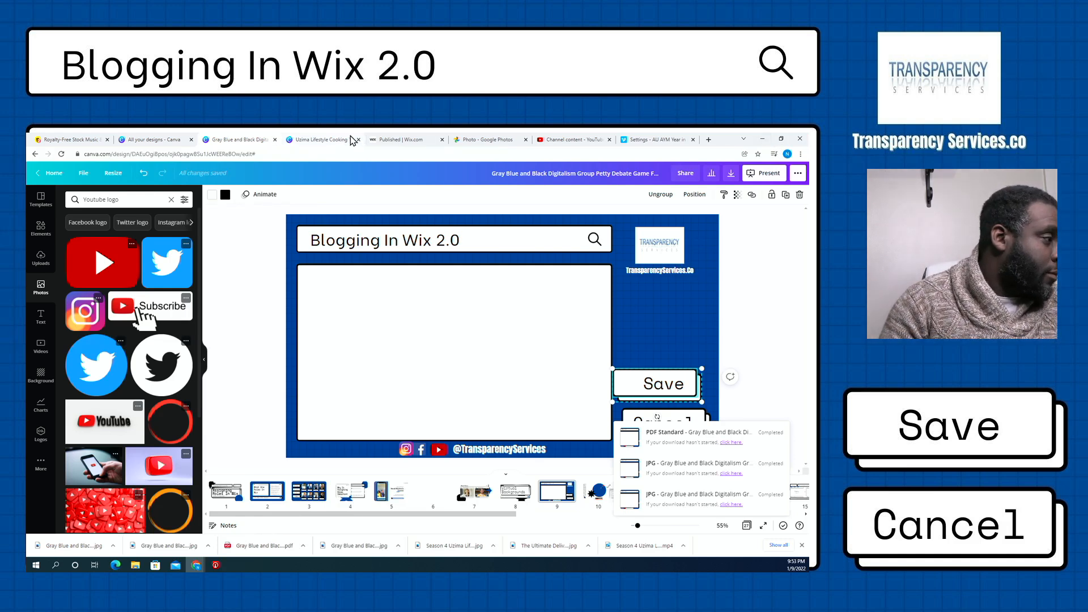
- Switch to the Wix dashboard's home page and open the blog's list of published posts
click(395, 139)
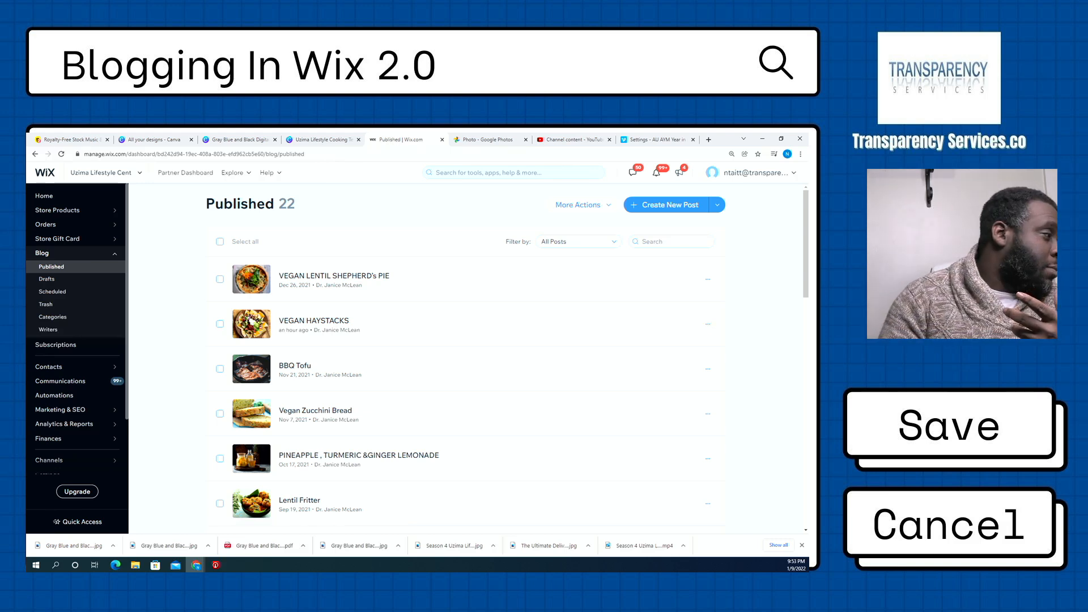
click(60, 204)
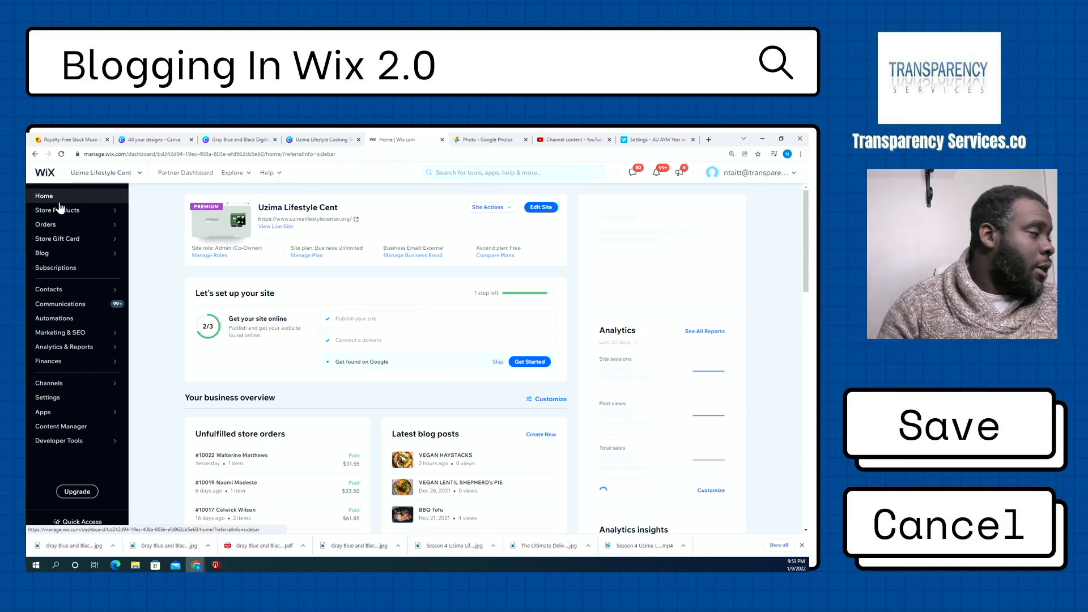
mouse_move(66, 211)
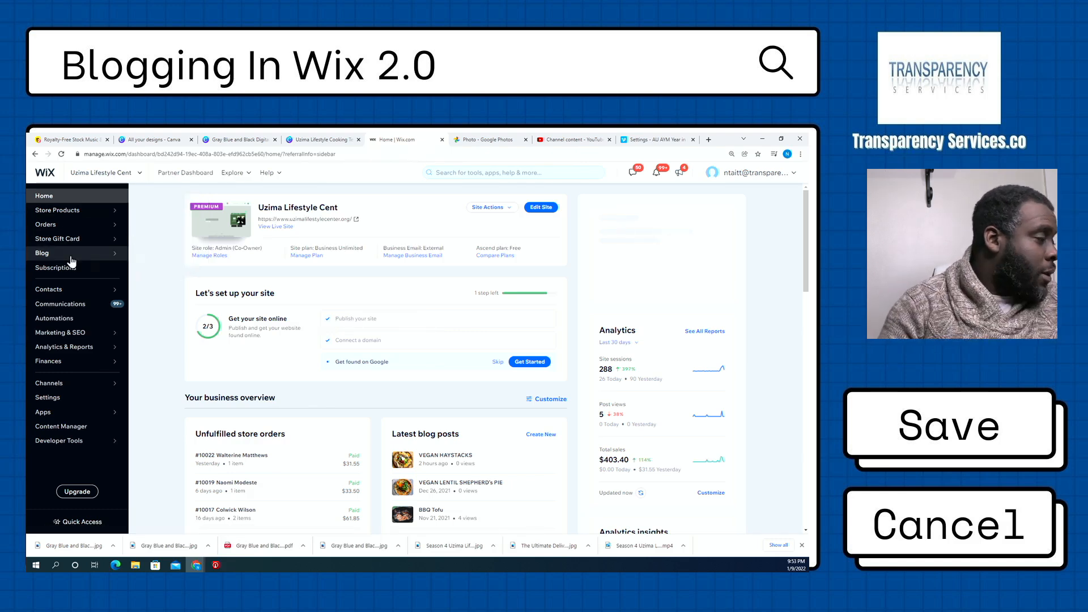
mouse_move(62, 304)
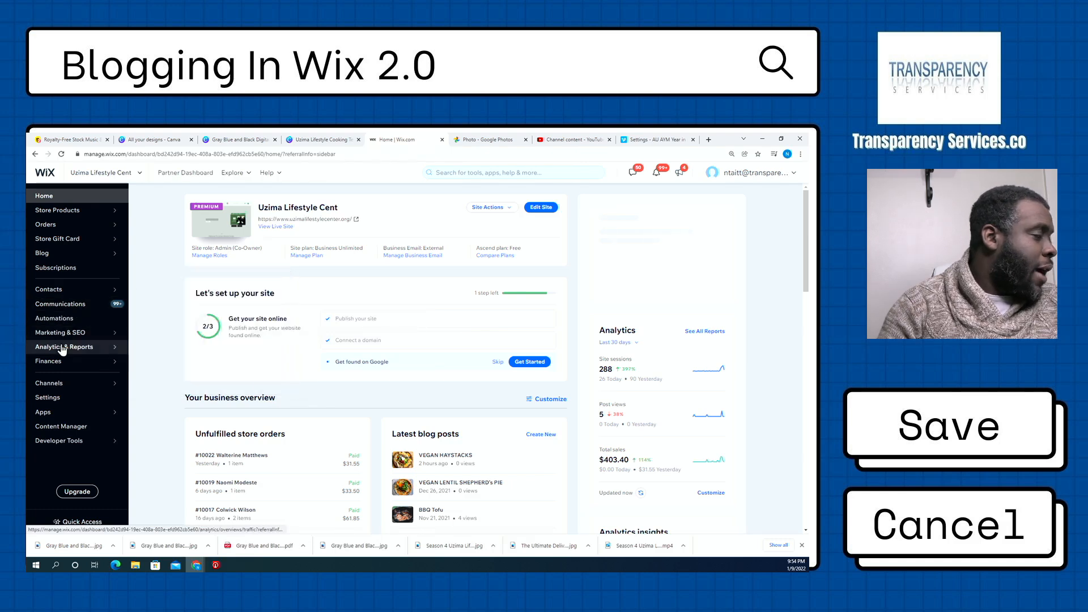
mouse_move(62, 350)
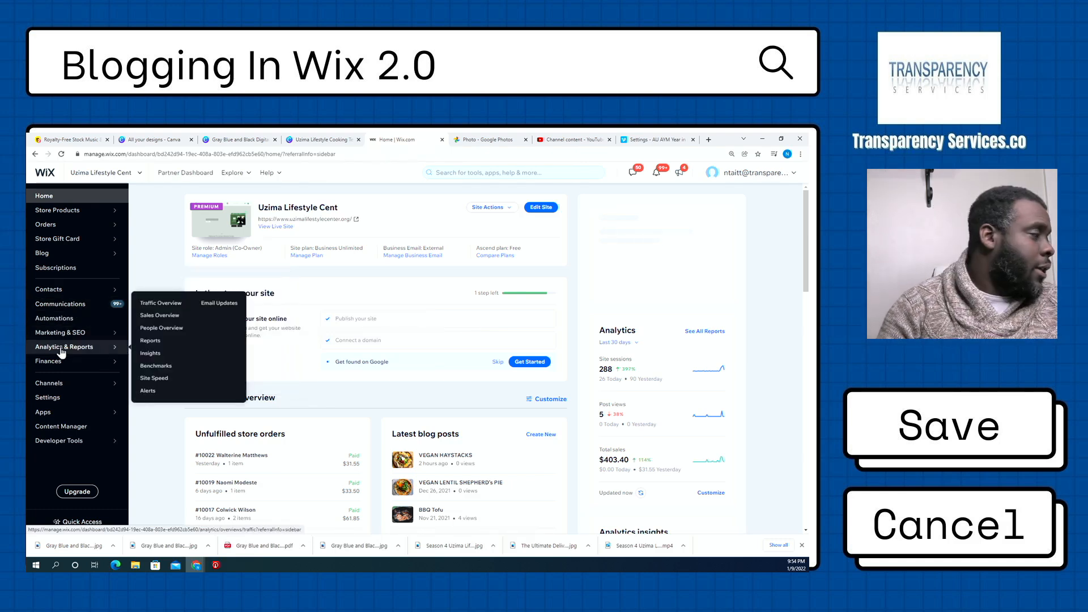
mouse_move(75, 255)
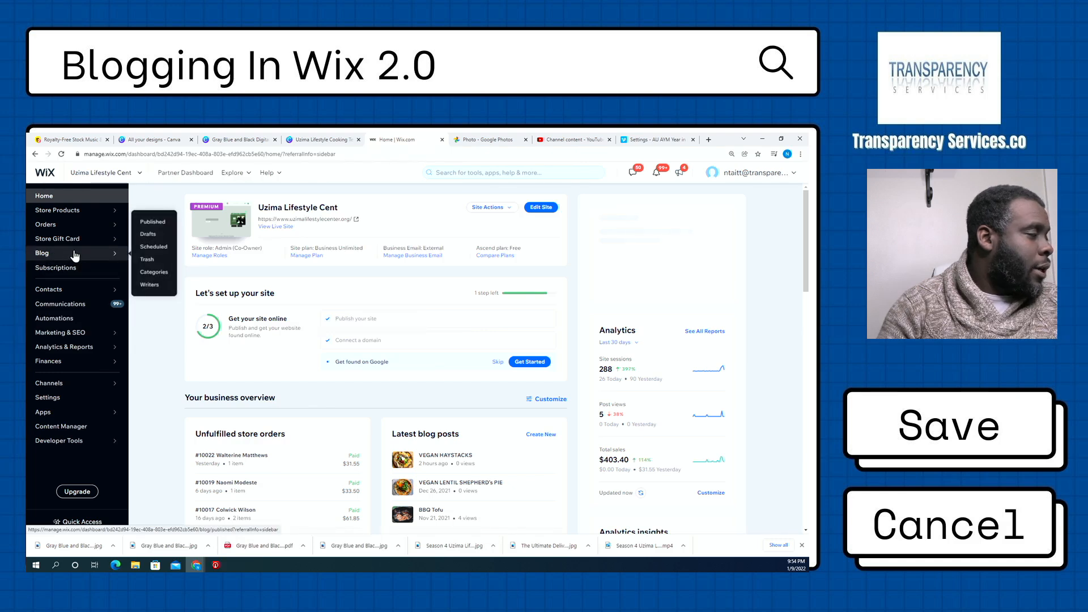
click(108, 255)
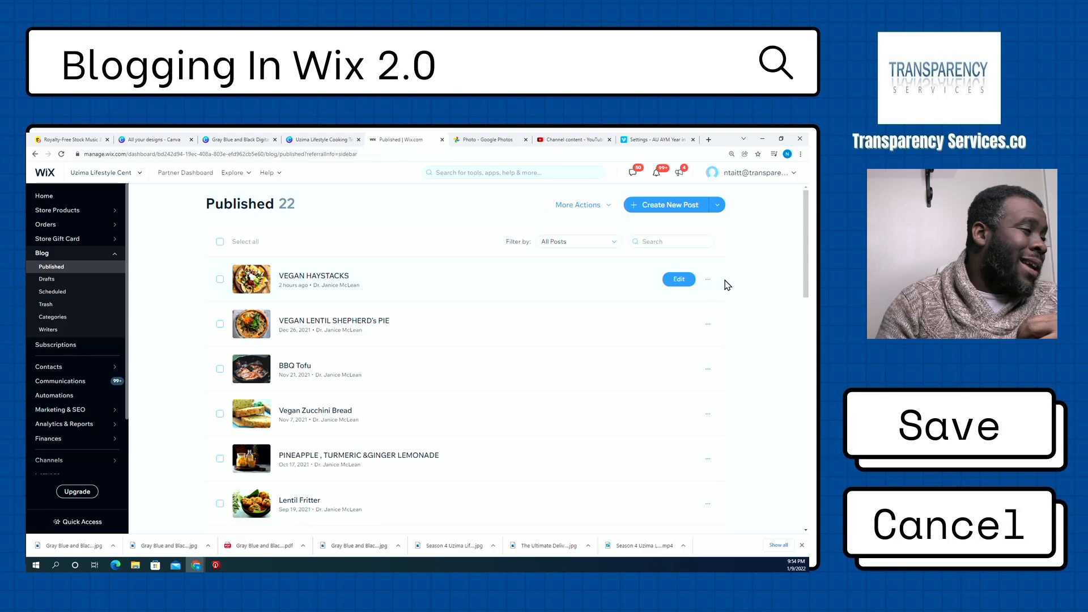
- Create a new blog post and title it "VEGAN PUMPKIN PIE"
click(708, 279)
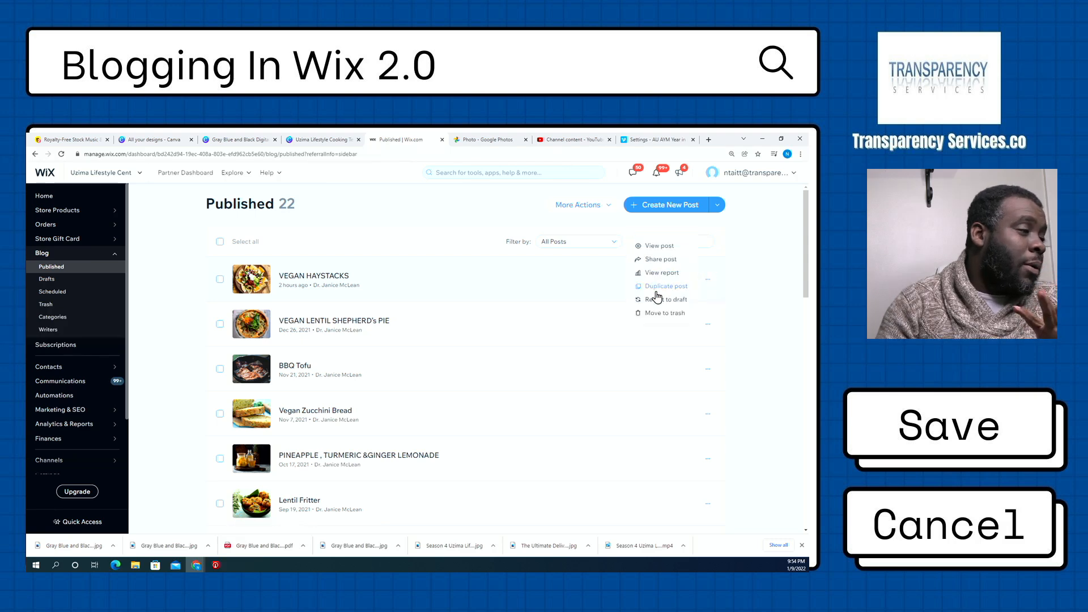
click(661, 210)
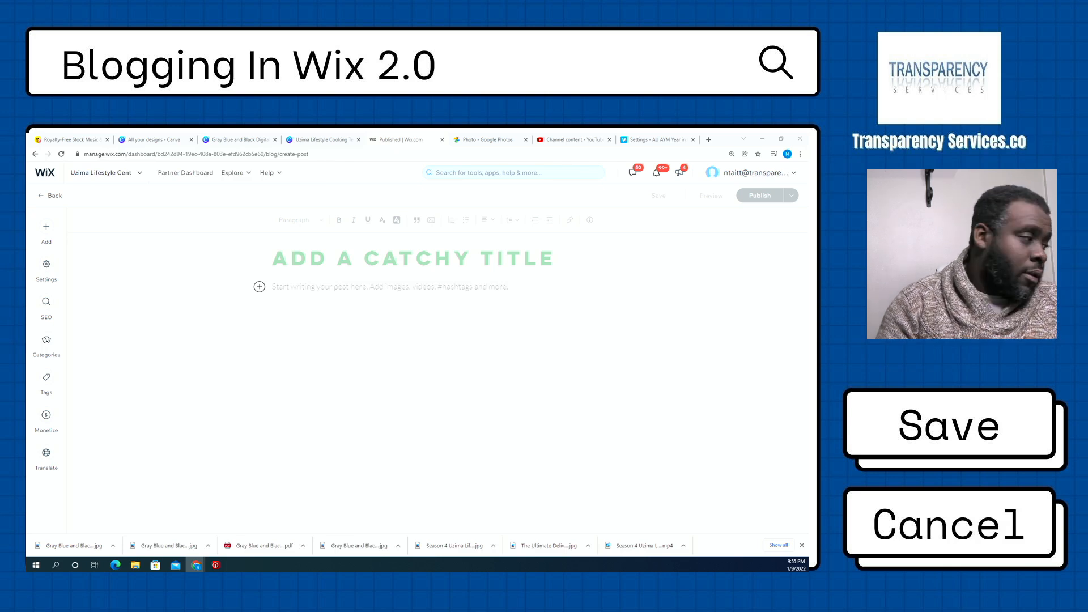
click(314, 262)
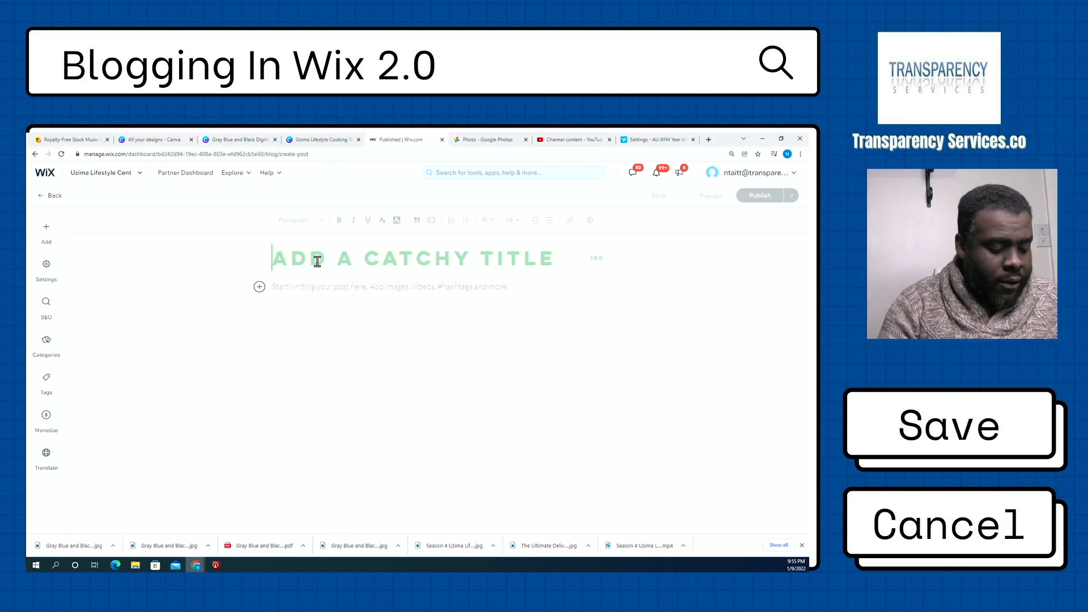
text(VEGANPUMPKINPIE)
click(365, 262)
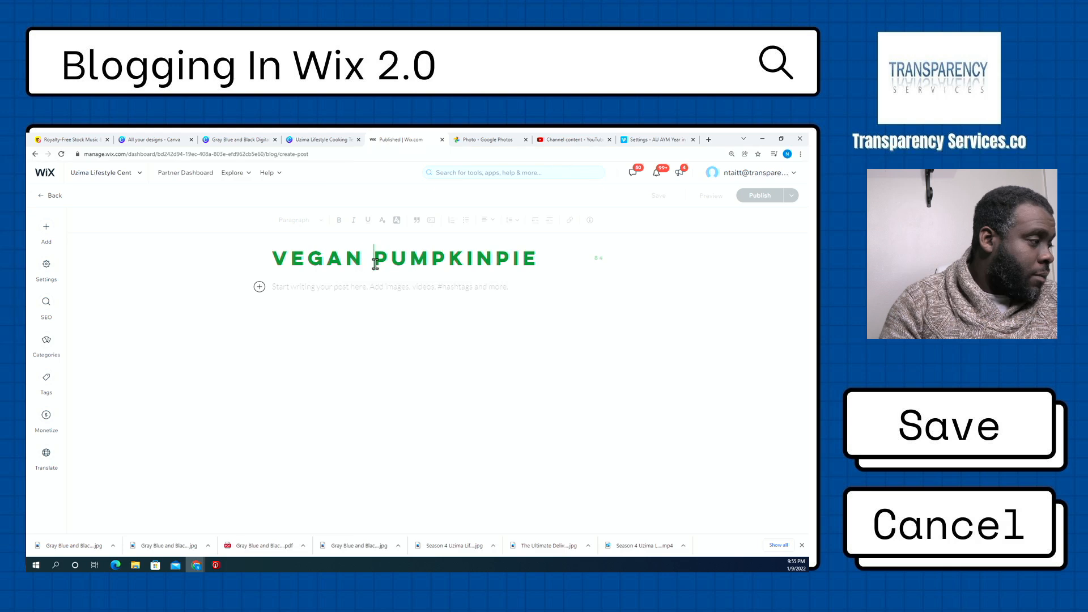
click(495, 260)
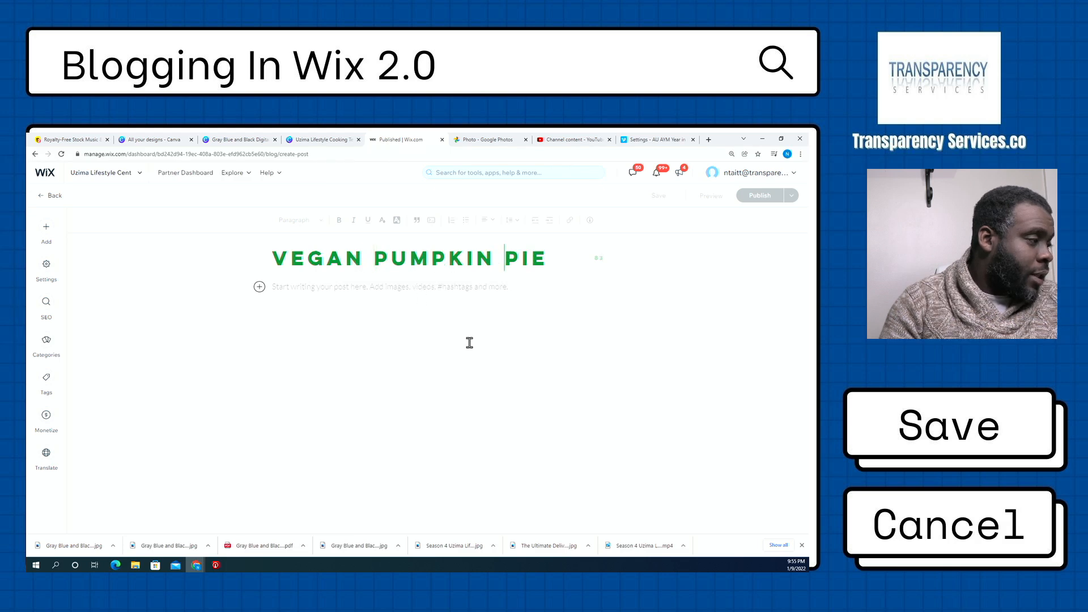
- Start adding an image to the post and search the media library for "pumpkin pie"
click(260, 288)
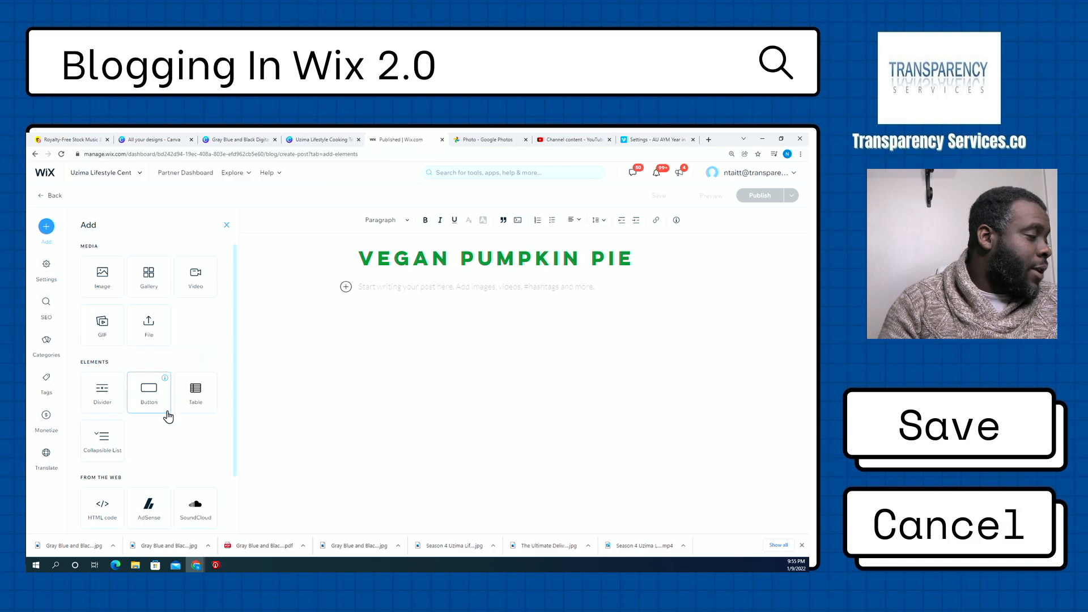
scroll(156, 404, down, 2)
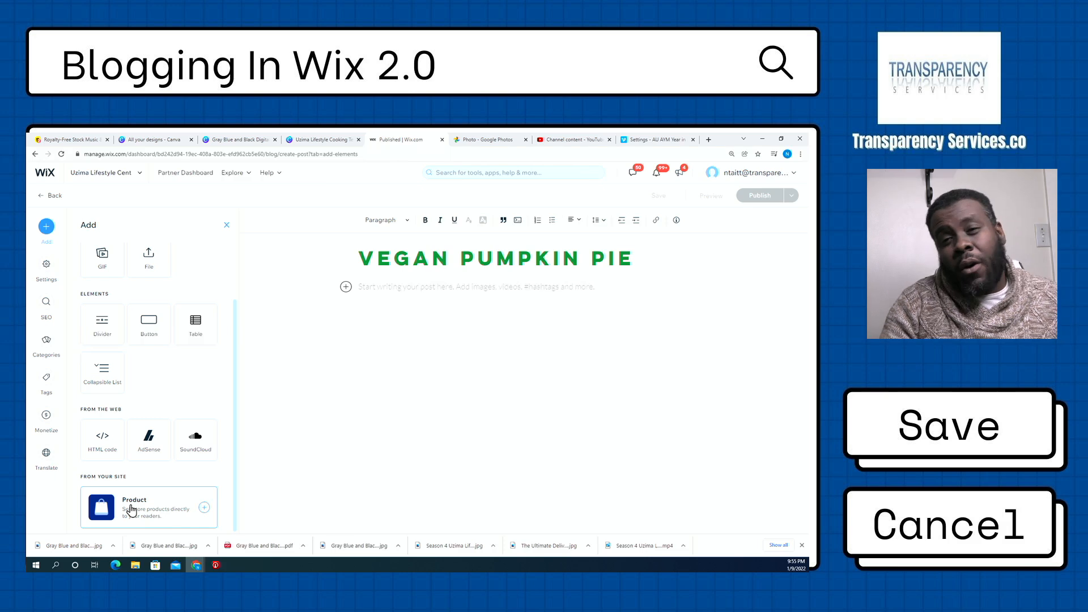
scroll(176, 355, up, 2)
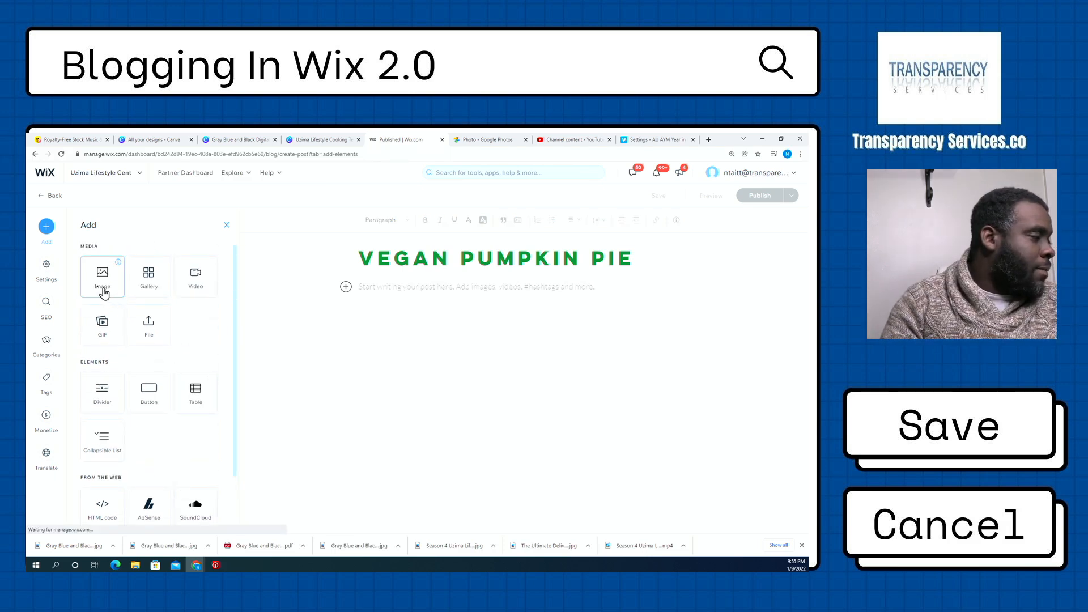
click(102, 290)
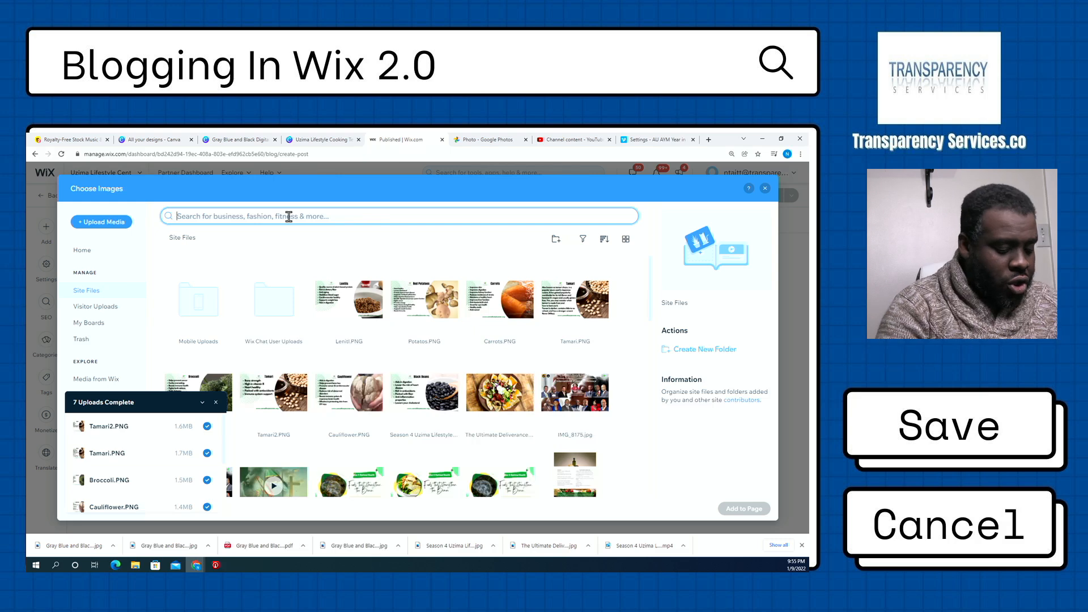
text(p)
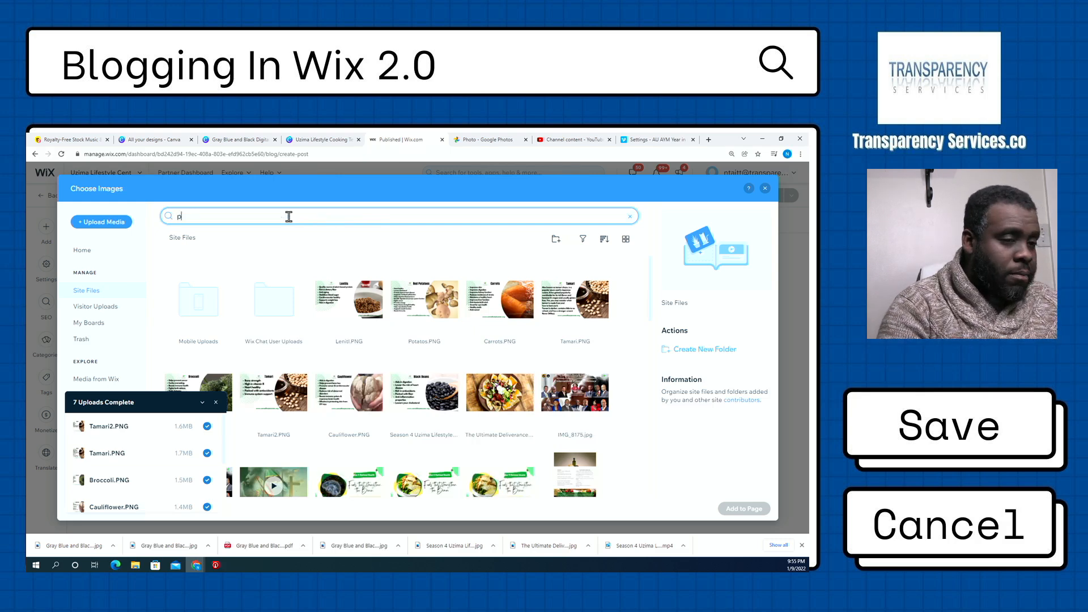
text(umpkin)
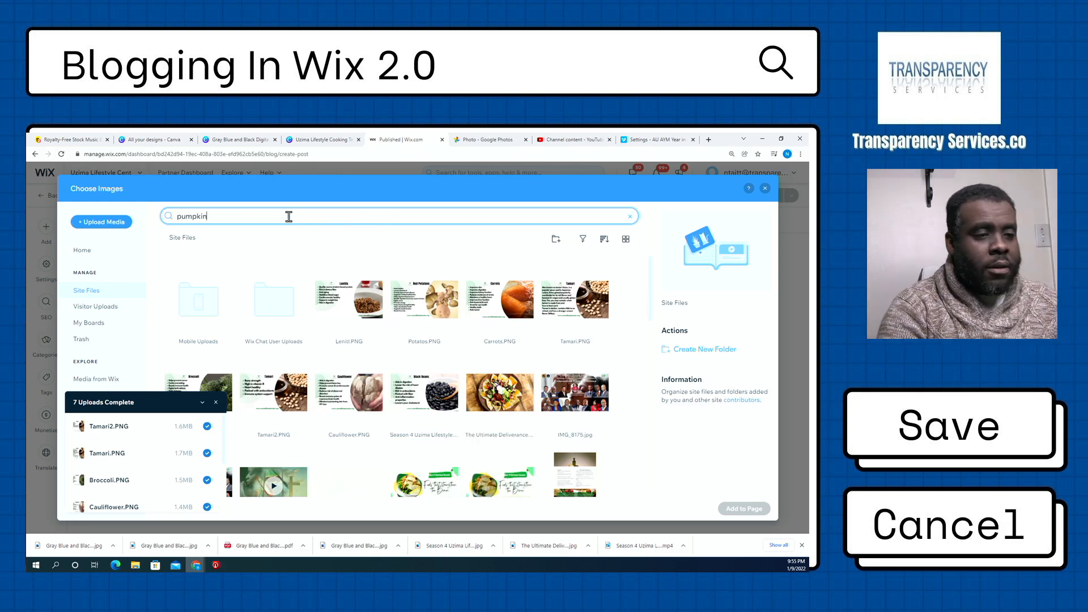
text( pi)
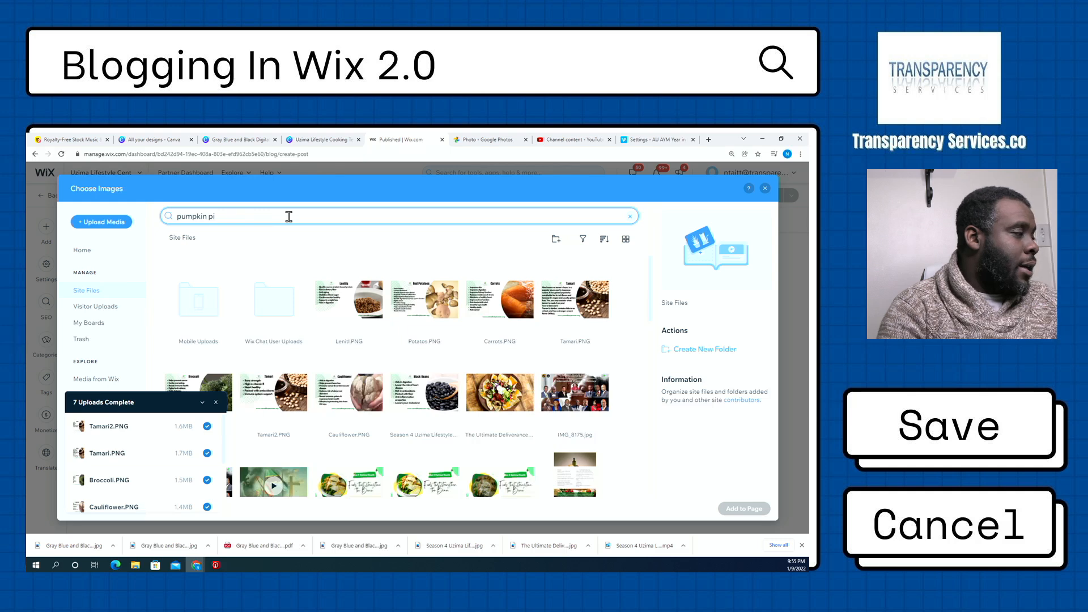
text(e)
key(Return)
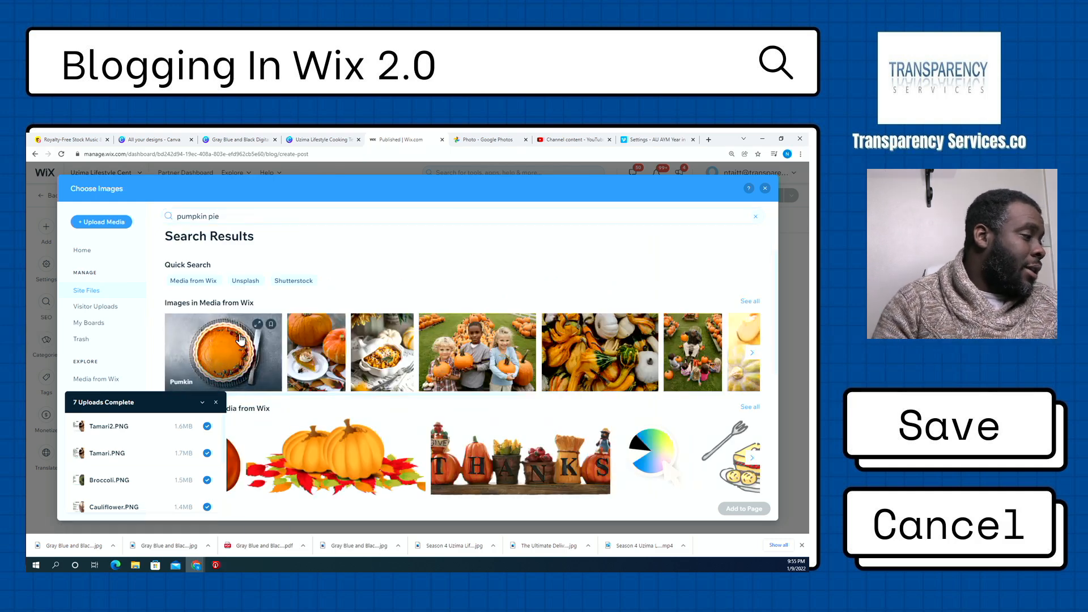
- Insert the Unsplash photo of a pumpkin pie slice on a white plate with pine cones into the post
scroll(200, 380, down, 2)
click(201, 402)
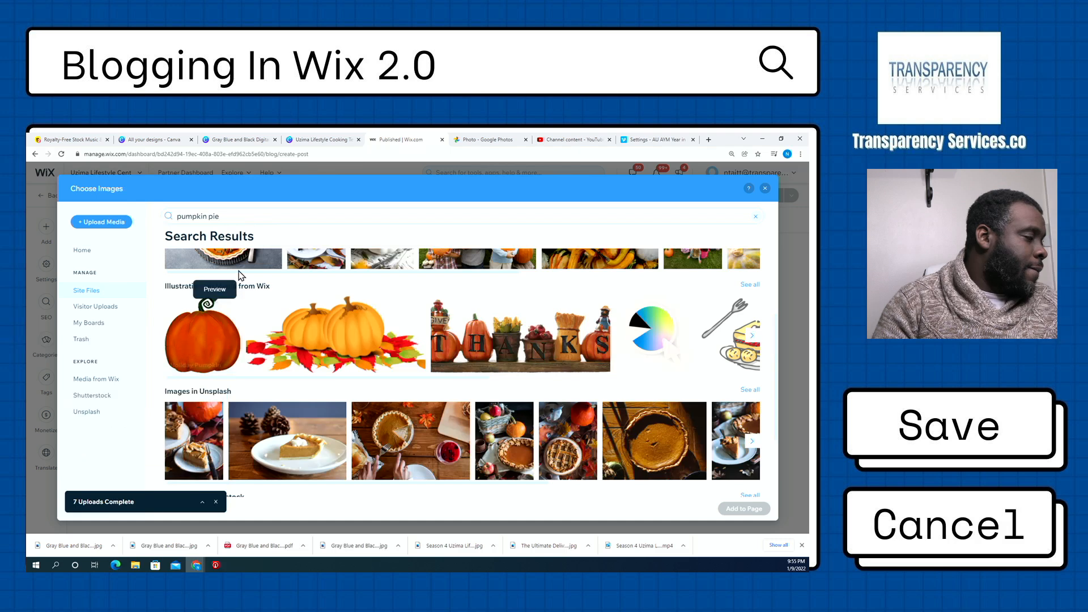
scroll(232, 354, down, 2)
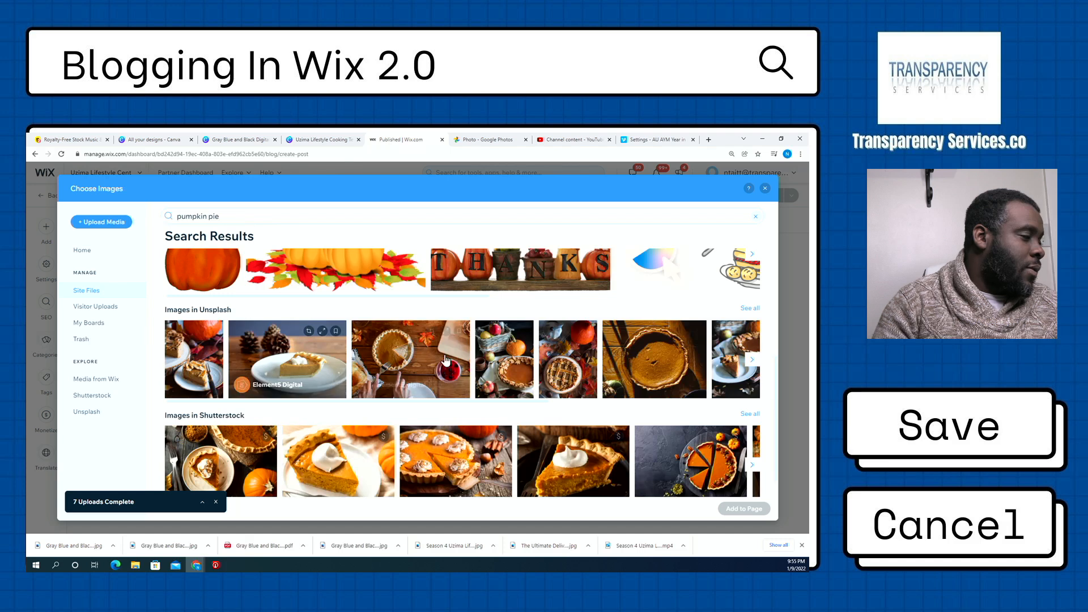
scroll(351, 377, down, 1)
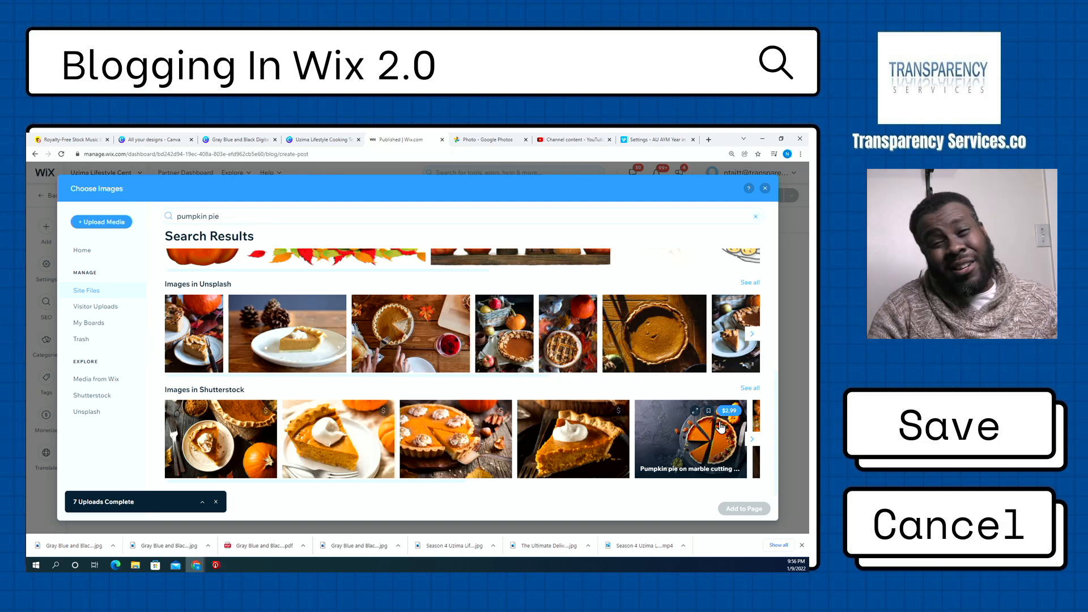
scroll(554, 417, up, 3)
scroll(553, 417, up, 3)
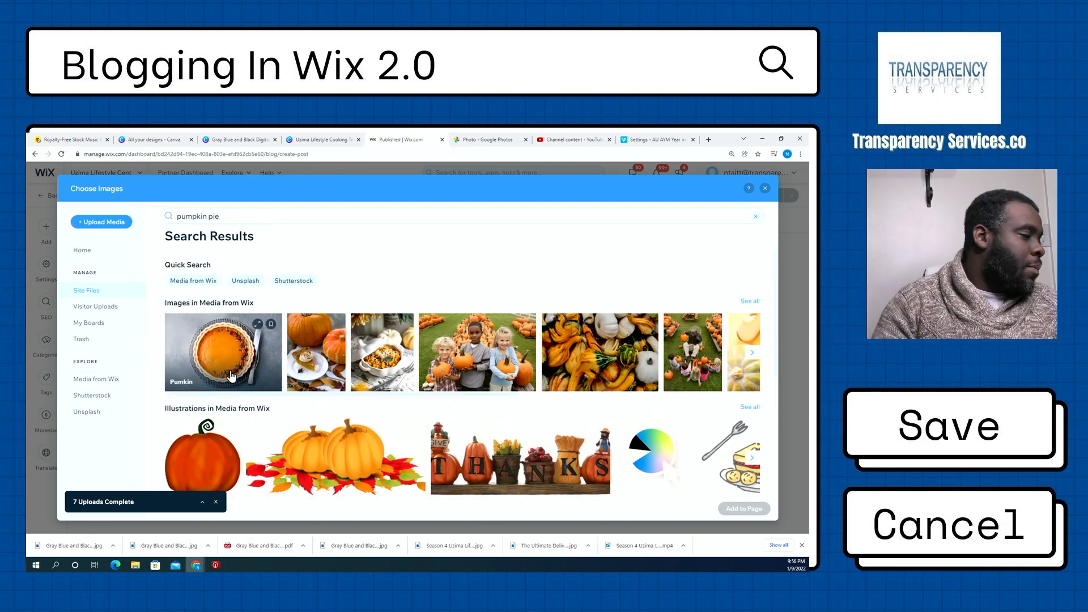
scroll(232, 375, down, 5)
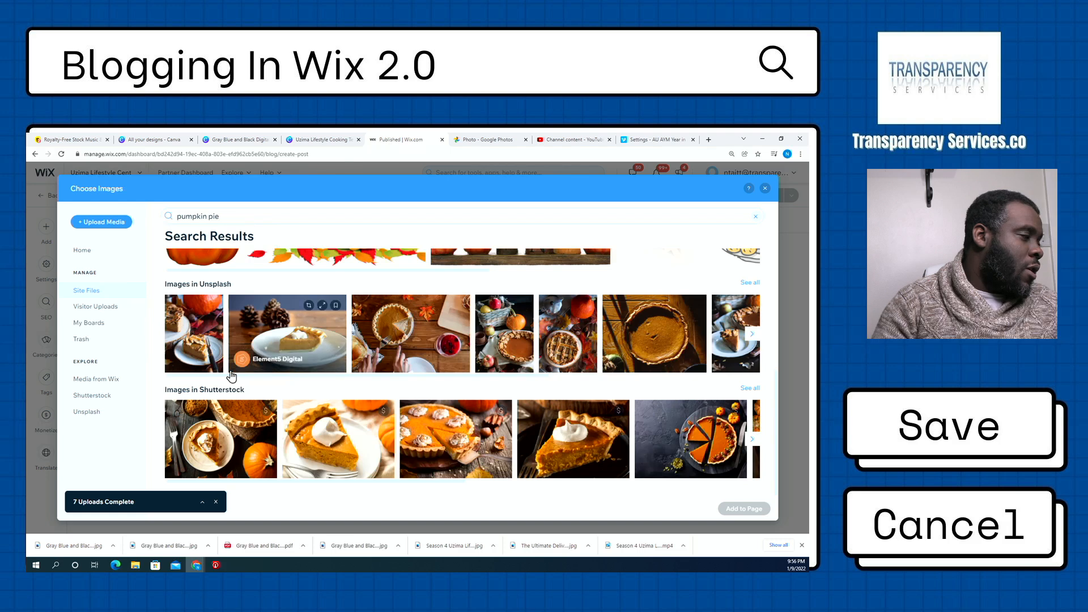
click(296, 343)
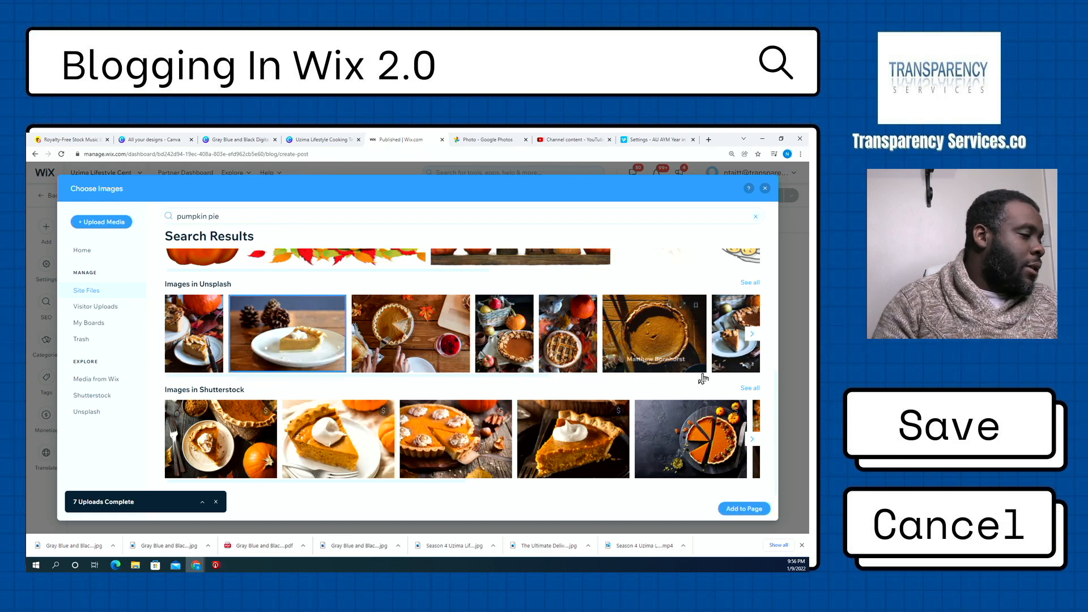
click(745, 509)
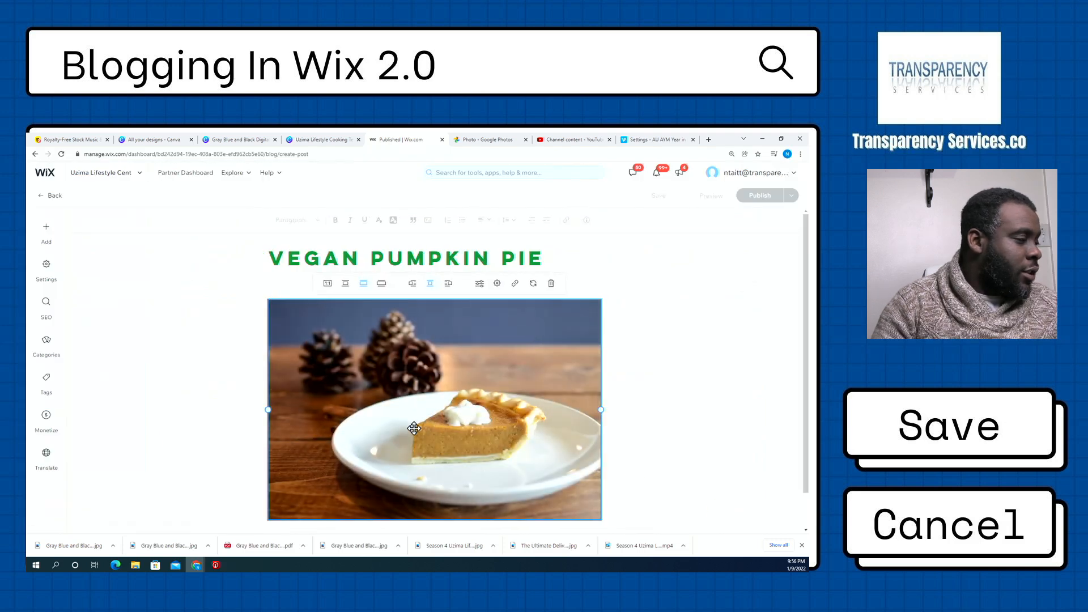
scroll(414, 429, down, 1)
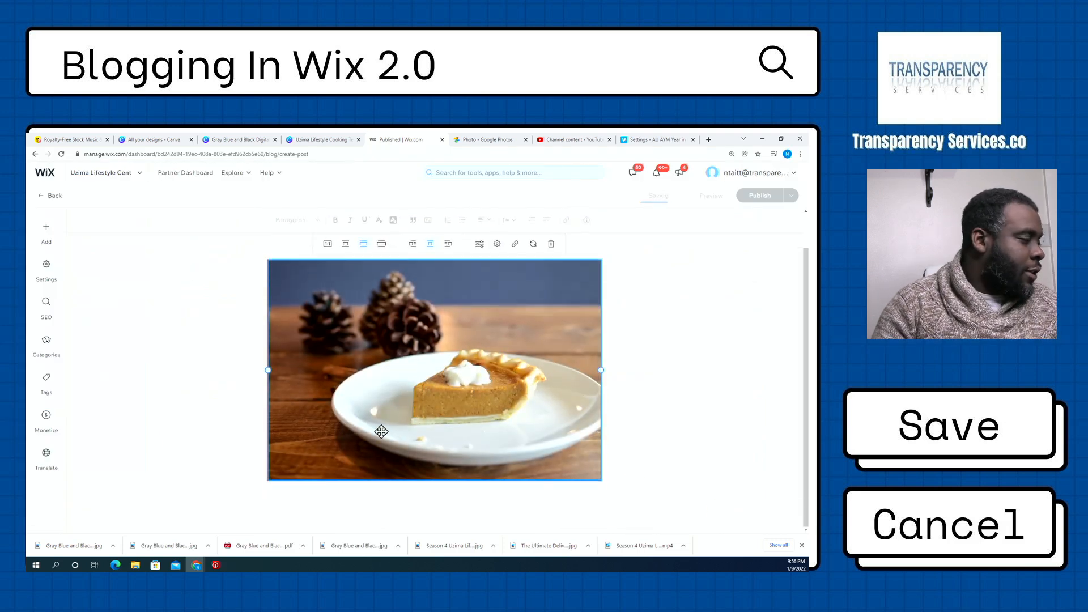
scroll(299, 491, up, 1)
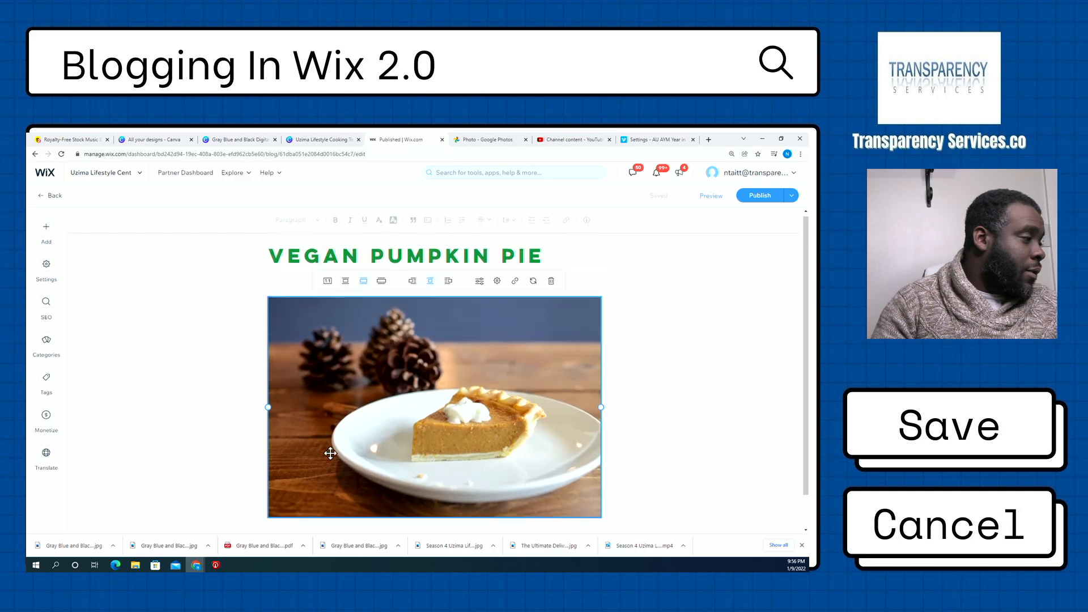
scroll(330, 449, down, 1)
scroll(309, 374, up, 1)
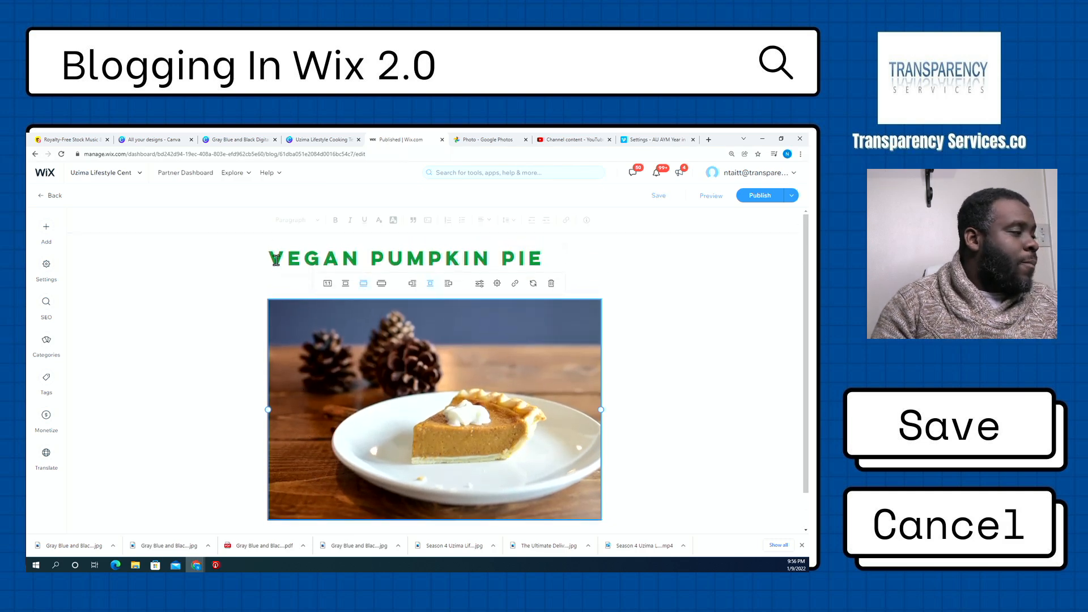
drag(273, 259, 574, 254)
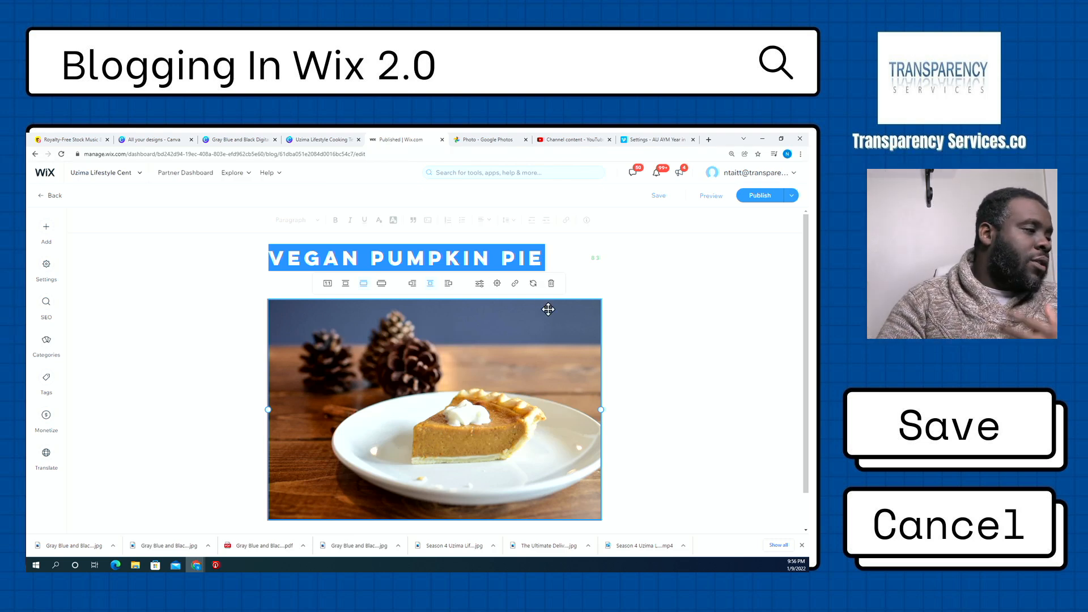
scroll(651, 373, down, 1)
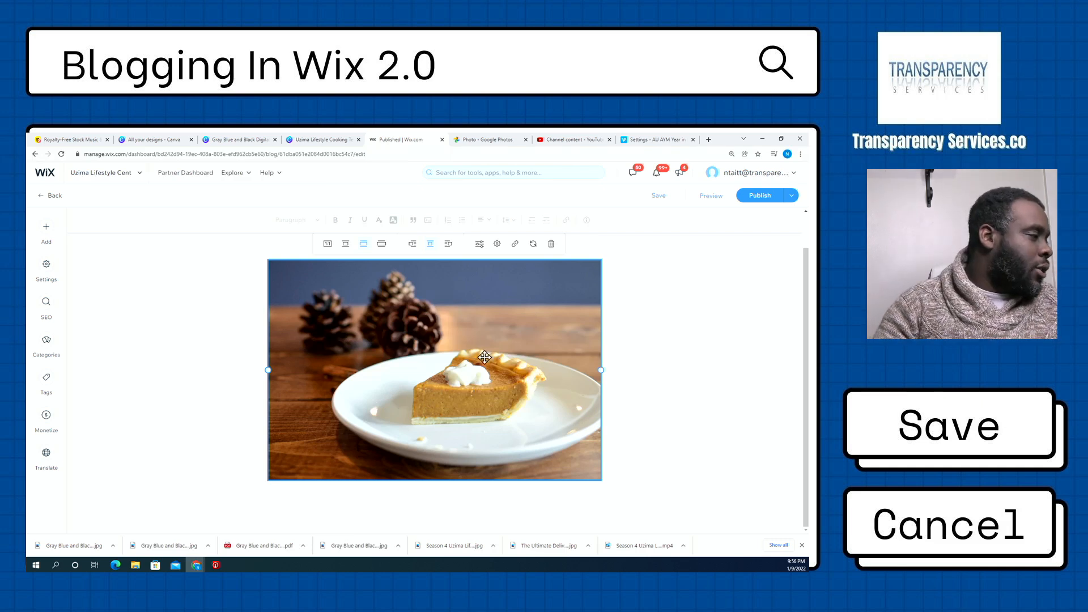
scroll(483, 357, up, 1)
- Deselect the pie image and add an empty line below it in the post body
scroll(264, 334, down, 1)
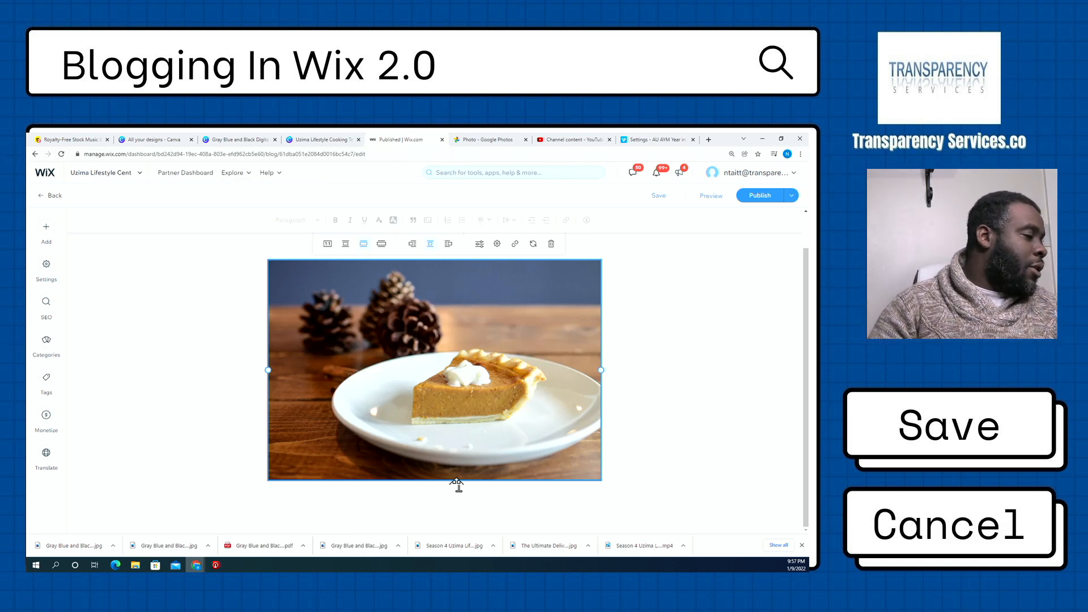
click(594, 492)
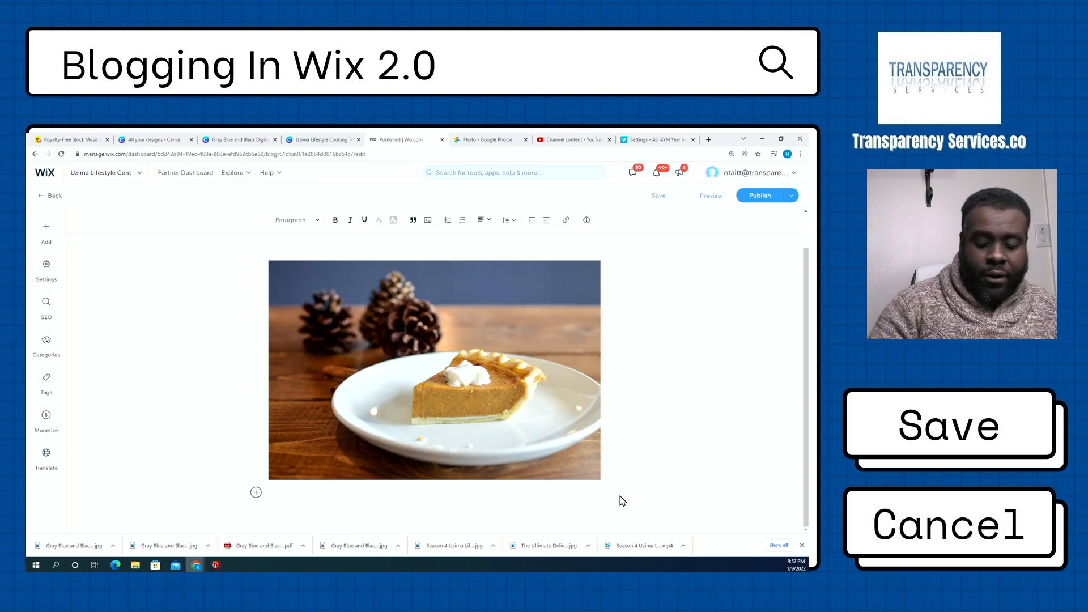
key(Return)
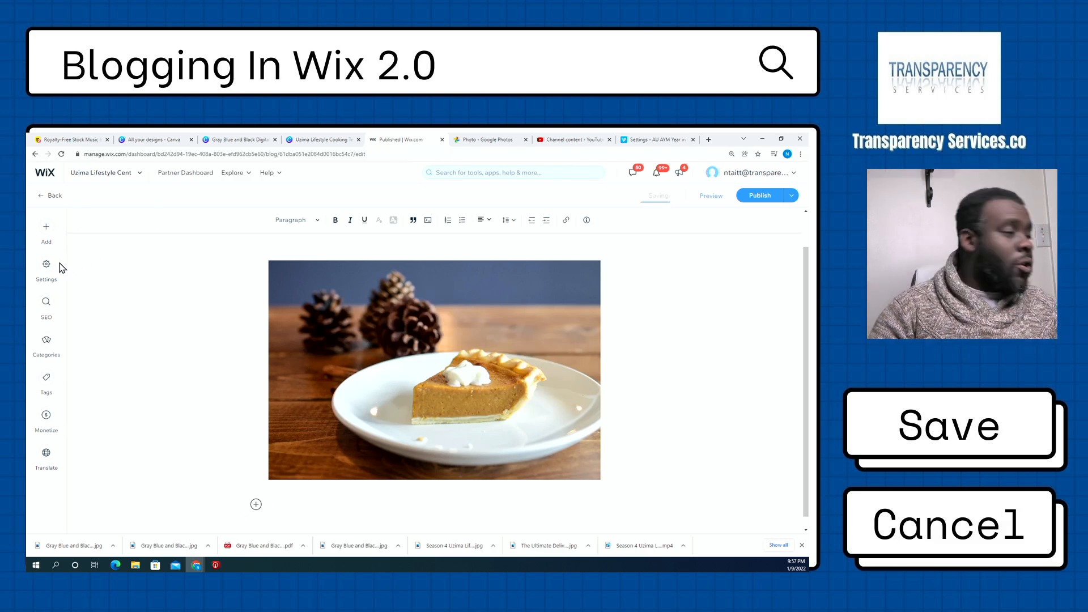
- Insert a collapsible list below the pie image and title its first item "Pie Crust"
click(47, 234)
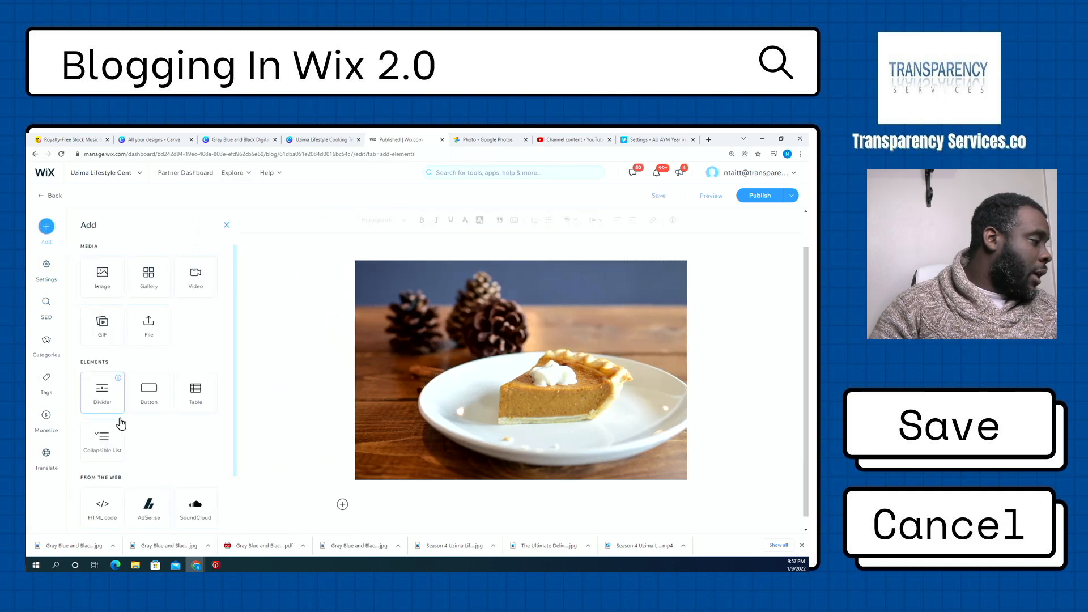
scroll(125, 453, down, 1)
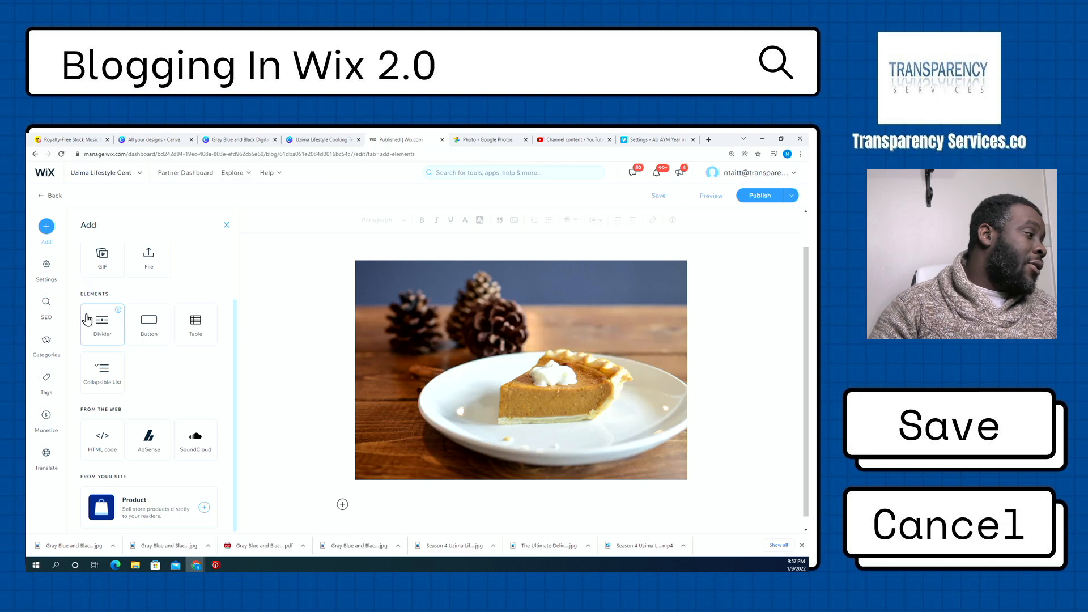
click(95, 377)
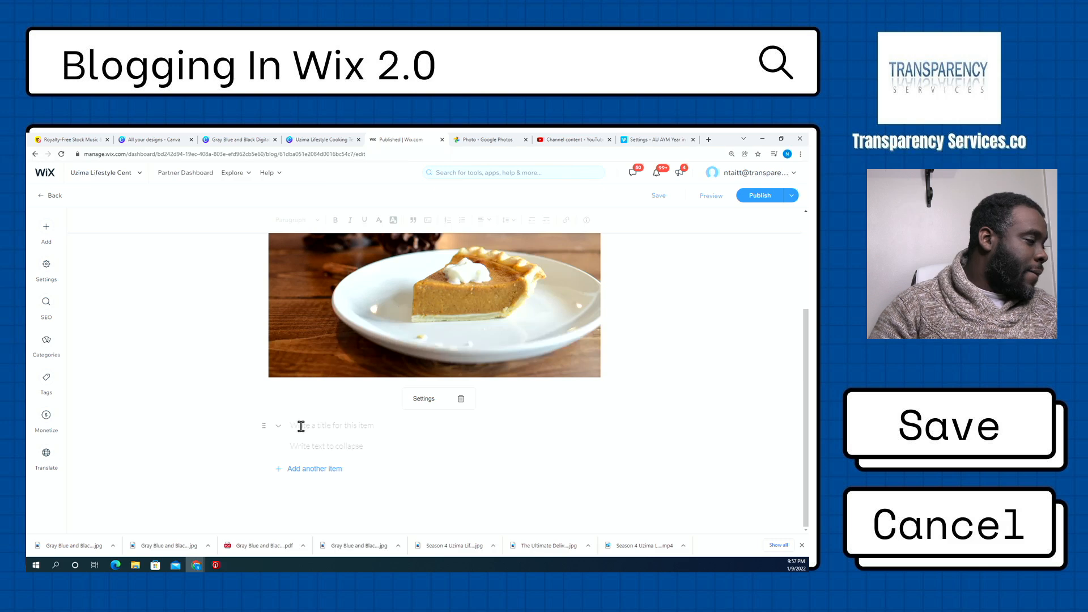
click(300, 425)
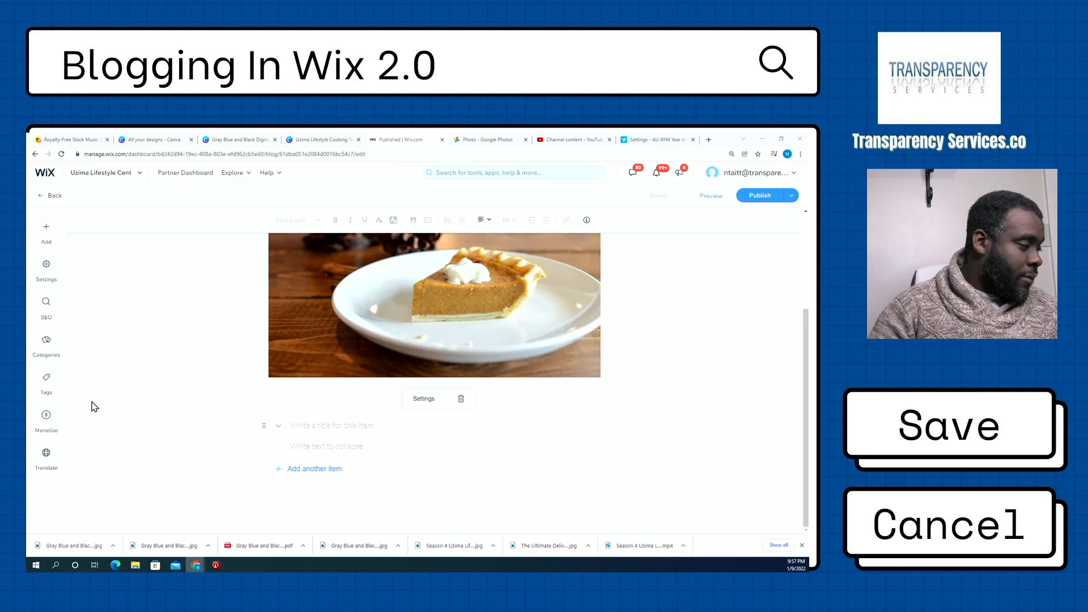
click(296, 428)
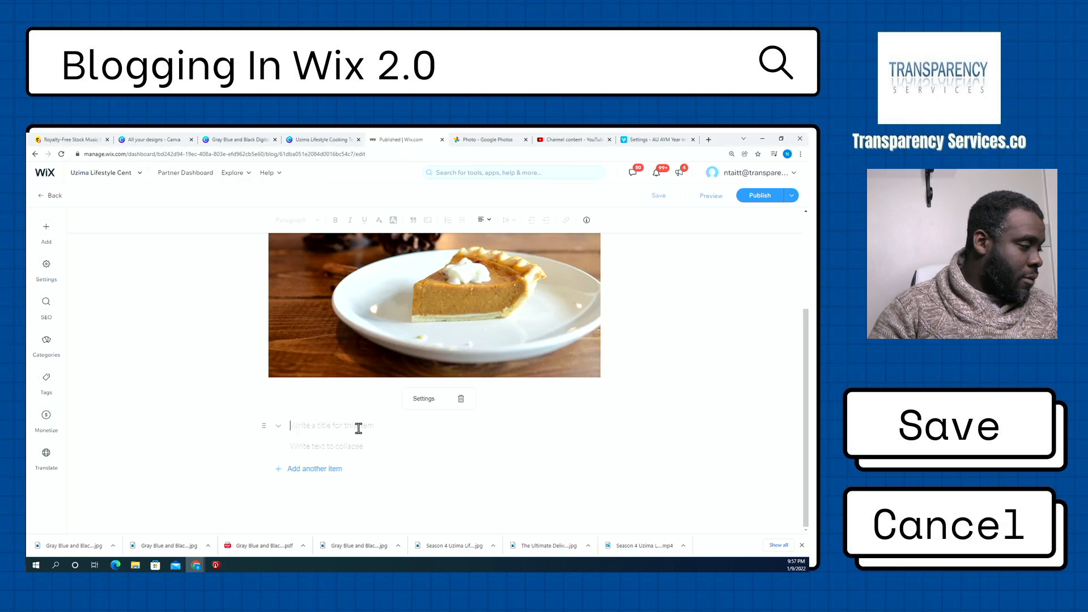
text(Pie Crust)
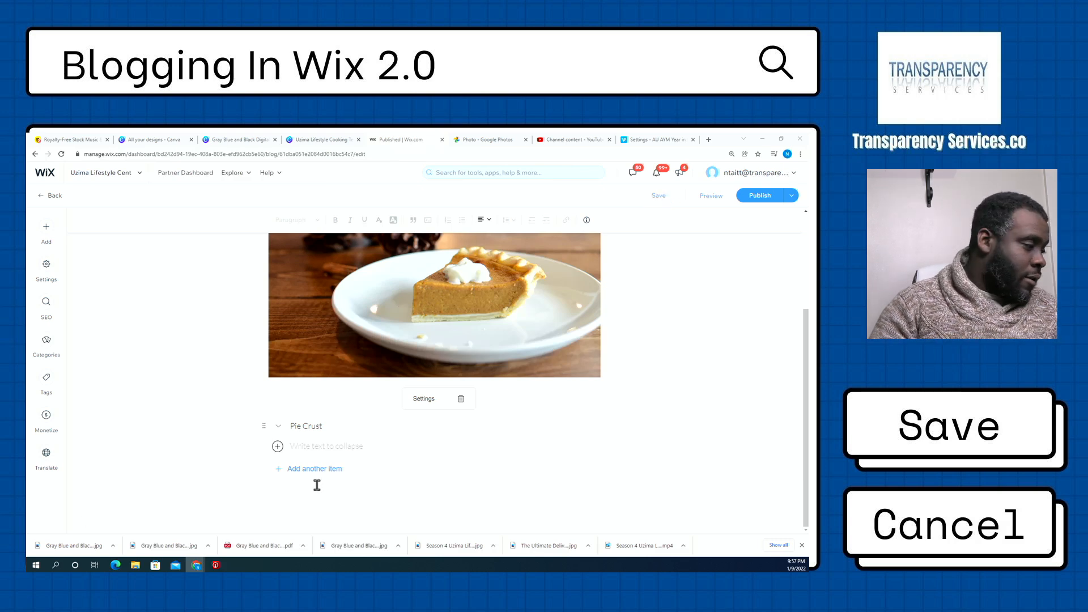
- Paste the crust ingredients, starting with "2 cups Oat Flour", into the Pie Crust item and remove the blank lines between them
click(303, 445)
key(ctrl+v)
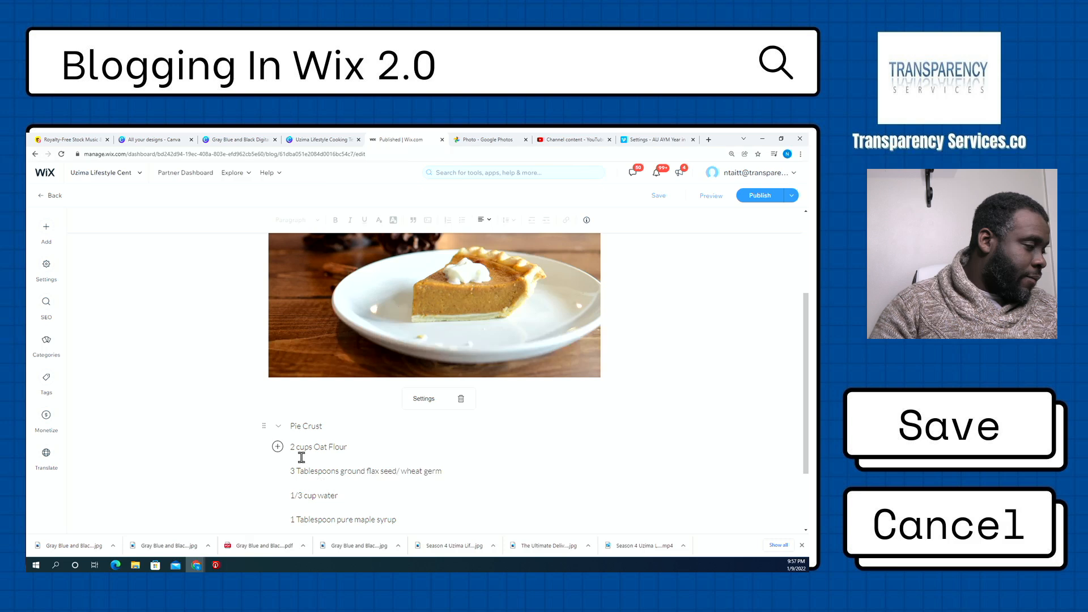
click(291, 447)
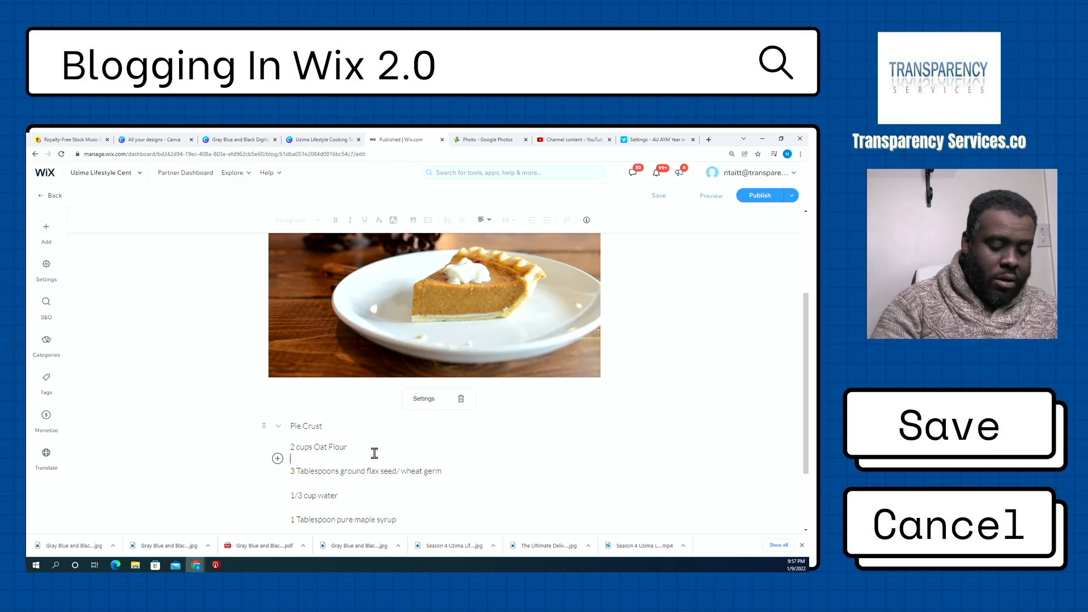
key(Delete)
click(361, 470)
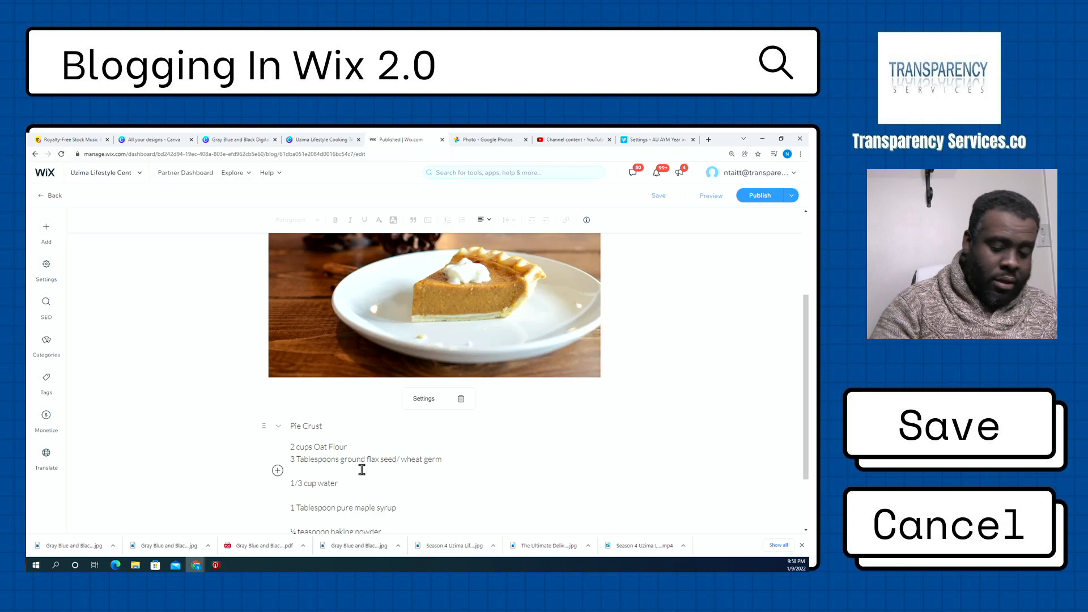
key(Delete)
click(355, 481)
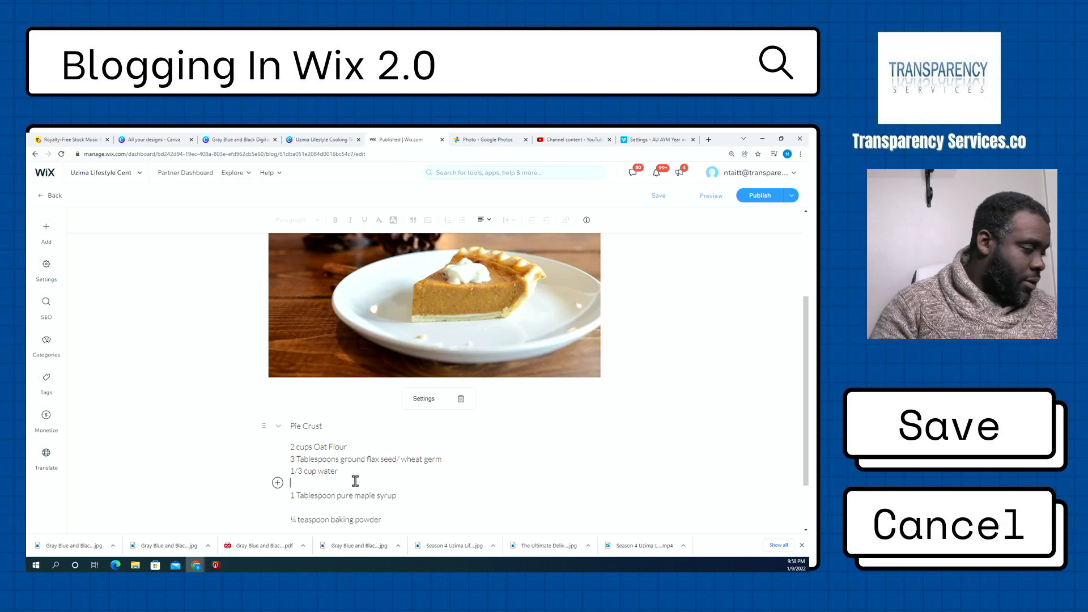
key(Delete)
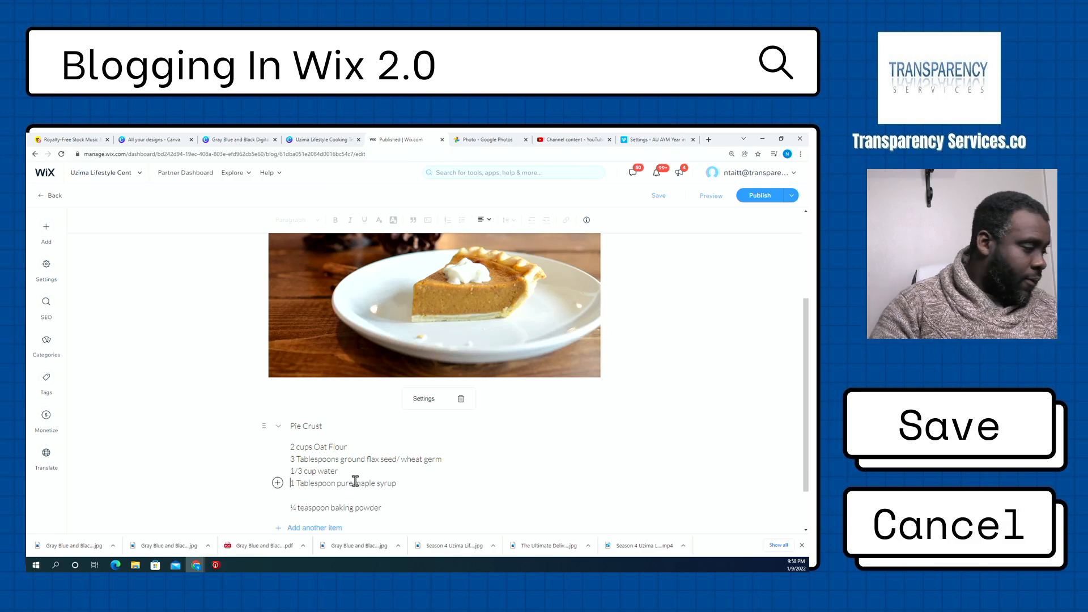
click(311, 490)
key(Delete)
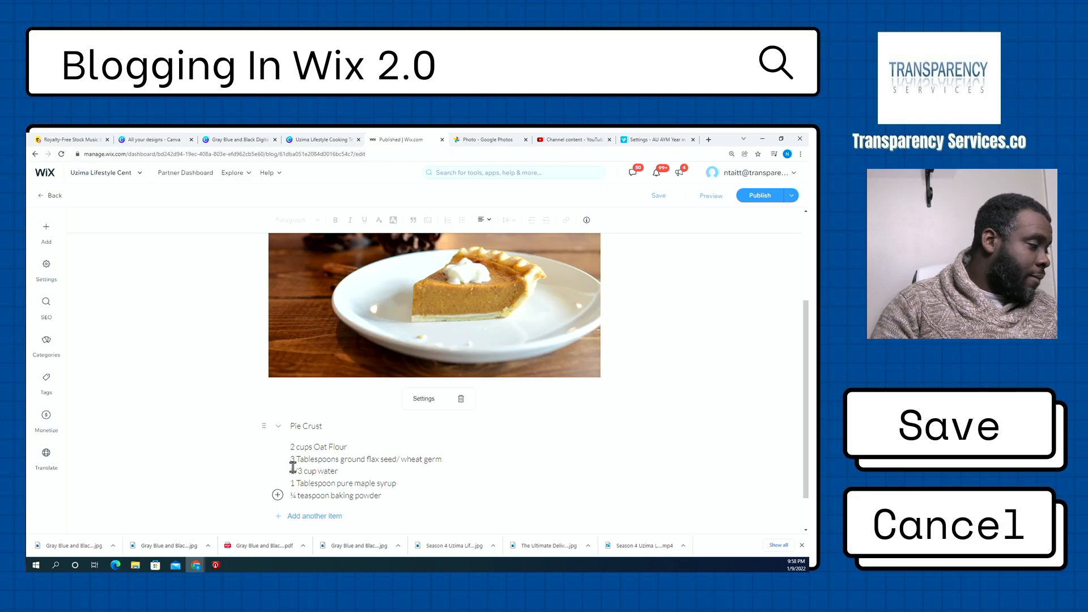
scroll(292, 498, down, 1)
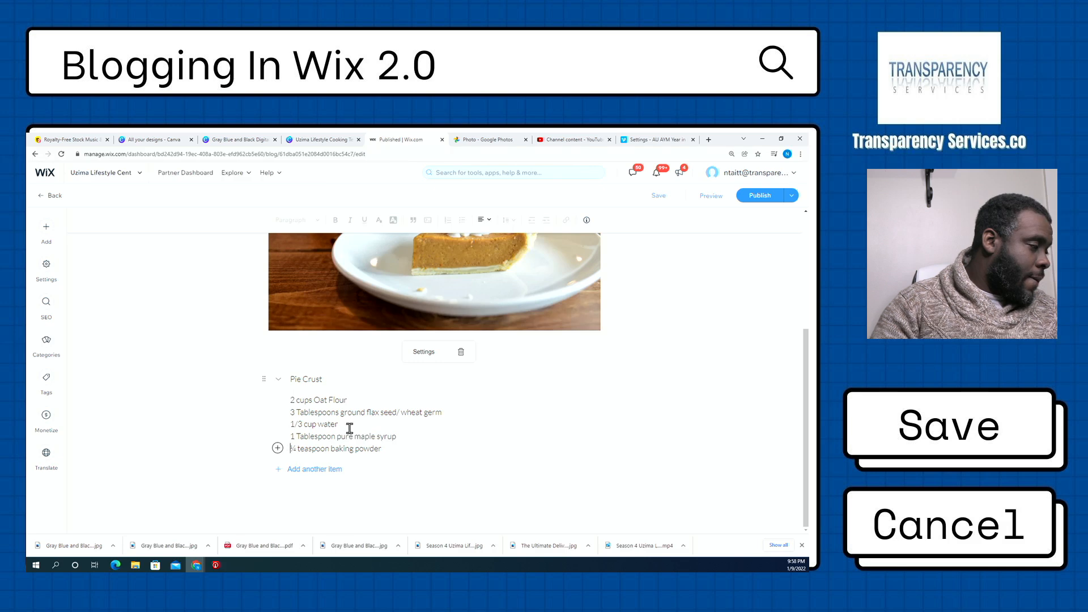
- Add a second item to the collapsible list below the Pie Crust ingredients
drag(391, 448, 290, 395)
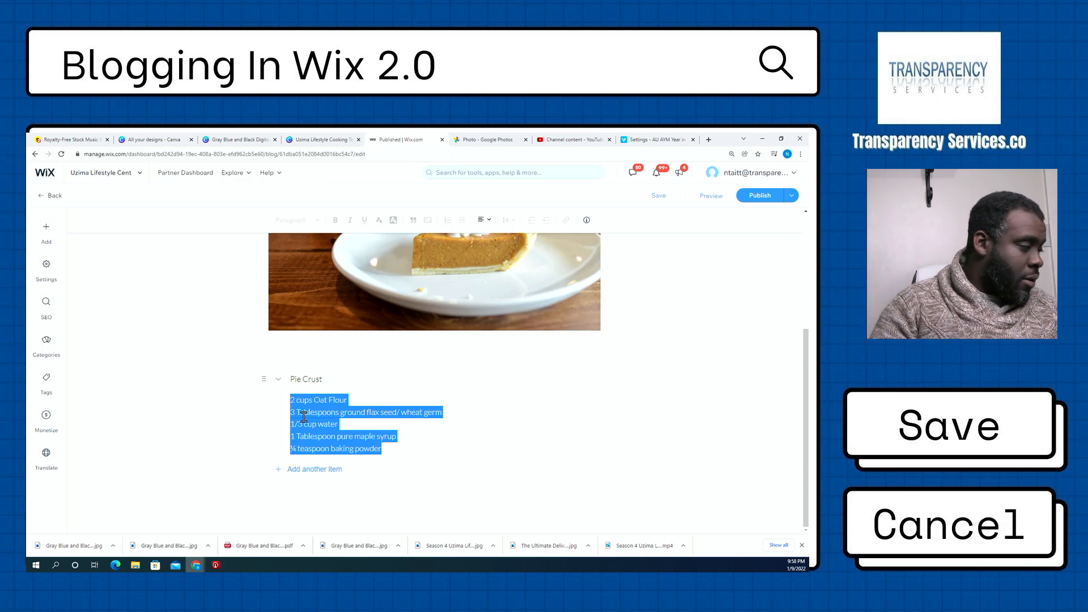
click(397, 467)
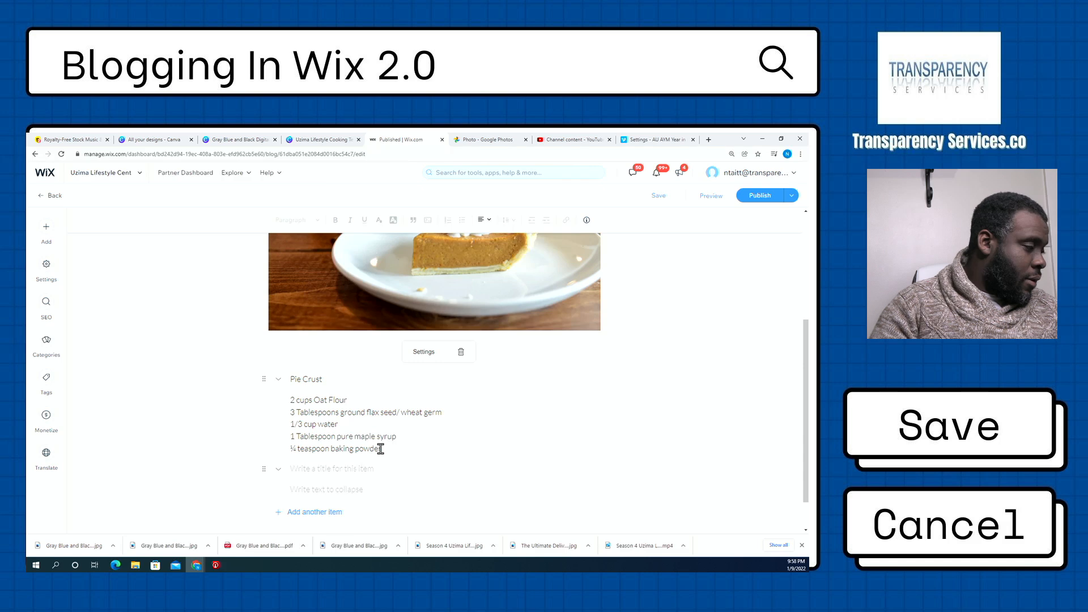
drag(380, 449, 288, 419)
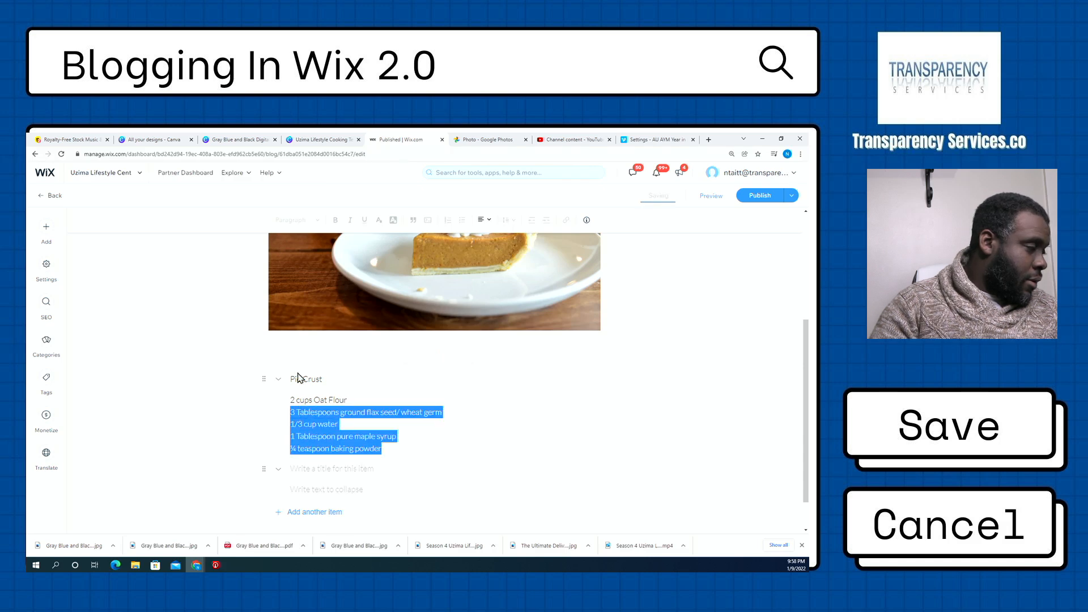
mouse_move(290, 379)
mouse_down()
mouse_move(318, 379)
mouse_move(286, 383)
mouse_up()
click(321, 378)
right_click(294, 380)
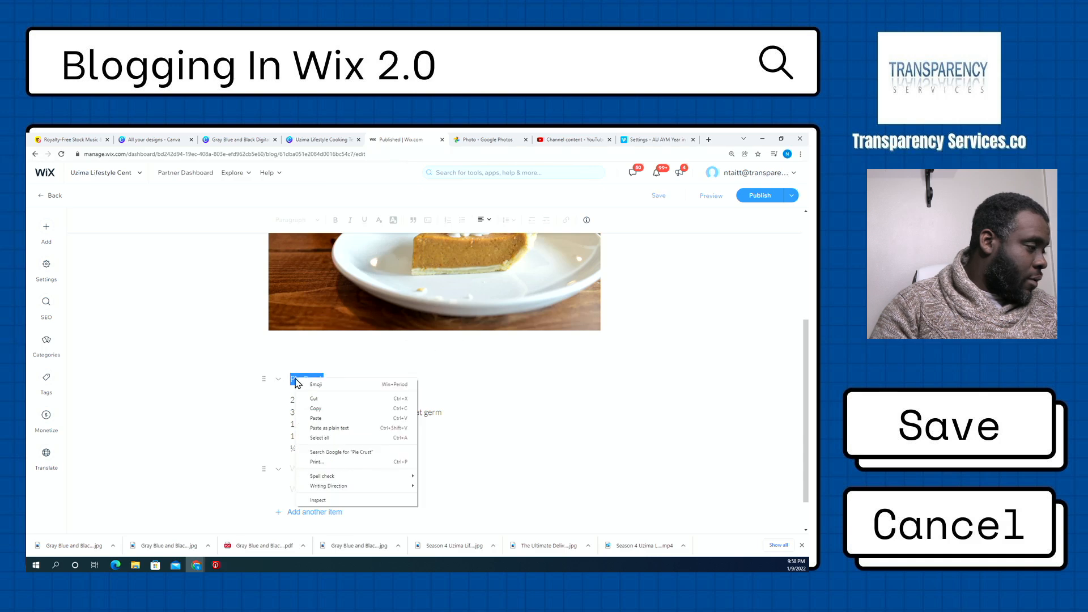
click(295, 379)
- Title the second list item "Pie Filling" and enter the filling ingredients, starting with "14 ounces pumpkin puree not pumpkin pie filling"
click(306, 464)
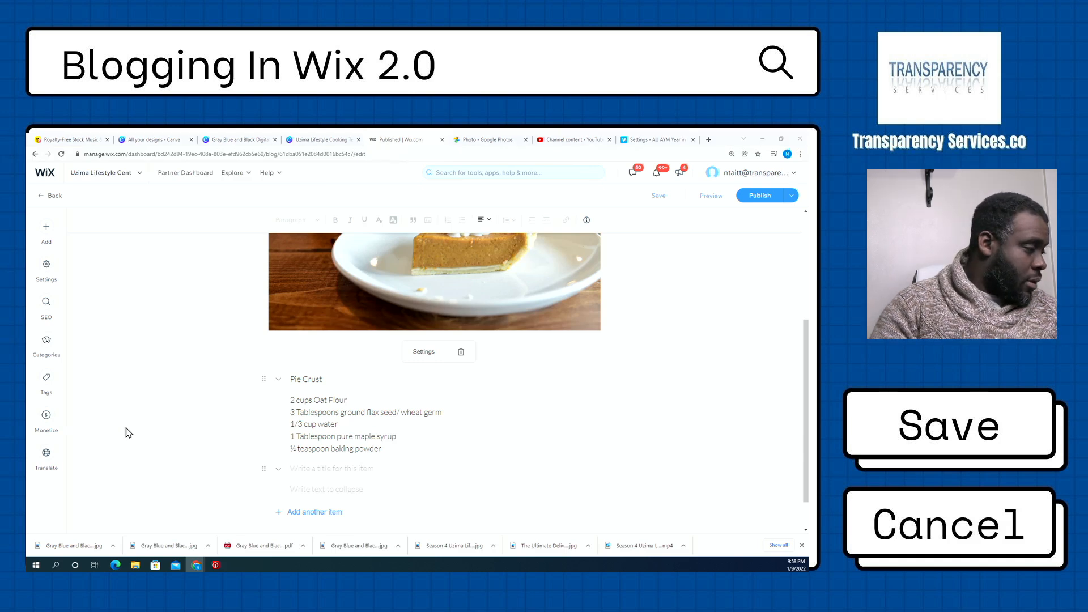
click(301, 465)
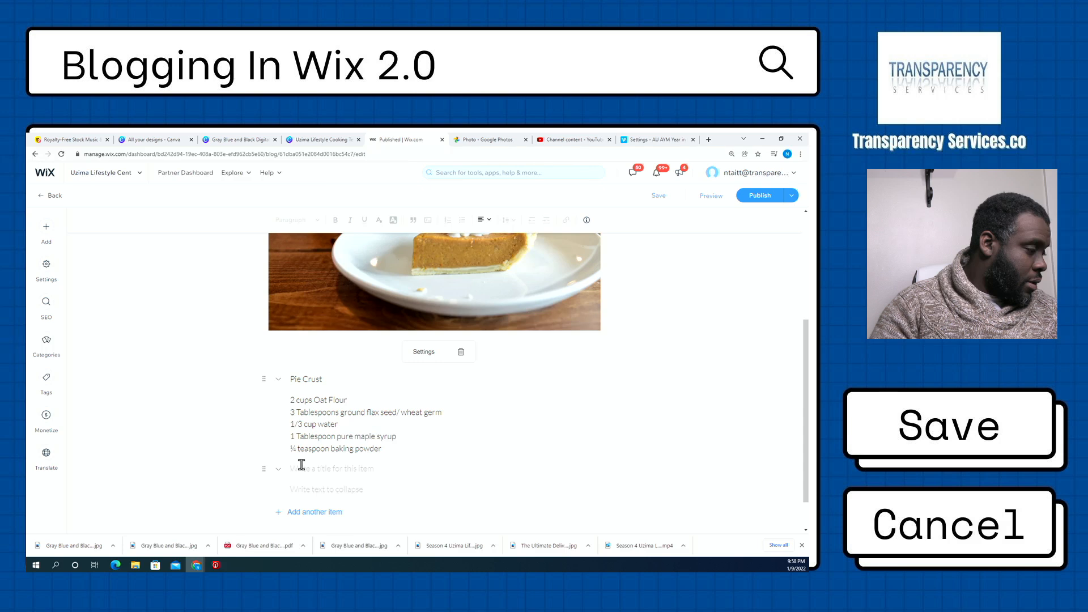
text(Pie Filling)
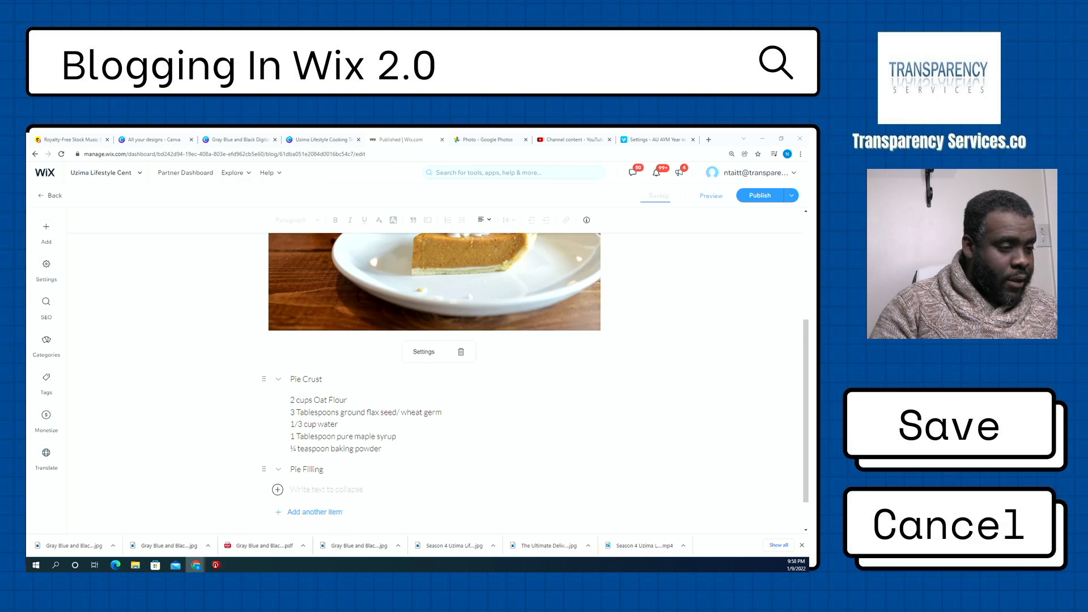
click(297, 489)
text(14 ounces pumpkin puree not pumpkin pie filling 1 ½ cup date paste)
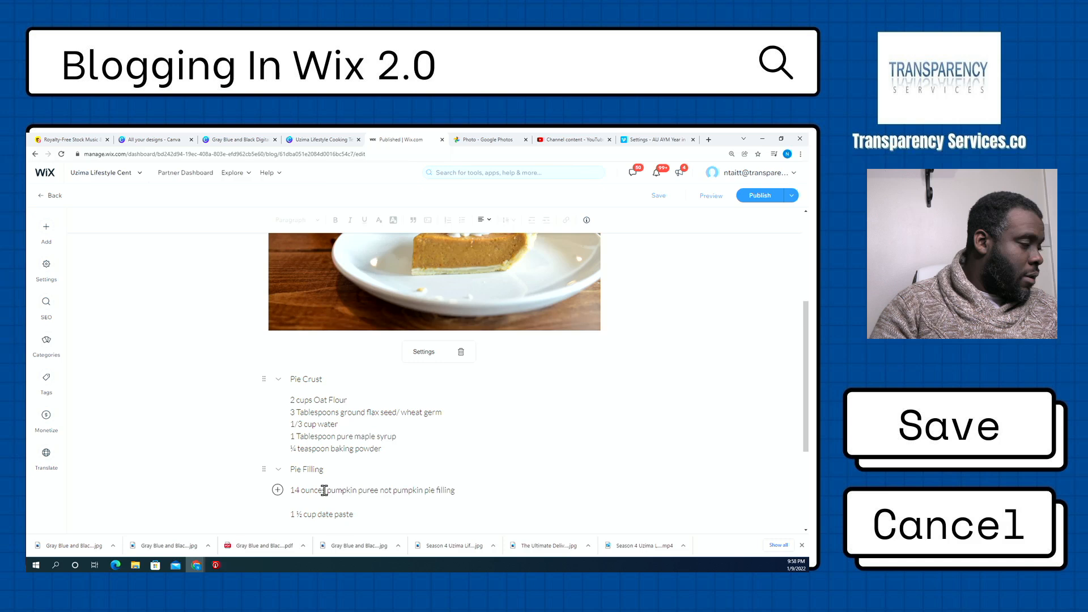
- Remove the blank lines between the ingredients in the Pie Filling item, down to "1 teaspoon vanilla extract"
click(296, 499)
key(Delete)
scroll(292, 504, down, 1)
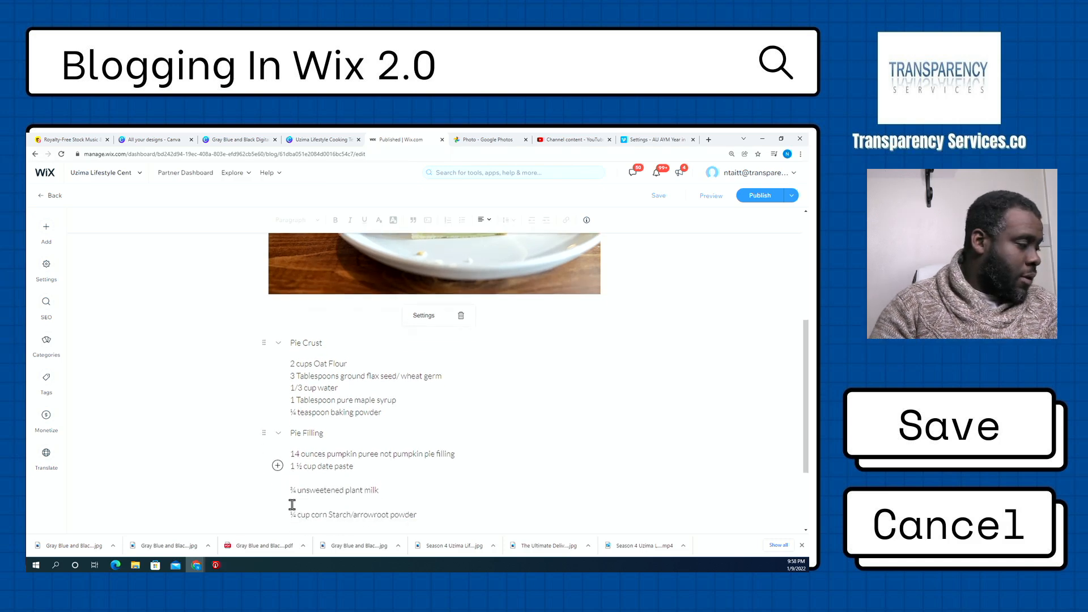
click(298, 474)
key(Delete)
click(295, 487)
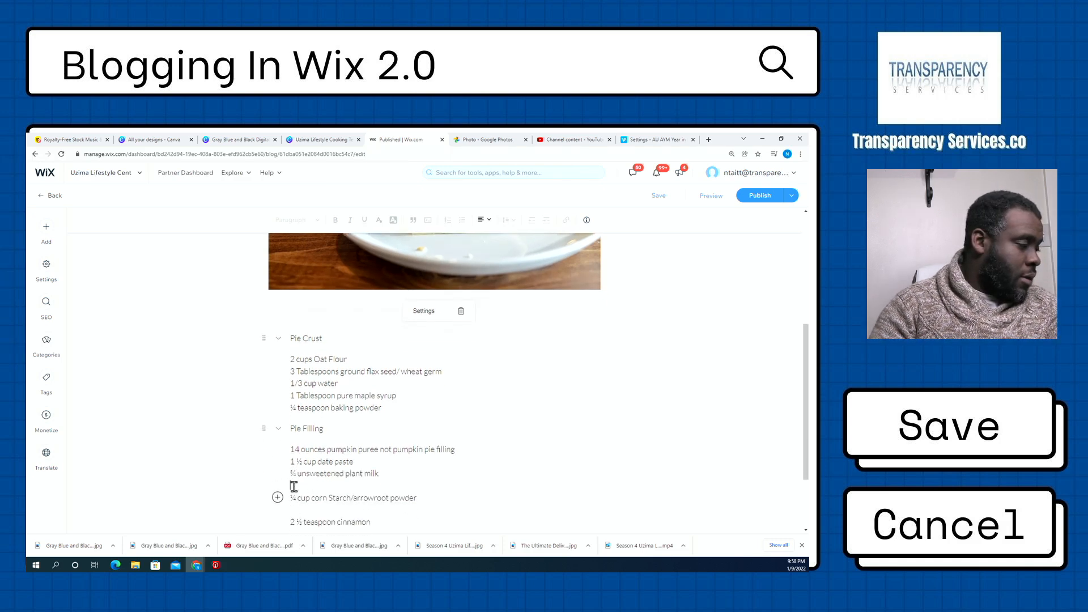
key(Delete)
click(309, 502)
key(Delete)
click(296, 509)
key(Delete)
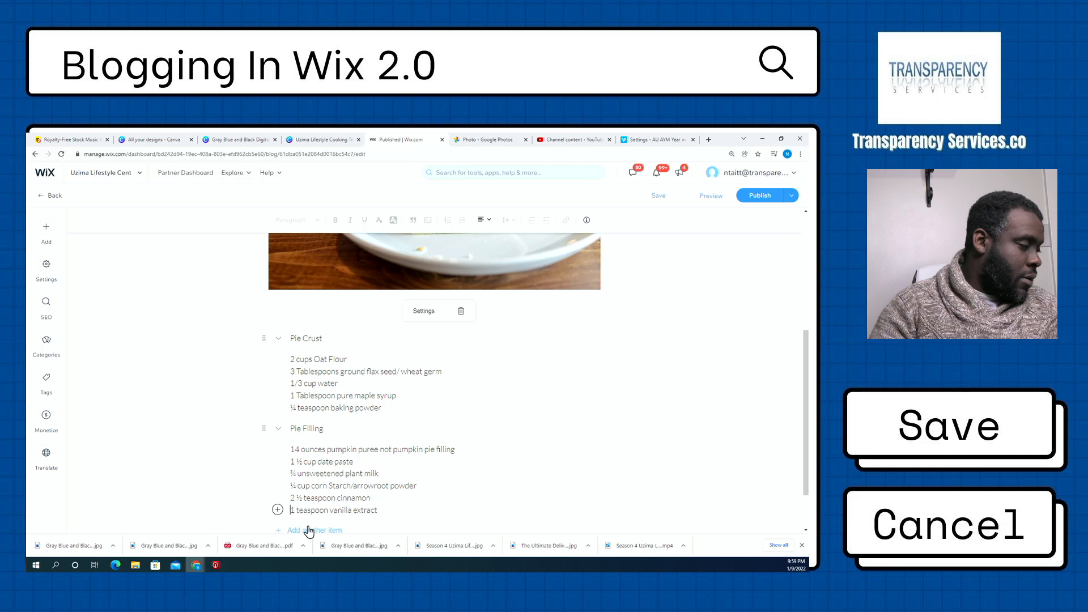
- Enter the text "INGREDIENTS" on the empty line between the pie image and the collapsible list
scroll(304, 513, up, 1)
scroll(304, 506, up, 1)
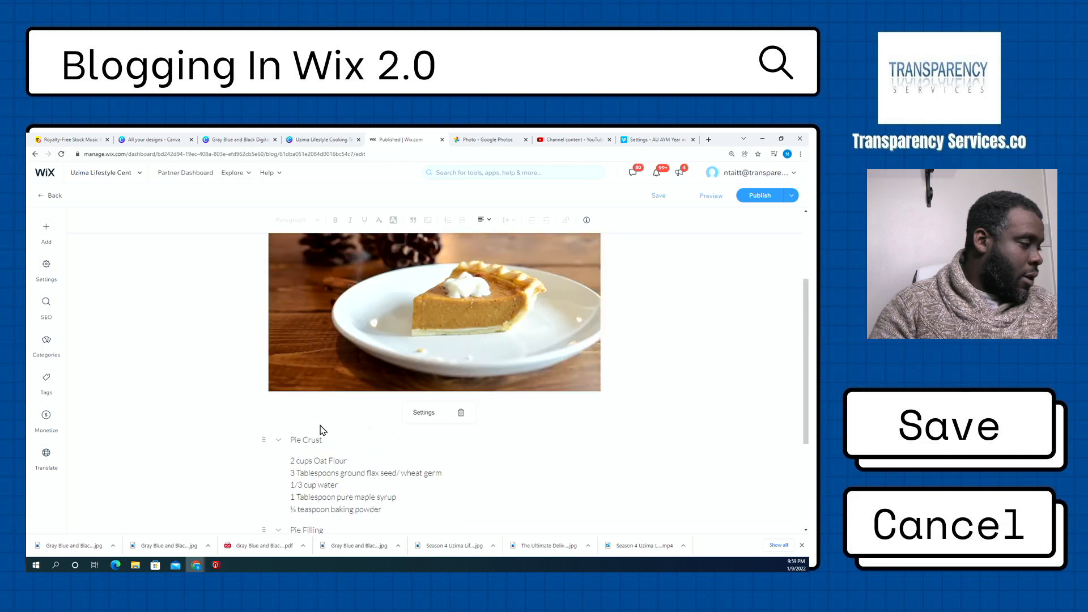
click(342, 408)
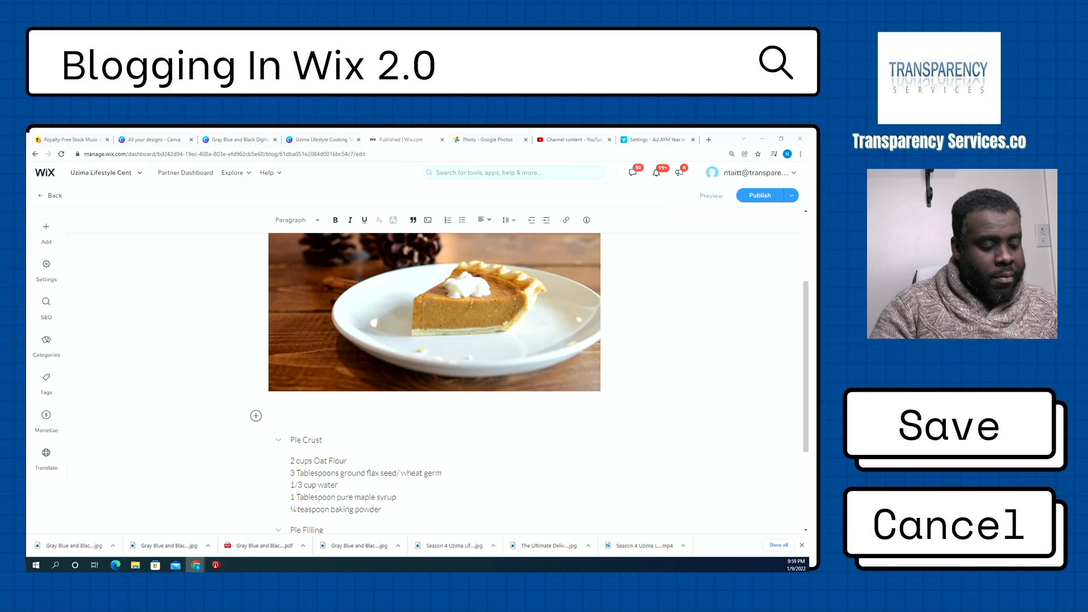
click(345, 417)
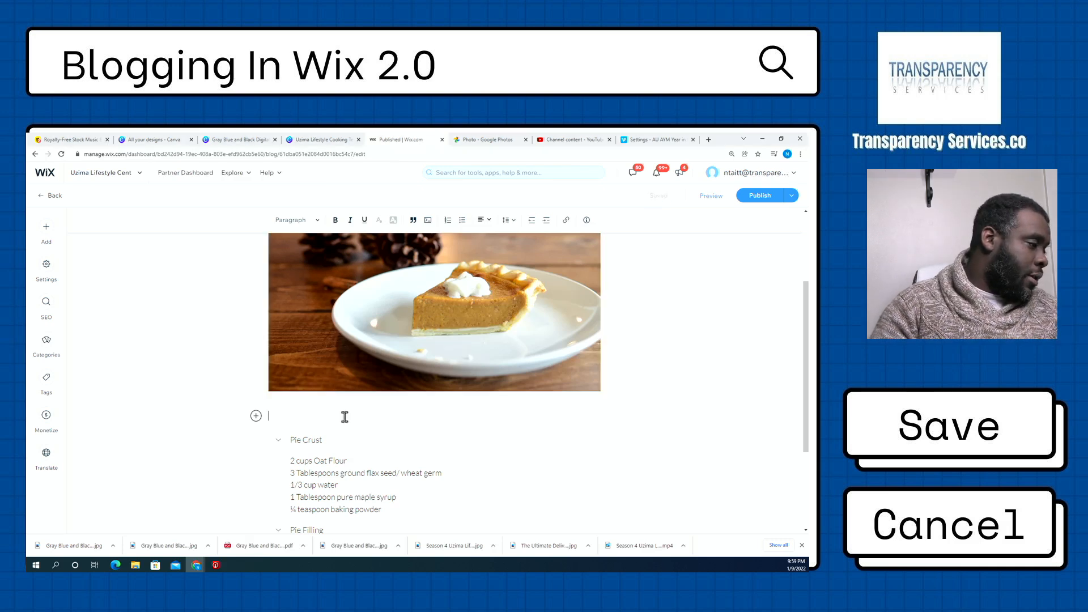
text(INGREDIENTS)
- Format the "INGREDIENTS" line as Heading 2 and center it
drag(322, 417, 260, 418)
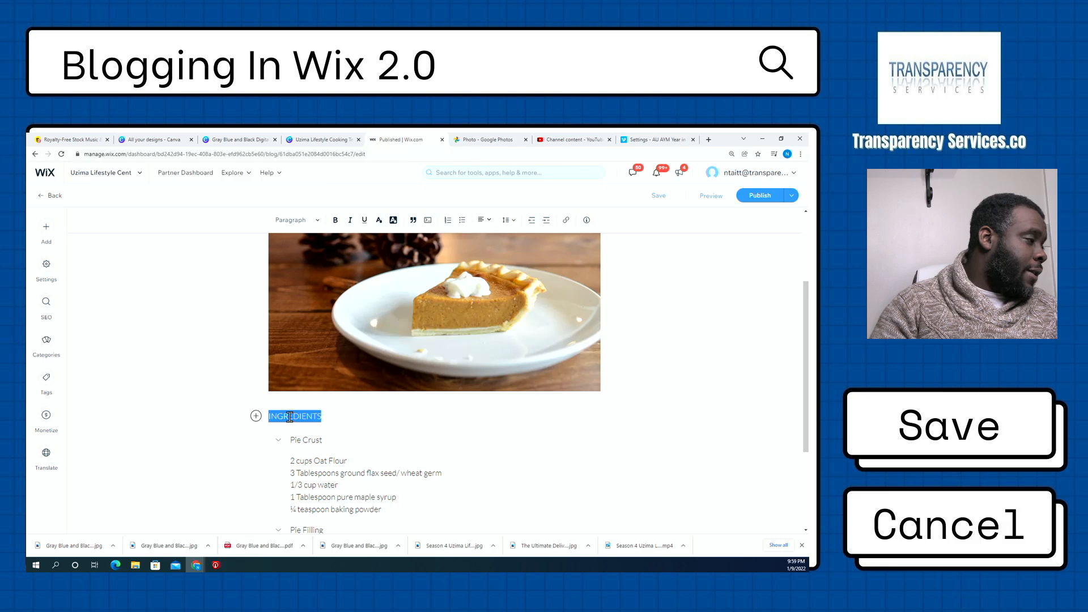
click(312, 220)
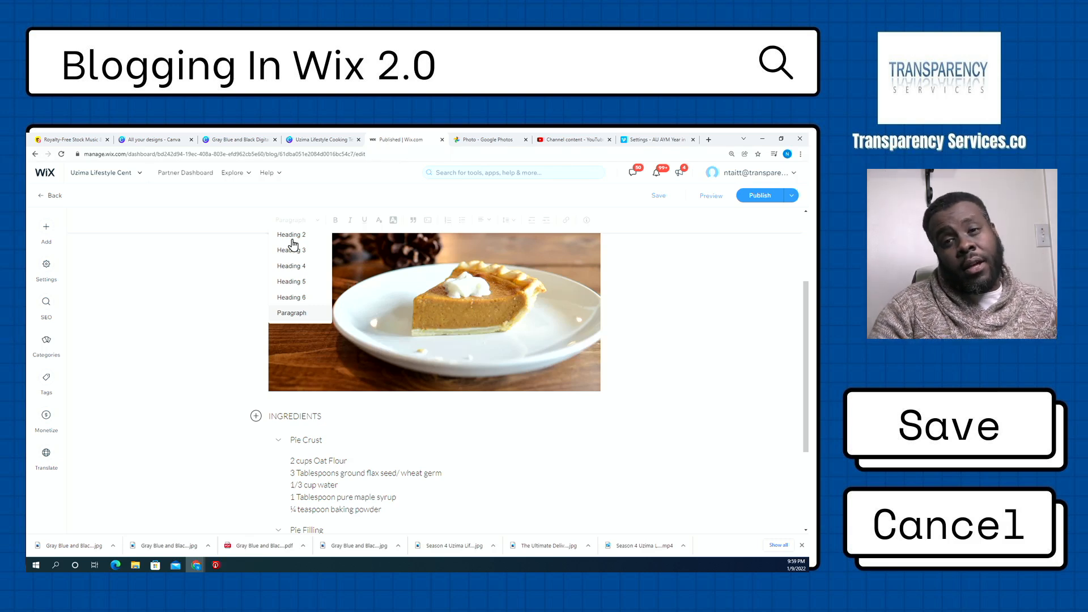
click(291, 239)
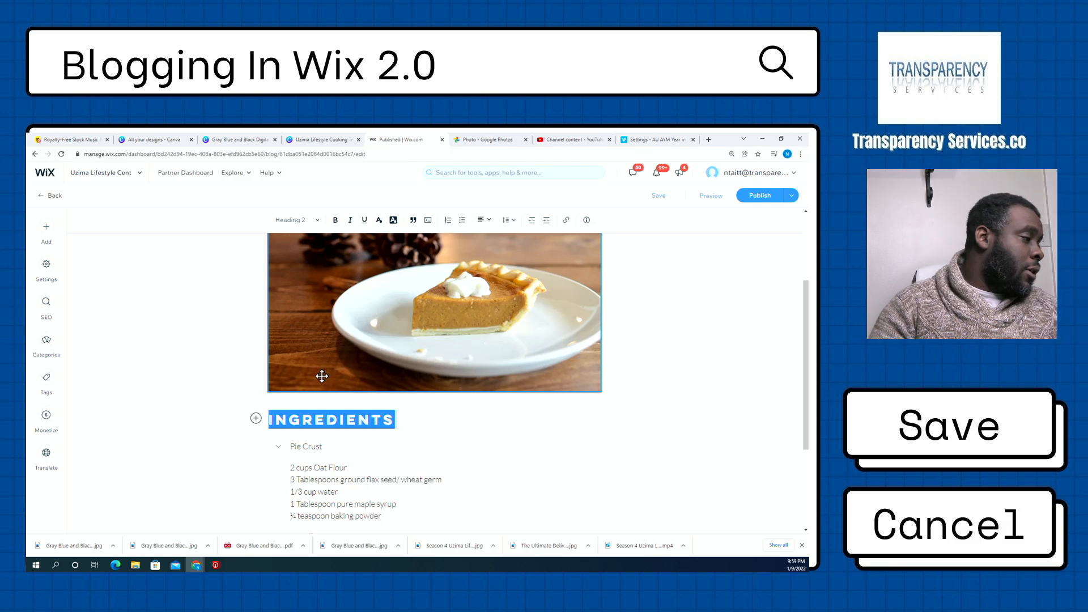
click(479, 222)
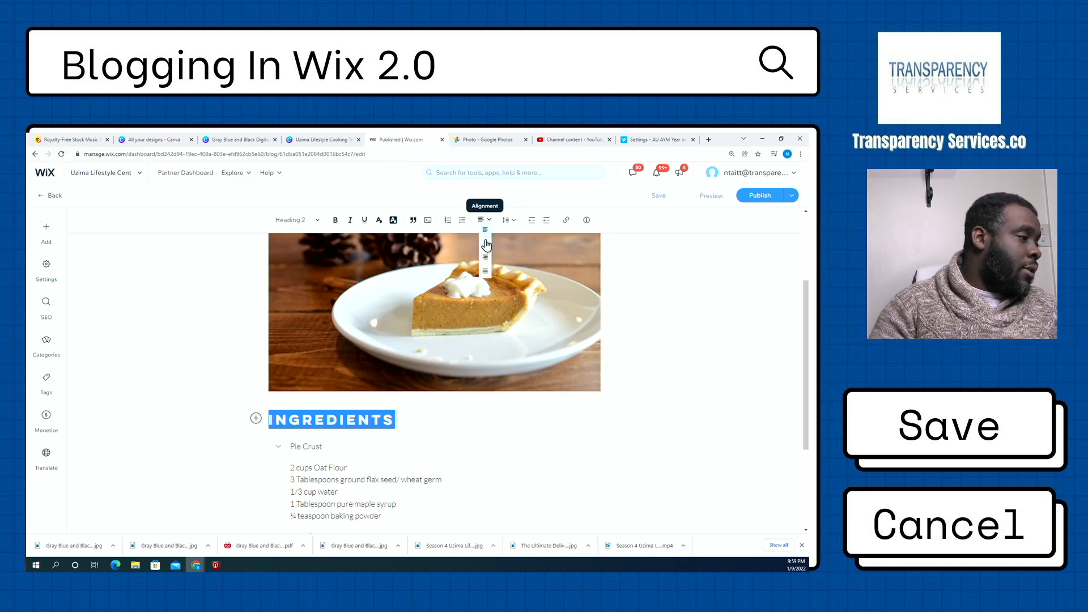
click(485, 246)
click(427, 404)
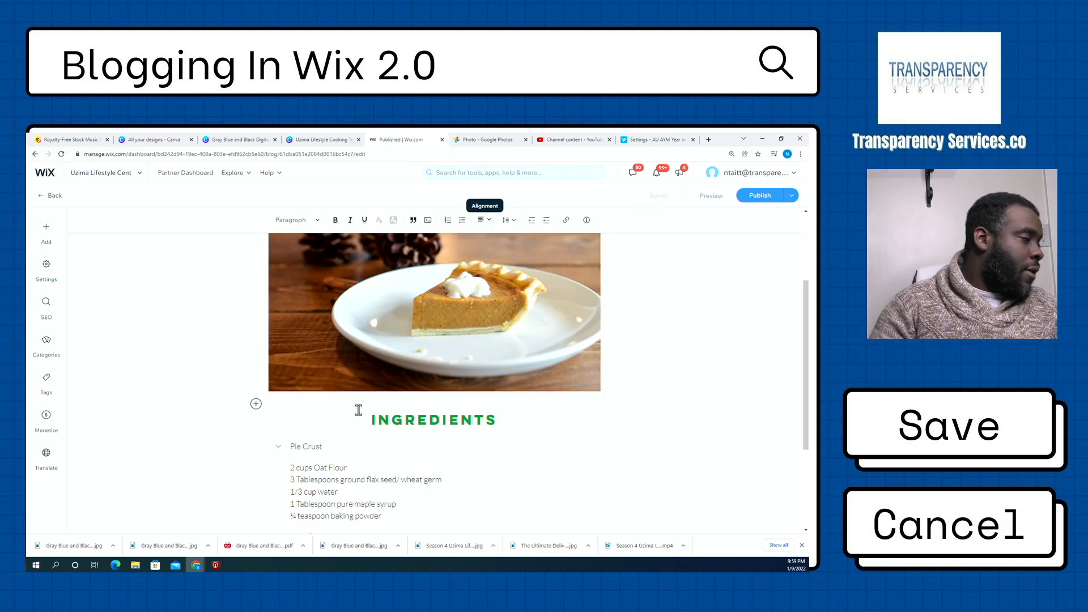
click(46, 236)
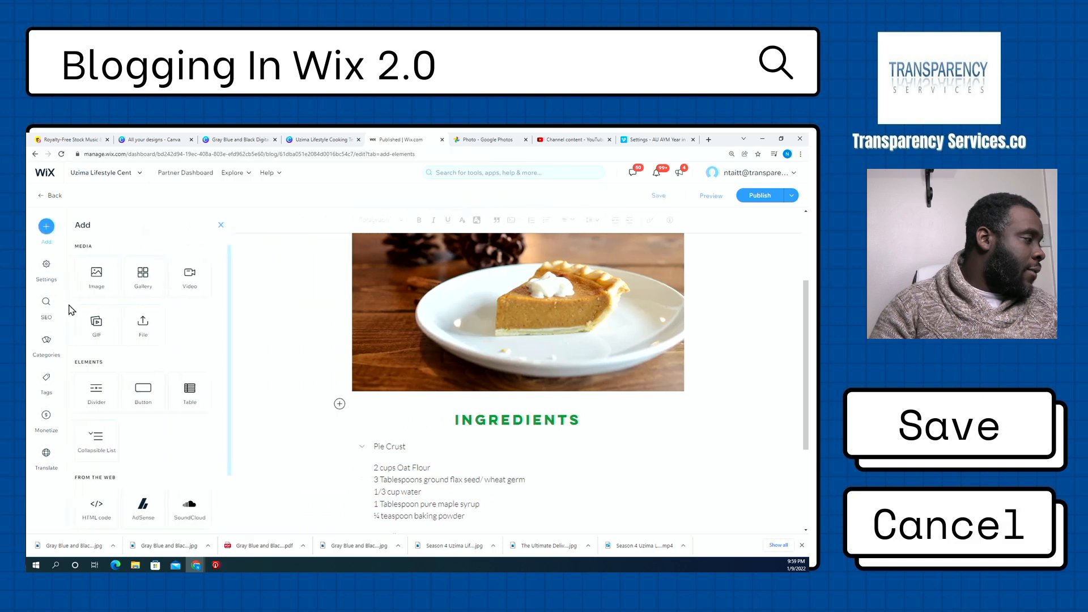
drag(107, 401, 453, 406)
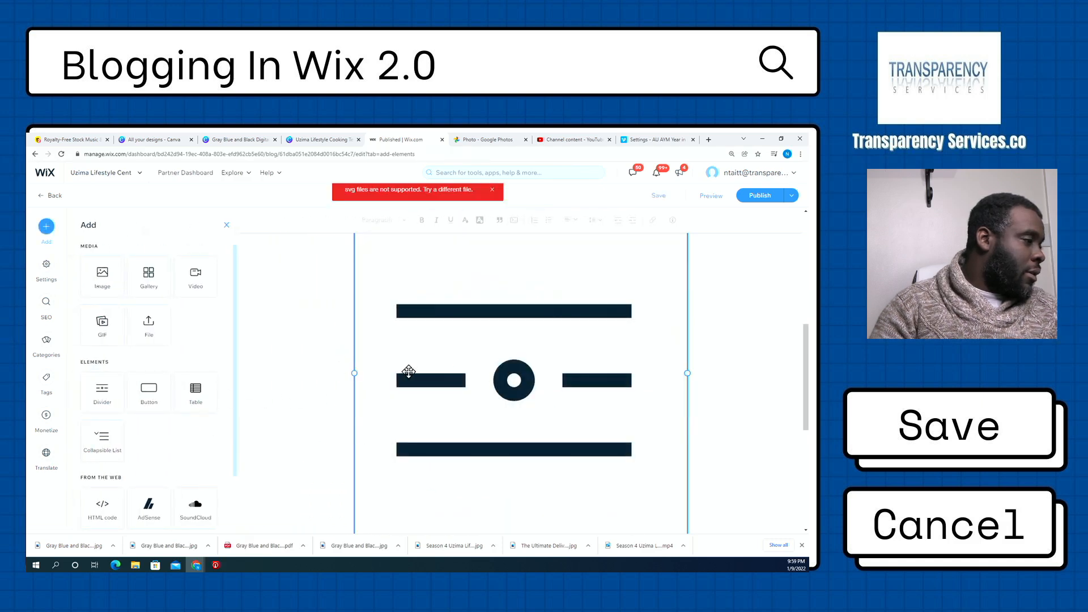
click(469, 358)
scroll(470, 360, up, 3)
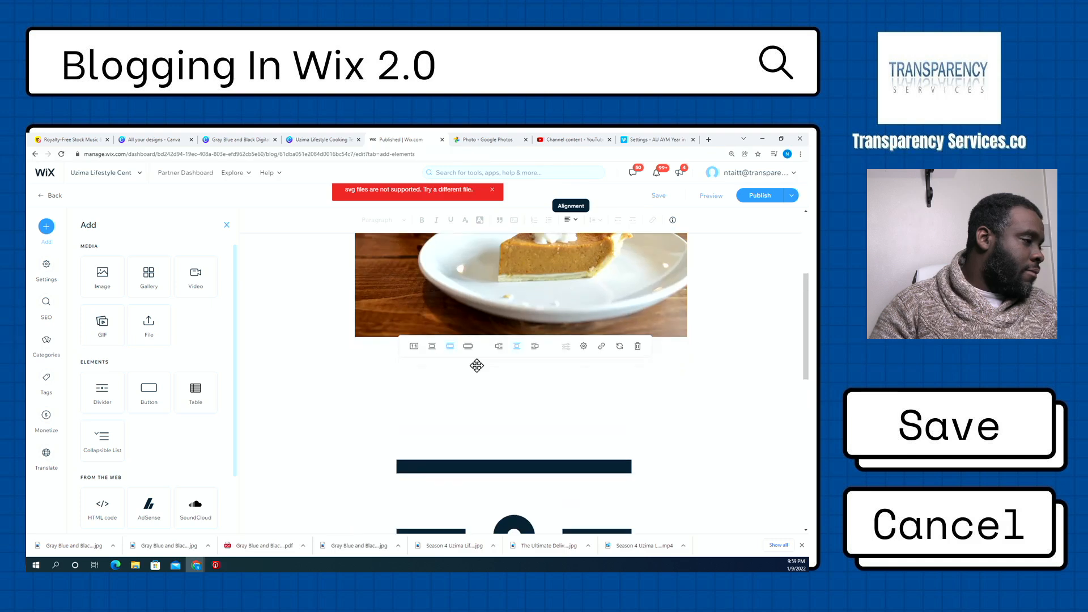
scroll(475, 364, down, 1)
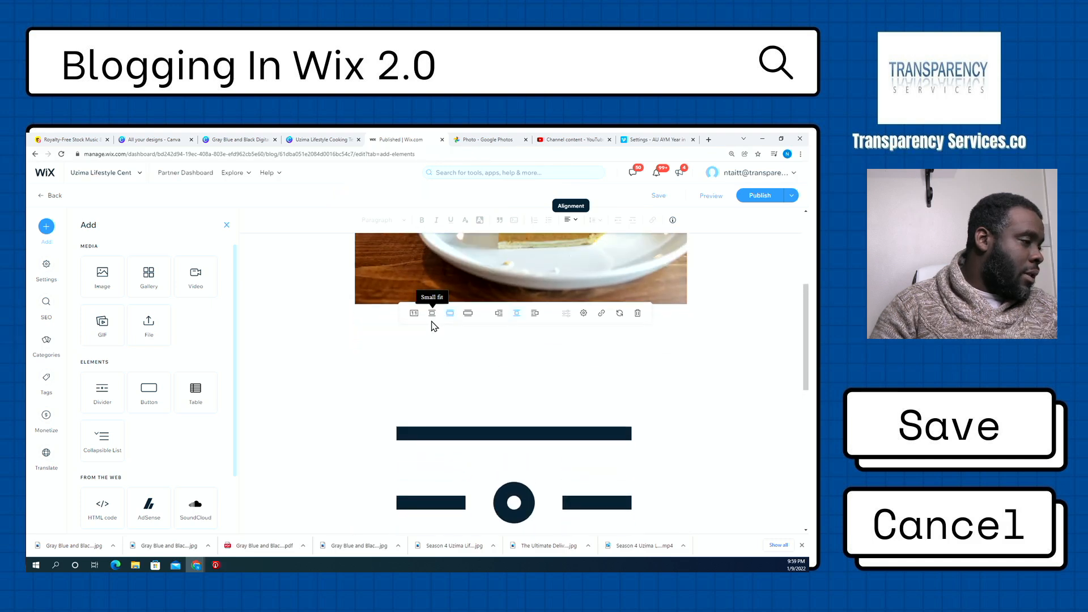
scroll(440, 337, down, 4)
scroll(488, 357, up, 1)
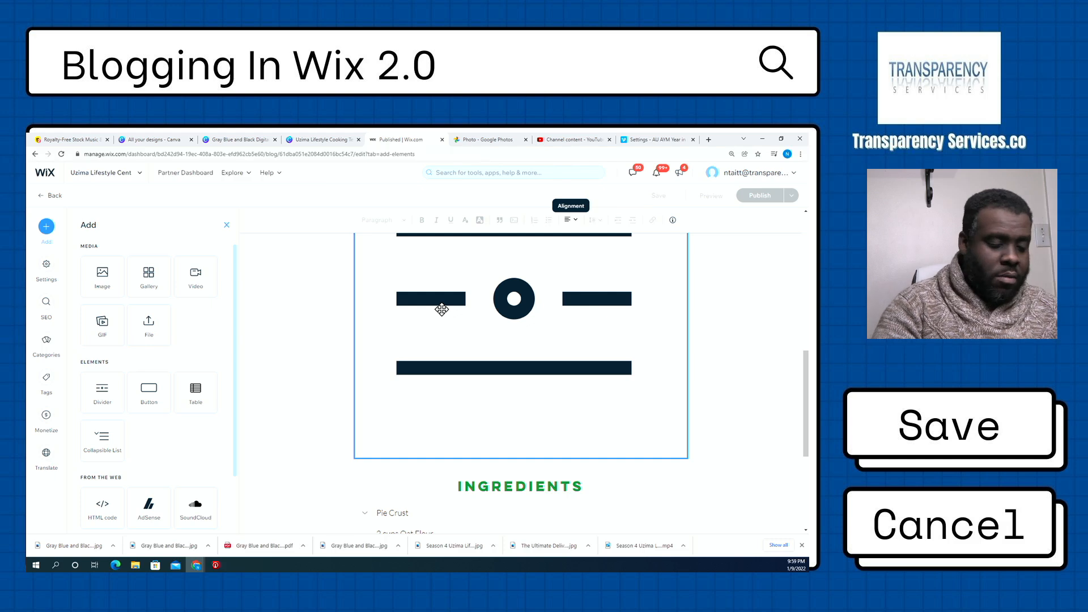
scroll(439, 309, down, 3)
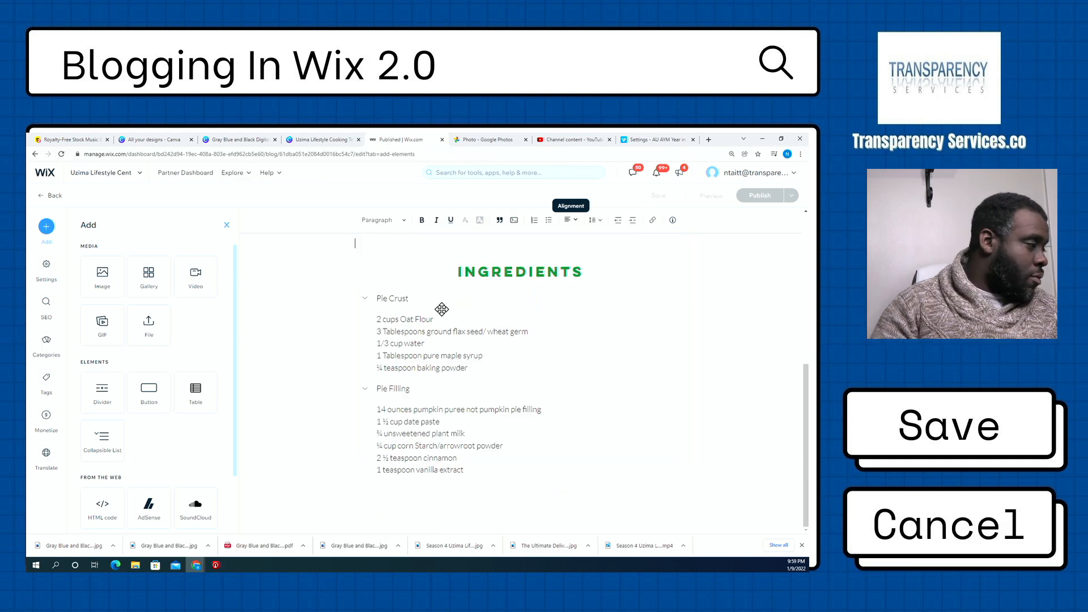
- Insert a single-line divider between the pie image and the "INGREDIENTS" heading and set it to the small size
click(103, 395)
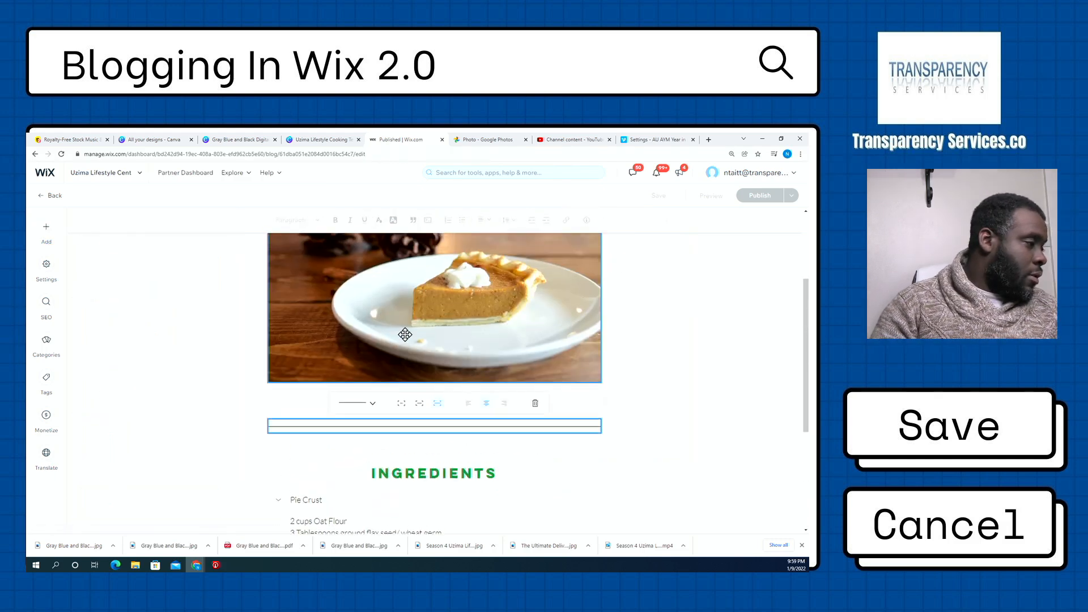
click(372, 406)
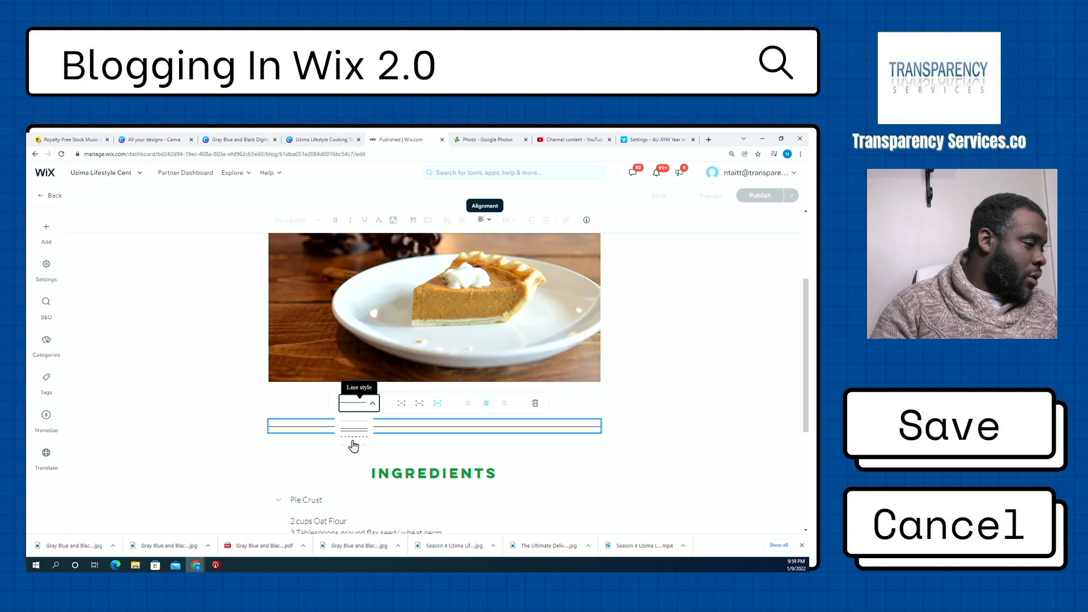
click(352, 429)
click(401, 403)
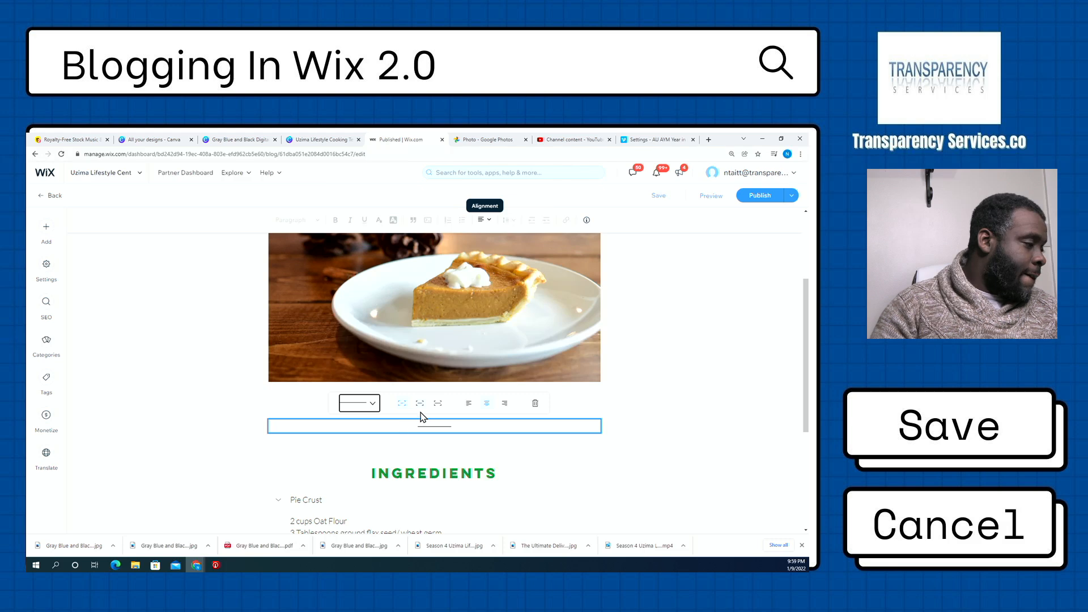
click(566, 462)
- Collapse the Pie Crust and Pie Filling items of the ingredient list
scroll(450, 386, down, 3)
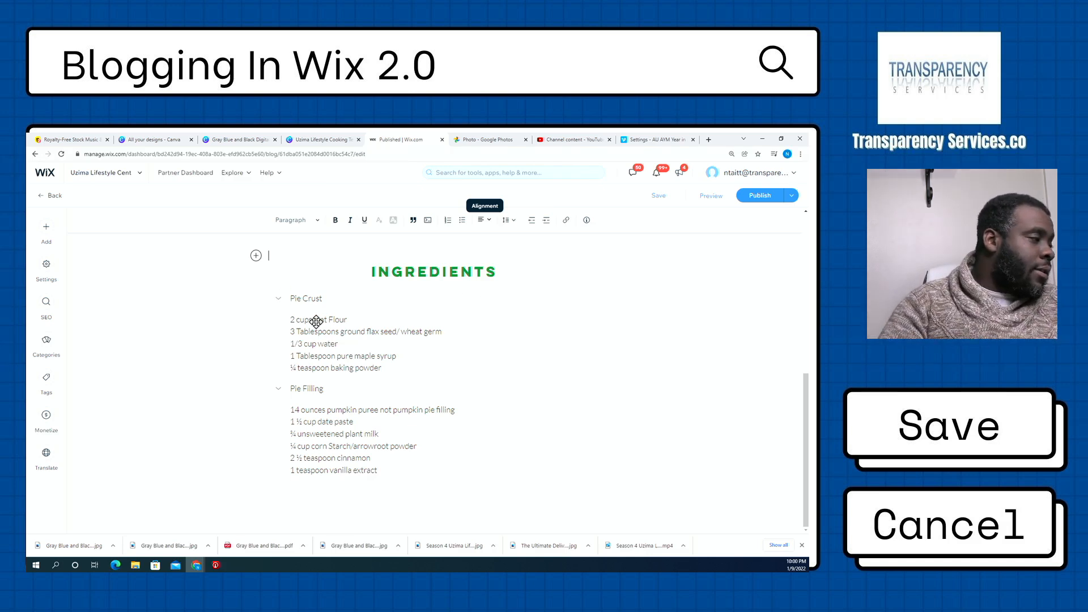
scroll(291, 308, up, 2)
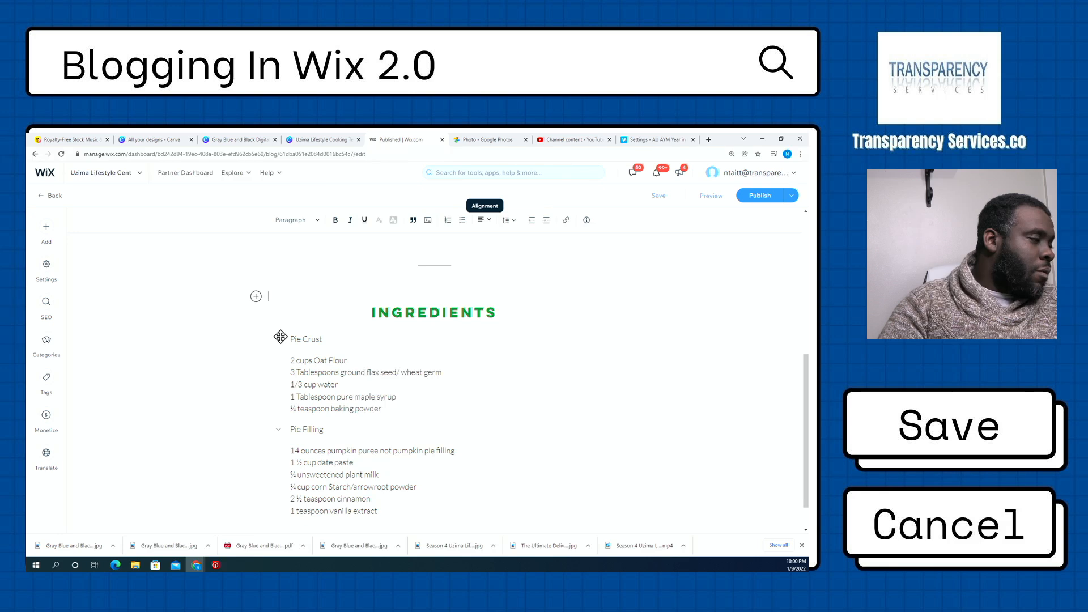
click(277, 338)
click(277, 348)
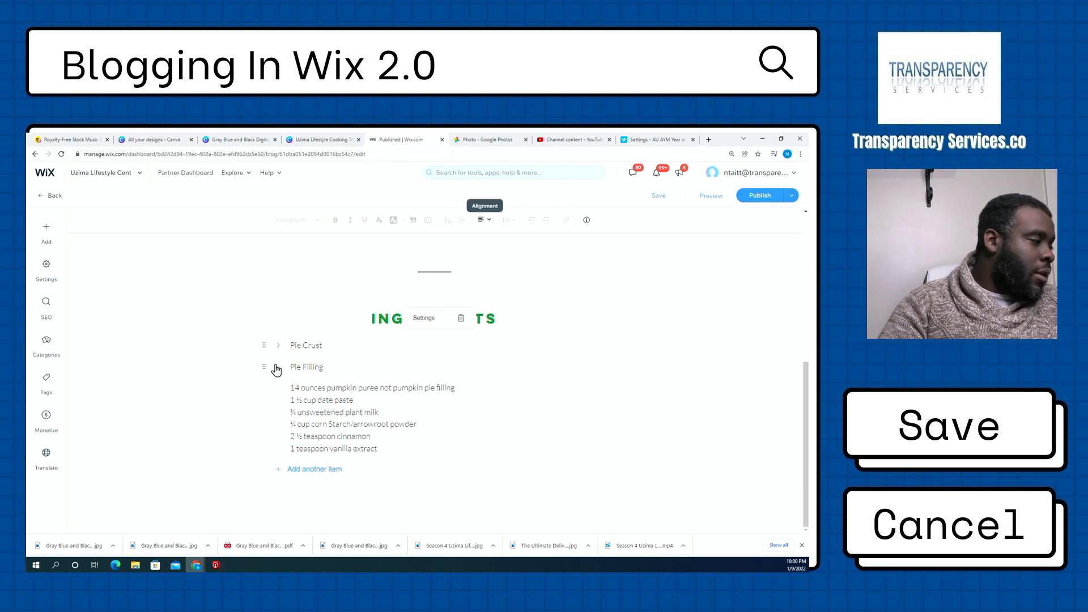
click(278, 367)
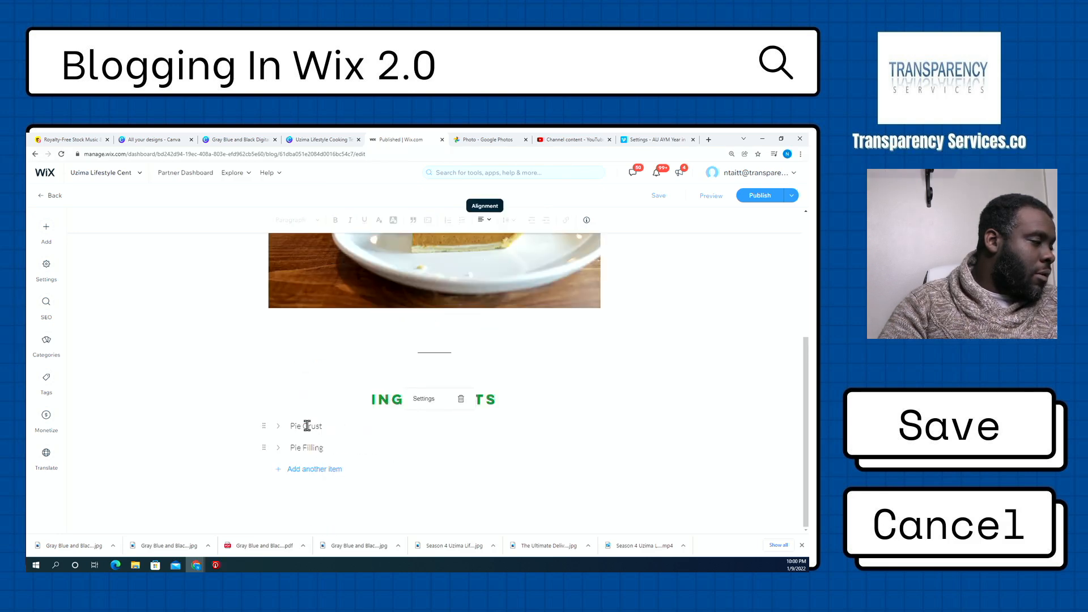
click(278, 426)
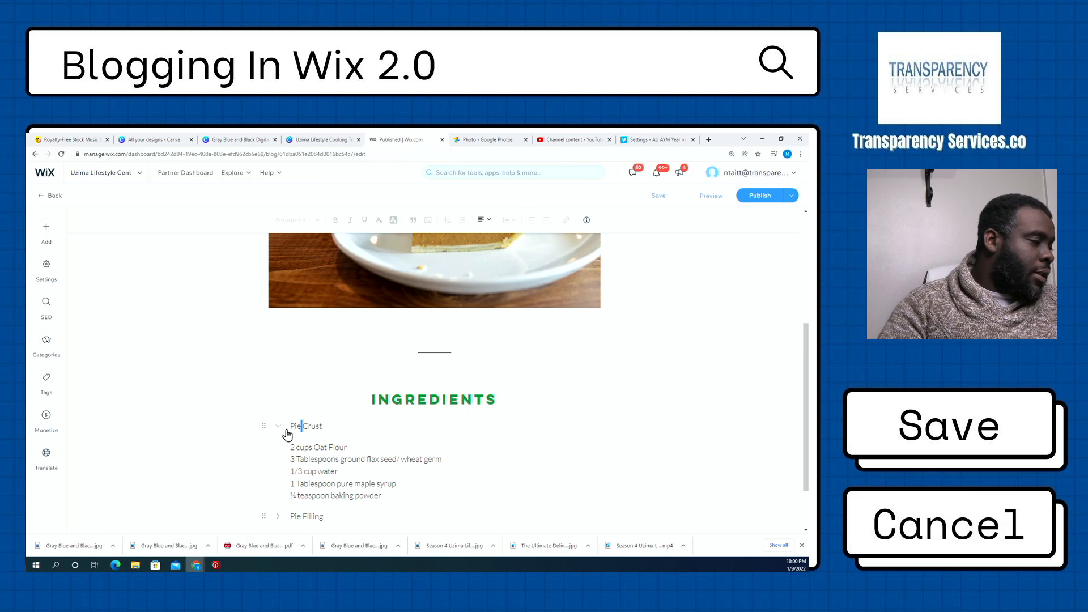
click(279, 427)
- Try reordering the collapsible list by moving Pie Filling above Pie Crust and back again
click(423, 400)
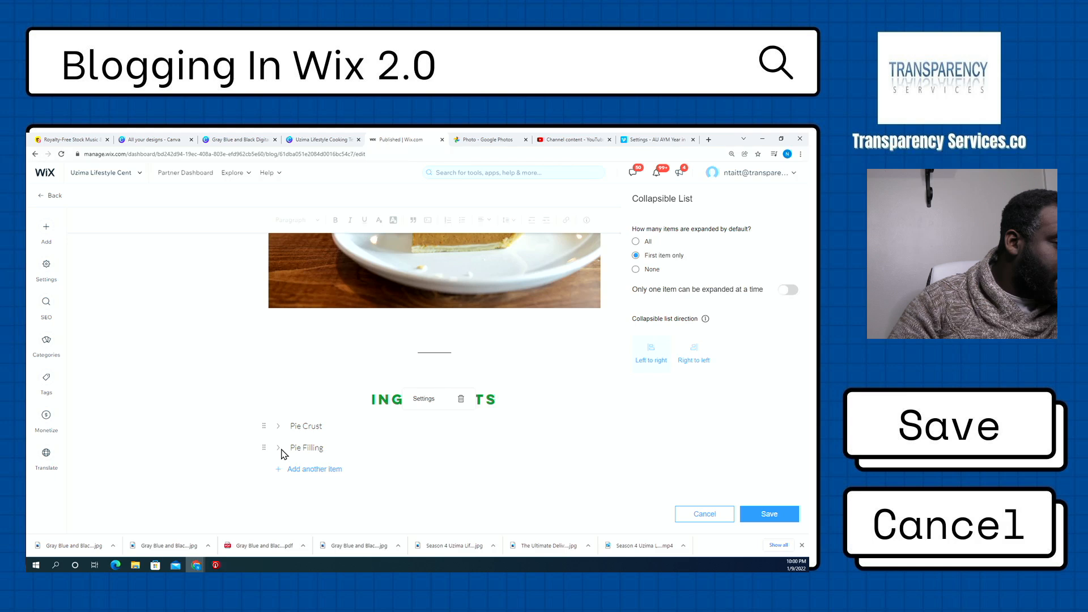
drag(264, 449, 269, 426)
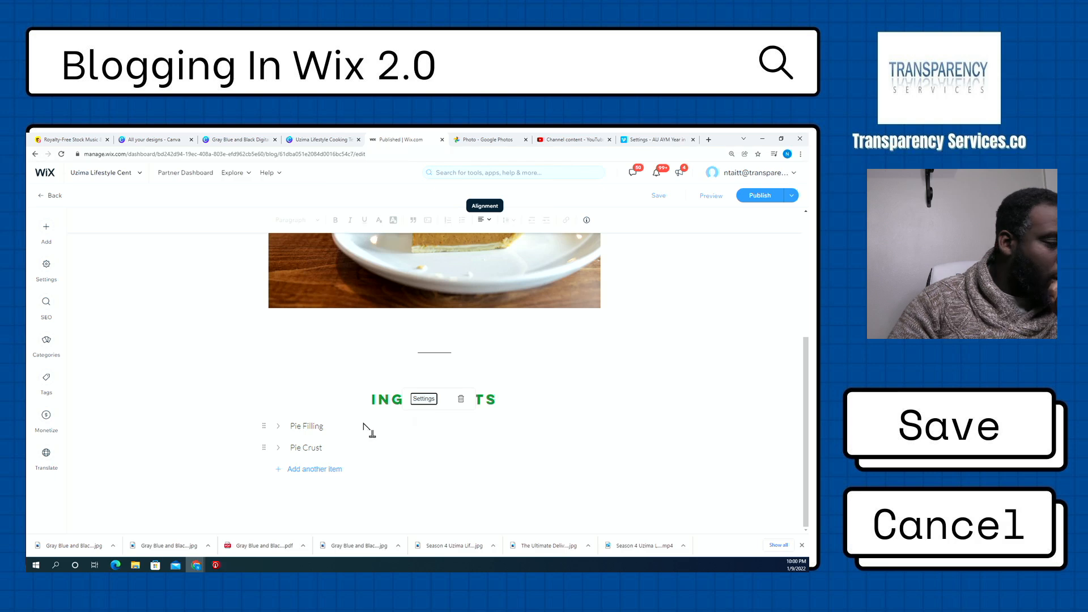
drag(264, 449, 266, 419)
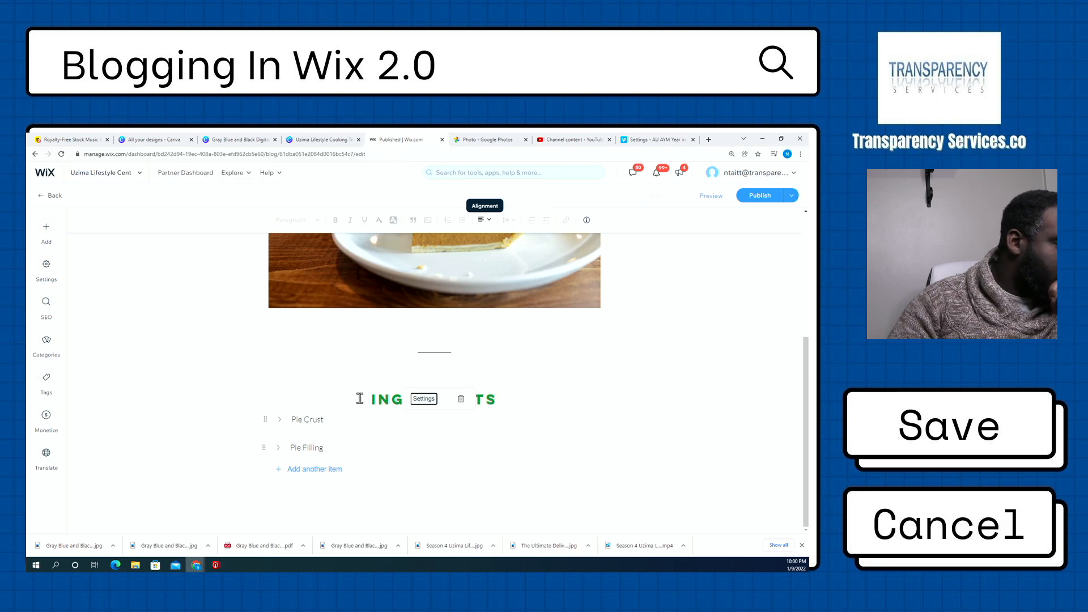
- Move the Pie Filling item above Pie Crust in the collapsible list and save the list settings with only the first item expanded
click(425, 400)
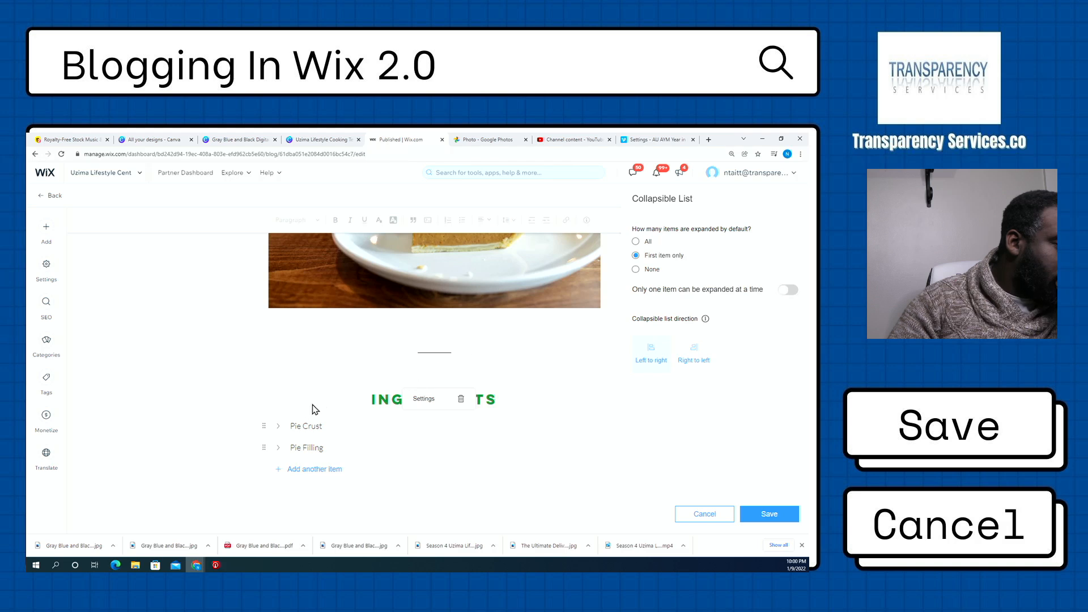
drag(265, 449, 267, 426)
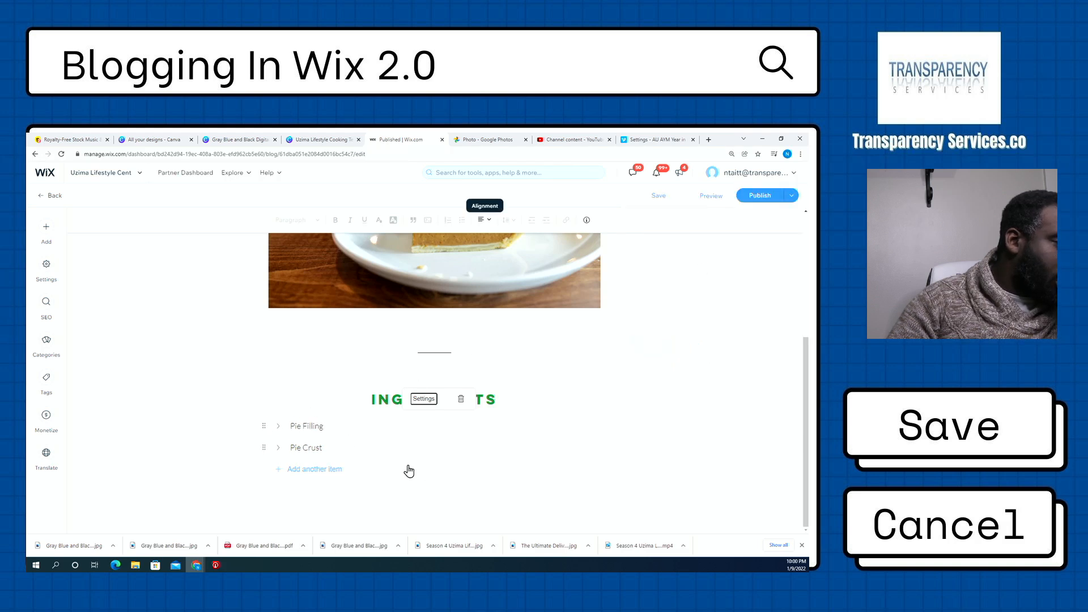
click(425, 400)
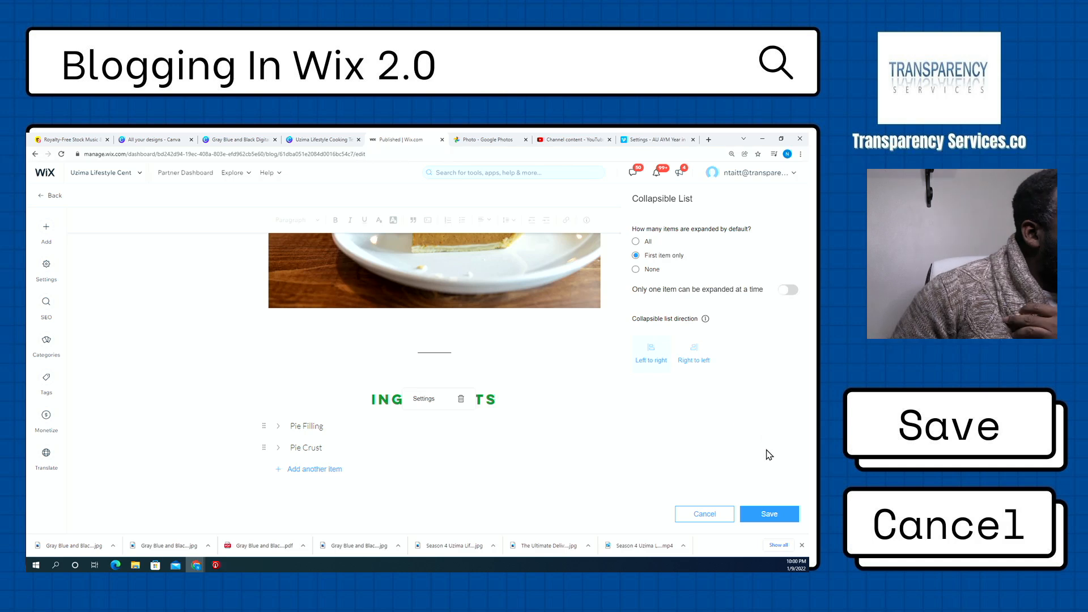
click(771, 513)
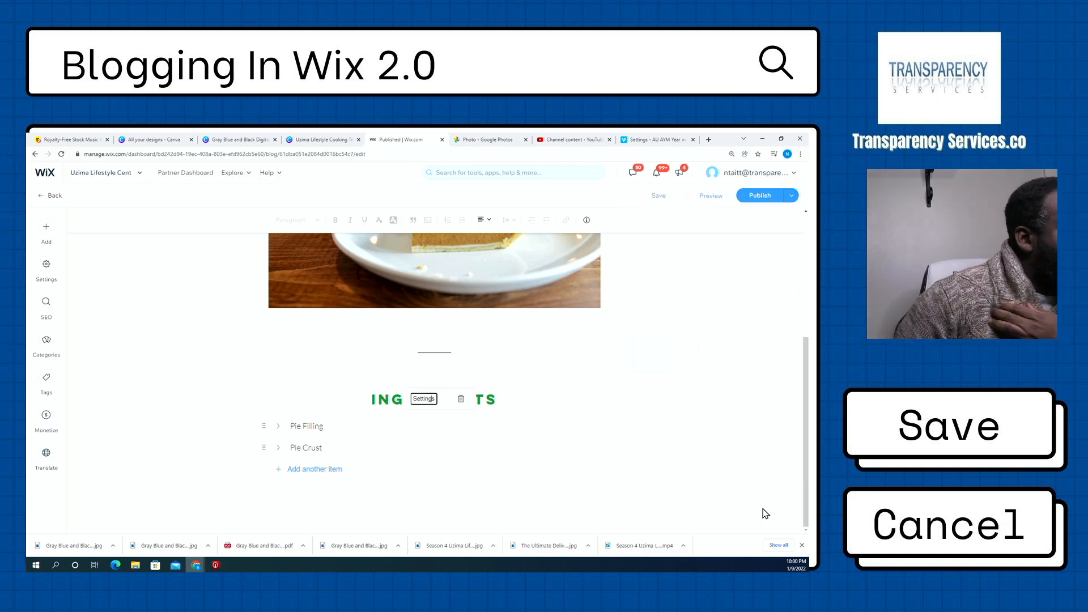
click(269, 415)
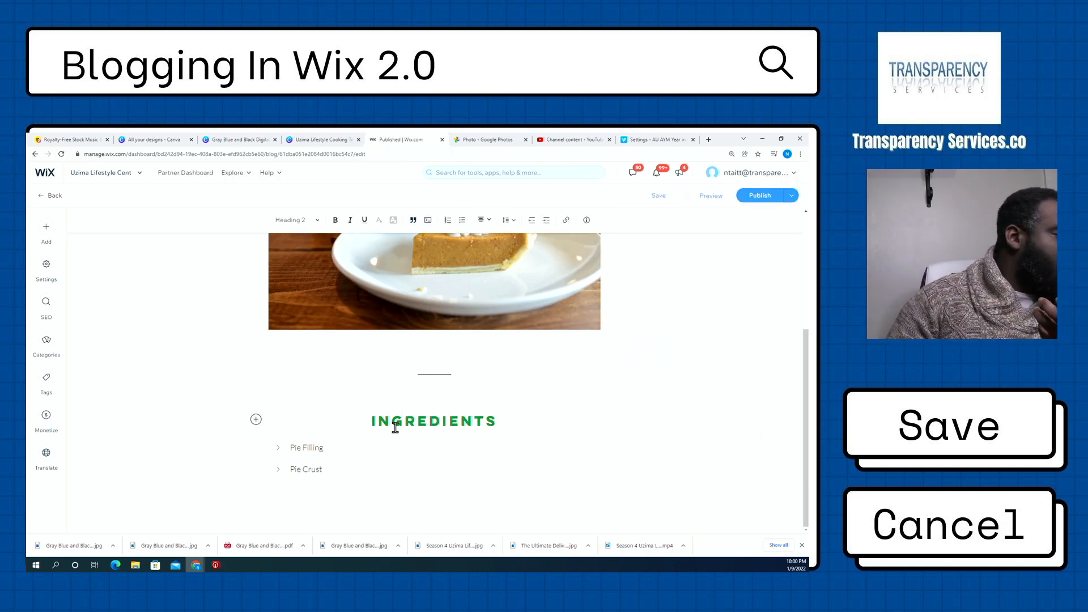
click(292, 447)
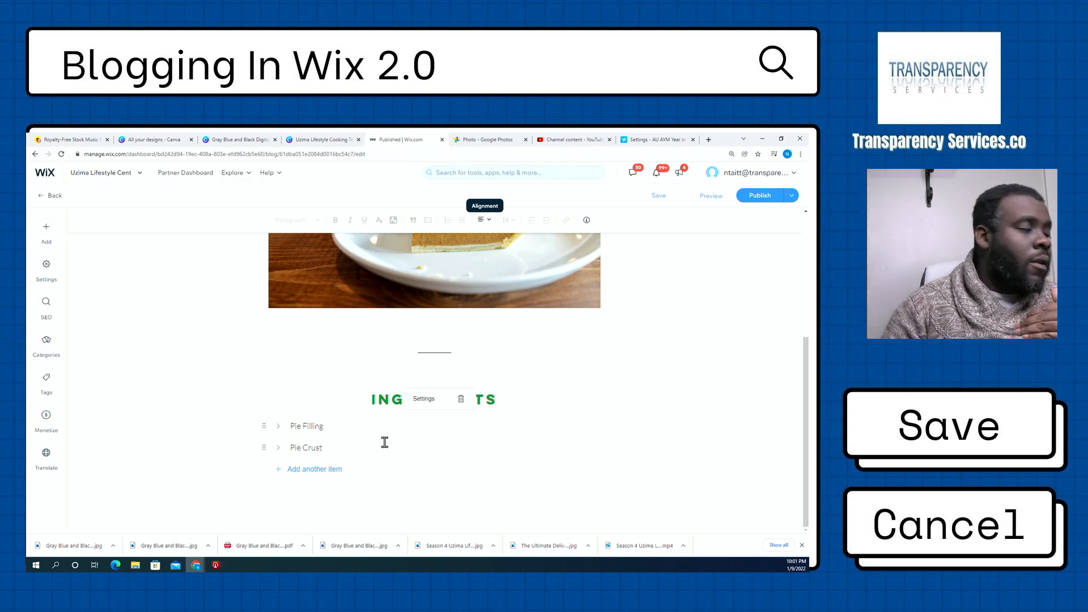
click(345, 422)
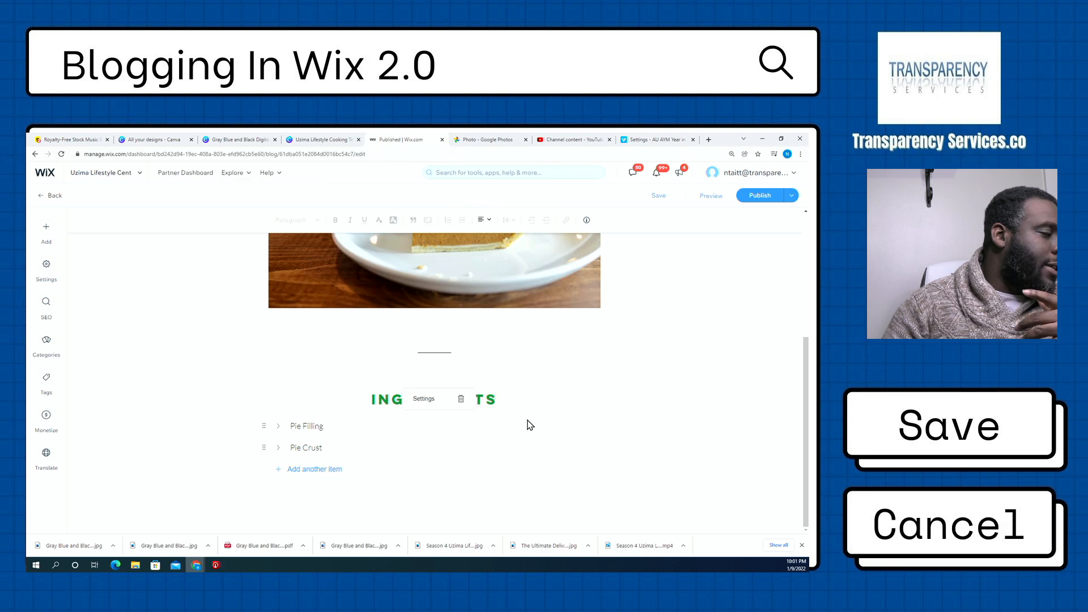
- Add an empty line below the "INGREDIENTS" heading and place the text cursor on it
click(510, 404)
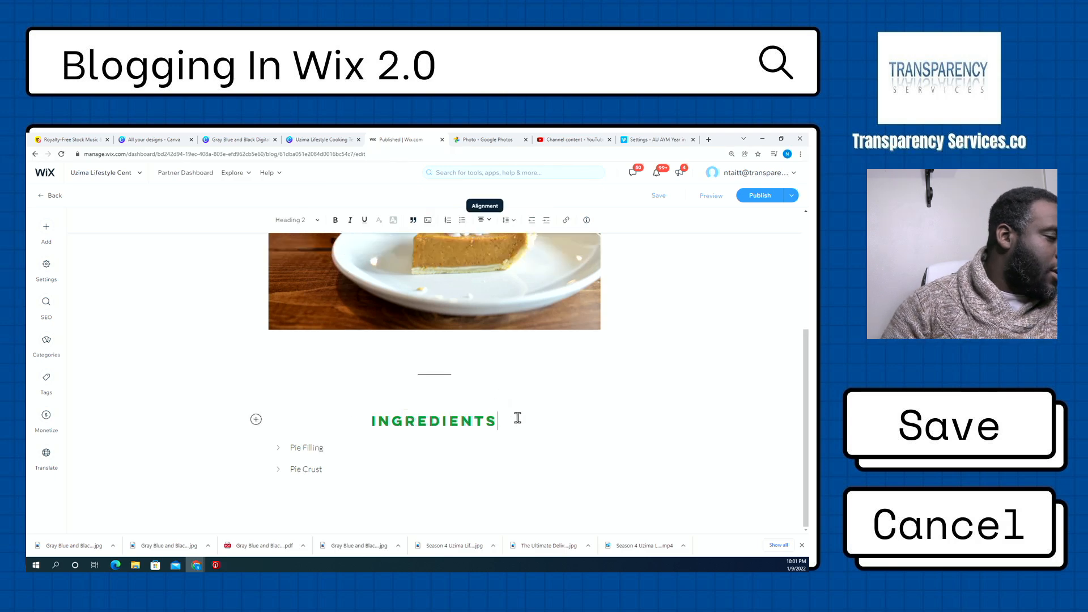
key(Return)
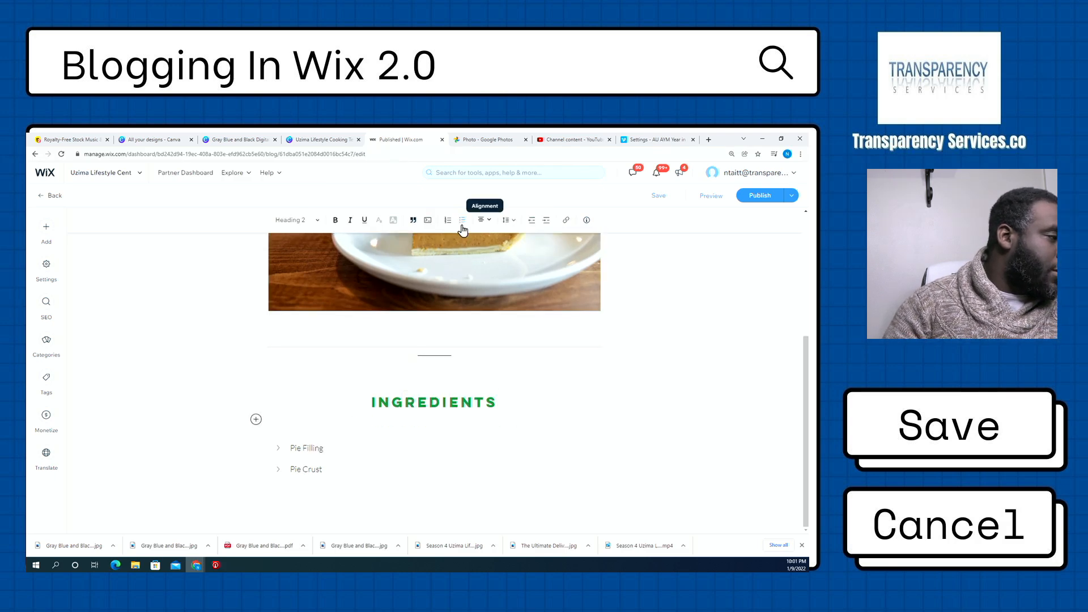
click(316, 225)
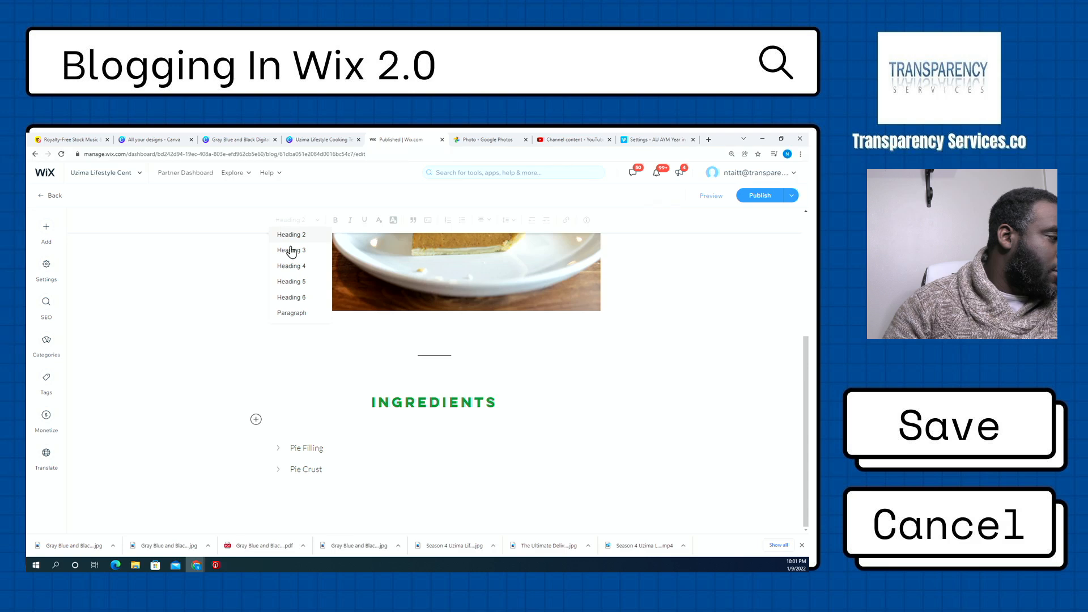
click(464, 222)
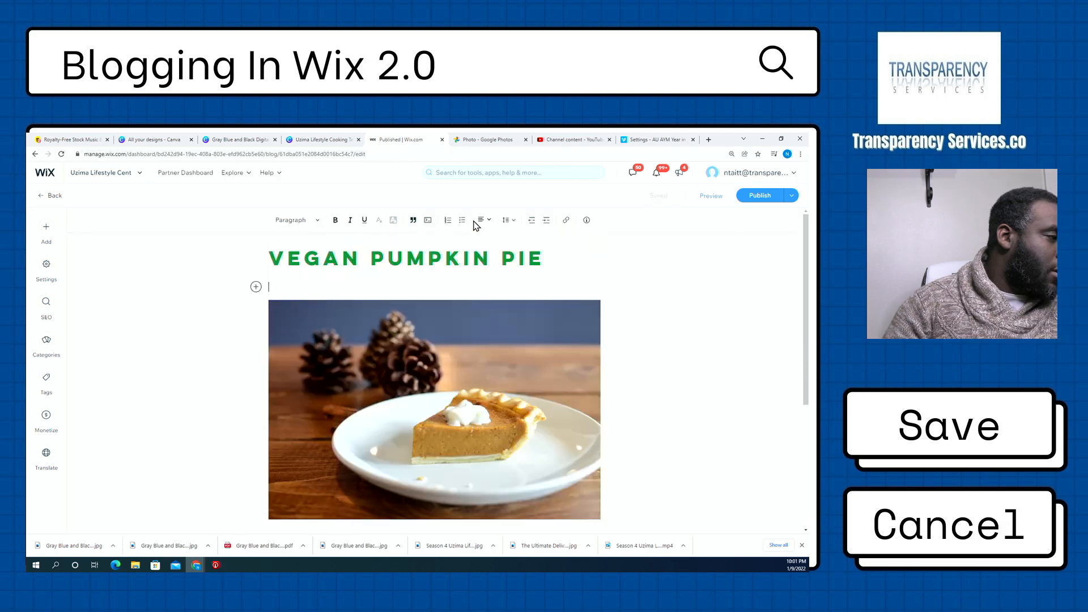
scroll(488, 434, down, 5)
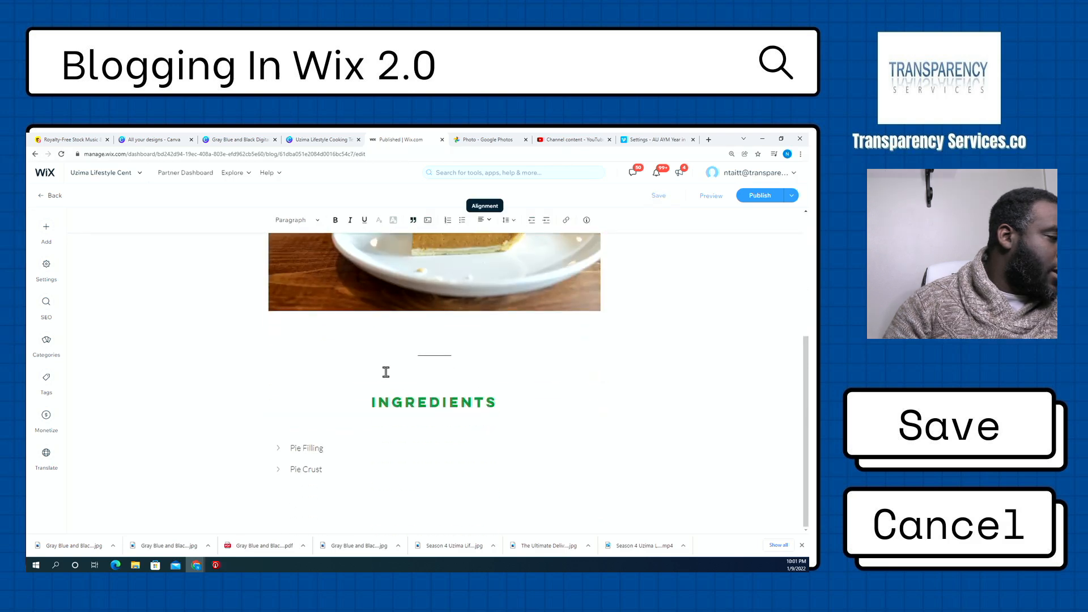
click(477, 402)
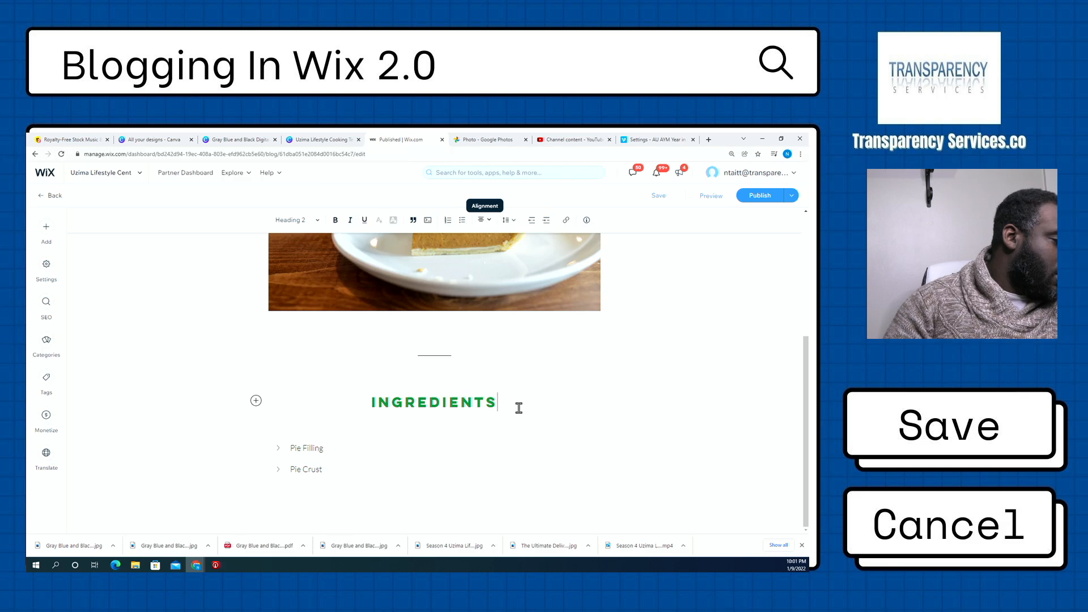
click(460, 431)
click(458, 408)
click(451, 418)
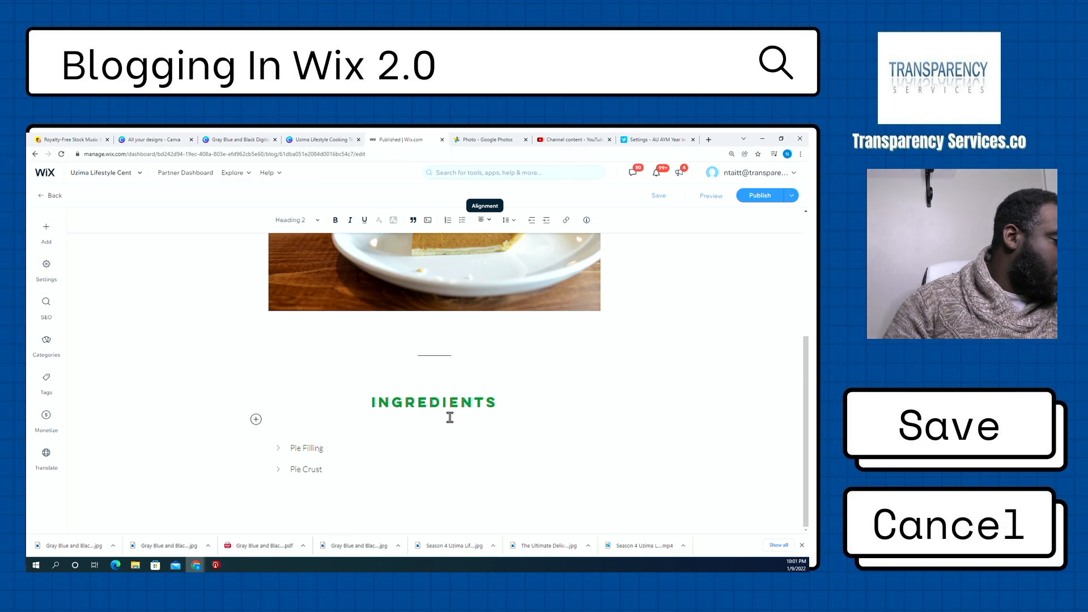
- Left-align the empty line below "INGREDIENTS" and paste the copied Pie Crust and Pie Filling ingredient text there
click(483, 223)
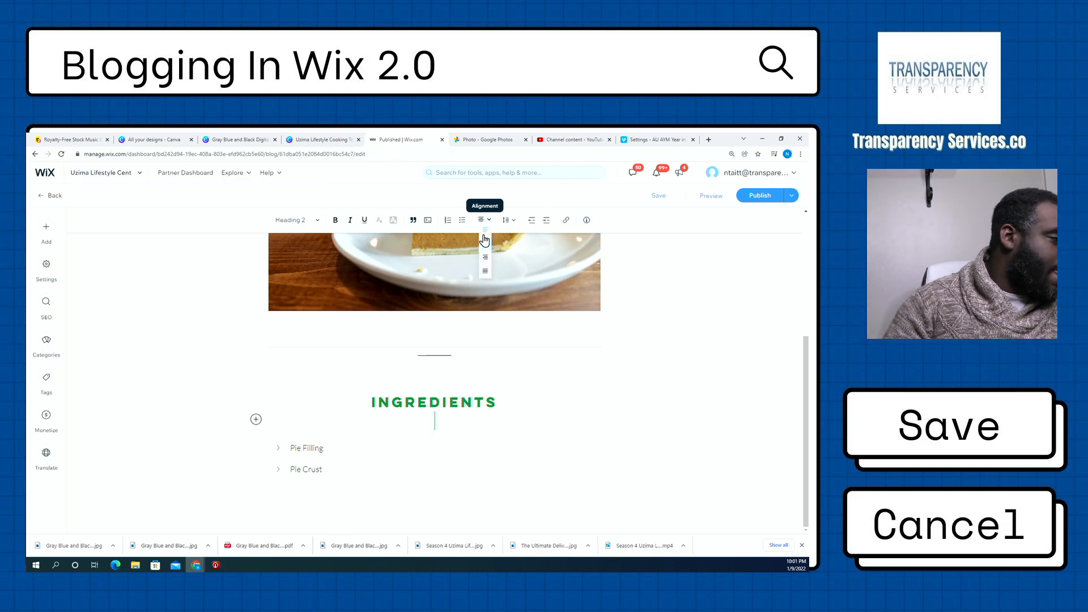
click(485, 239)
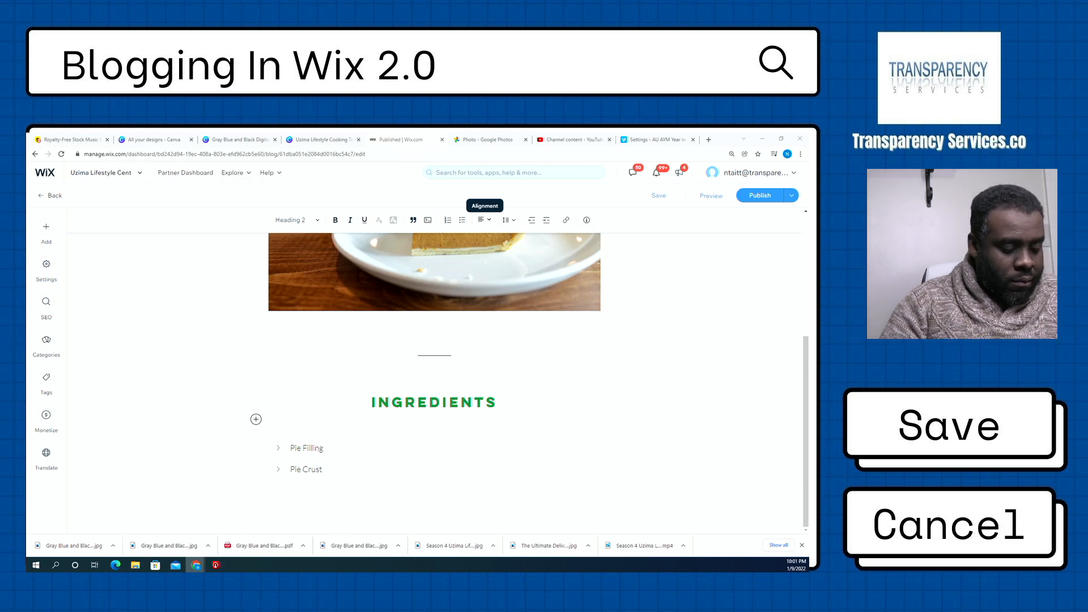
click(322, 428)
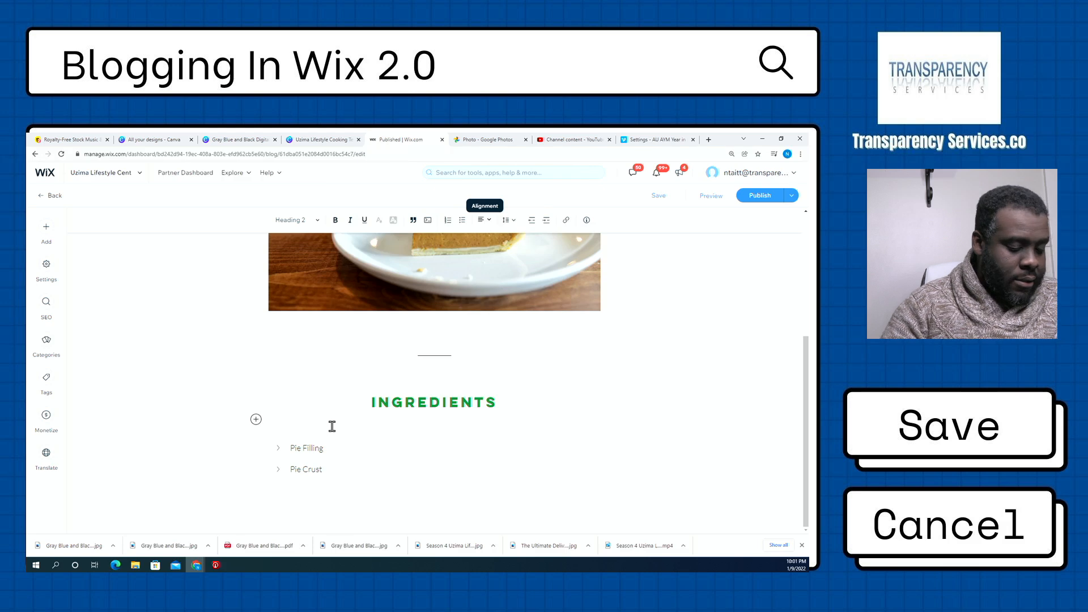
key(ctrl+v)
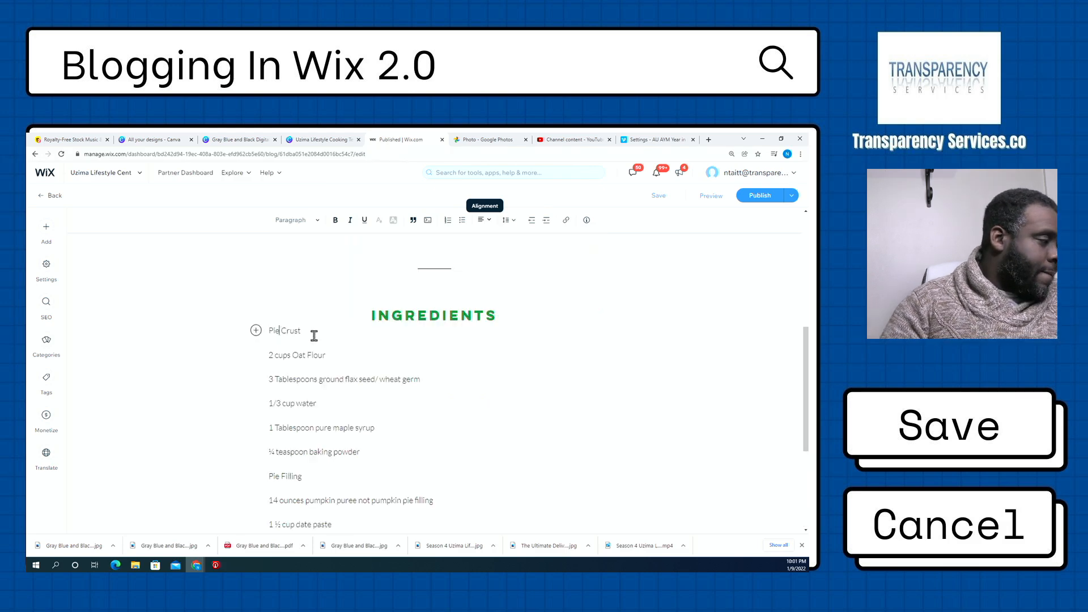
- Insert an empty line between the "INGREDIENTS" heading and the "Pie Crust" line
drag(307, 331, 270, 335)
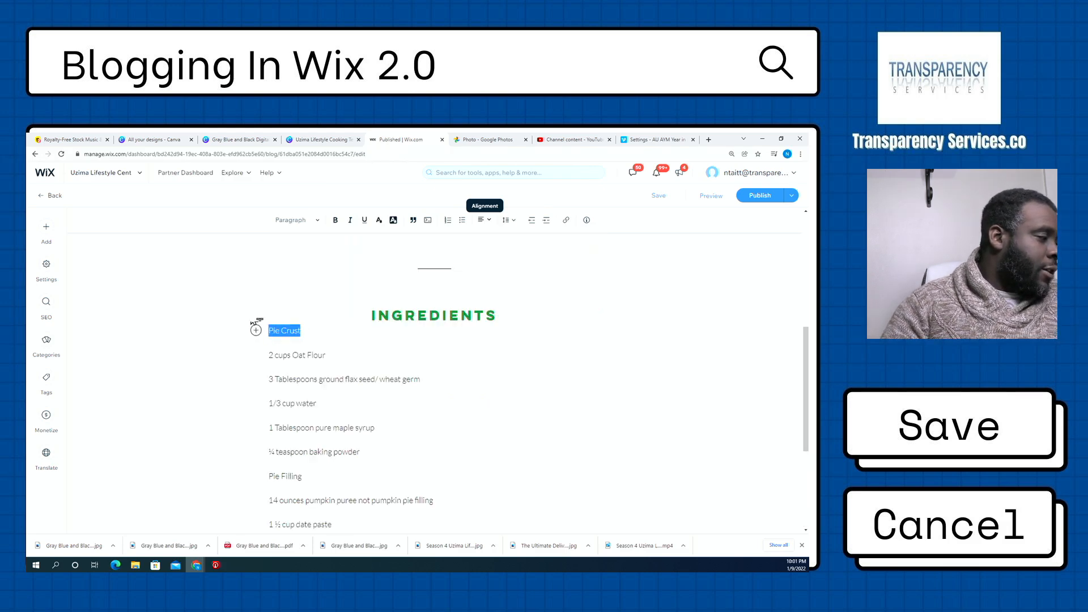
click(532, 314)
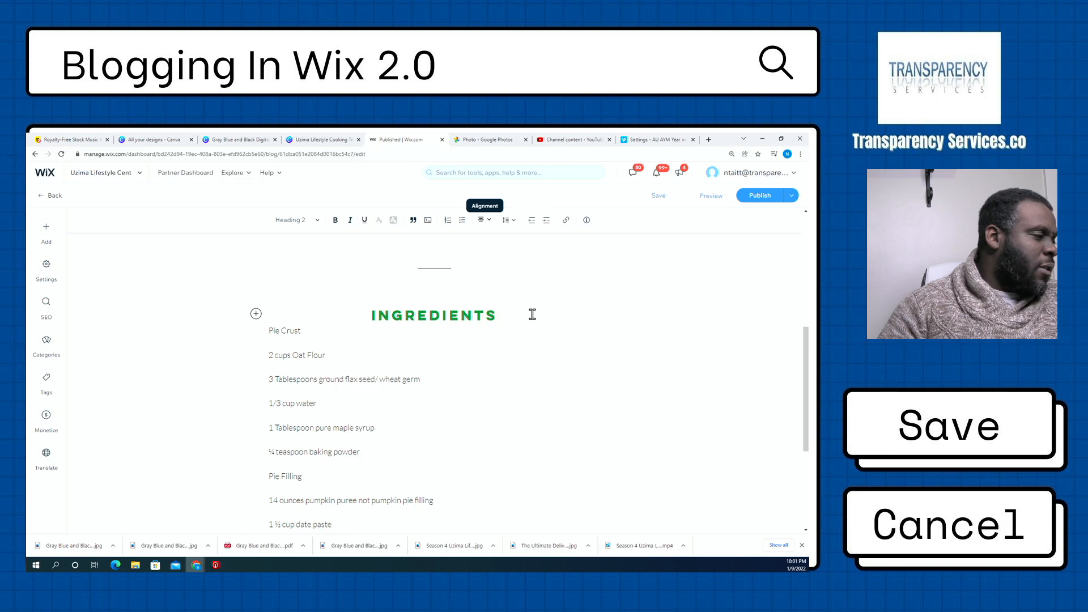
key(Return)
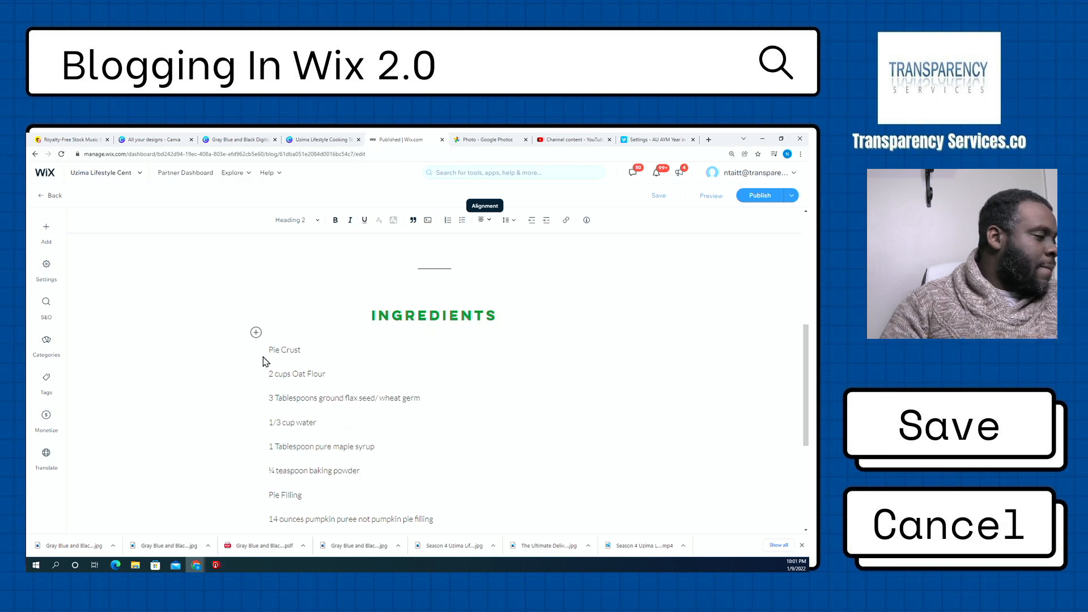
- Format the "Pie Crust" line as Heading 3
drag(263, 361, 301, 353)
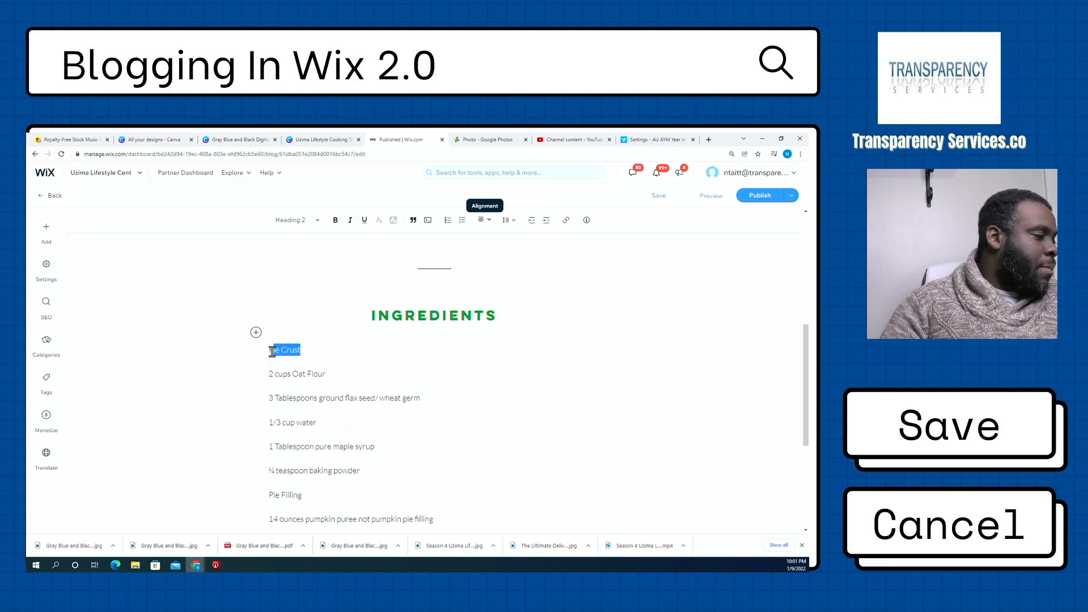
click(315, 221)
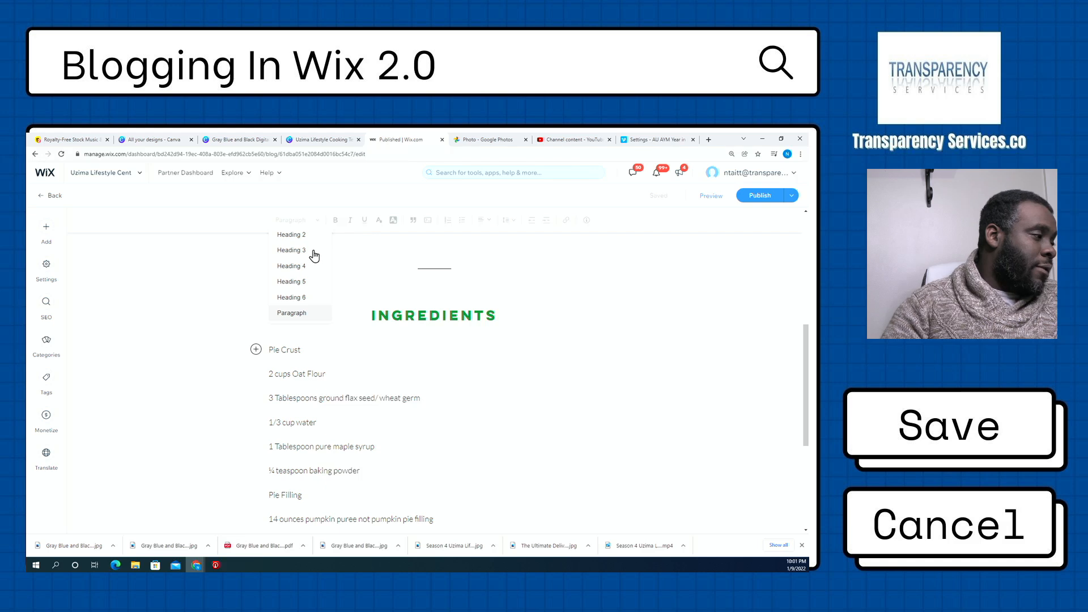
click(314, 250)
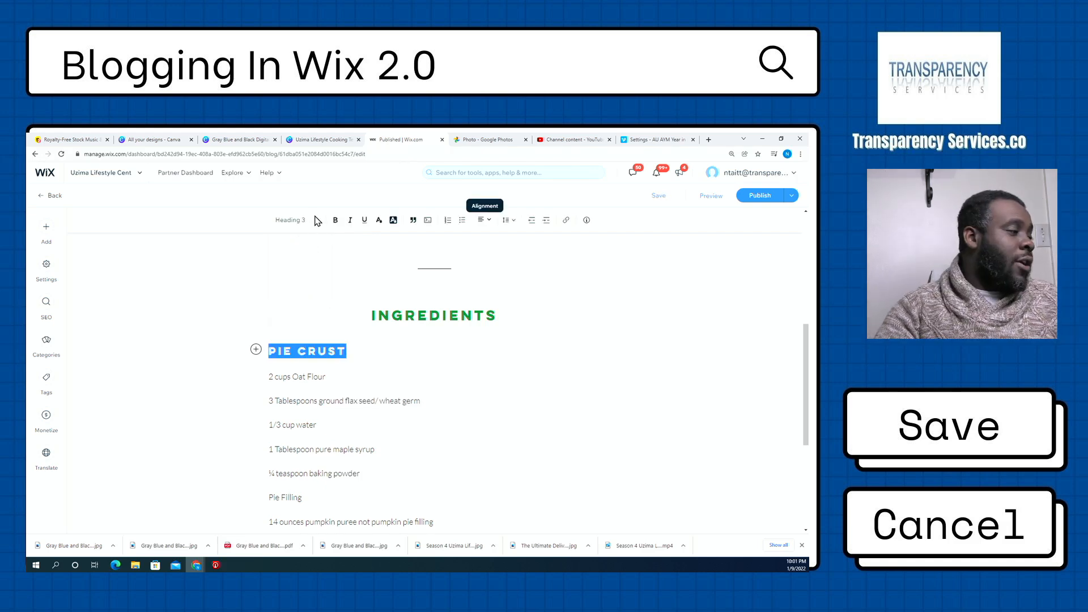
click(321, 224)
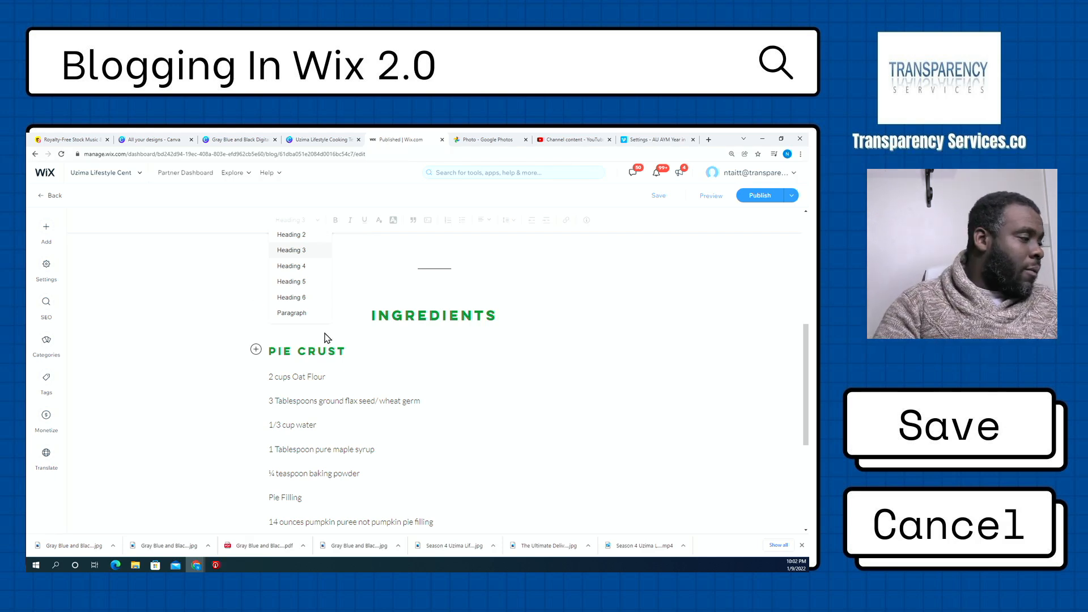
scroll(260, 377, up, 5)
scroll(283, 374, down, 8)
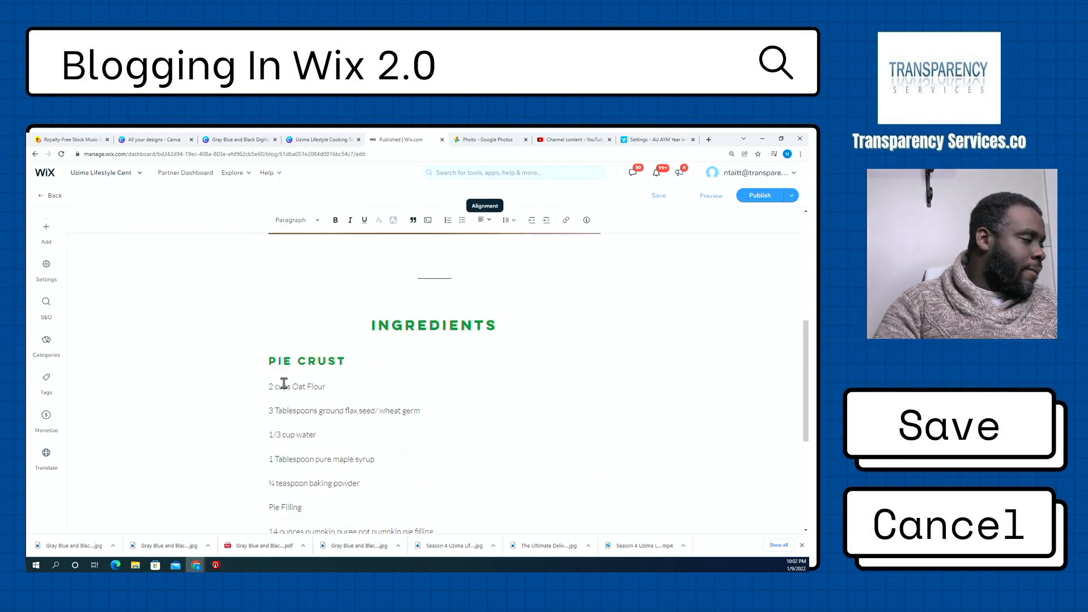
- Turn "2 cups Oat Flour" into a bulleted item and make the ground flax seed/wheat germ line the second bullet, without a gap
scroll(272, 291, up, 3)
click(324, 346)
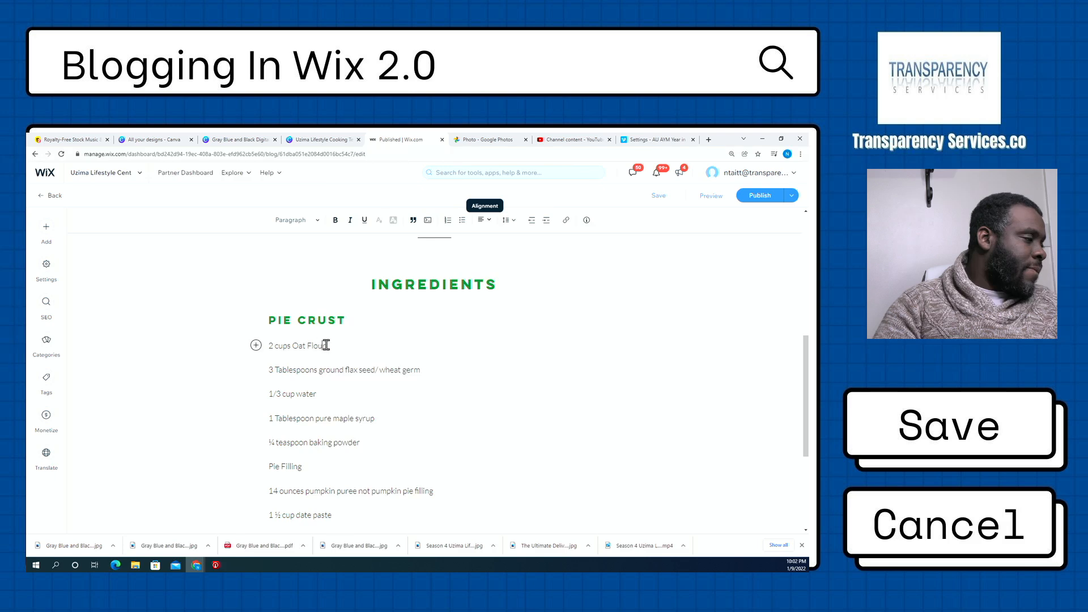
key(Delete)
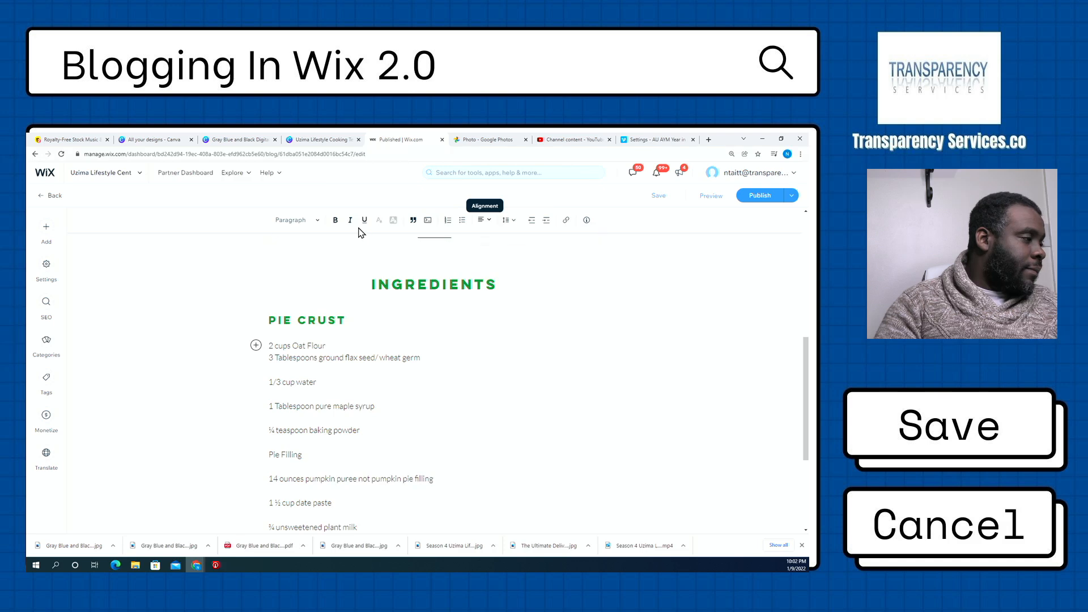
click(462, 220)
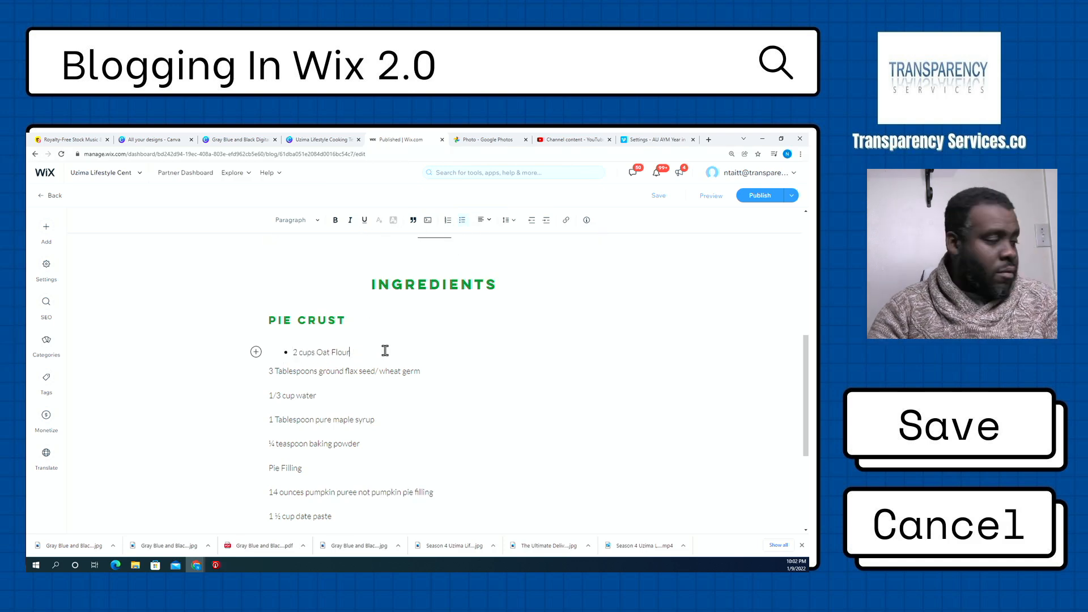
key(Delete)
key(Return)
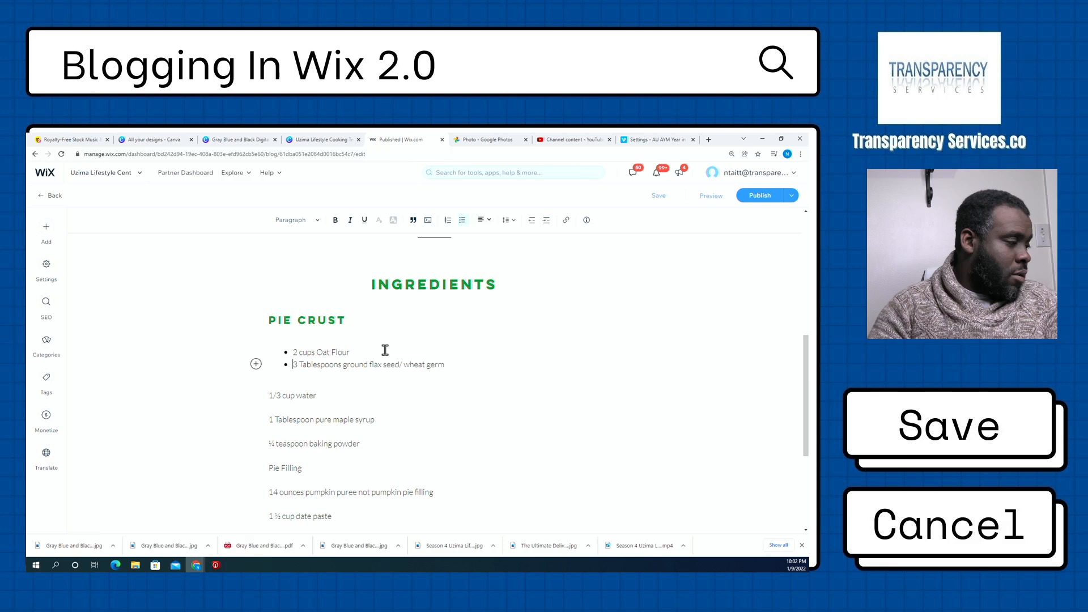
- Join the water, maple syrup and baking powder lines to the Pie Crust bulleted list as separate bullets without gaps
click(483, 364)
key(Delete)
key(Return)
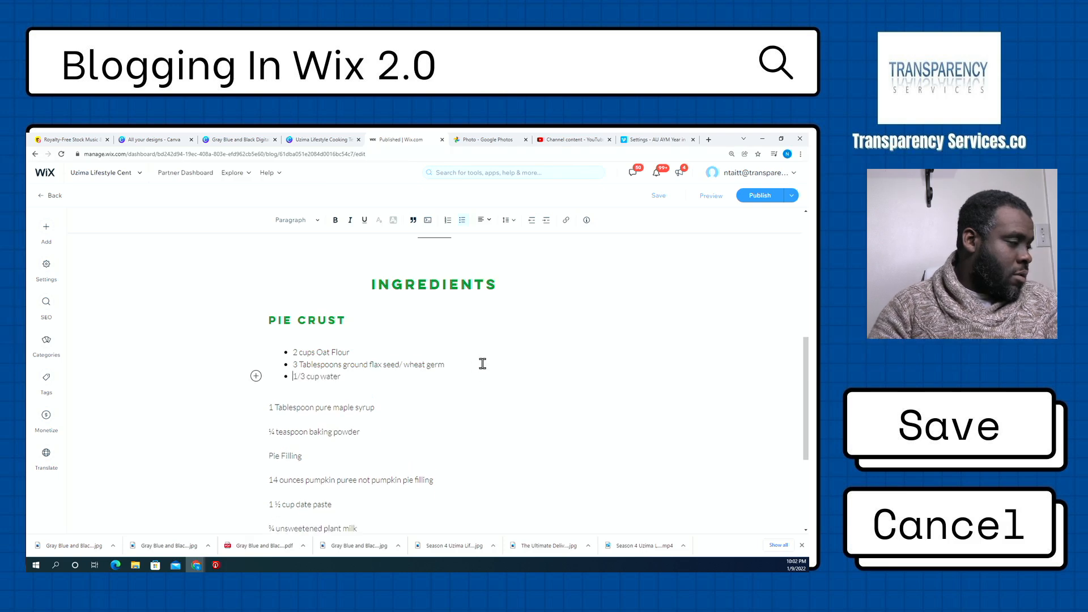
key(Delete)
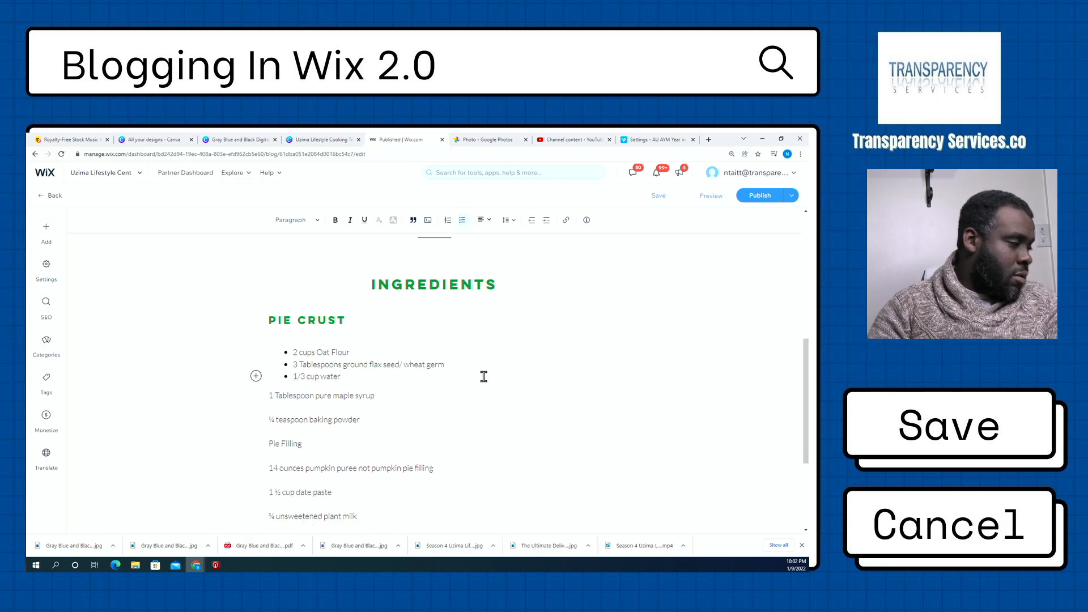
key(Return)
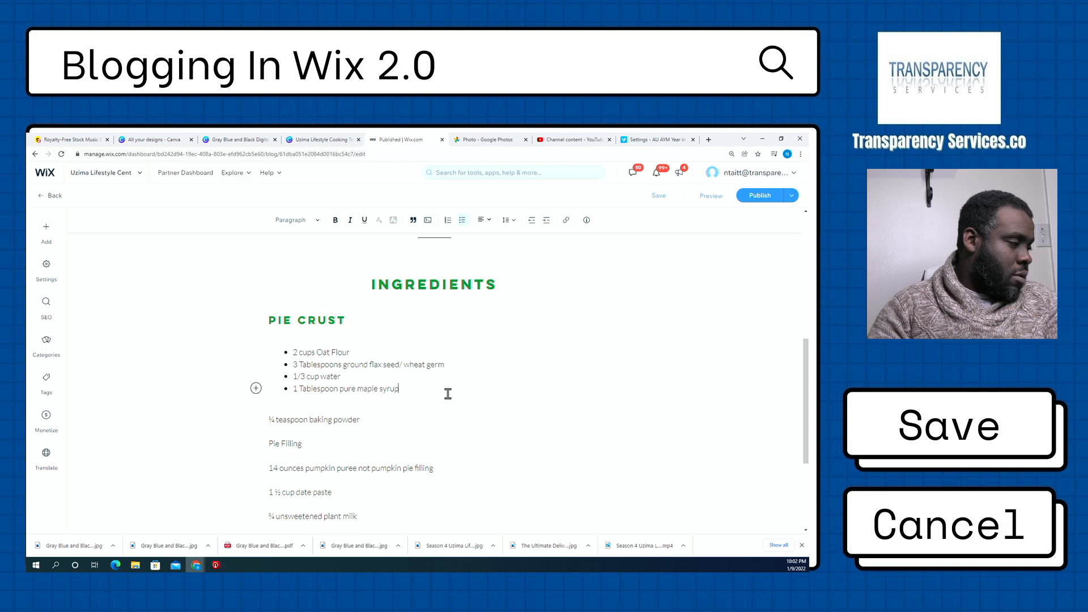
key(Delete)
key(Delete)
key(Return)
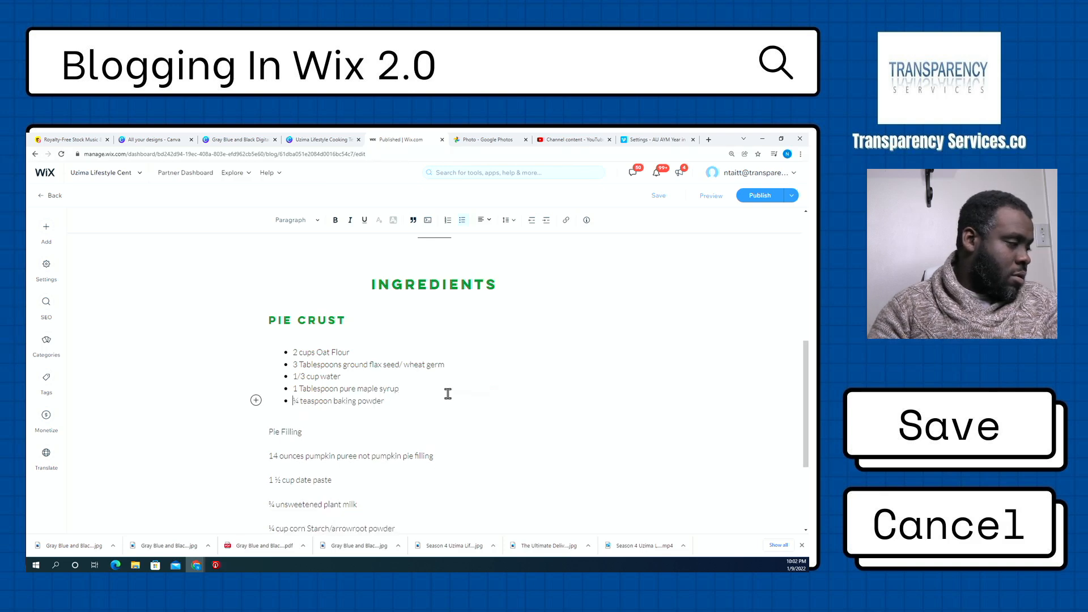
- Continue the bulleted list with the "Pie Filling" and "14 ounces pumpkin puree not pumpkin pie filling" lines as separate bullets
key(Delete)
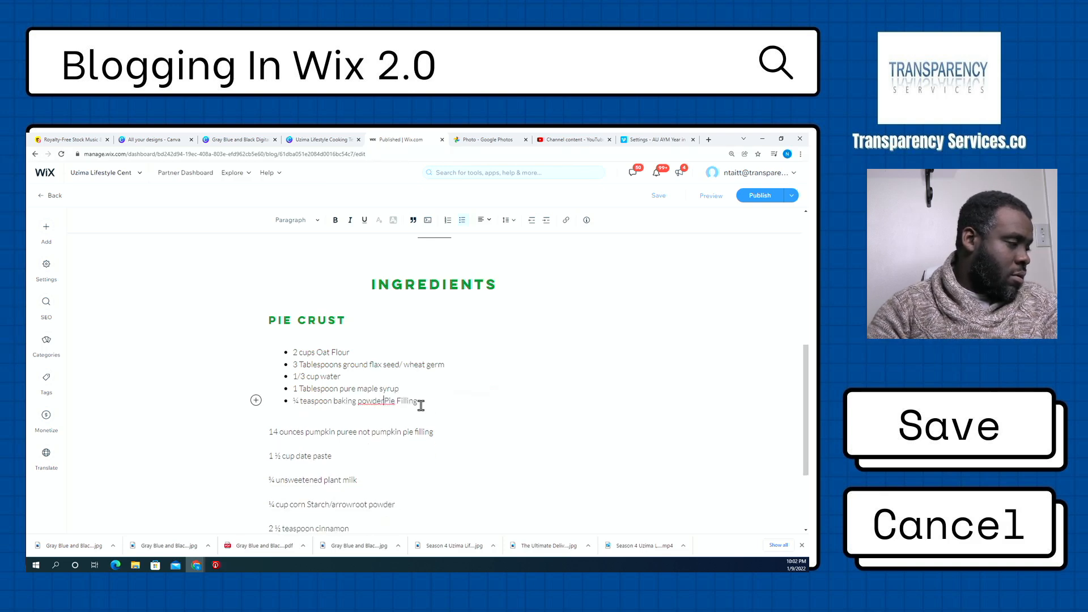
key(Return)
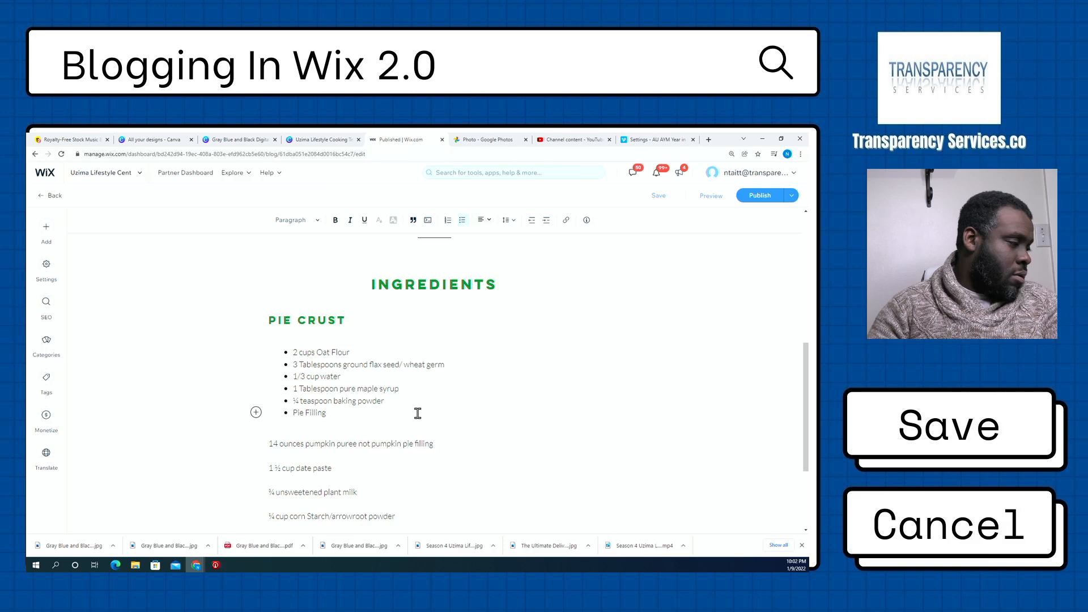
click(418, 413)
key(Delete)
key(Return)
click(470, 427)
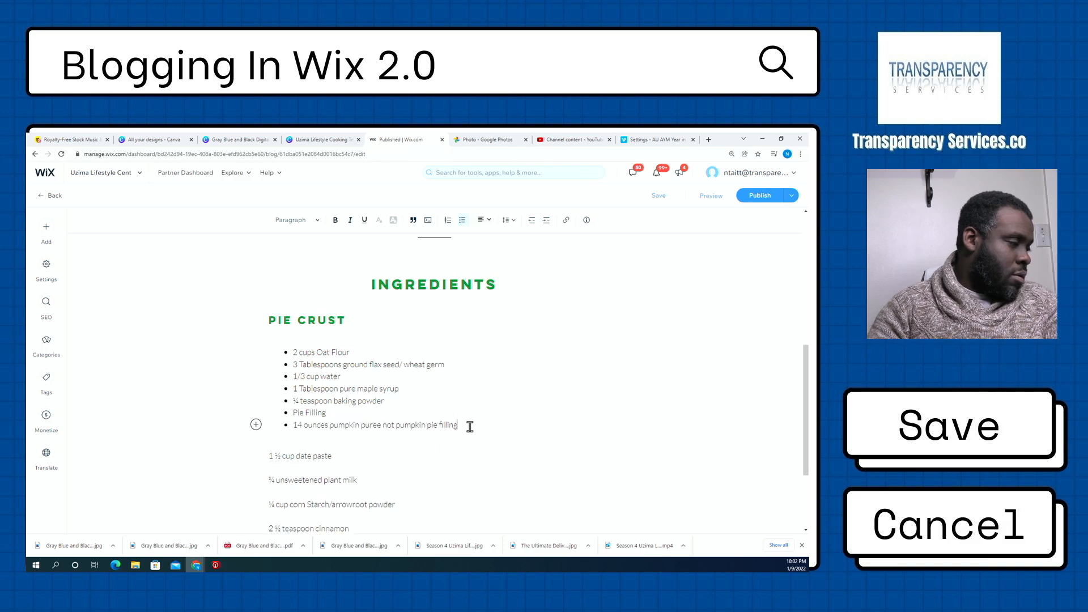
- Add the date paste, unsweetened plant milk and corn starch/arrowroot powder lines to the bulleted list as separate bullets
key(Delete)
key(Delete)
key(Return)
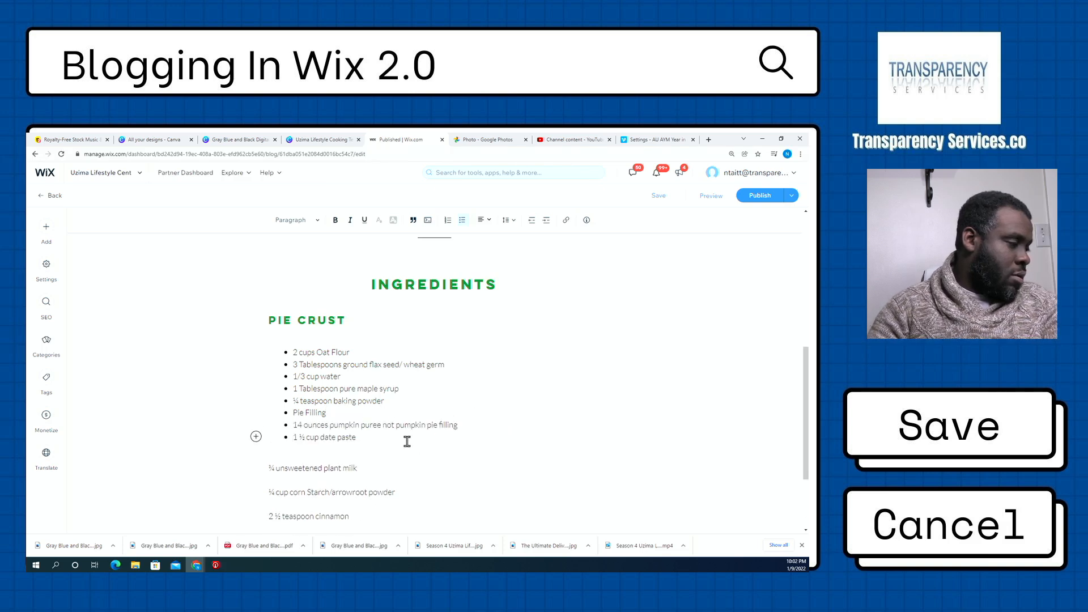
key(Delete)
key(Delete)
key(Return)
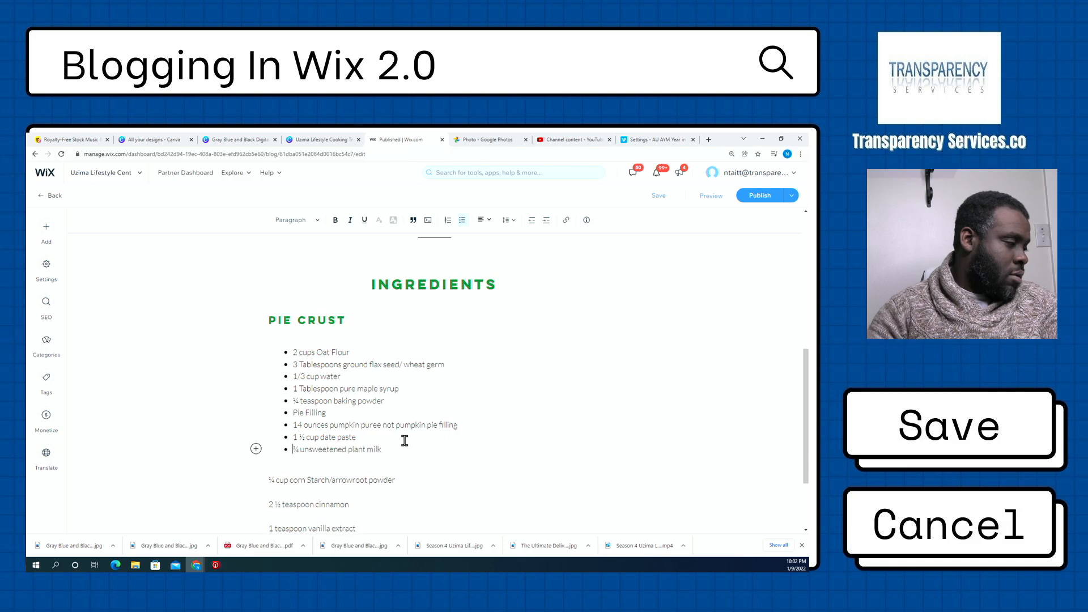
key(Delete)
key(Delete)
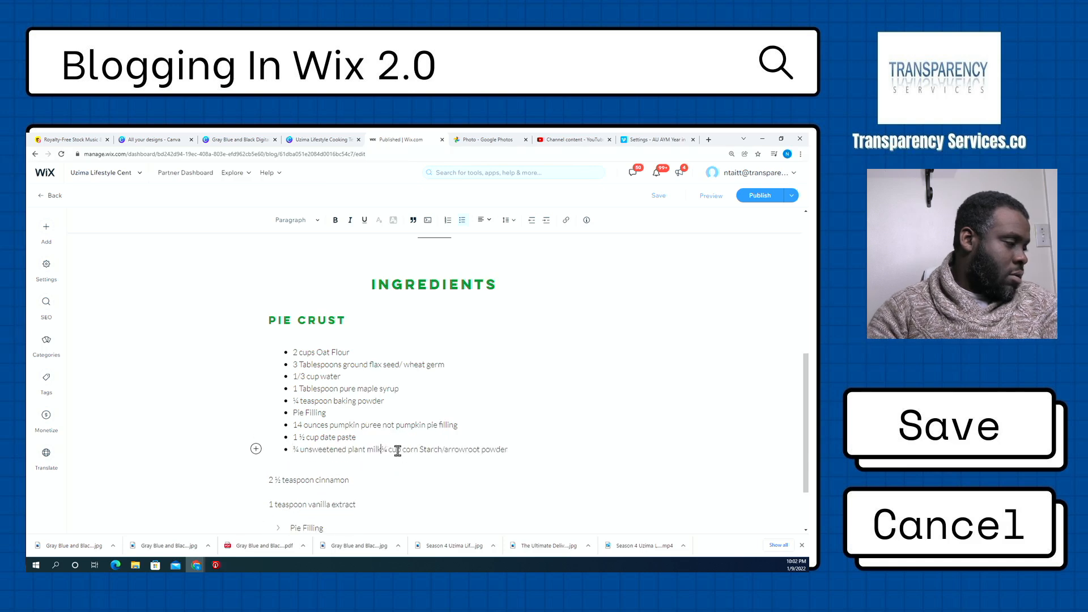
key(Return)
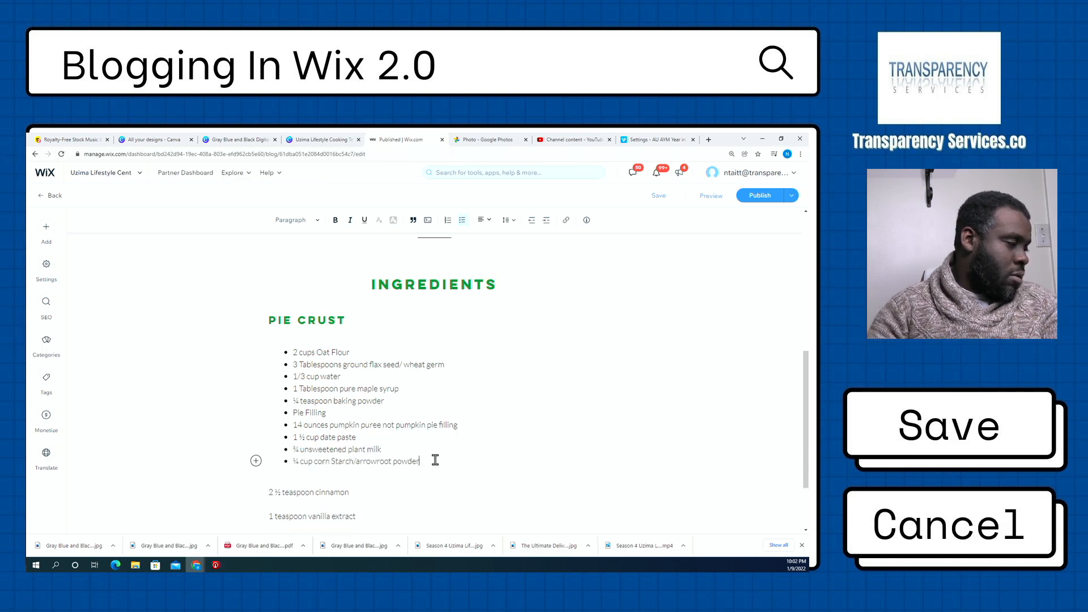
- Bring the "2 ½ teaspoon cinnamon" and "1 teaspoon vanilla extract" lines into the bulleted list as its last bullets
key(Delete)
key(Delete)
key(Return)
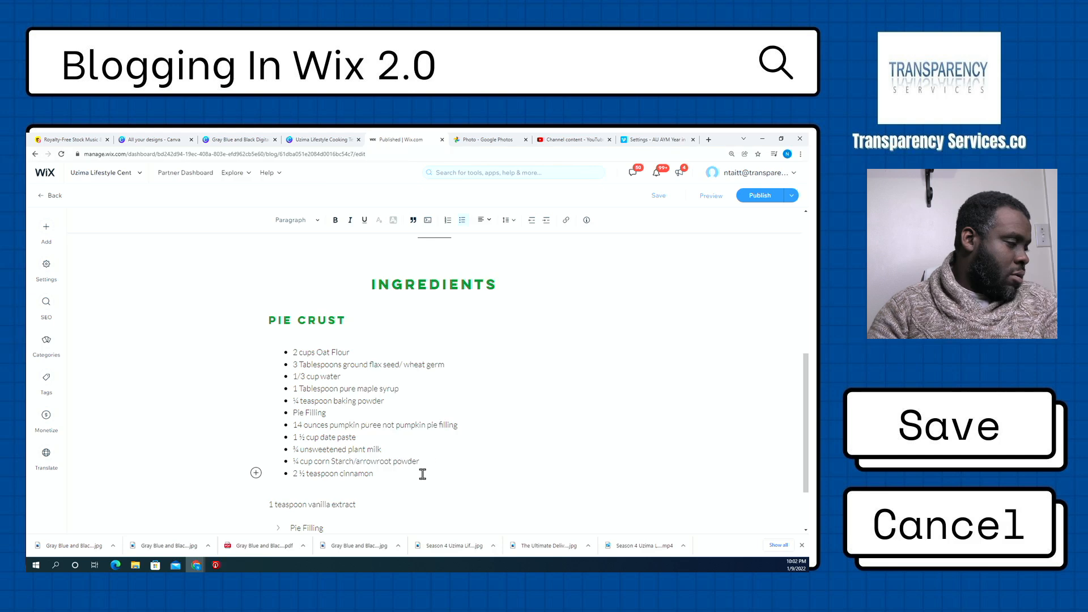
key(Delete)
key(Delete)
key(Return)
scroll(422, 474, down, 1)
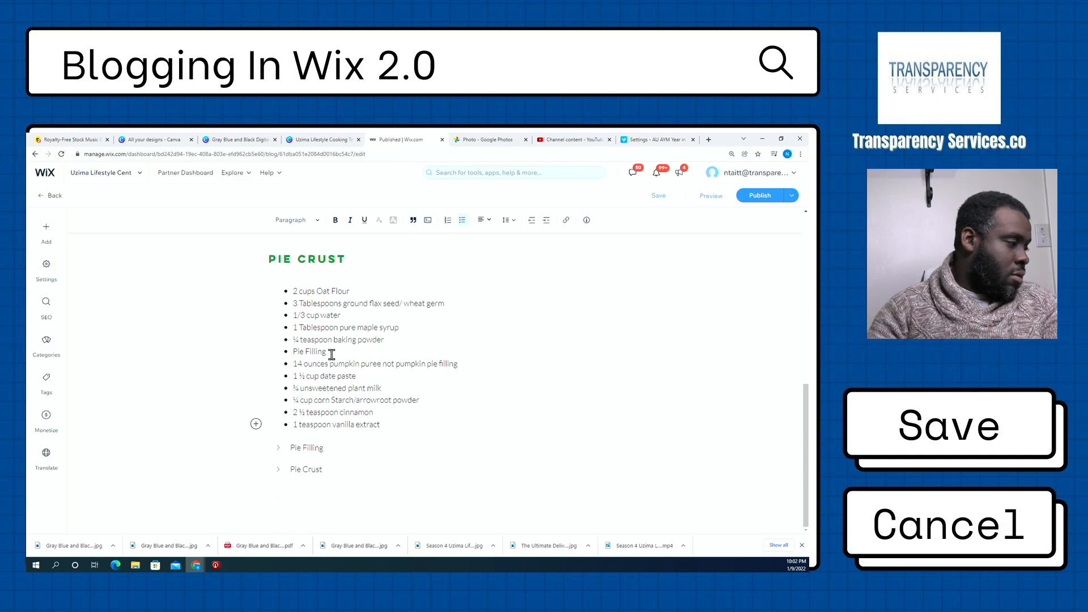
- Remove the bullet from the "Pie Filling" line between the two ingredient groups and format it as Heading 3
click(331, 355)
click(463, 221)
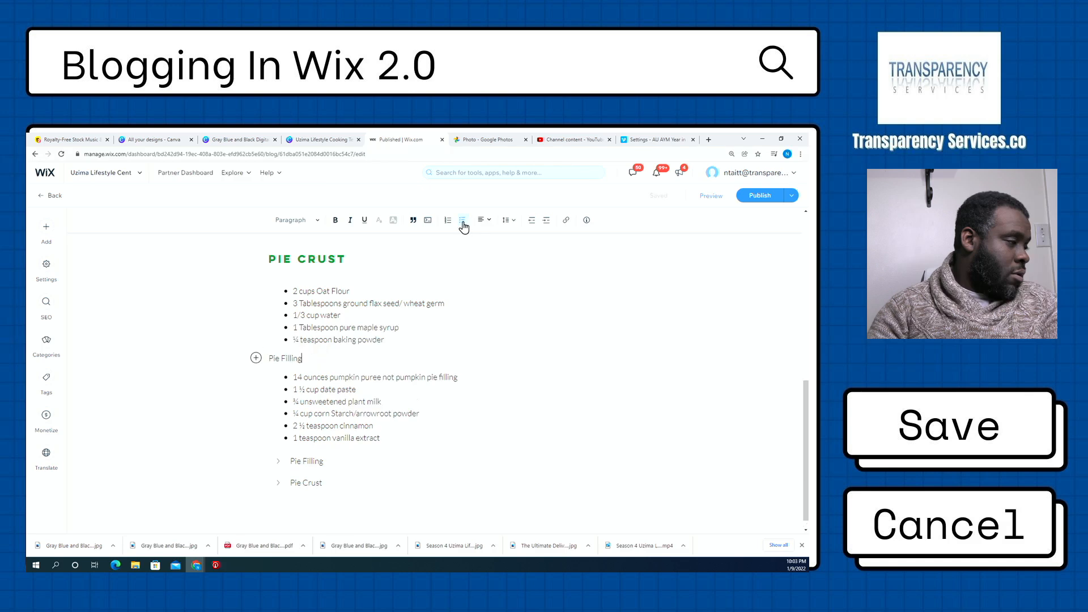
double_click(274, 359)
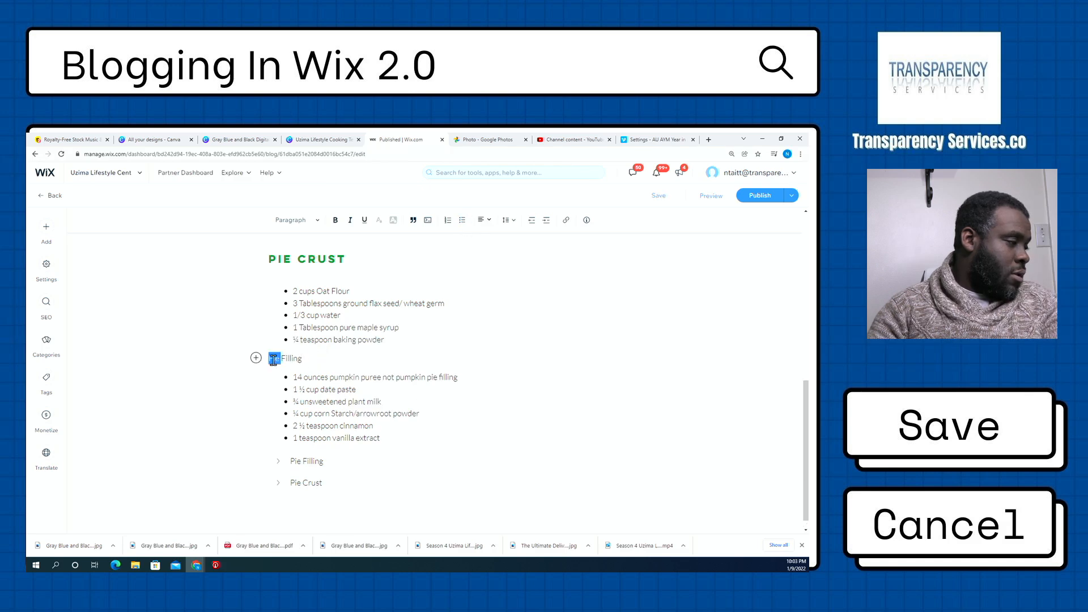
drag(273, 358, 306, 359)
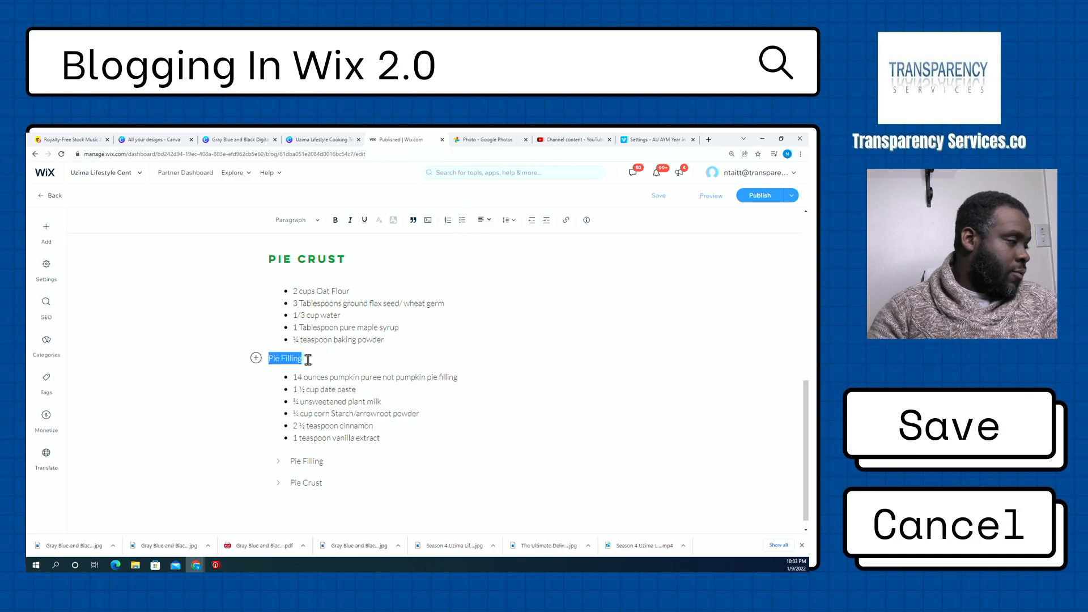
click(318, 226)
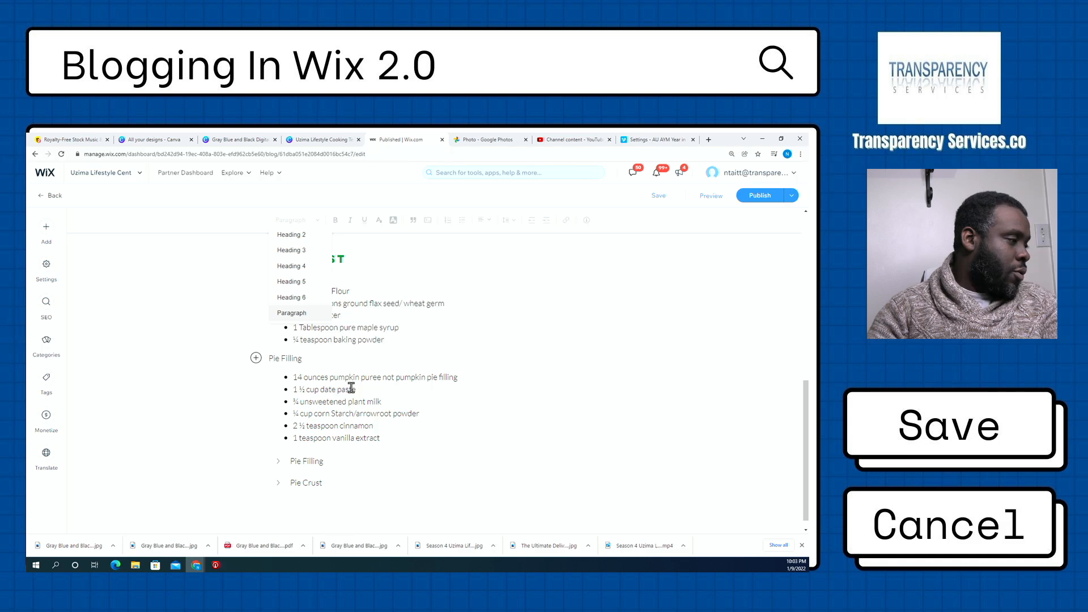
click(318, 255)
click(315, 391)
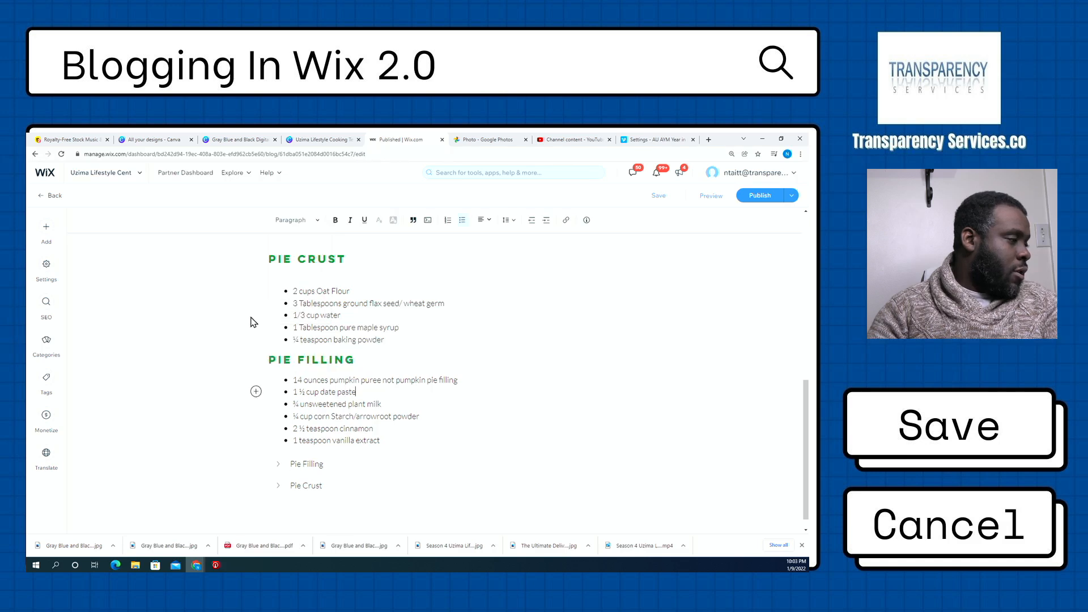
- Insert an empty line above the "PIE FILLING" heading to separate it from the crust ingredients
click(269, 359)
key(Return)
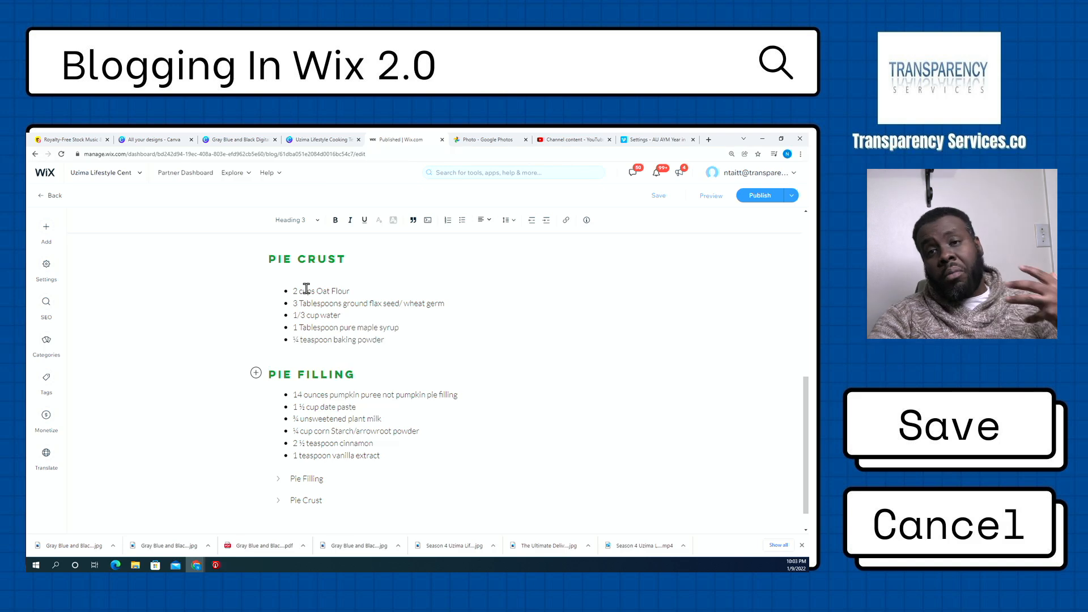
scroll(308, 300, down, 1)
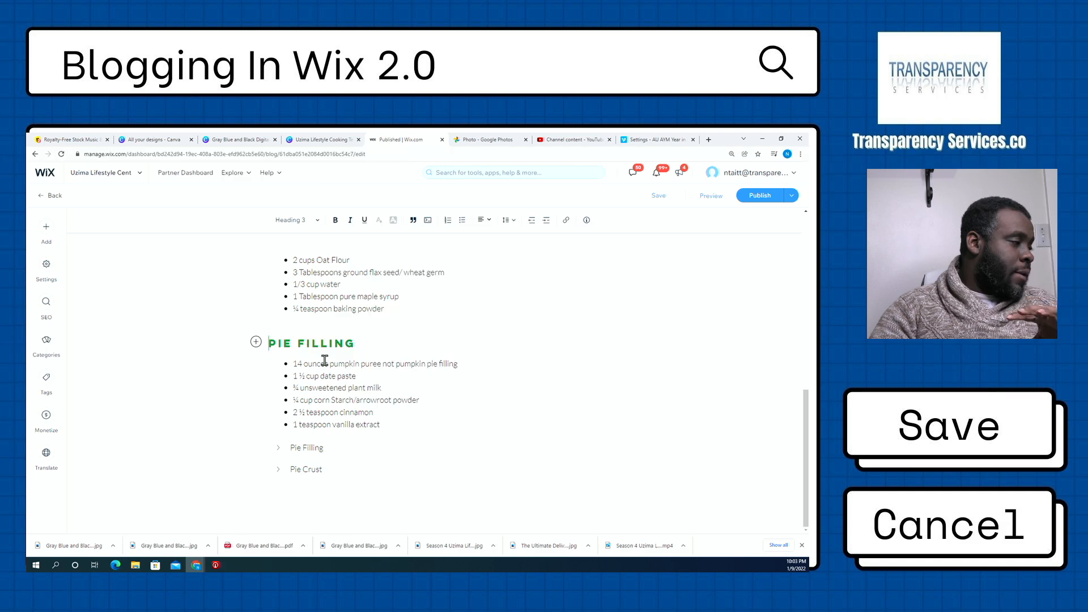
scroll(309, 360, up, 3)
scroll(298, 413, down, 3)
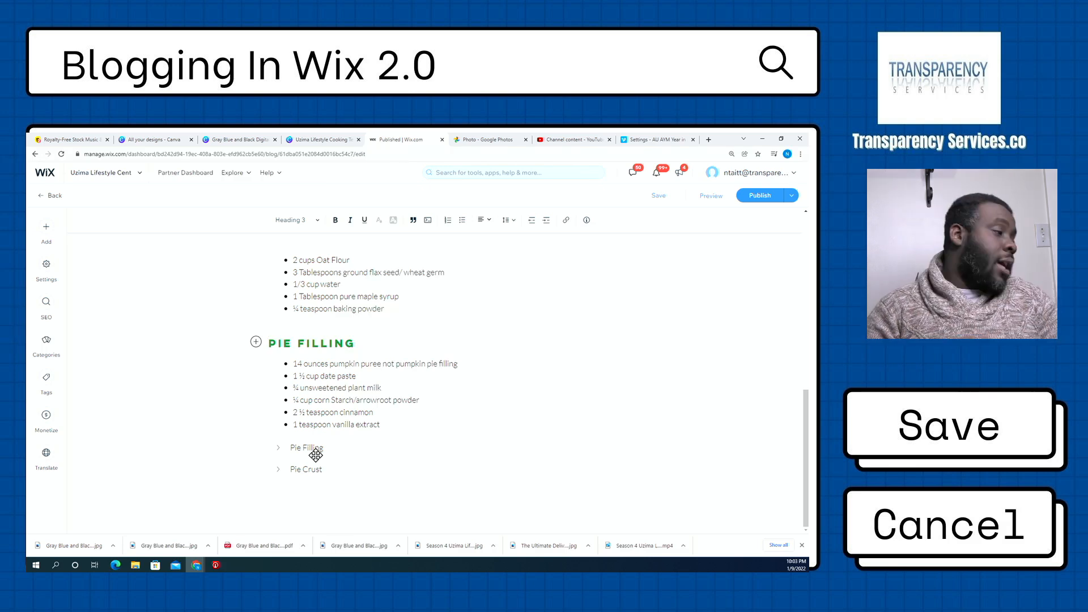
- End the bulleted list after "1 teaspoon vanilla extract" and add an empty unbulleted line below it
click(398, 428)
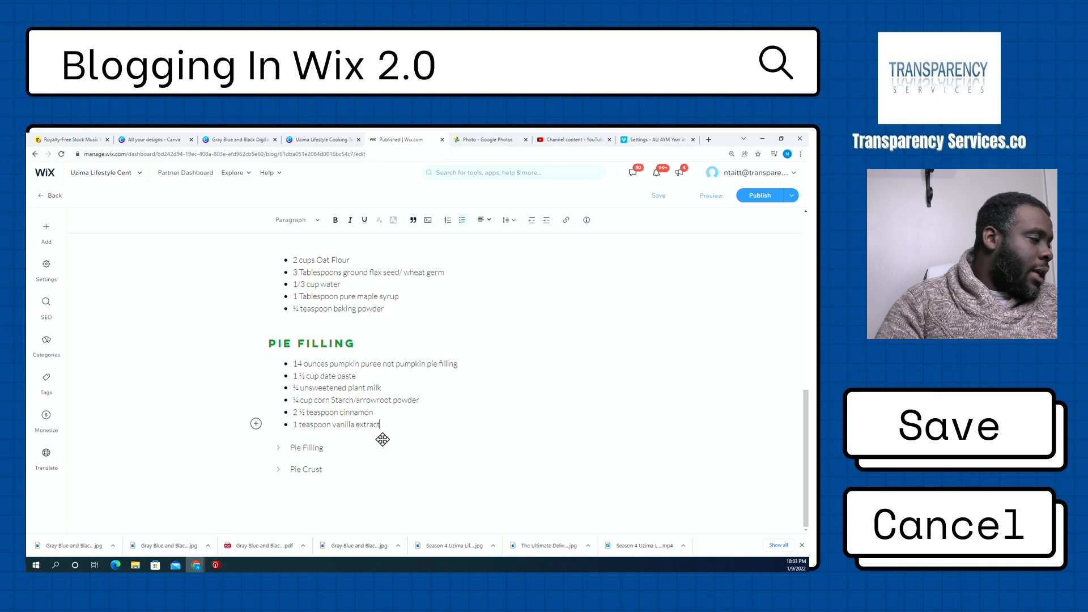
click(383, 439)
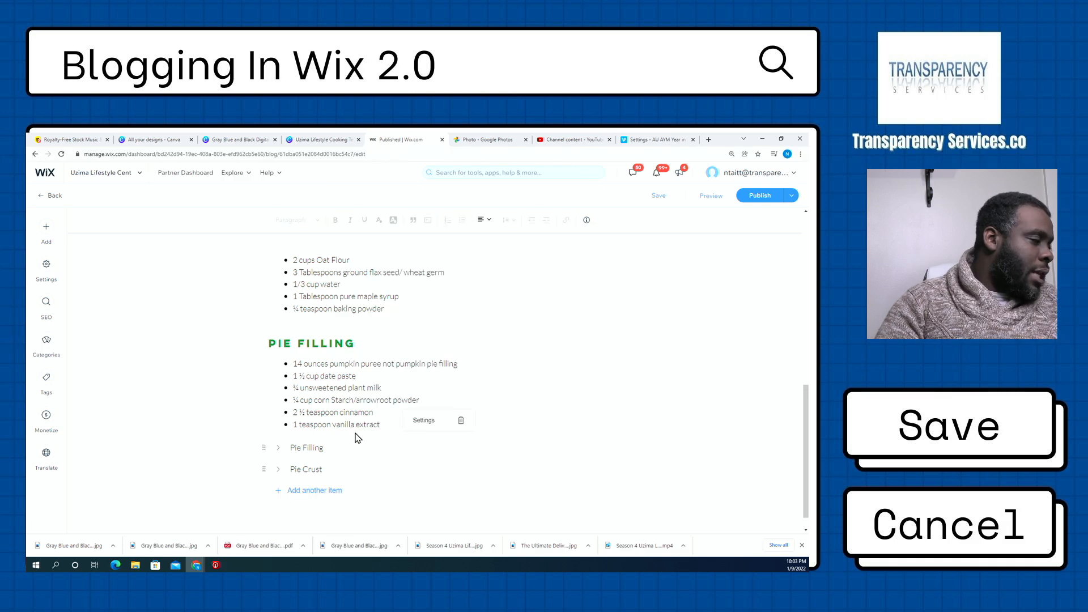
click(387, 428)
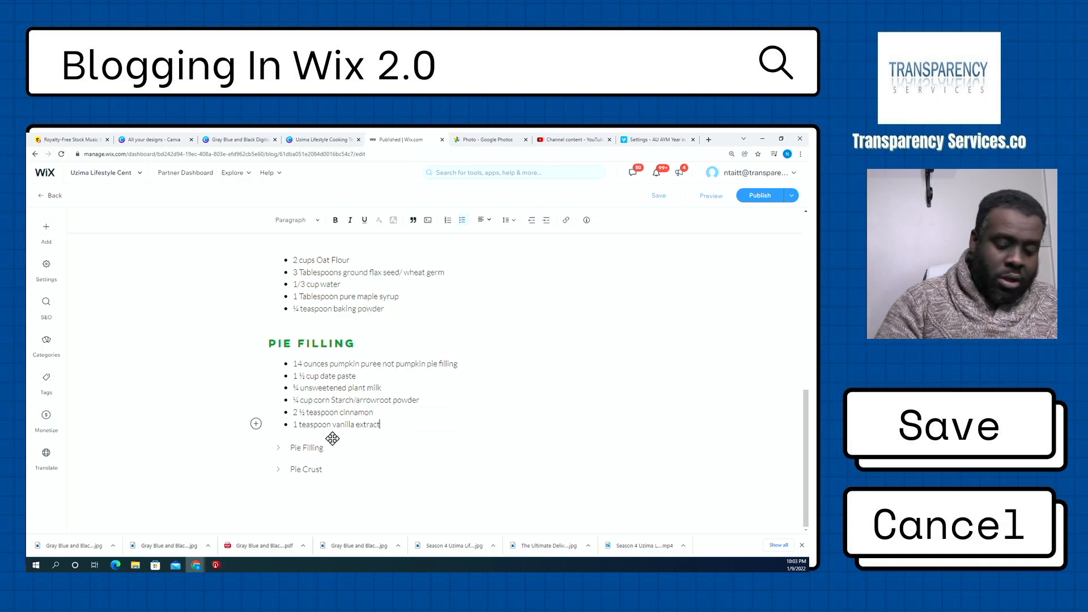
key(Return)
key(Return)
key(Return)
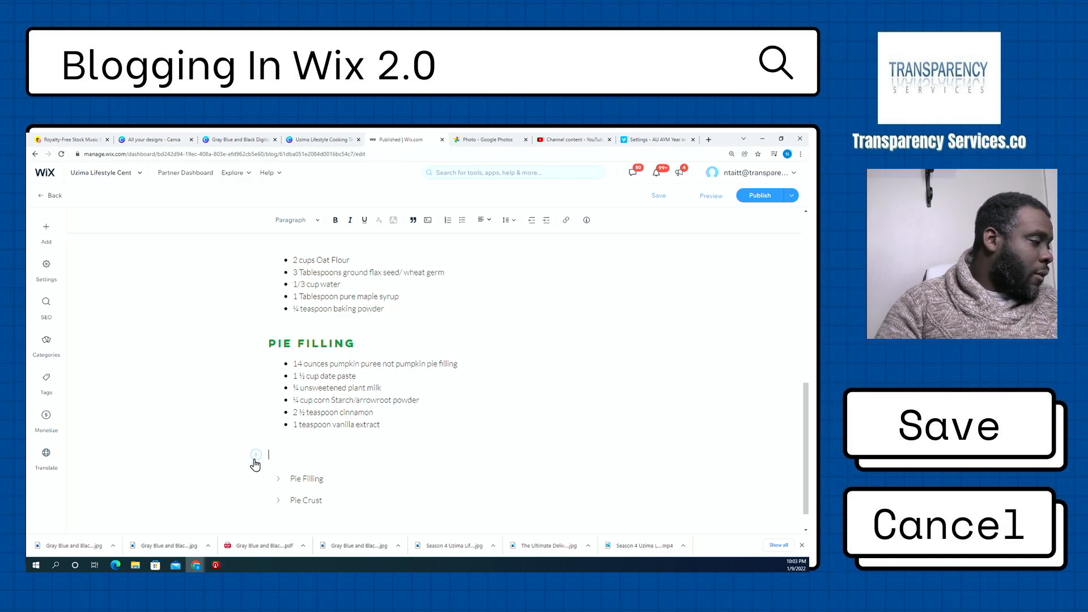
- Switch to YouTube Studio and copy the shareable link of the "S3 EP 18 Vegan Pumpkin Pie" video
click(572, 139)
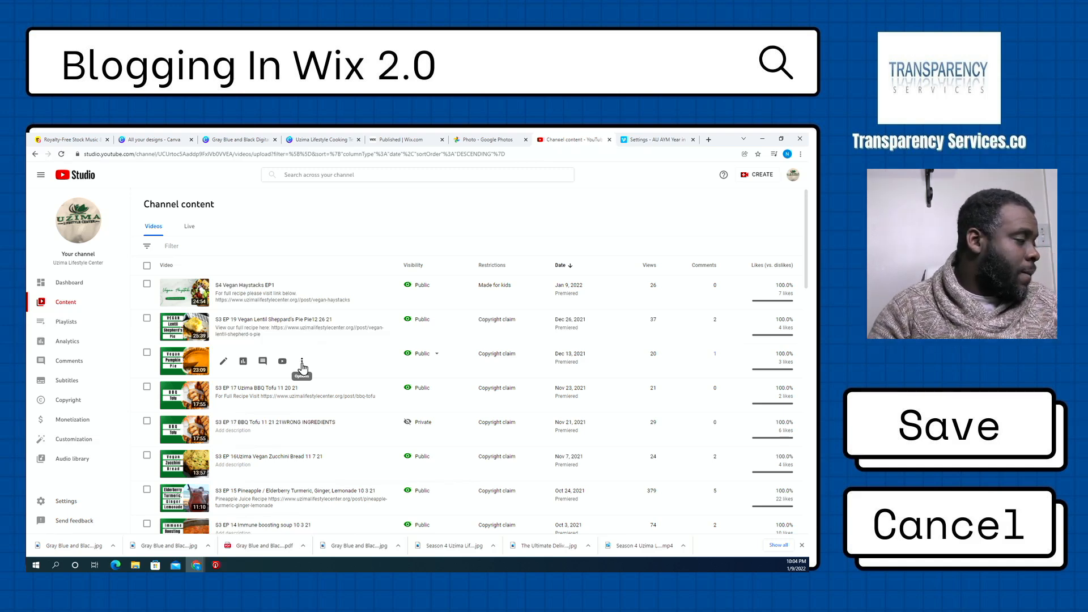
click(303, 365)
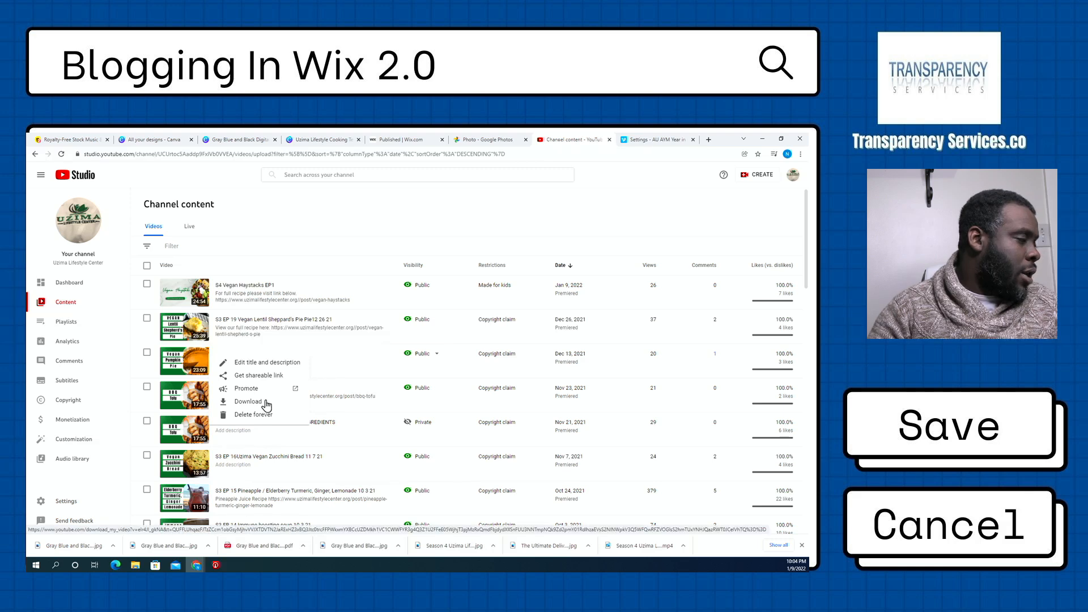
click(253, 376)
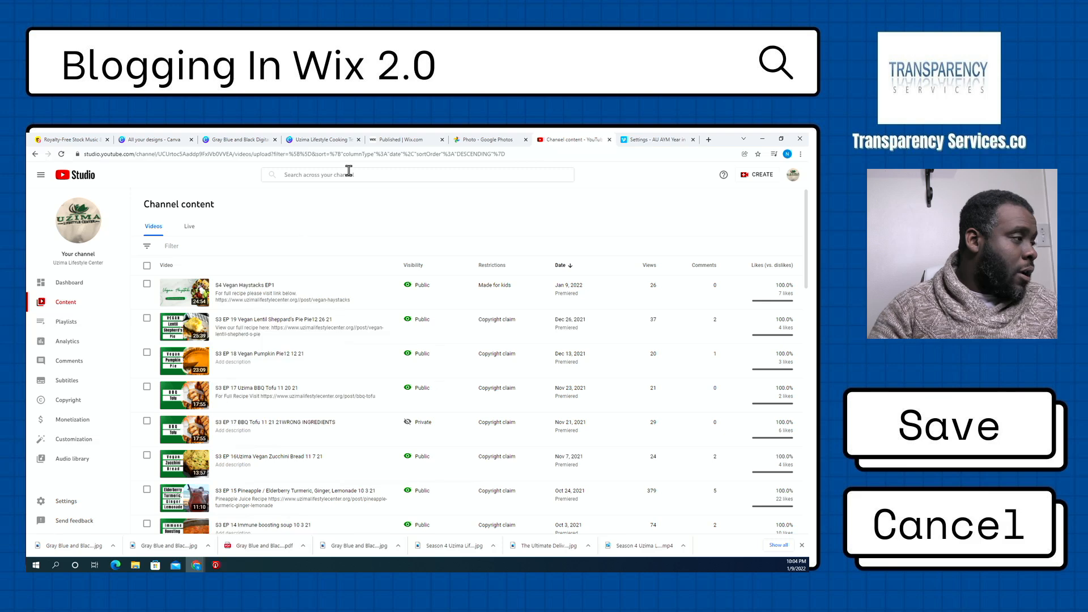
- Return to the Wix post and embed the copied YouTube video on the empty line below the pie filling ingredients
click(401, 141)
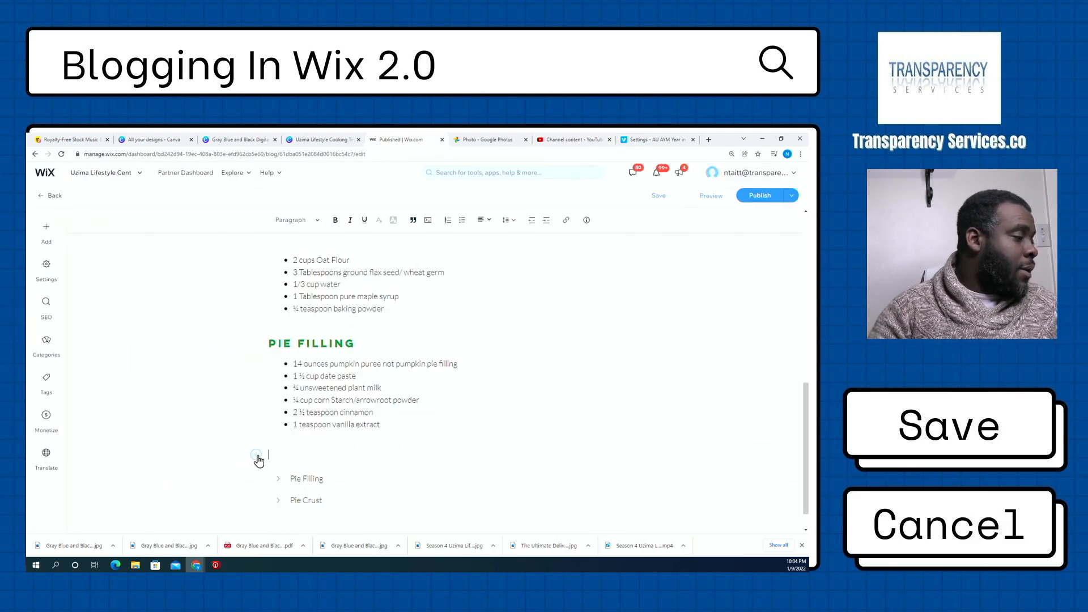
click(256, 455)
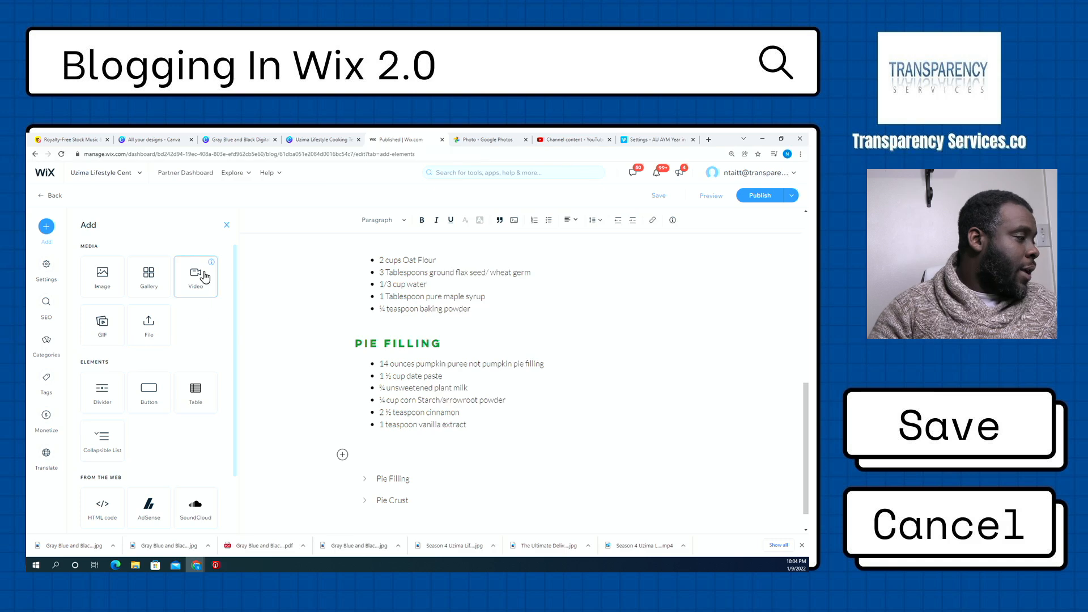
click(195, 280)
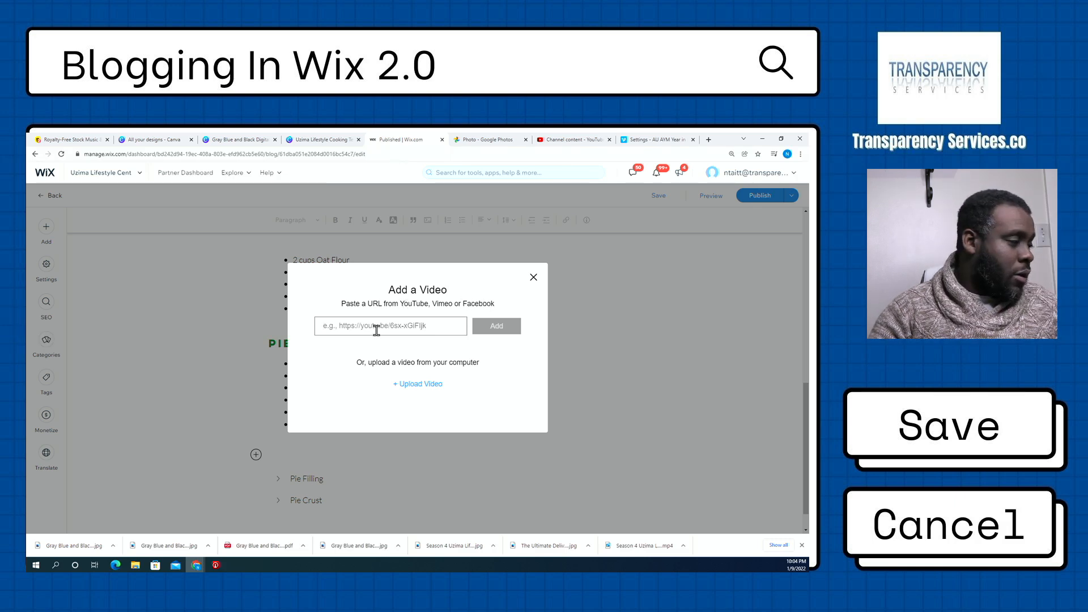
key(ctrl+v)
click(493, 329)
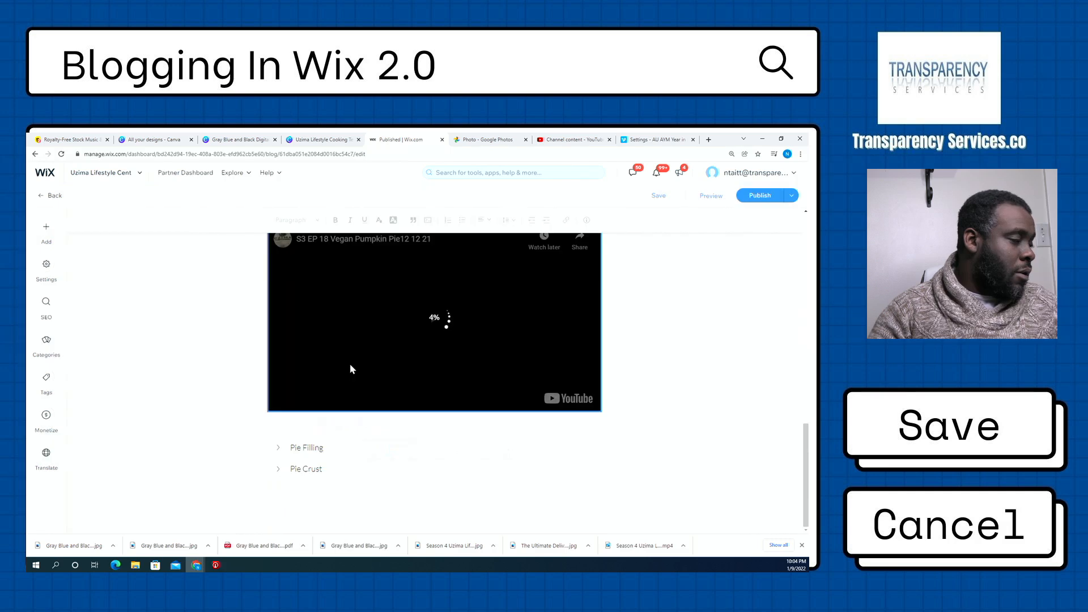
- Delete the collapsible list with the Pie Filling and Pie Crust items below the video
scroll(364, 401, up, 5)
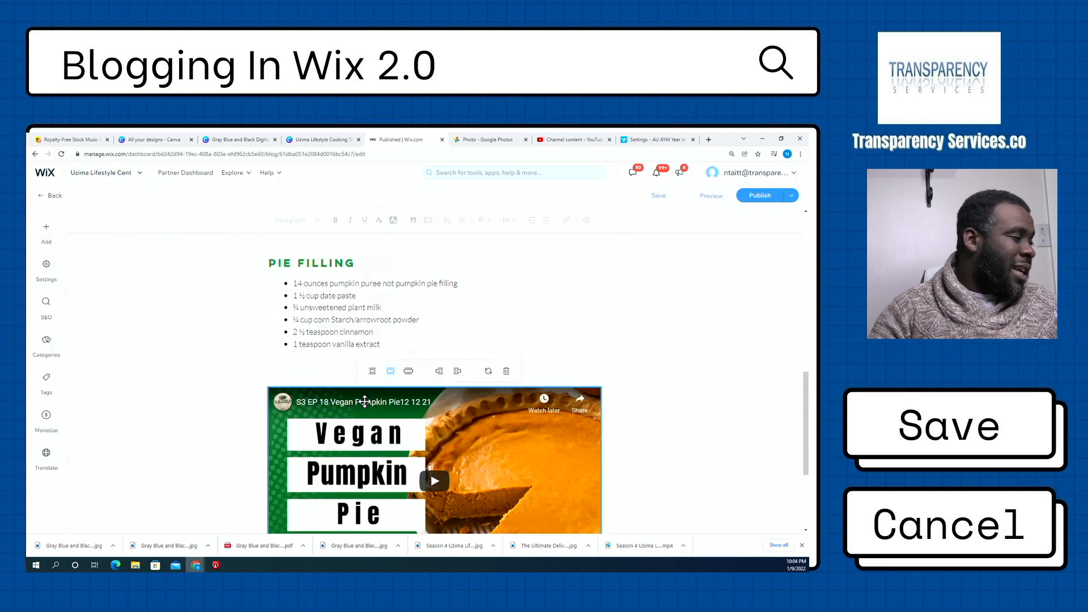
scroll(340, 363, down, 2)
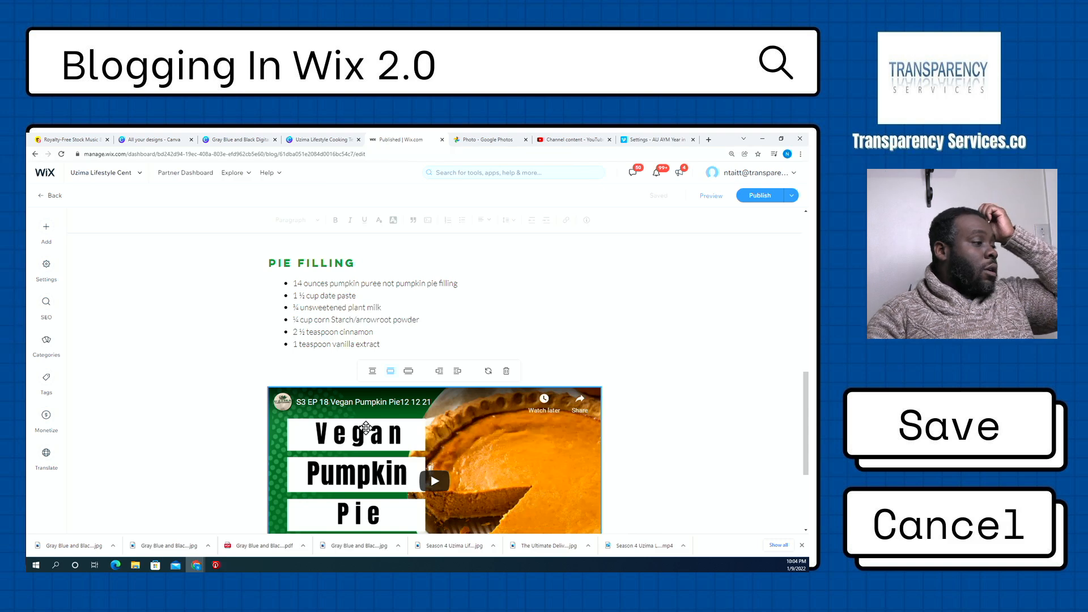
scroll(364, 433, up, 3)
scroll(369, 429, down, 6)
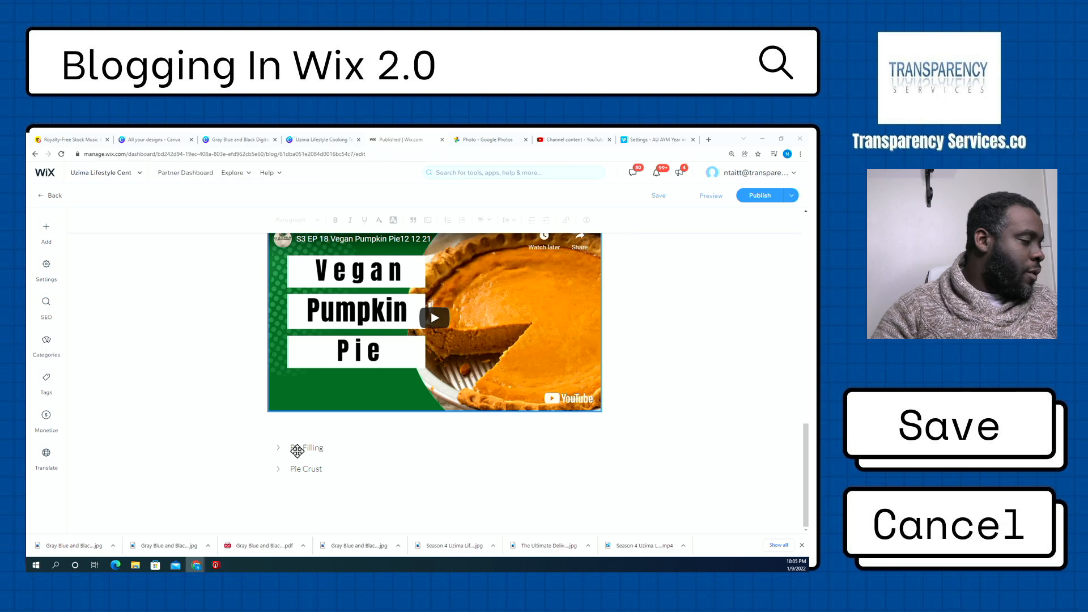
click(319, 469)
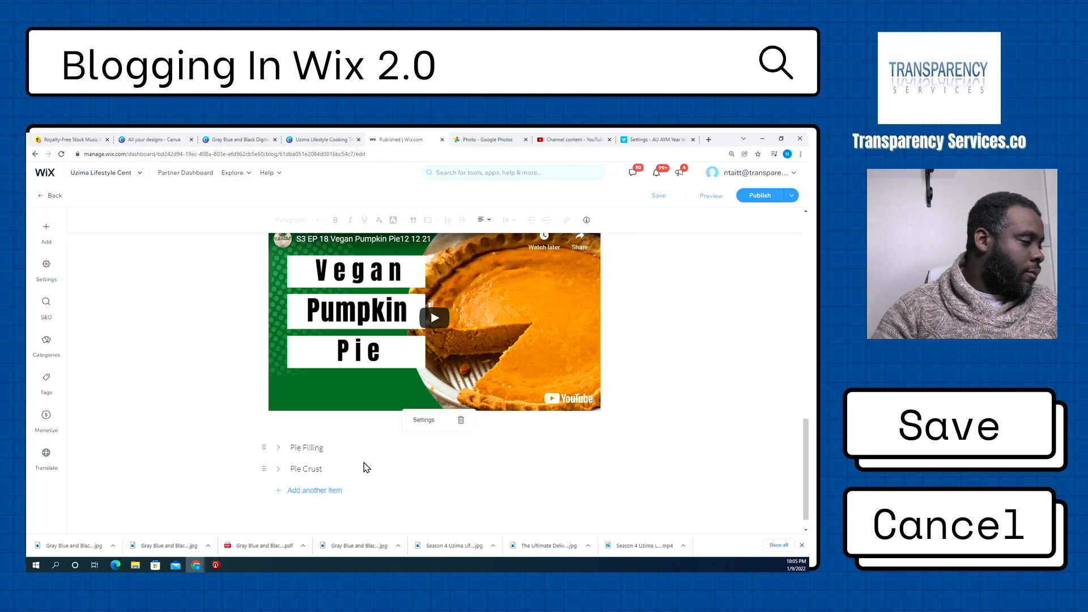
scroll(366, 467, up, 5)
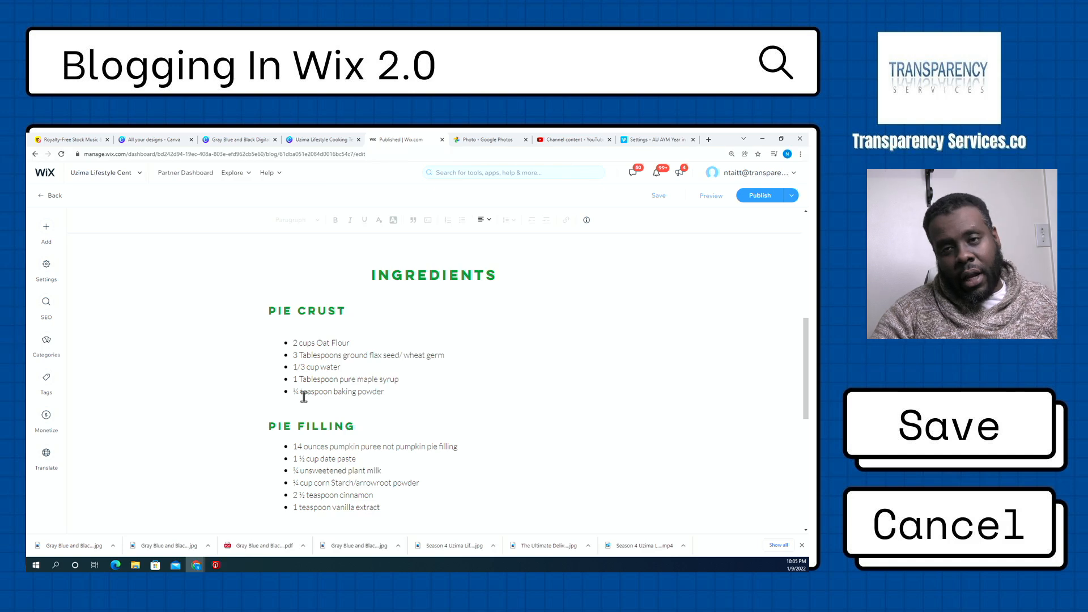
scroll(304, 397, down, 6)
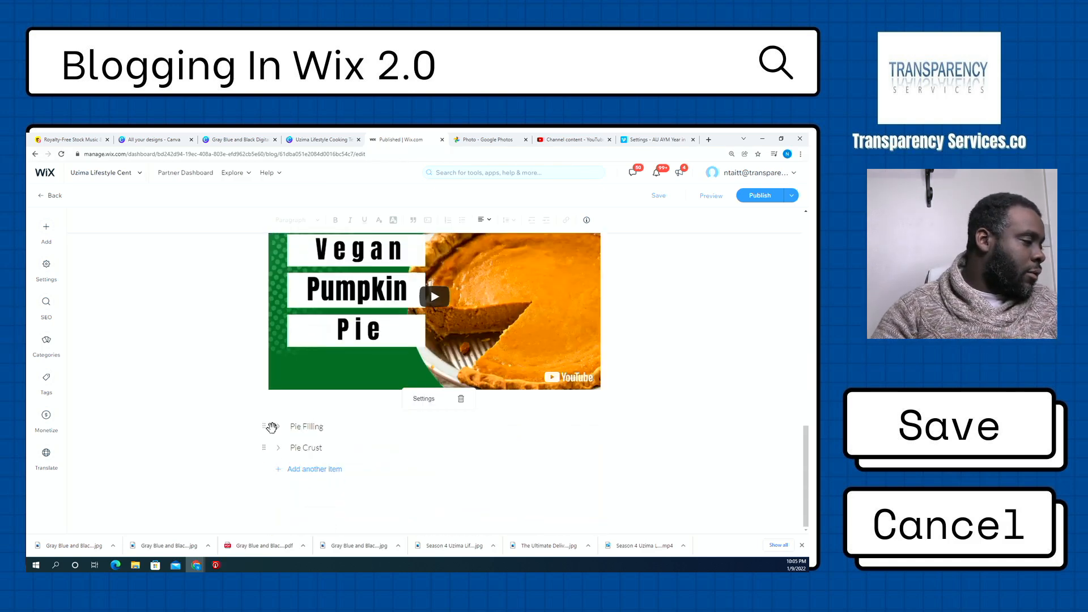
click(461, 400)
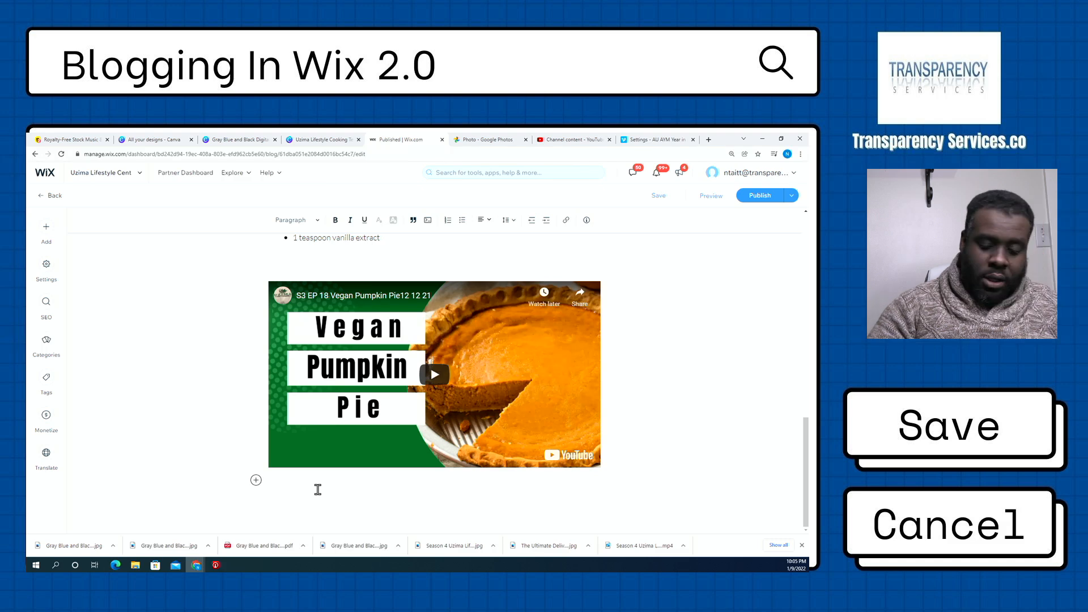
- Add empty lines below the video, paste "INSTRUCTIONS" there and start a new line after it
key(Return)
key(Return)
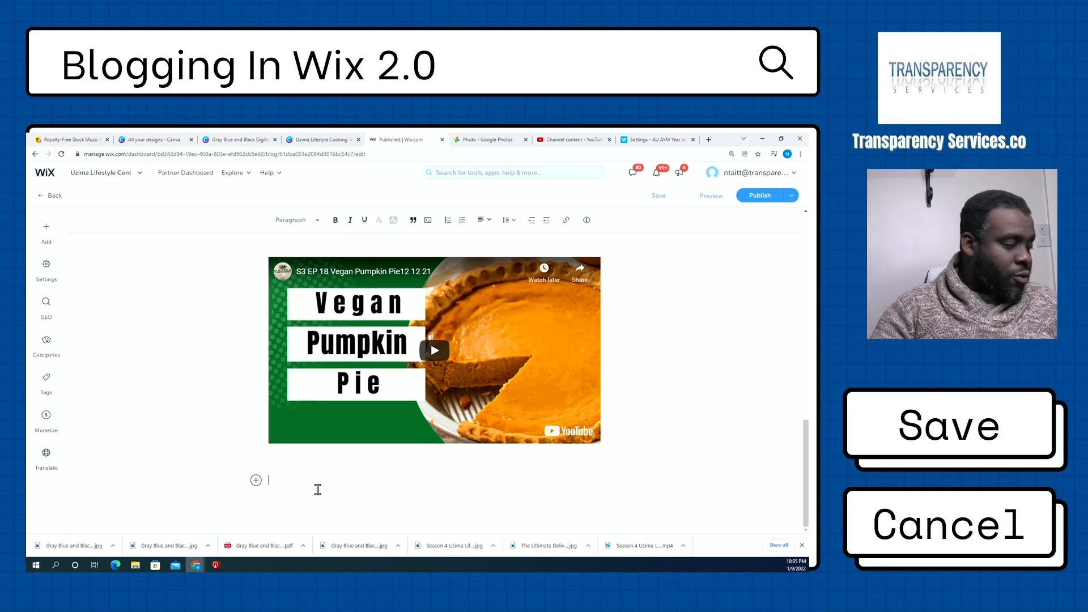
key(ctrl+v)
drag(346, 481, 267, 484)
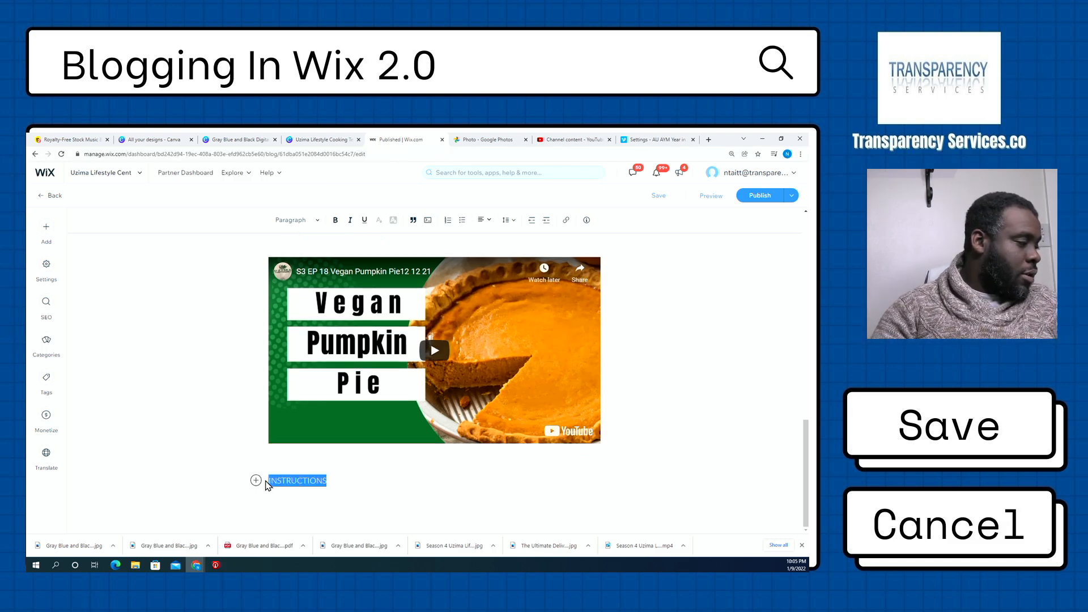
click(343, 481)
key(Return)
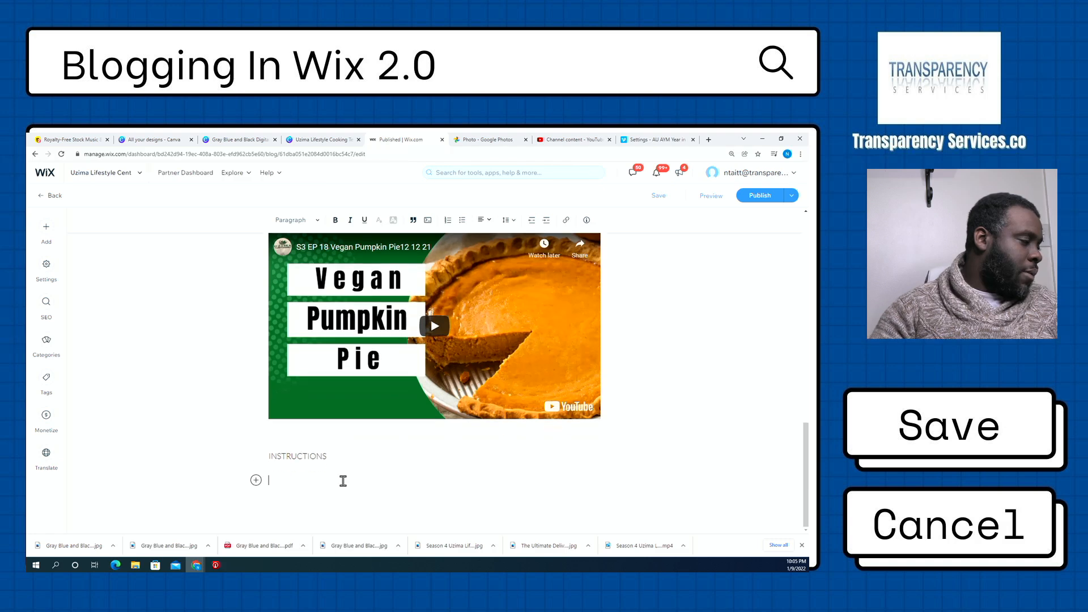
- Format the "INSTRUCTIONS" line below the video as Heading 2 and centre it
drag(329, 457, 253, 463)
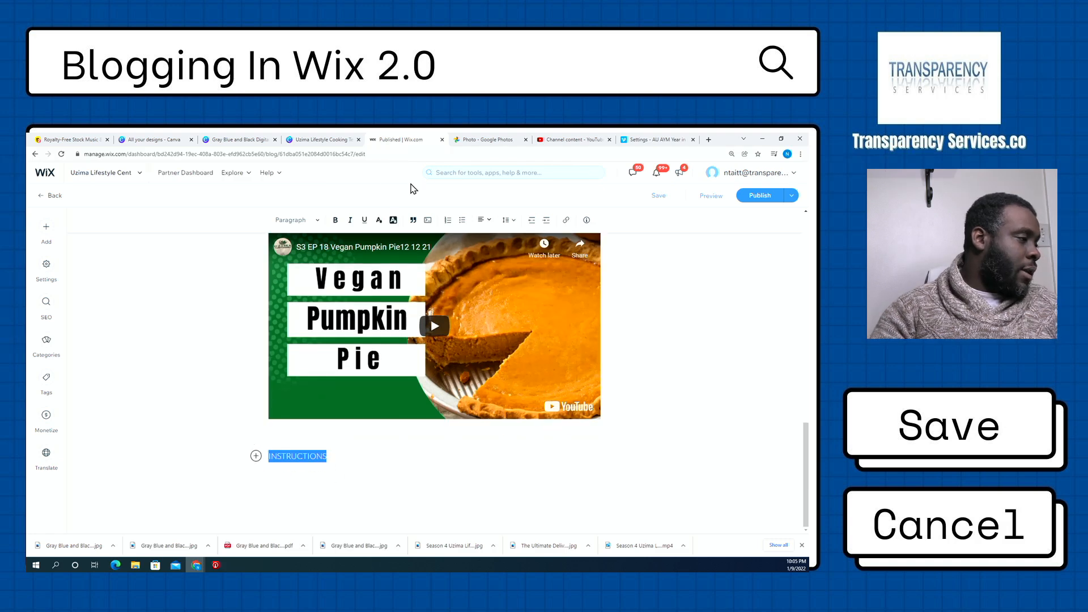
click(306, 220)
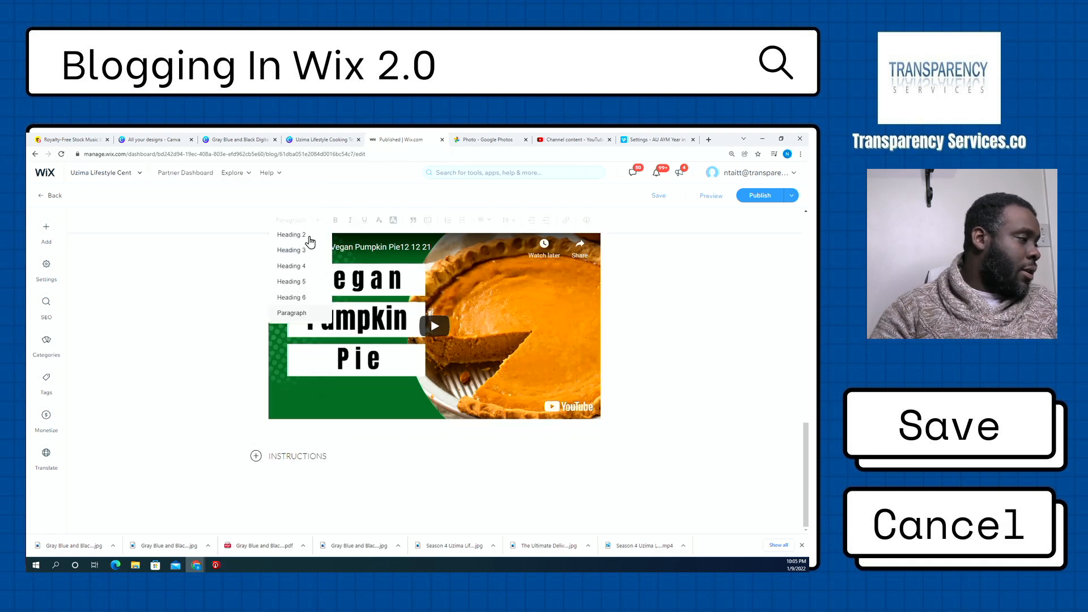
click(300, 235)
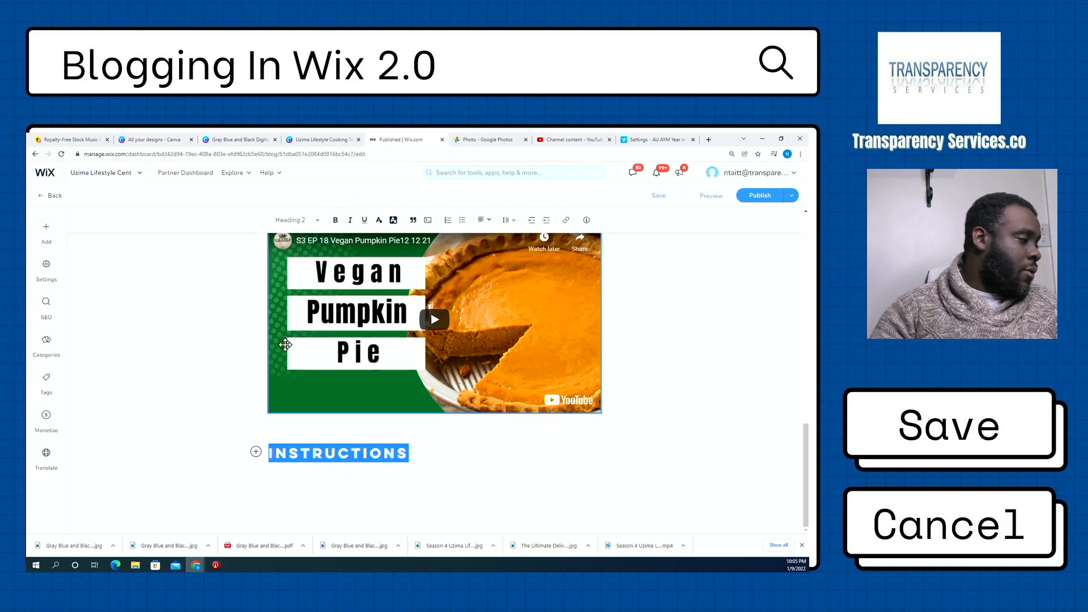
click(483, 221)
click(485, 244)
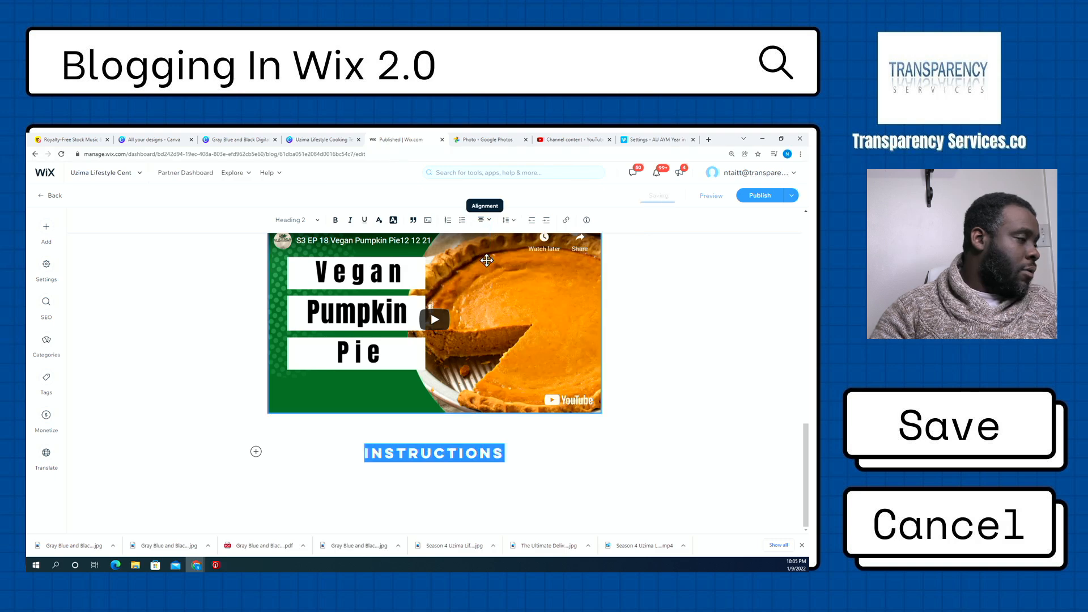
- Insert an extra line above the embedded video and enter "See Our Instructional Video" over it
scroll(488, 272, up, 3)
scroll(491, 290, down, 2)
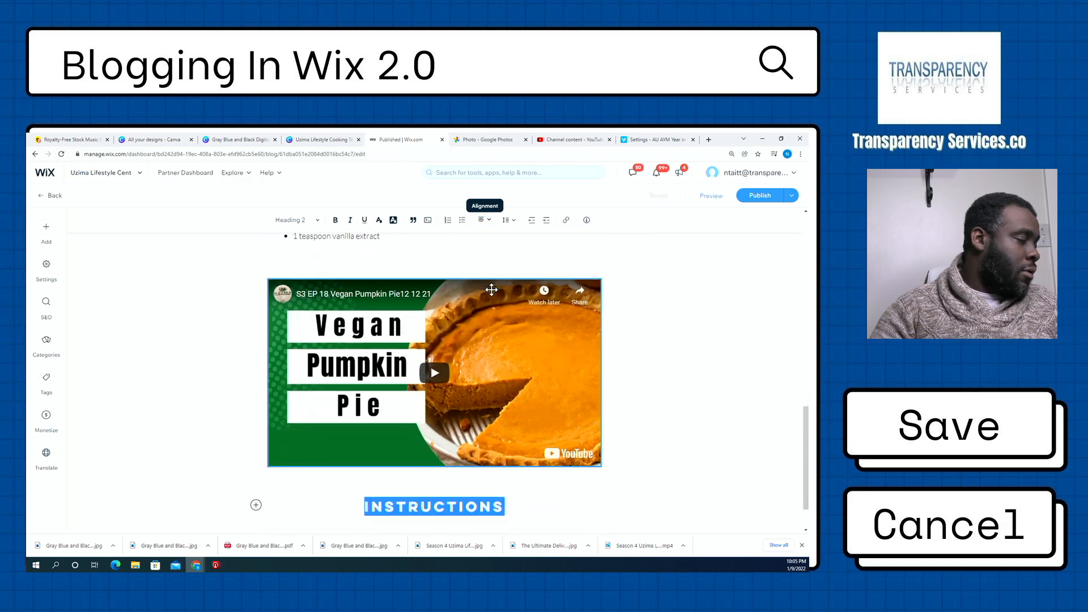
scroll(491, 289, up, 1)
scroll(491, 290, down, 1)
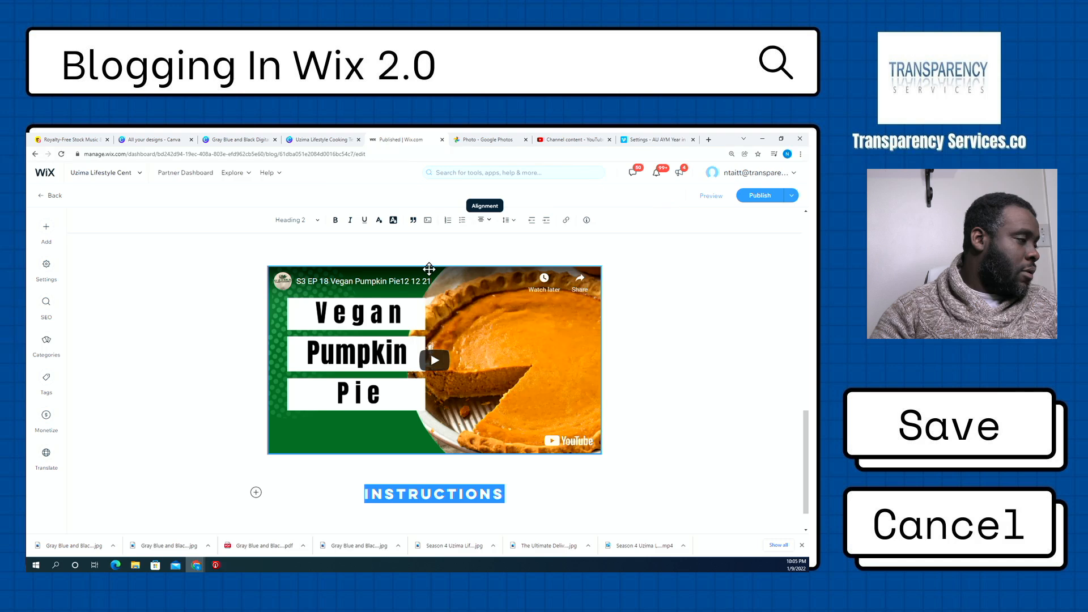
scroll(433, 272, up, 1)
click(447, 301)
key(Return)
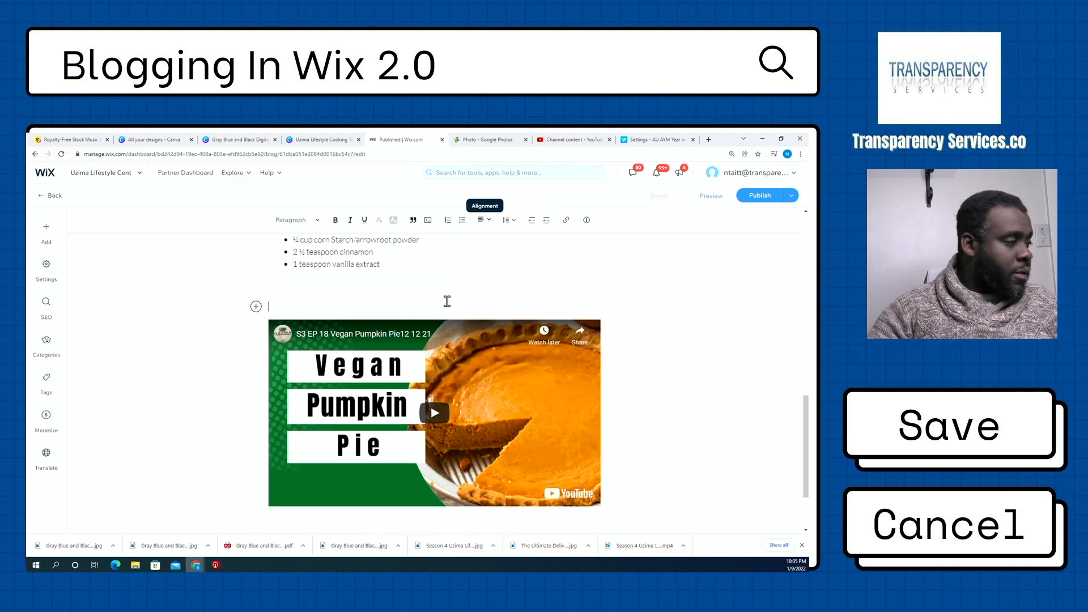
key(Up)
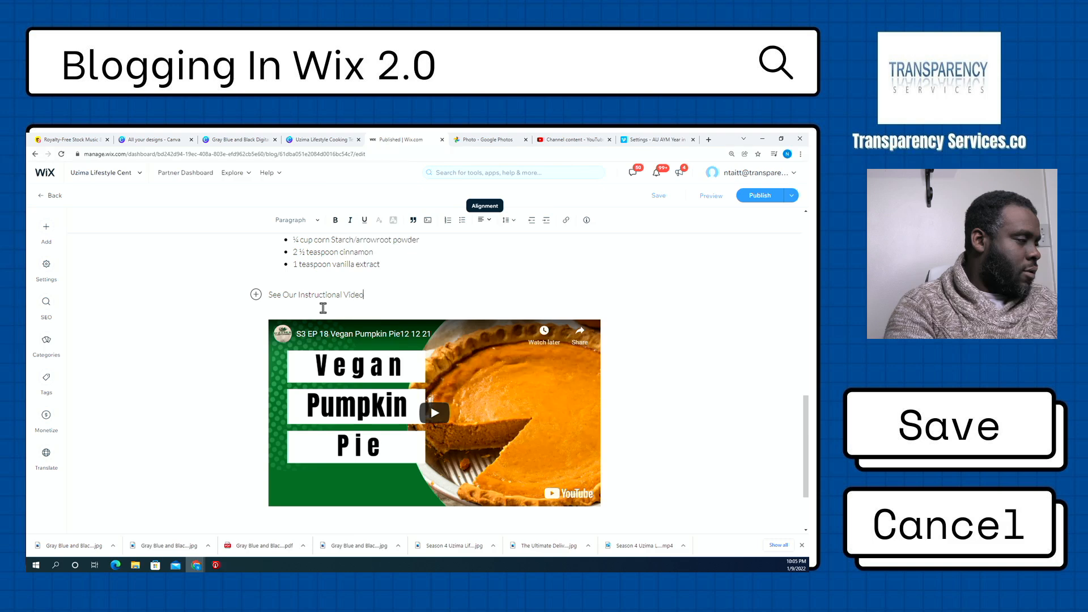
- Format the "See Our Instructional Video" line as Heading 2 and centre it above the video
drag(383, 290, 260, 295)
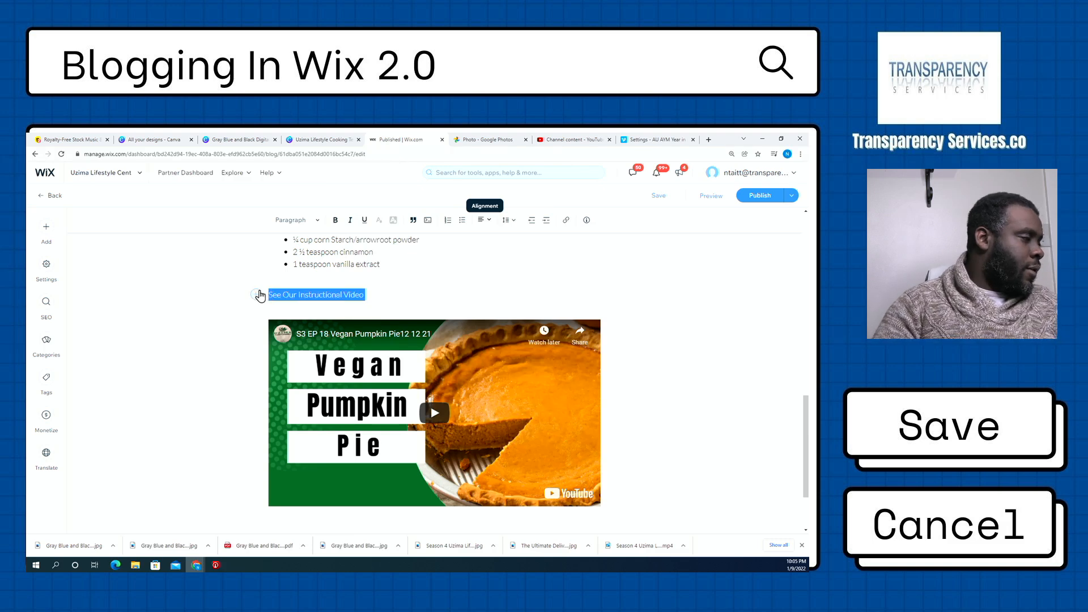
click(310, 222)
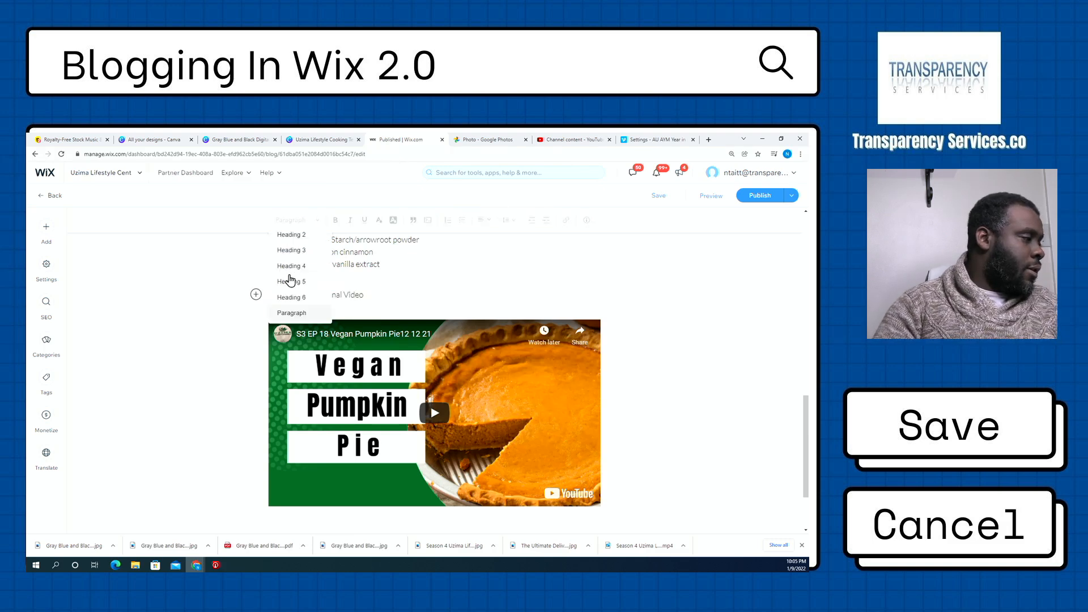
click(300, 236)
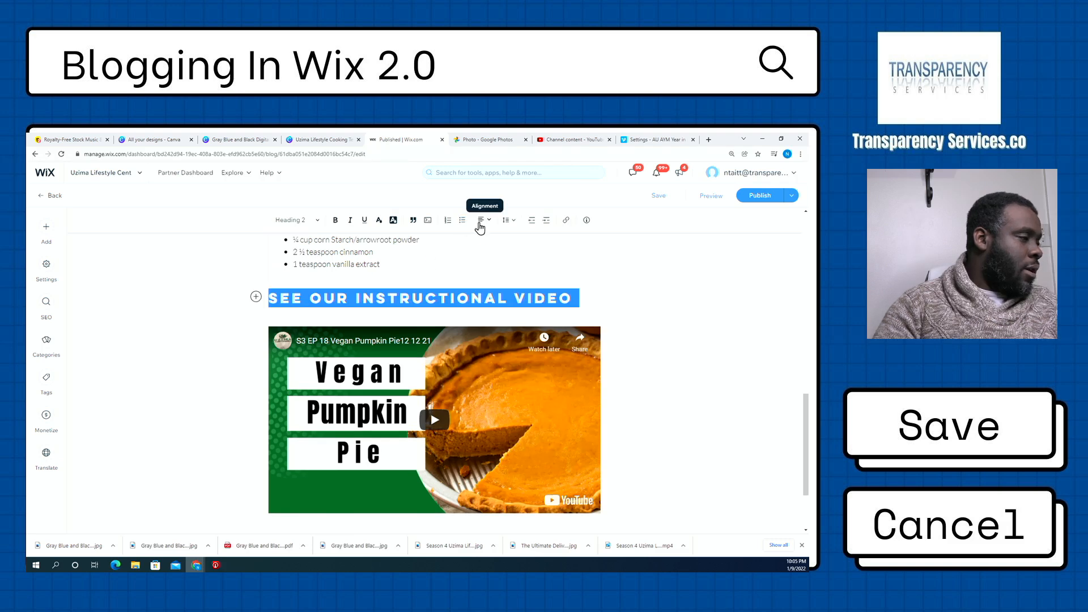
click(482, 220)
click(484, 245)
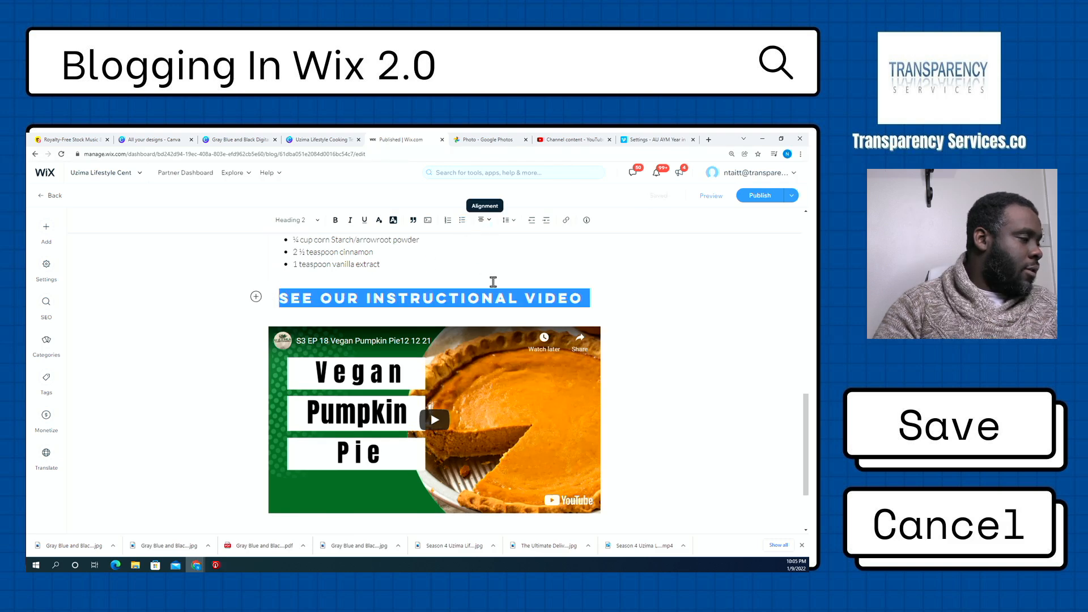
- Paste the recipe's preparation paragraphs, starting with "Preheat oven to 350° F.", on the empty line below the INSTRUCTIONS heading
click(517, 330)
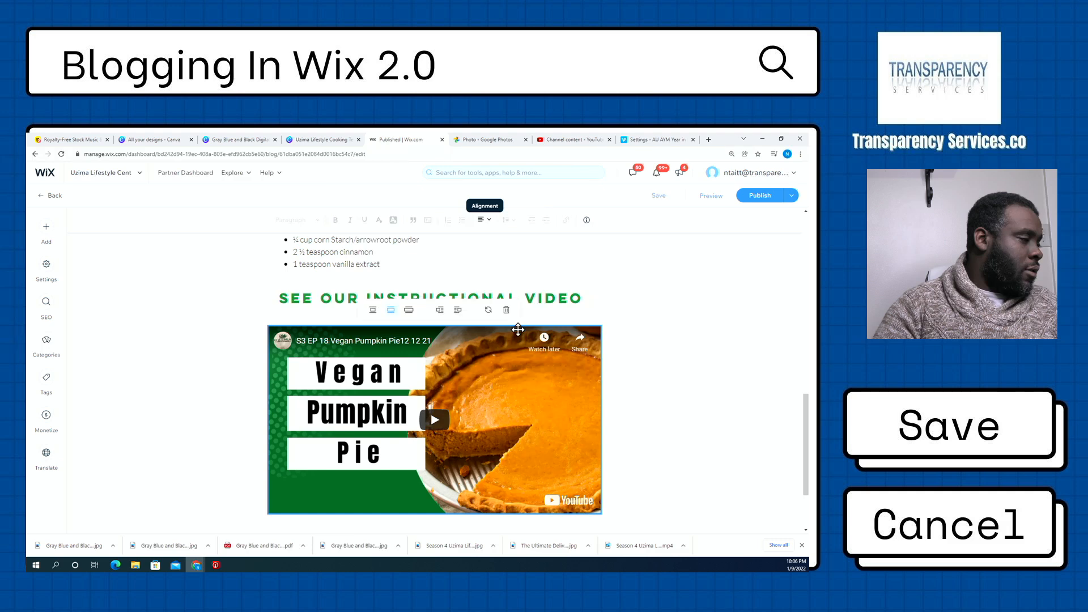
scroll(545, 315, down, 2)
click(511, 457)
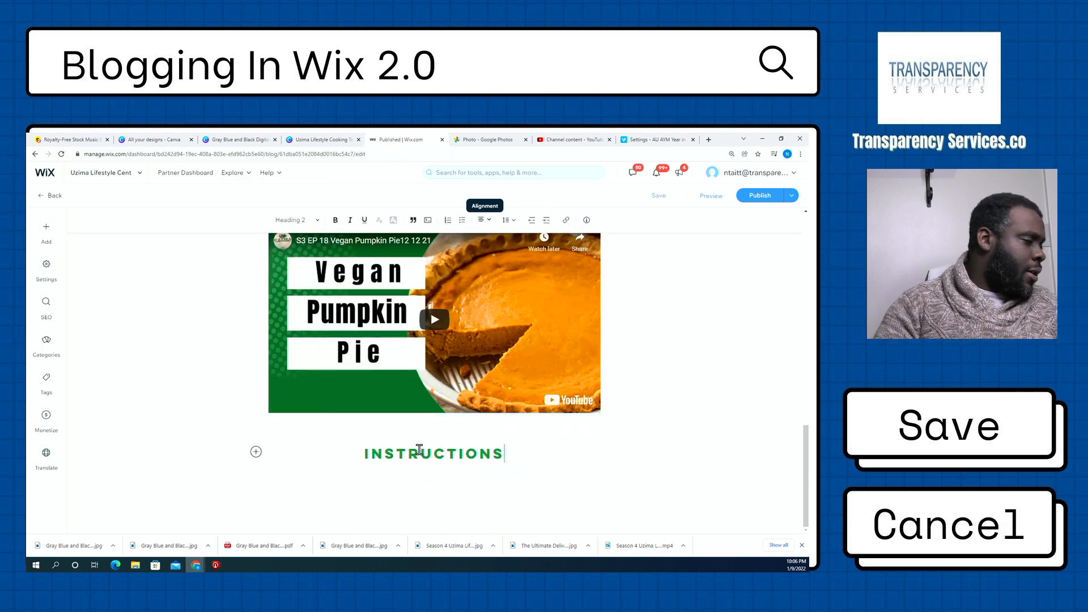
click(377, 483)
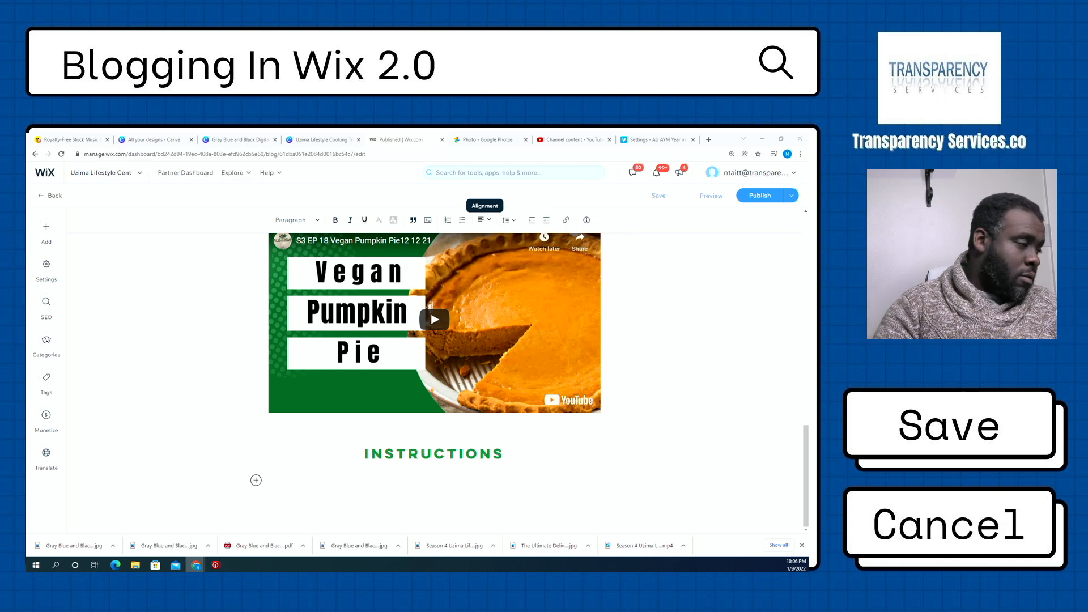
right_click(396, 481)
key(Escape)
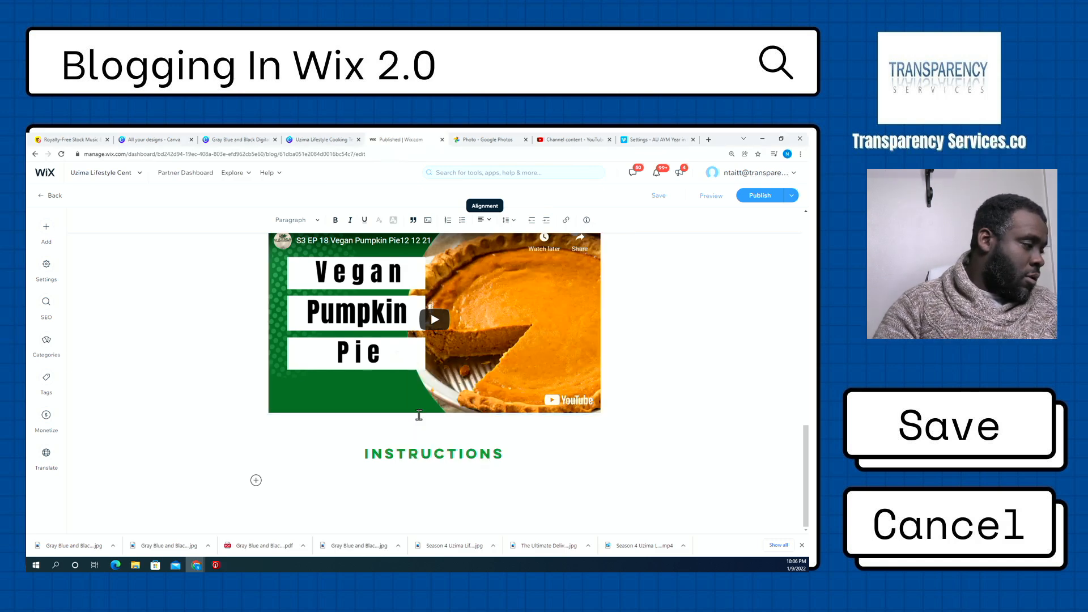
scroll(419, 416, down, 2)
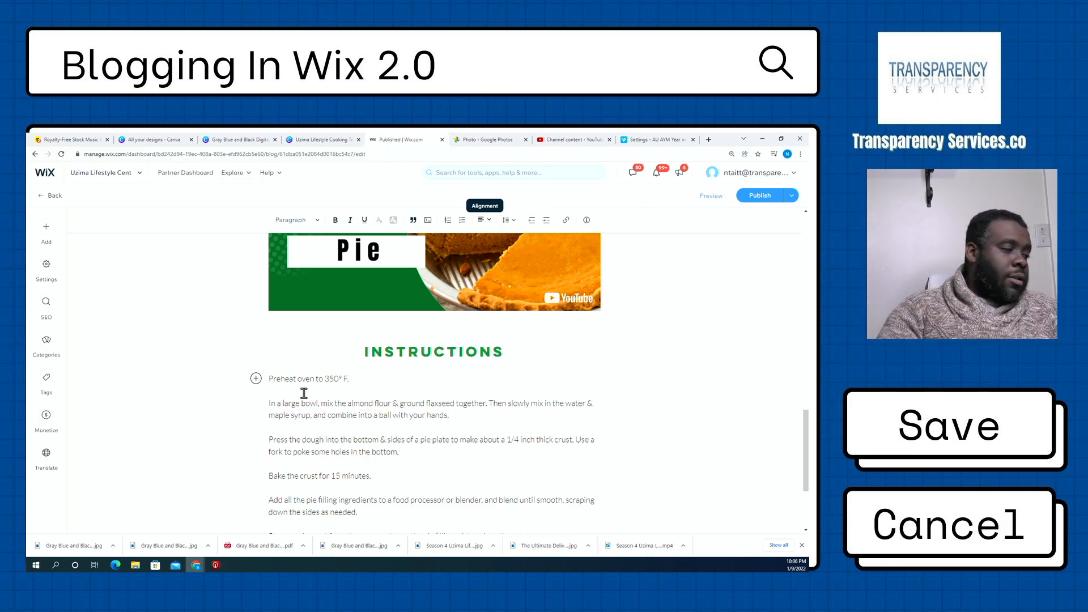
- Start a numbered list at the oven preheating line and make the "In a large bowl" paragraph item 2, rejoining its broken line
click(269, 381)
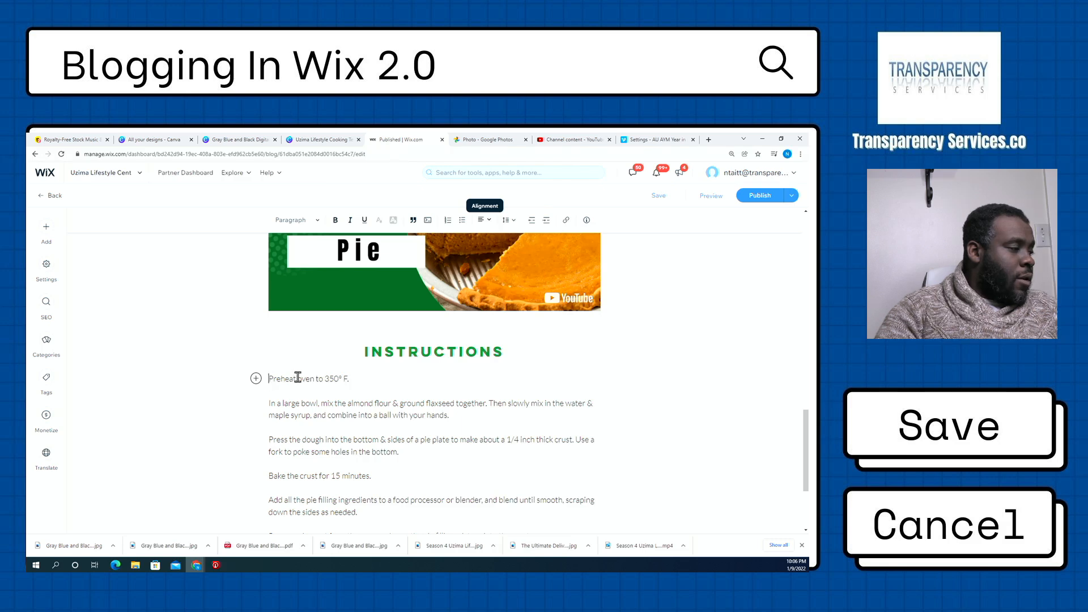
click(448, 222)
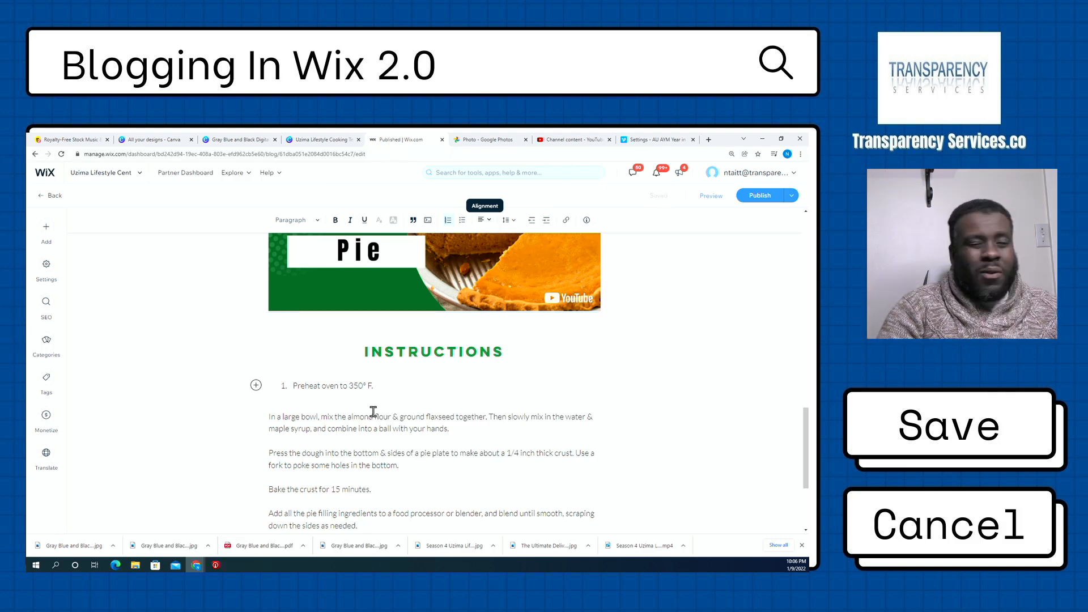
click(393, 389)
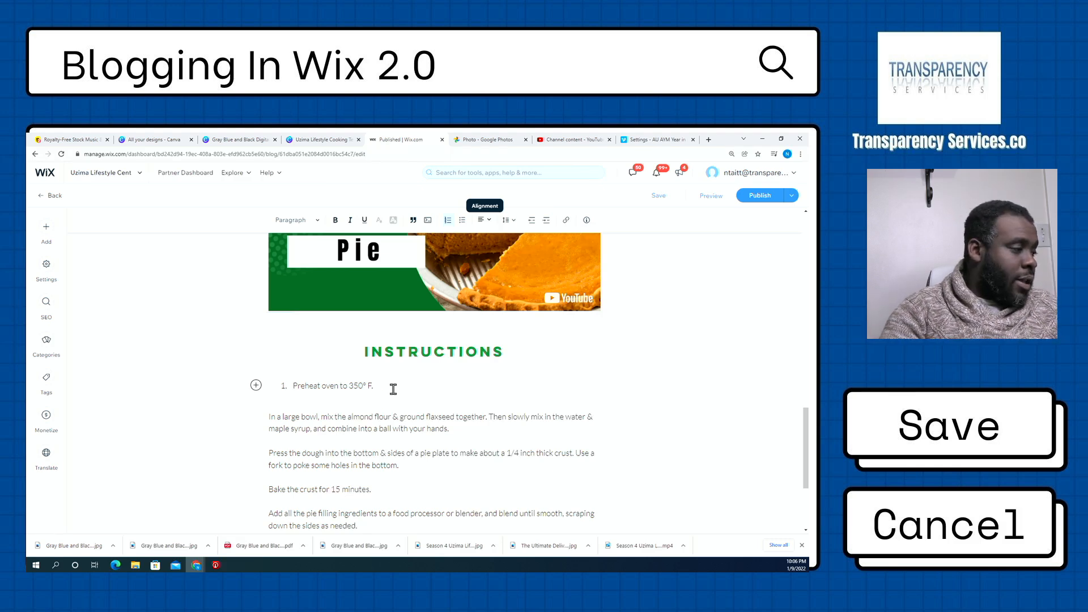
key(Delete)
key(Delete)
key(Return)
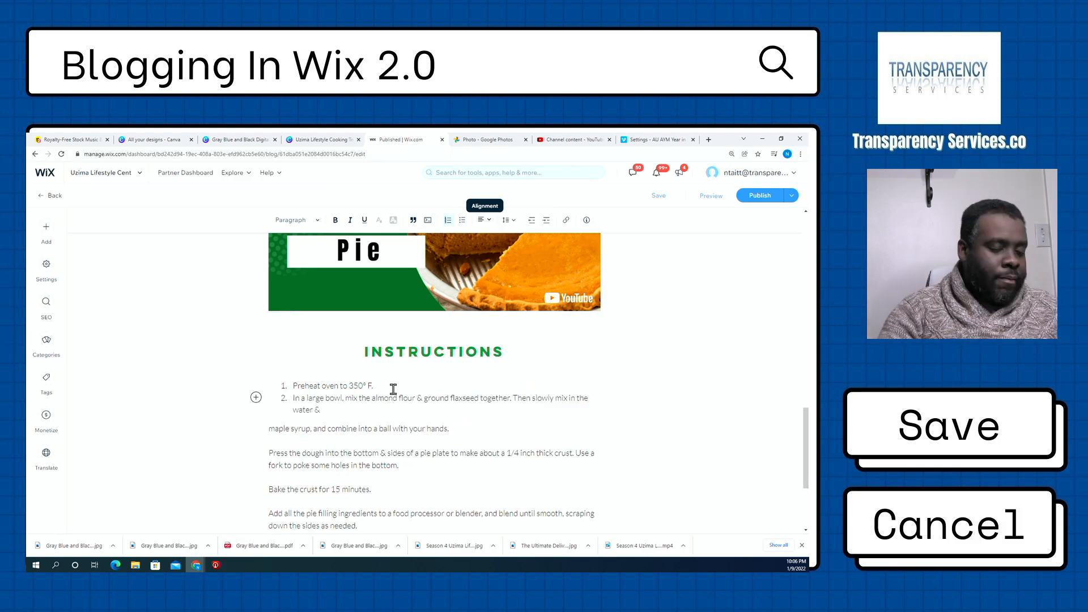
click(357, 412)
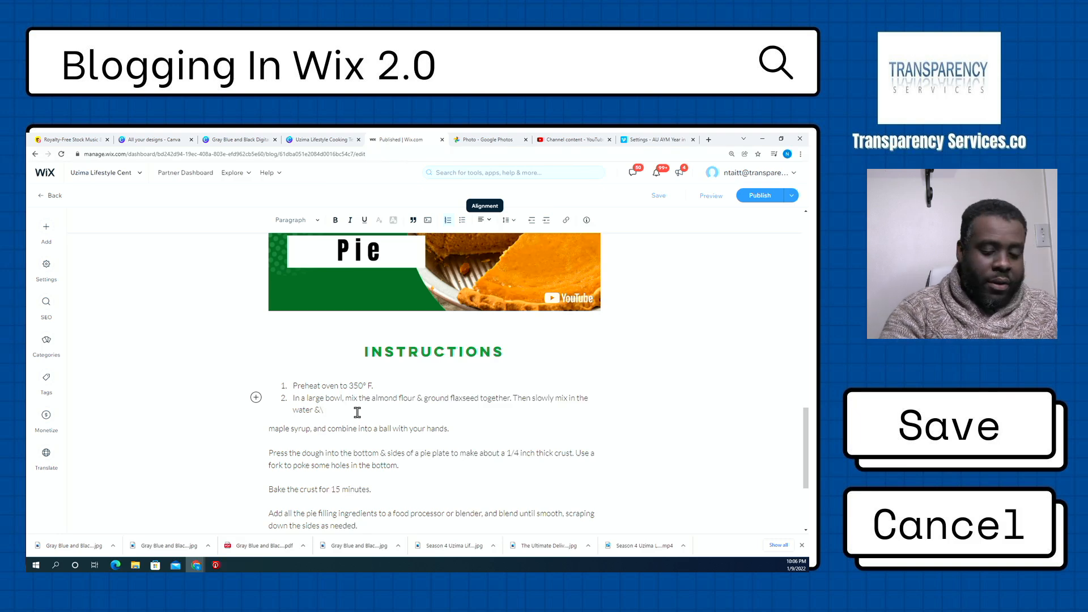
key(BackSpace)
key(Delete)
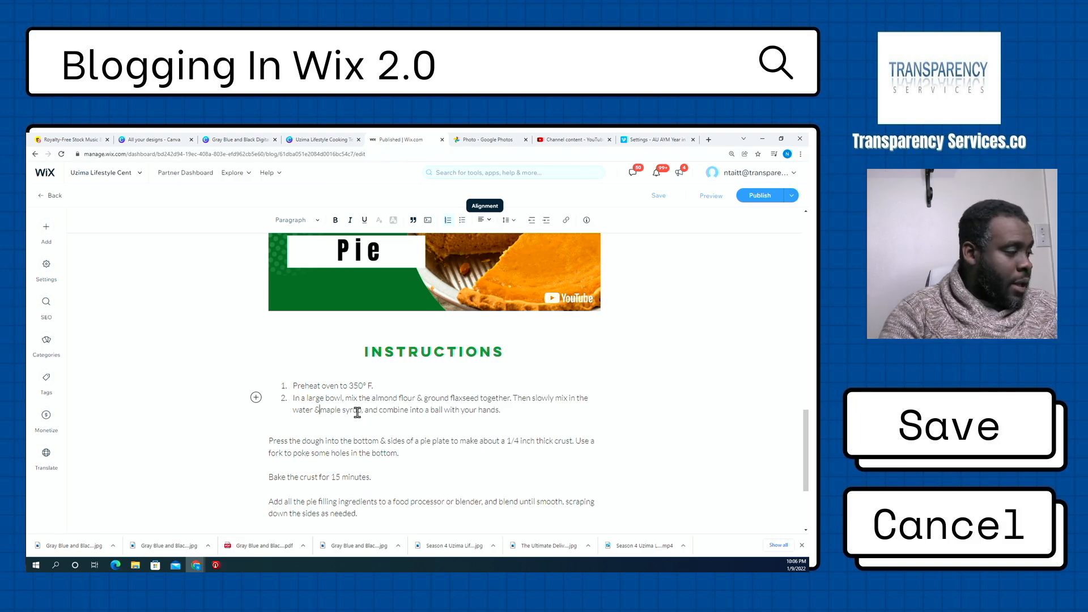
- Make the "Press the dough" paragraph item 3 of the numbered list and rejoin it with its "fork to poke some holes" line
click(526, 410)
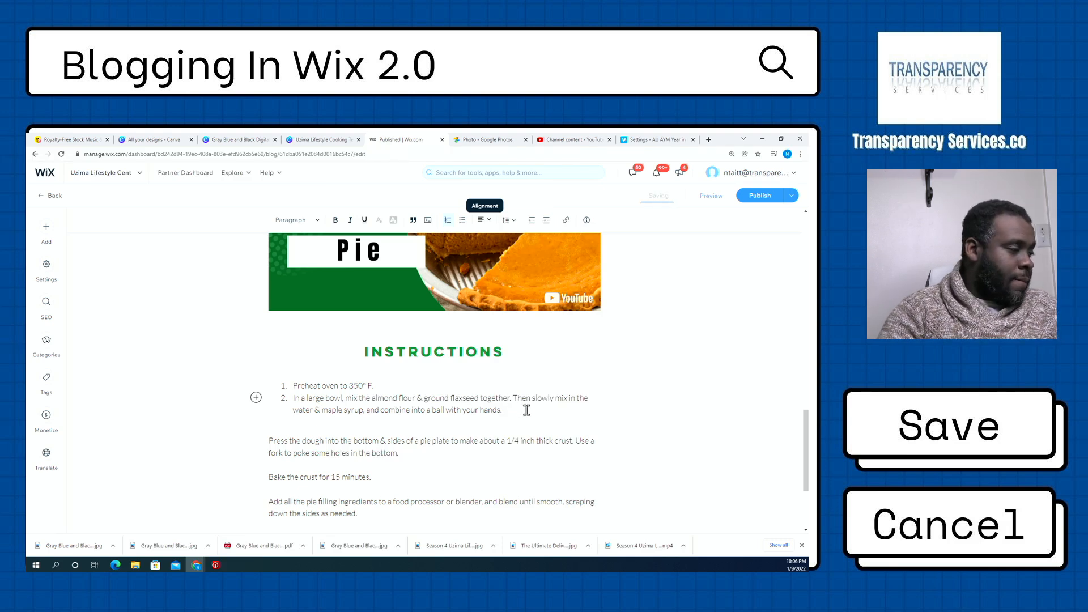
key(Delete)
key(Delete)
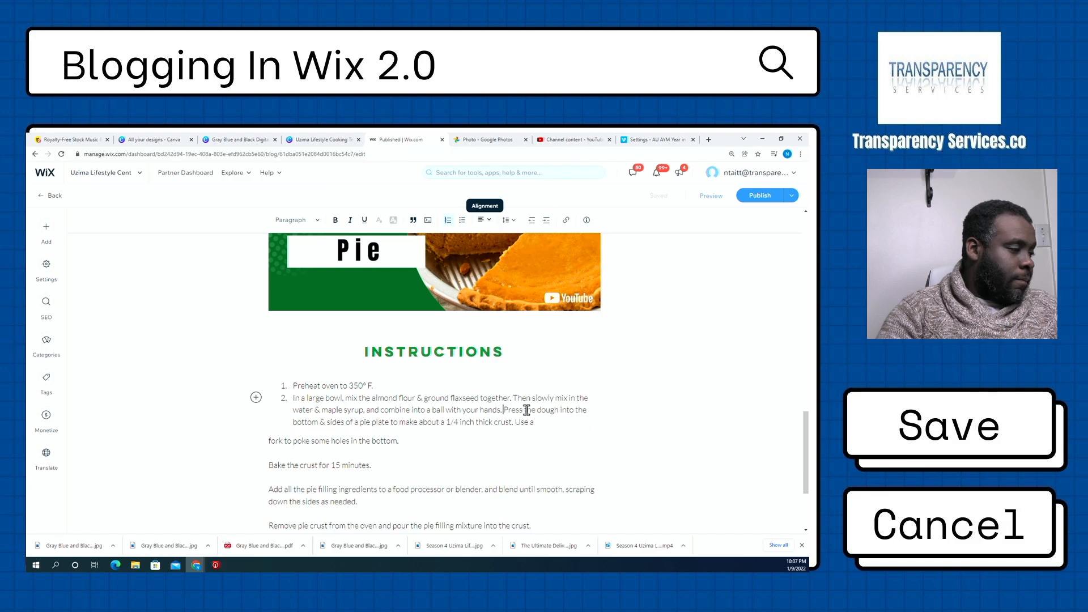
key(Return)
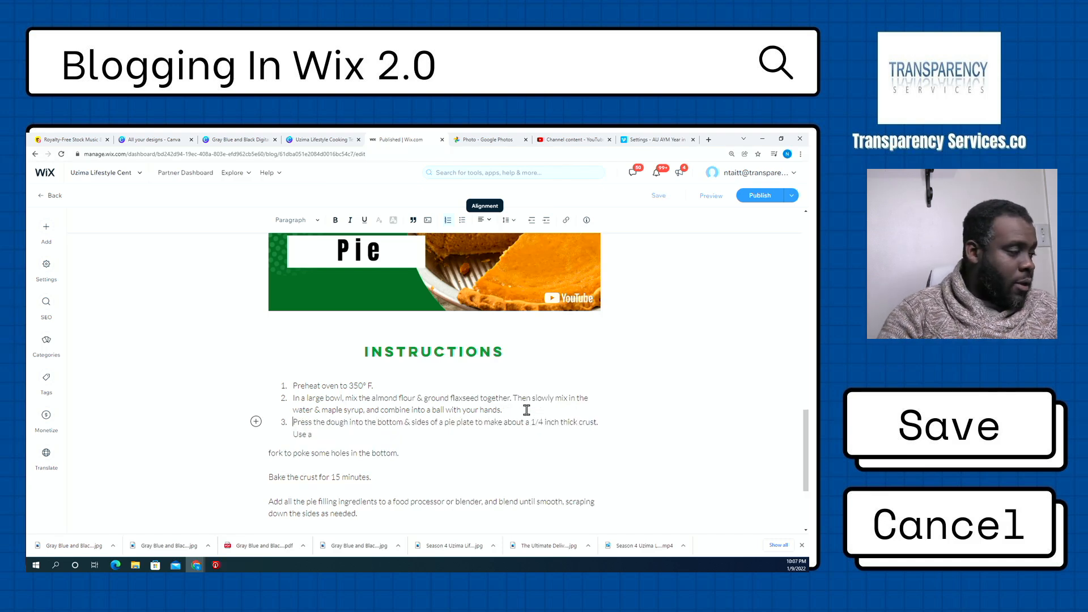
click(393, 437)
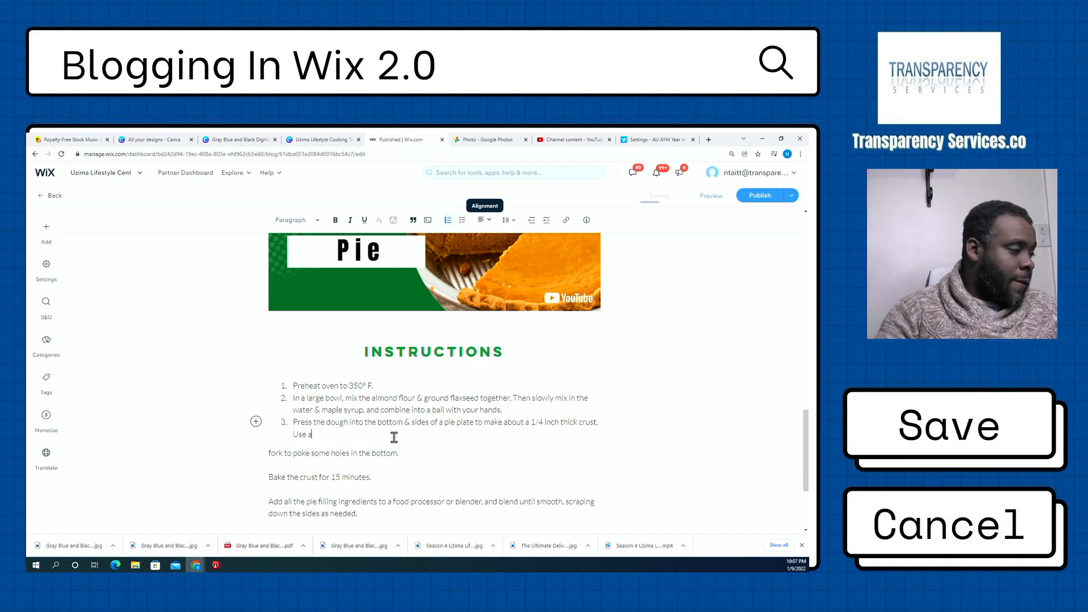
key(Delete)
key(Delete)
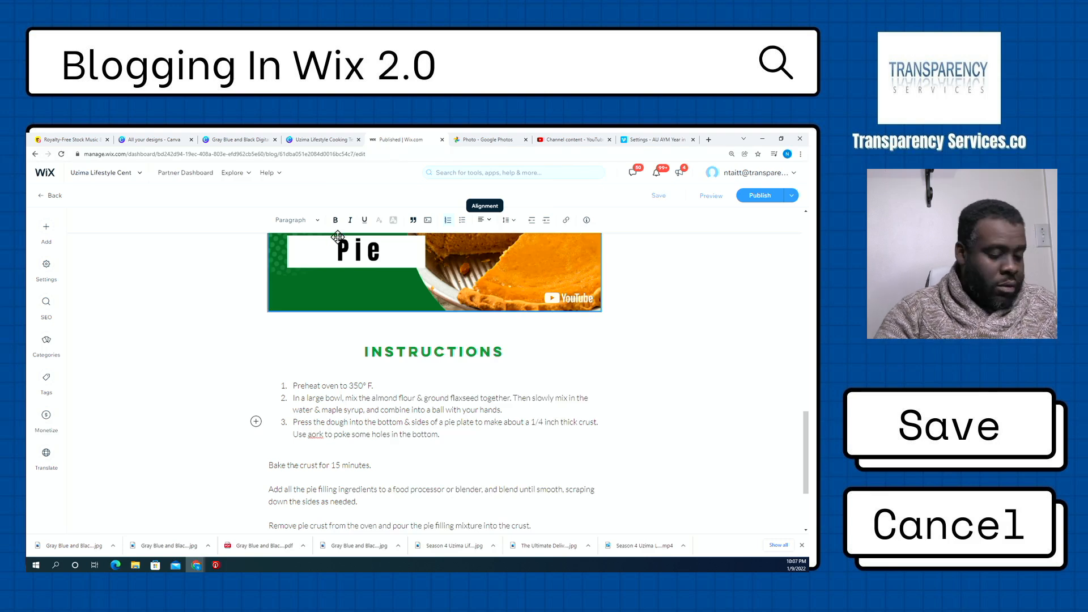
key(ctrl+z)
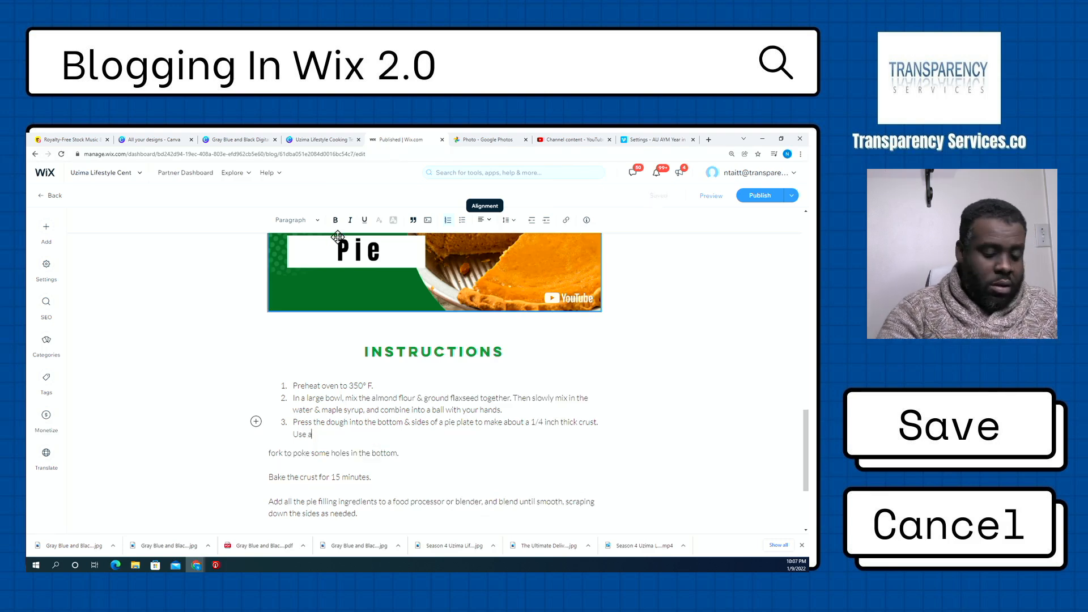
key(Delete)
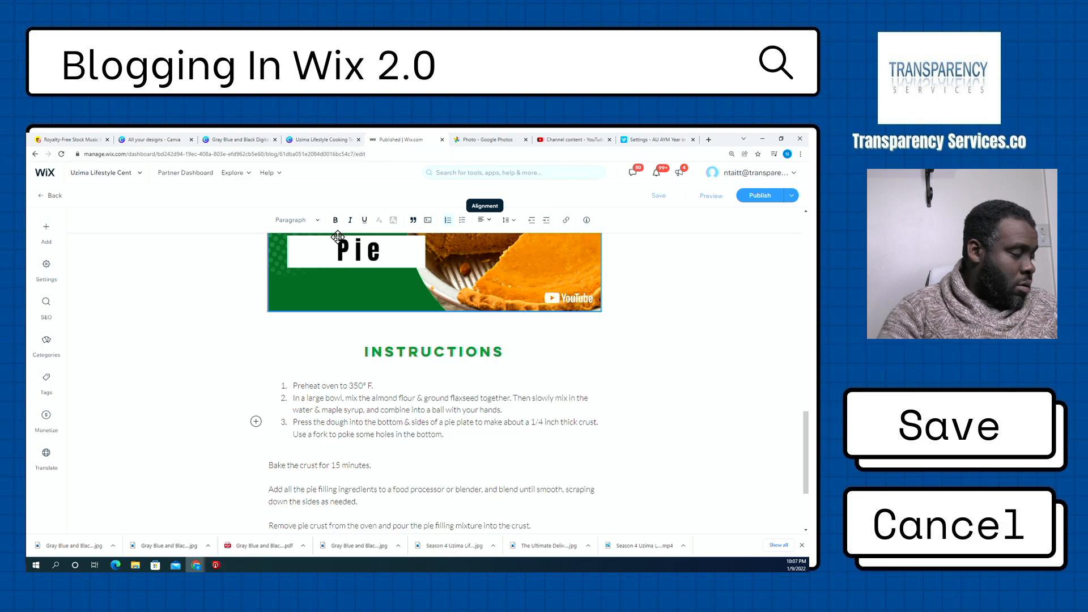
- Make "Bake the crust for 15 minutes." item 4 of the numbered list, keeping the period at the end of item 3
click(472, 438)
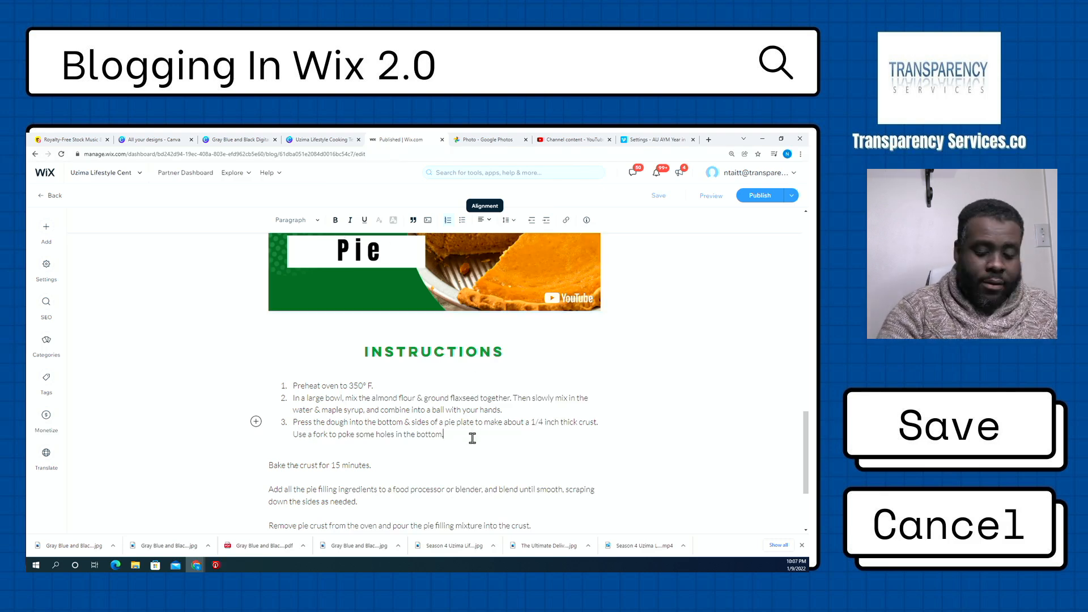
key(Delete)
text(.)
key(Return)
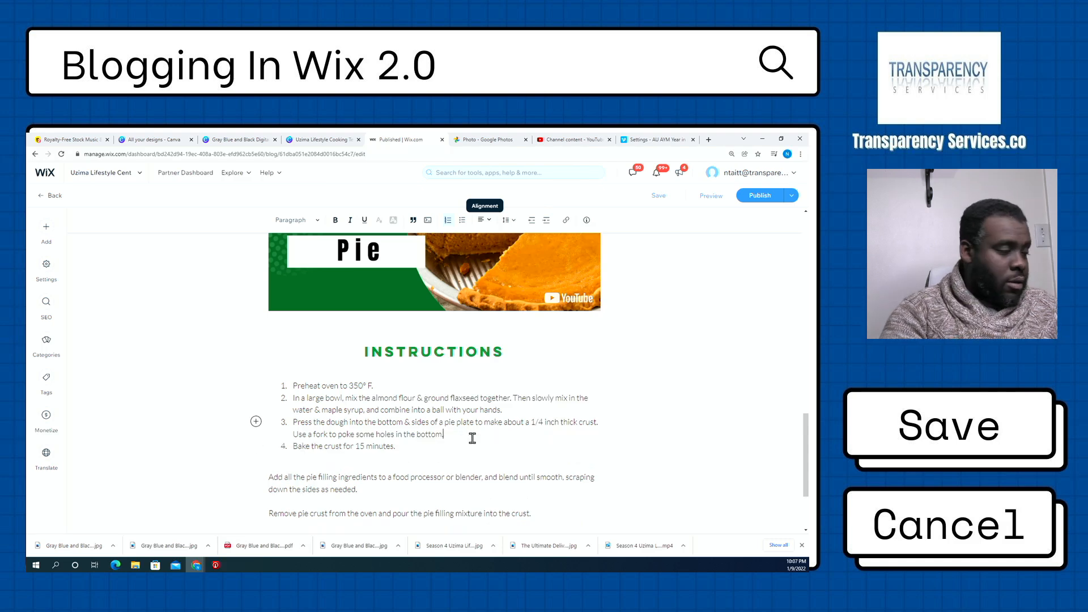
- Make the "Add all the pie filling ingredients" paragraph item 5 of the list and rejoin its "down the sides as needed" line
click(422, 448)
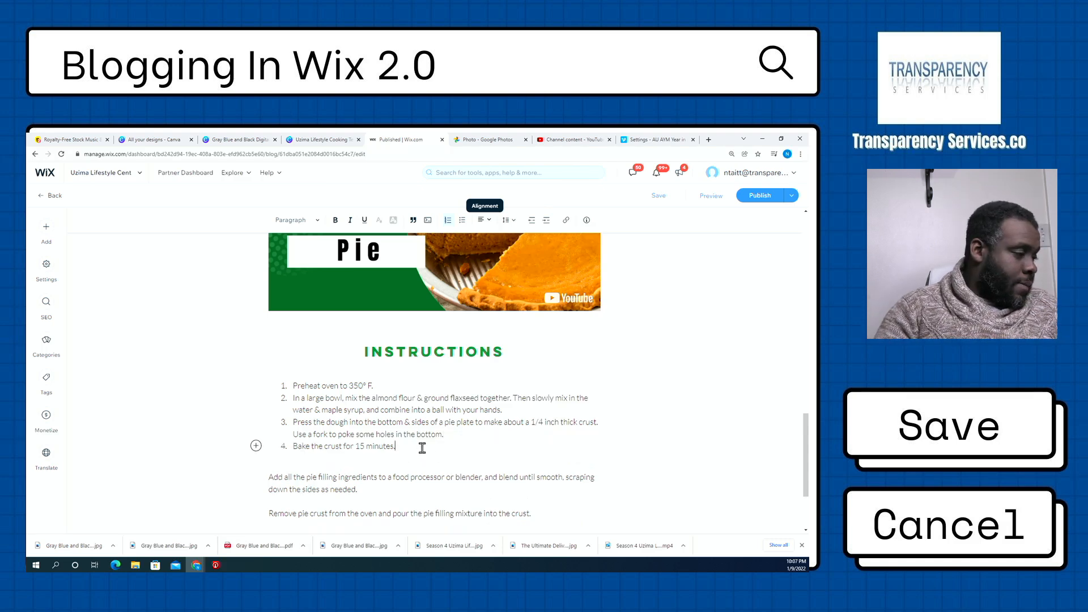
key(Delete)
key(Delete)
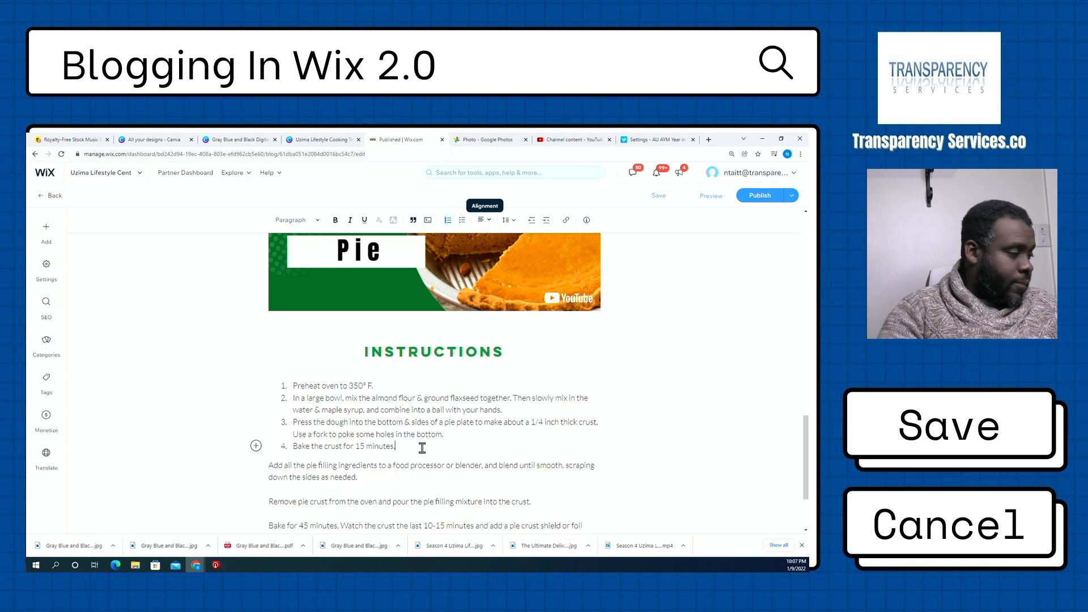
key(Return)
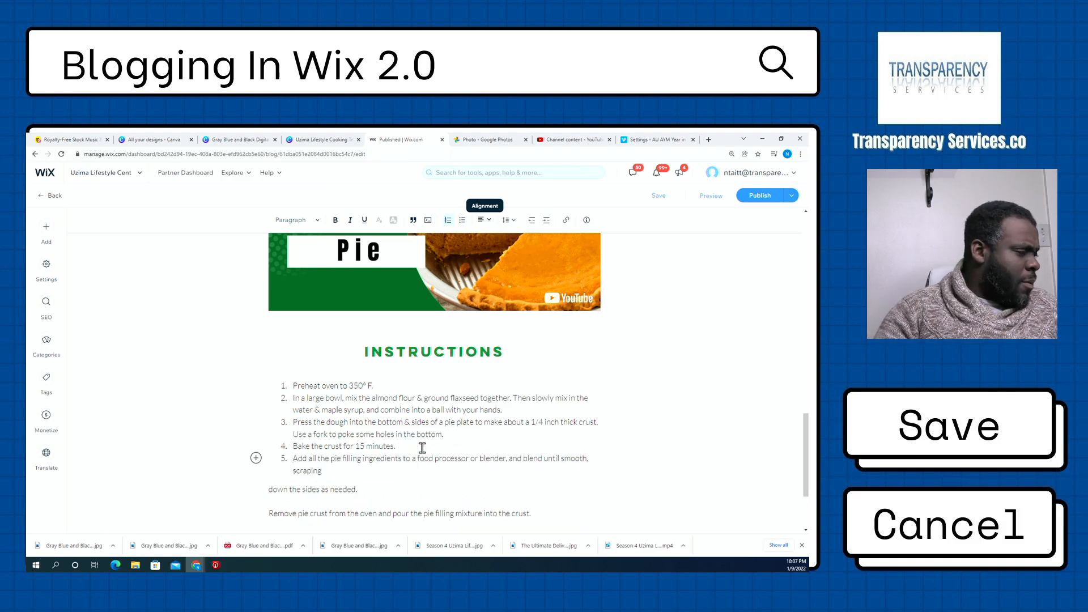
click(401, 474)
key(Delete)
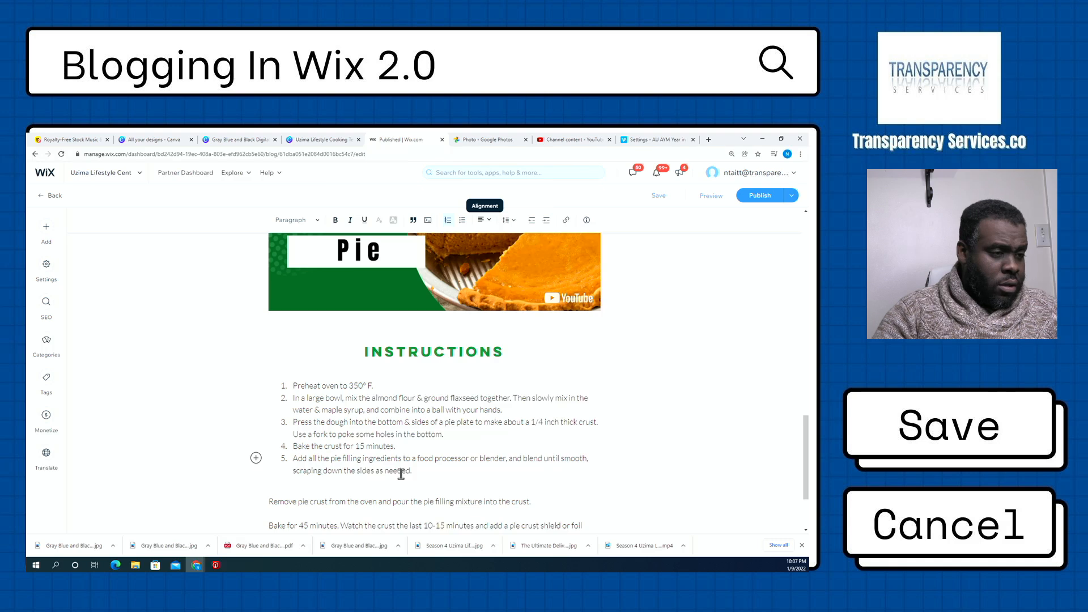
- Remove the gap after item 5 and make the "Remove pie crust from the oven" paragraph item 6
click(419, 470)
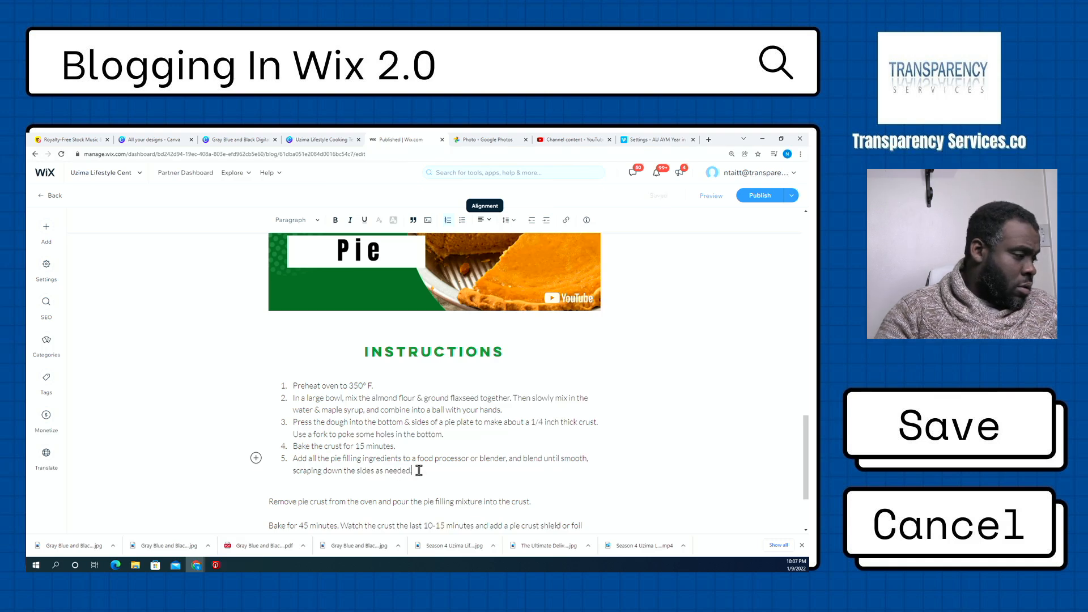
key(Delete)
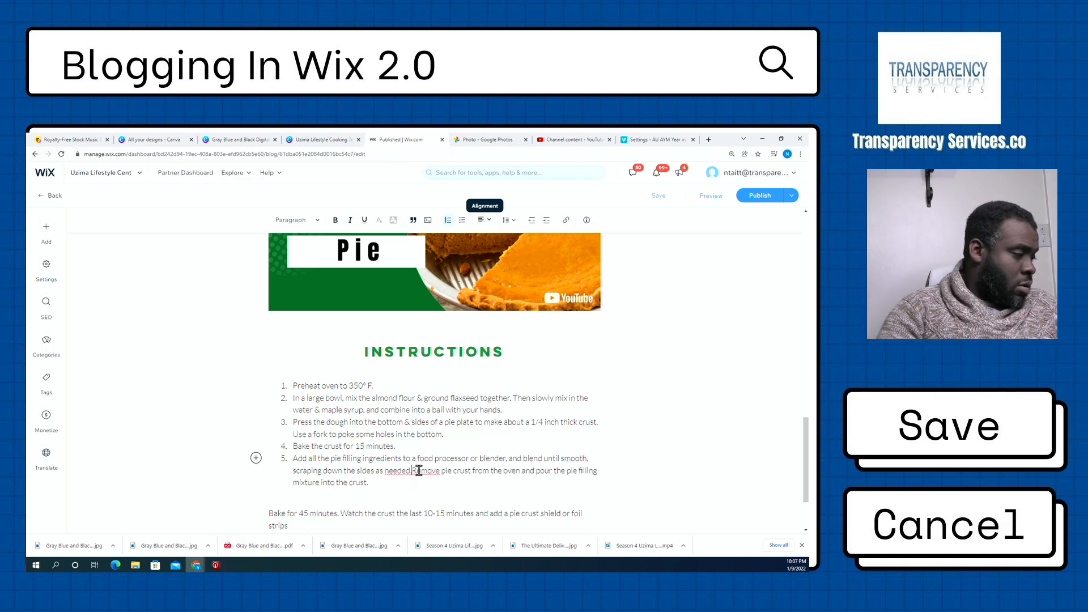
key(Delete)
key(Return)
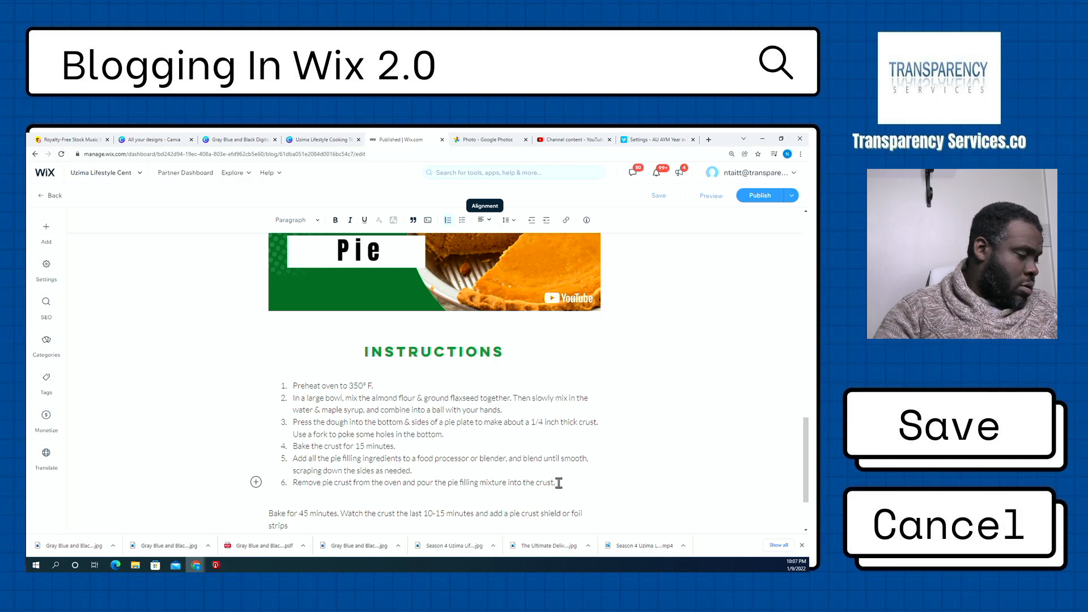
- Make the "Bake for 45 minutes" paragraph item 7 and rejoin its "around the edges" line with a space after "foil strips"
key(Delete)
key(Delete)
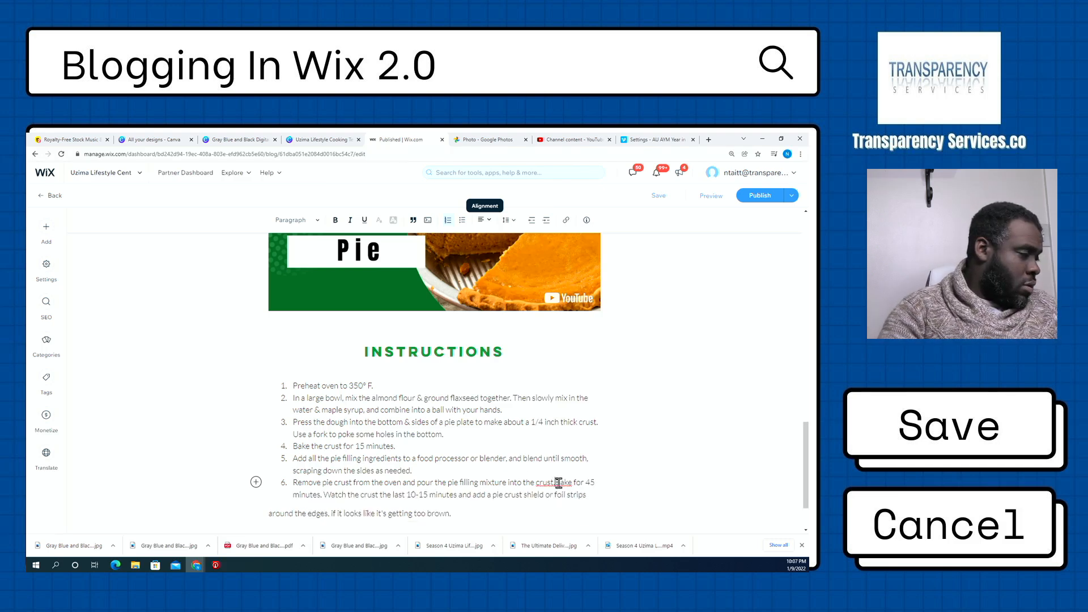
key(Return)
scroll(437, 424, down, 2)
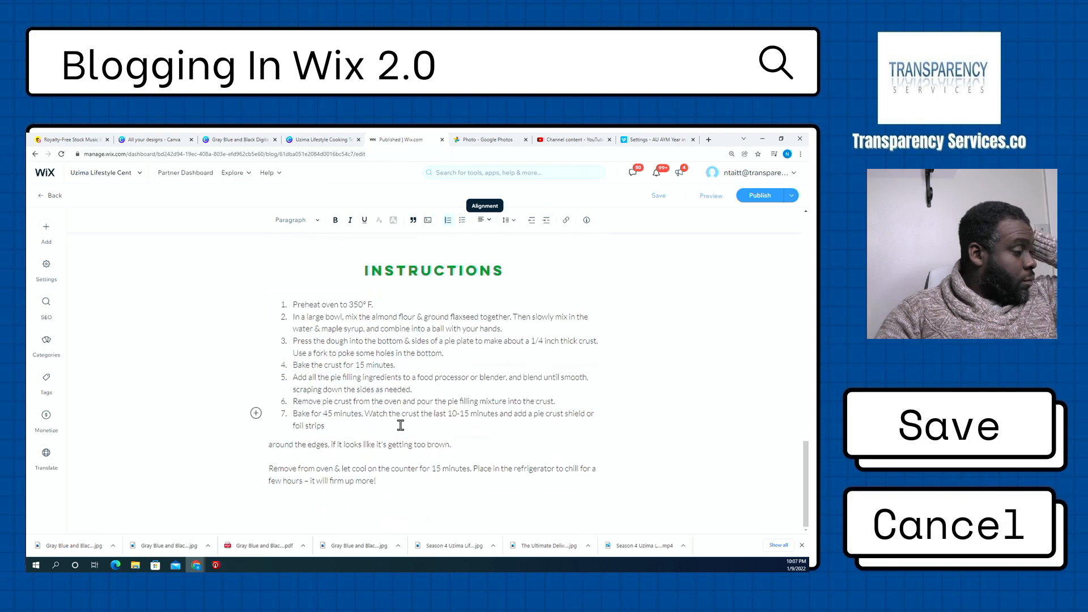
click(374, 426)
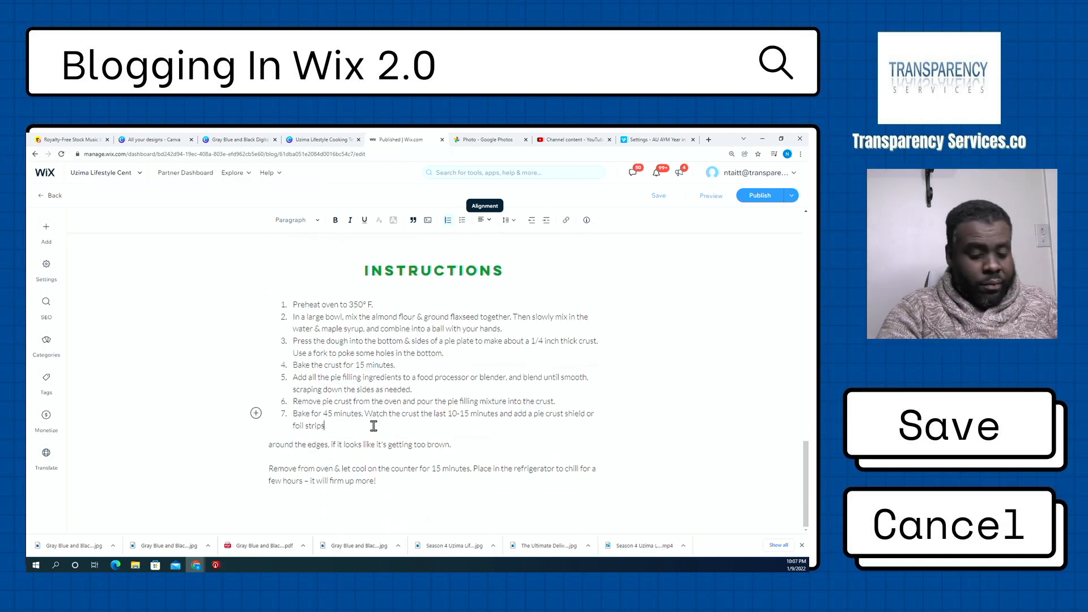
key(Delete)
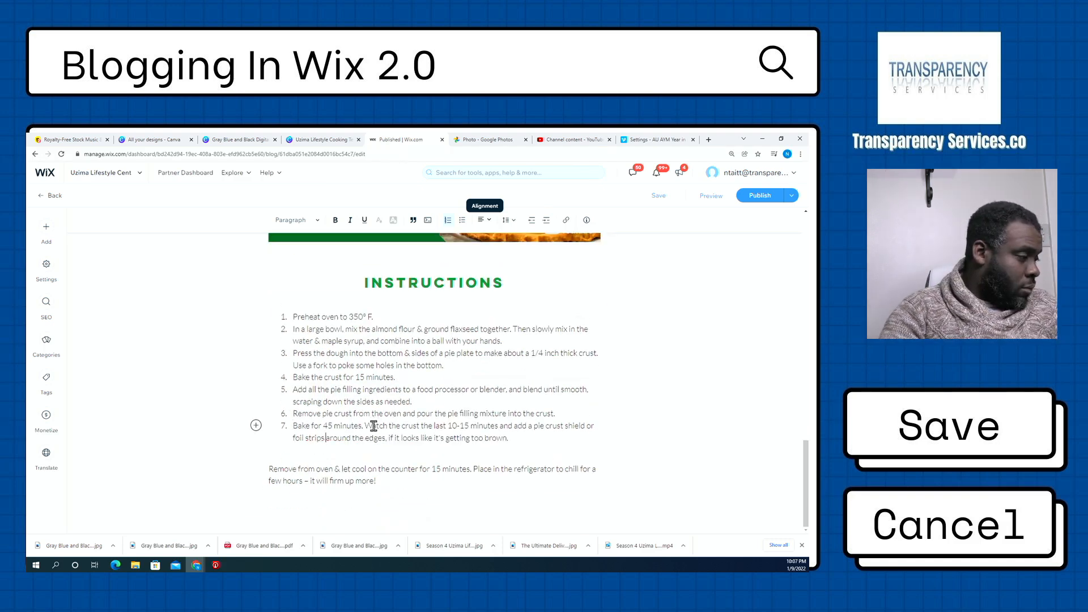
key(Return)
click(374, 426)
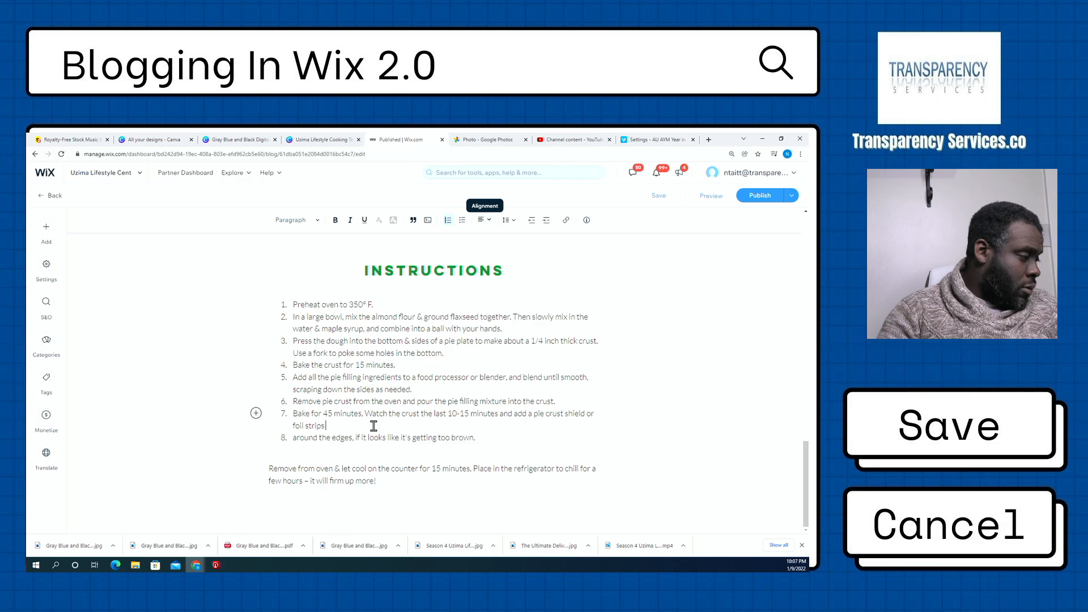
key(Delete)
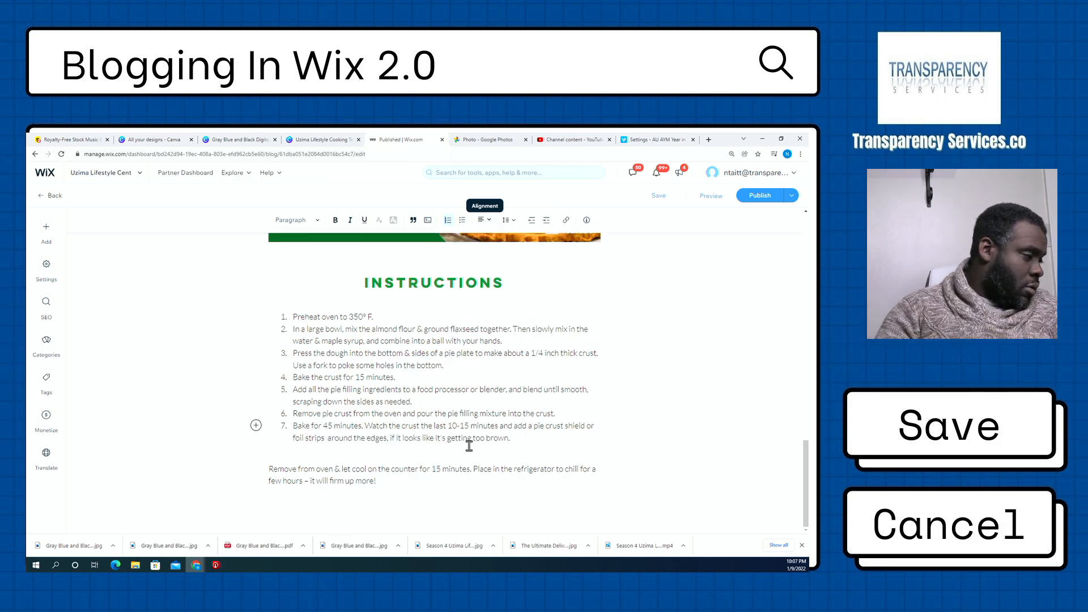
- Make the "Remove from oven & let cool" paragraph item 8 of the numbered list and rejoin its "few hours" line
click(523, 441)
key(Return)
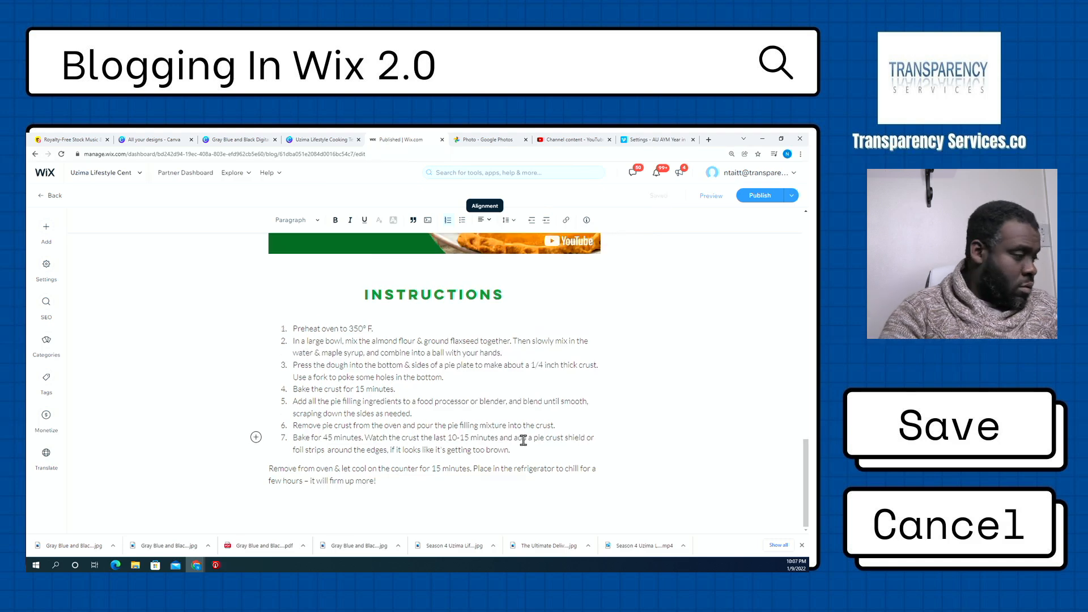
key(Delete)
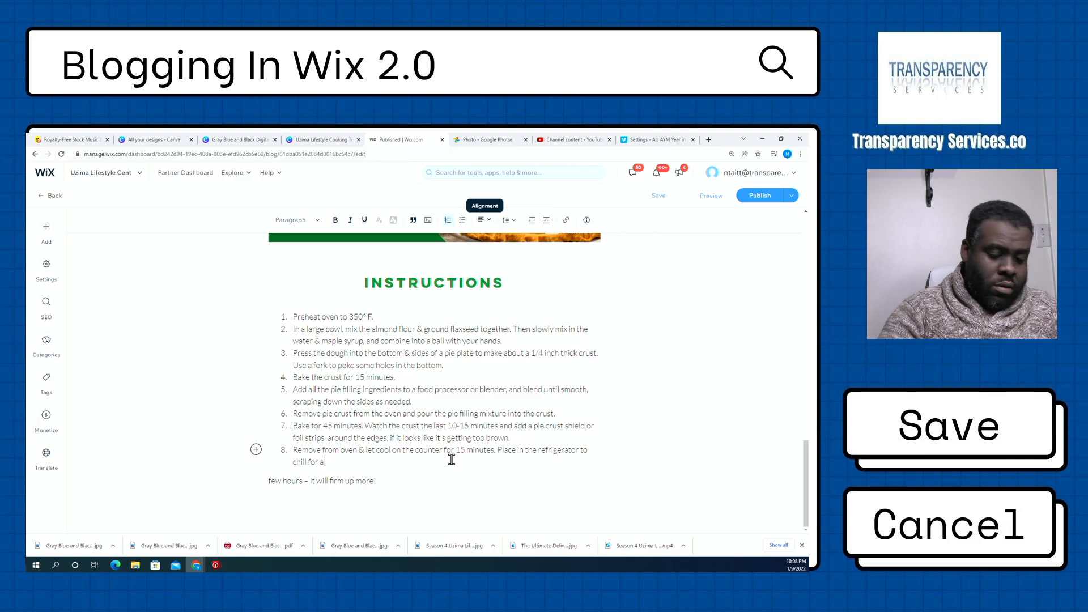
key(Delete)
click(475, 480)
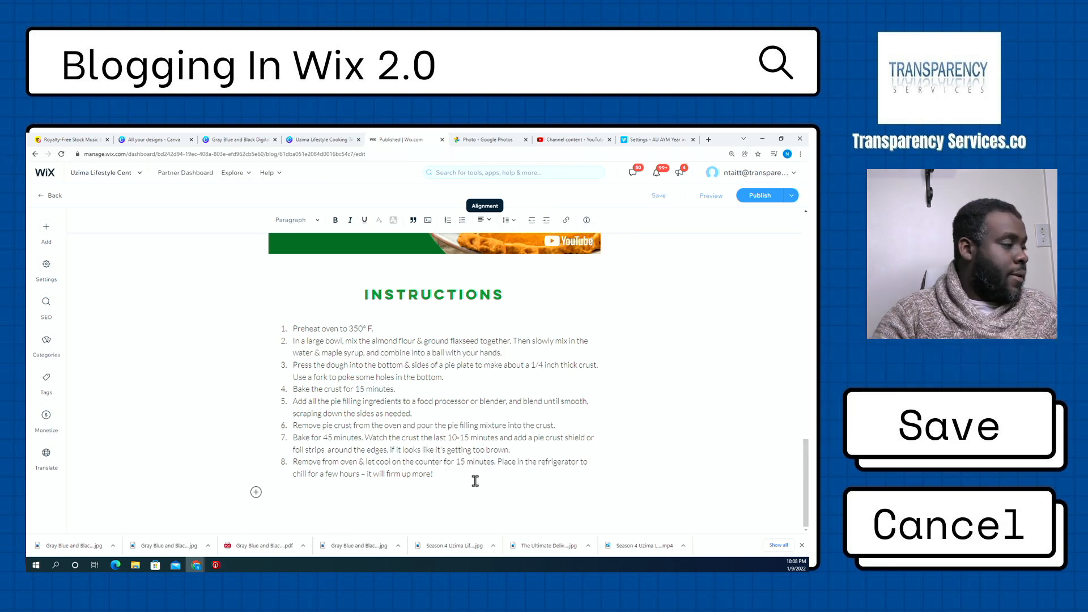
- Review the pie crust and pie filling ingredient lists above the instructional video
scroll(475, 481, up, 5)
scroll(475, 481, up, 2)
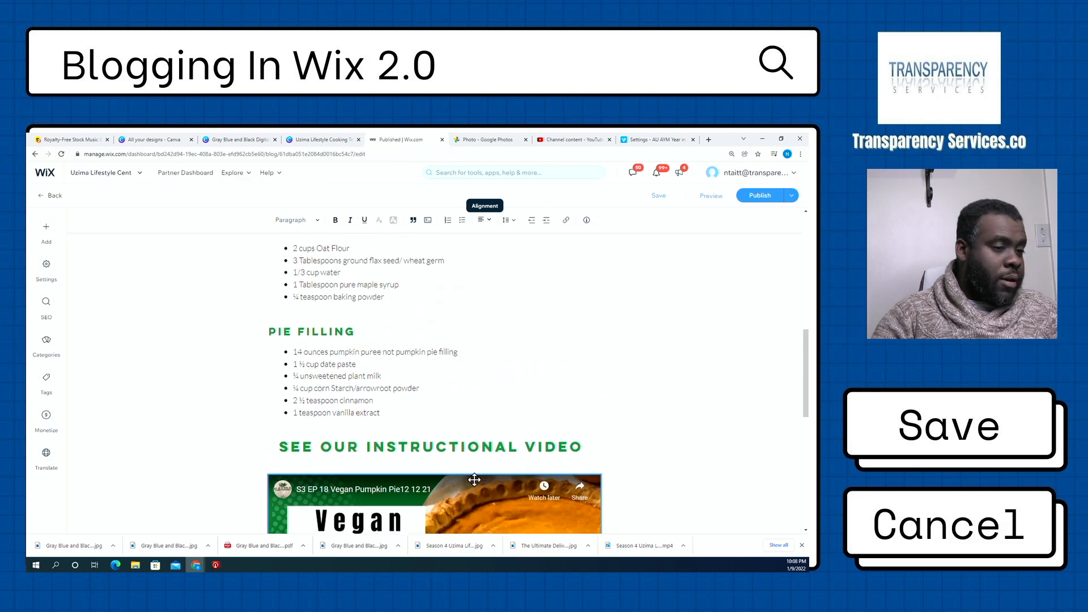
scroll(475, 480, up, 2)
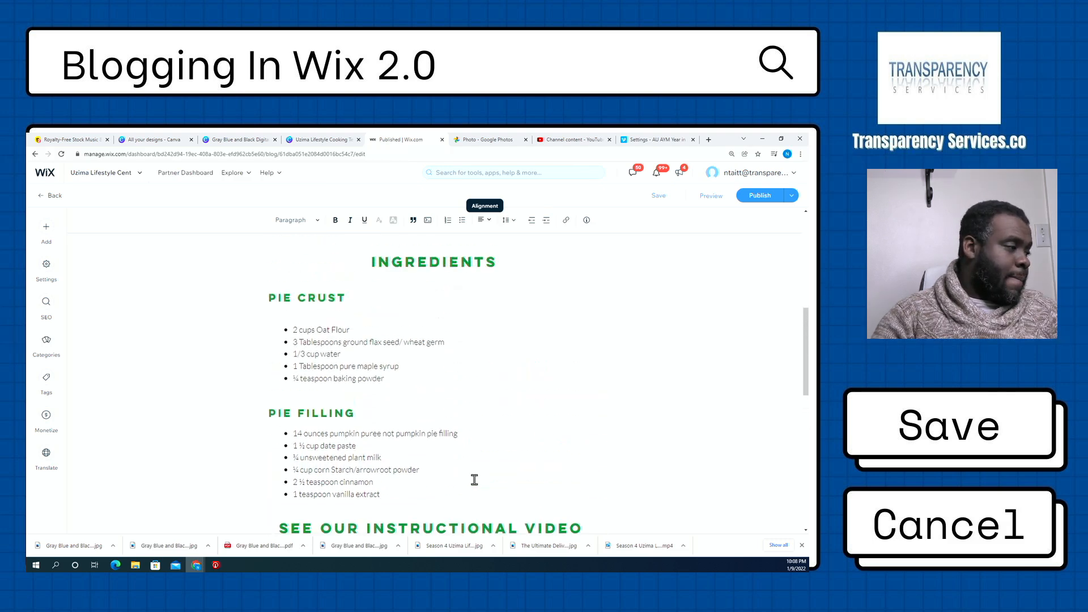
scroll(475, 480, down, 5)
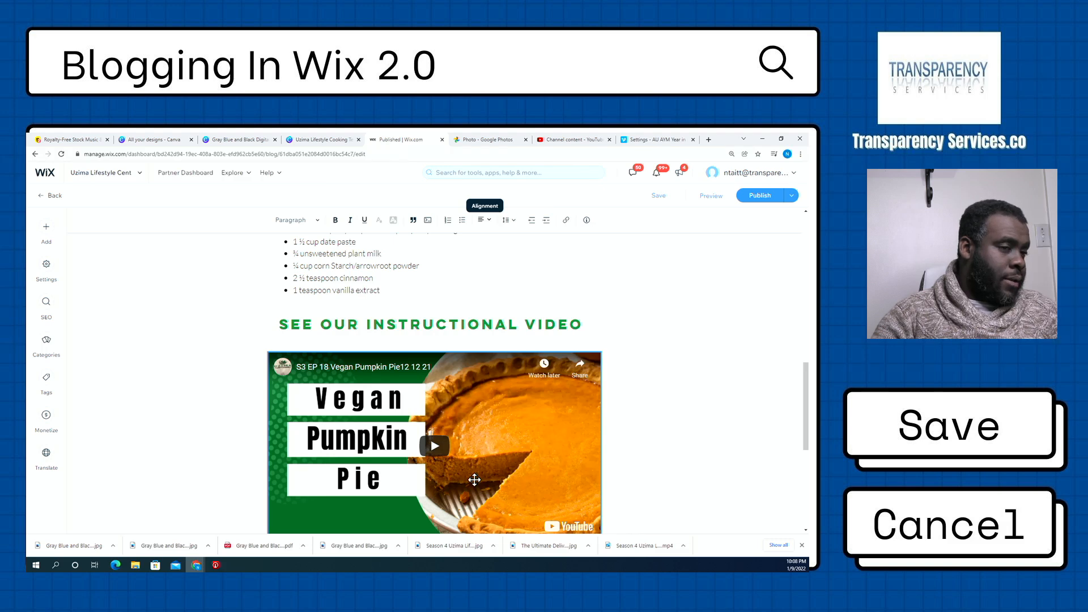
scroll(474, 480, up, 3)
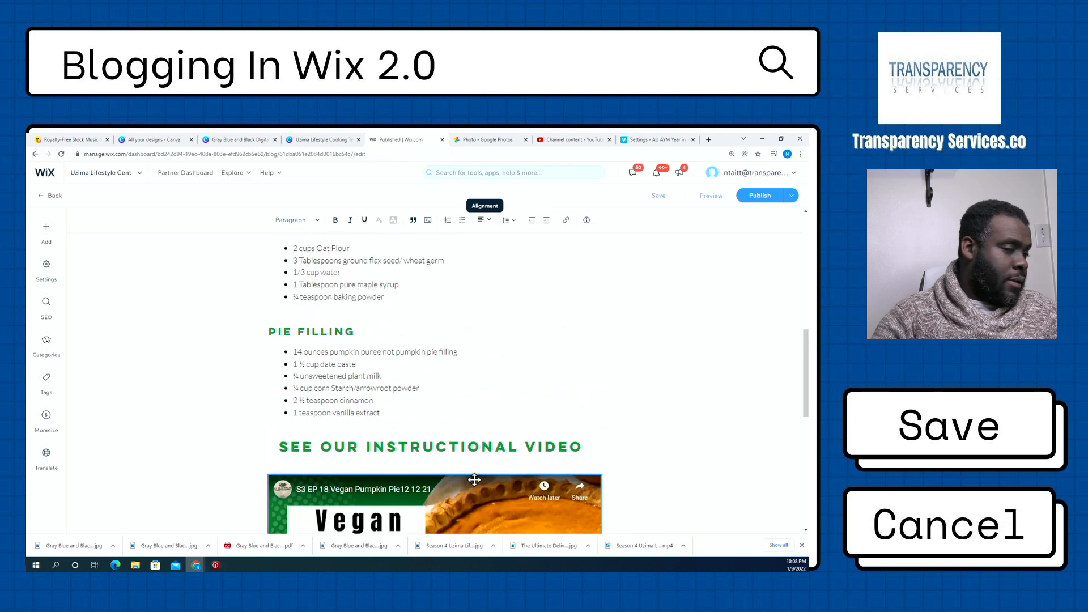
scroll(474, 480, up, 2)
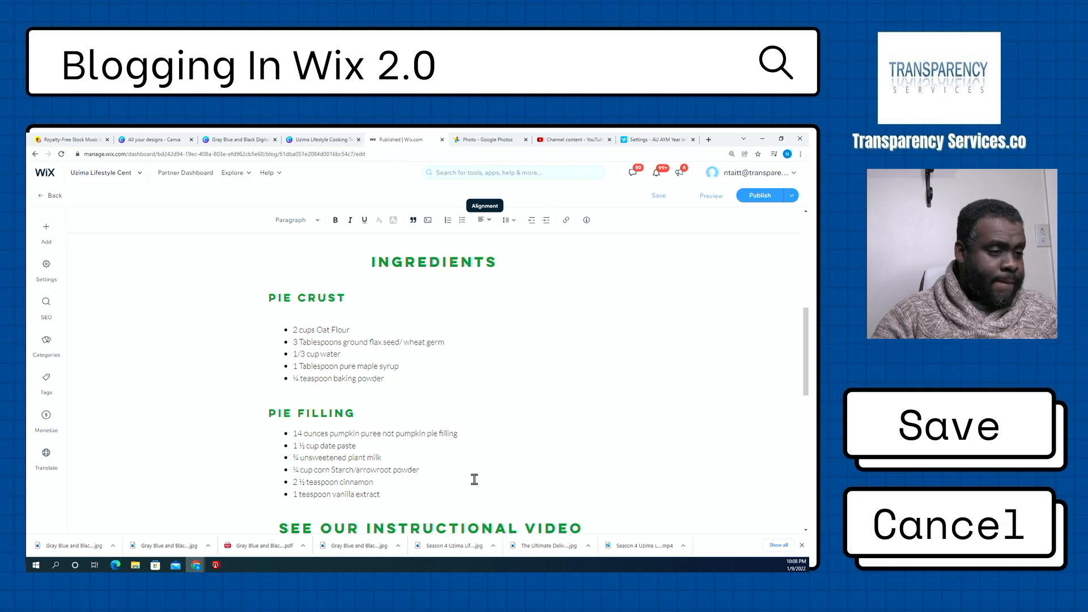
scroll(475, 480, down, 4)
scroll(429, 413, up, 2)
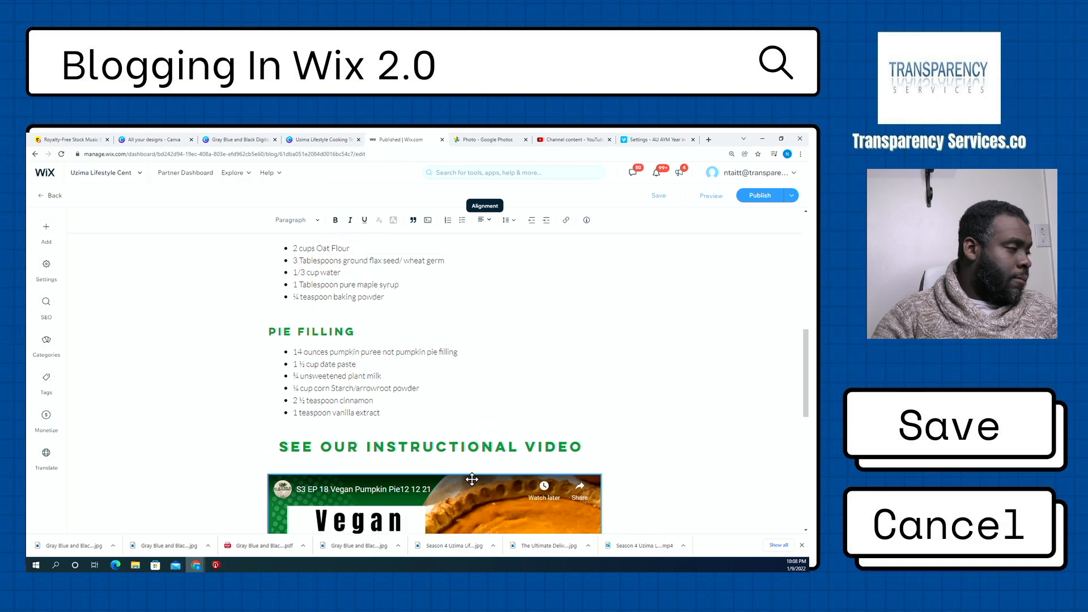
- Add the subheading "DATE PASTE" below the pie filling list and format it as Heading 3
click(432, 414)
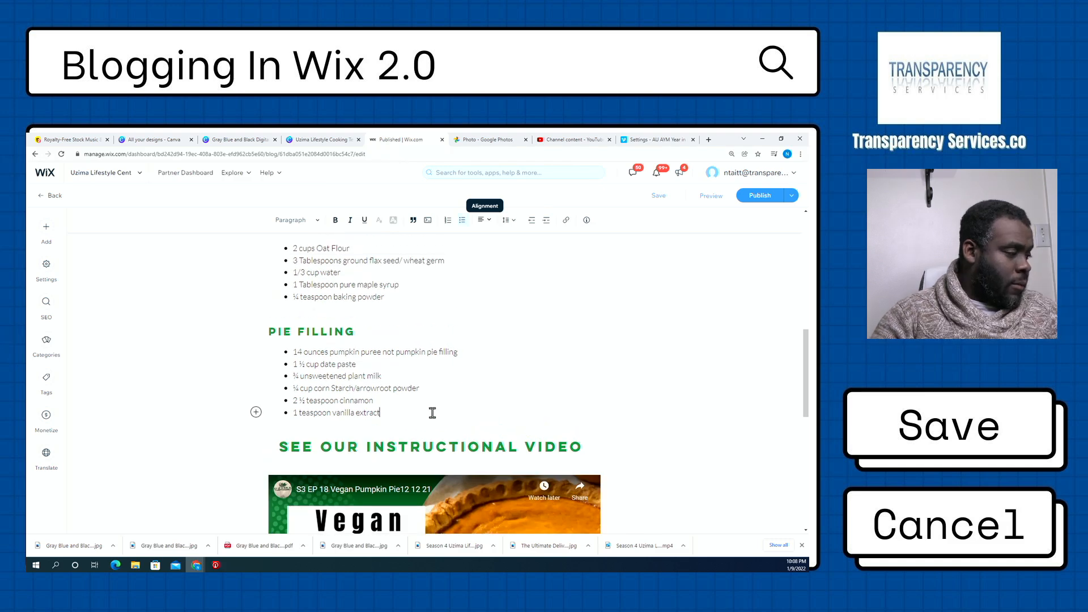
key(Return)
key(Return)
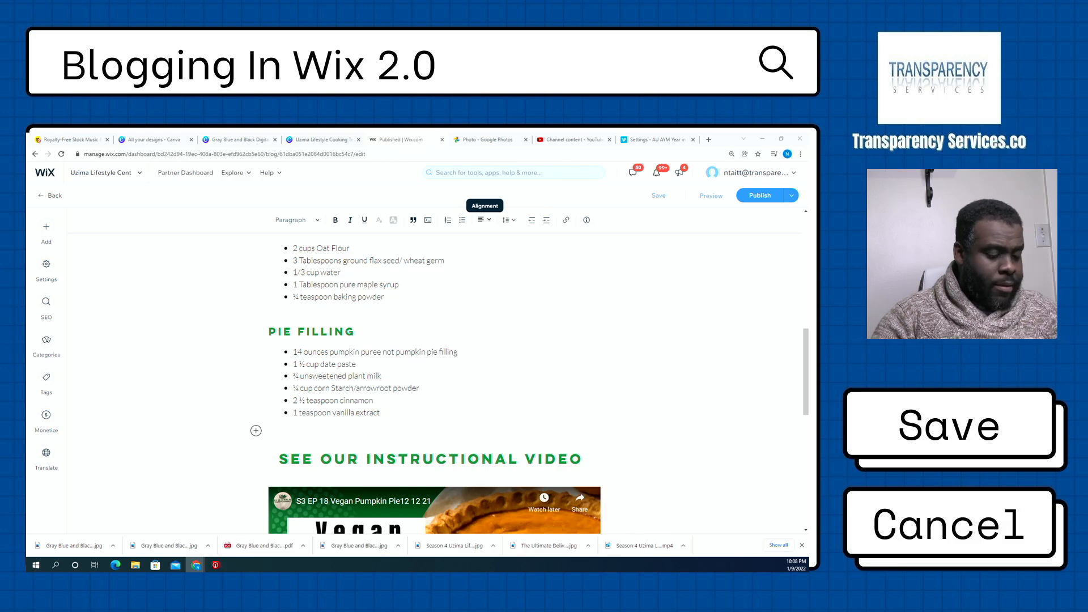
click(298, 436)
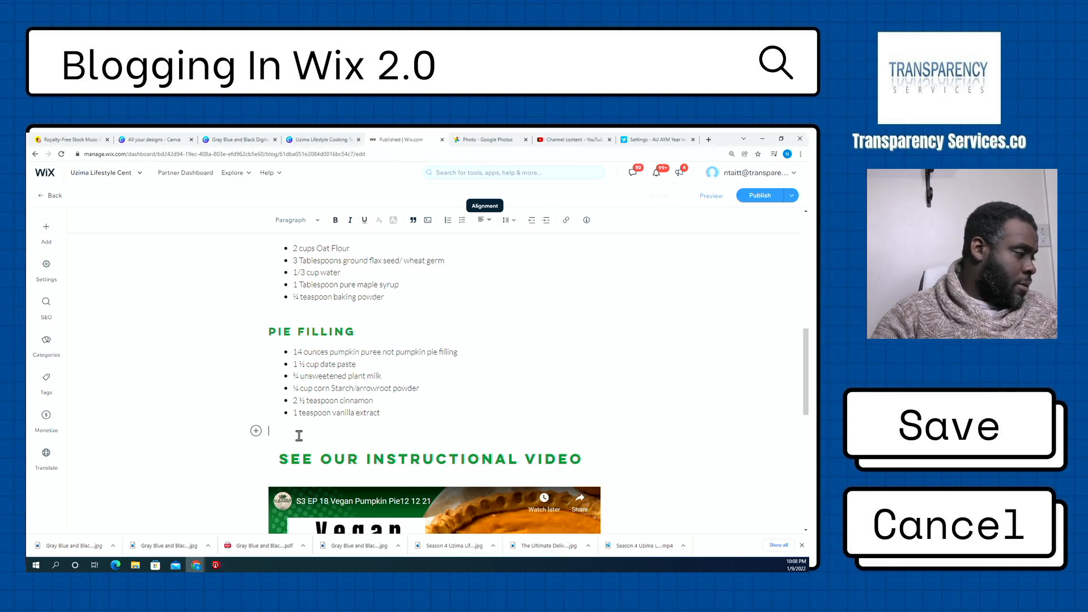
text(DATE PASTE)
drag(325, 436, 228, 437)
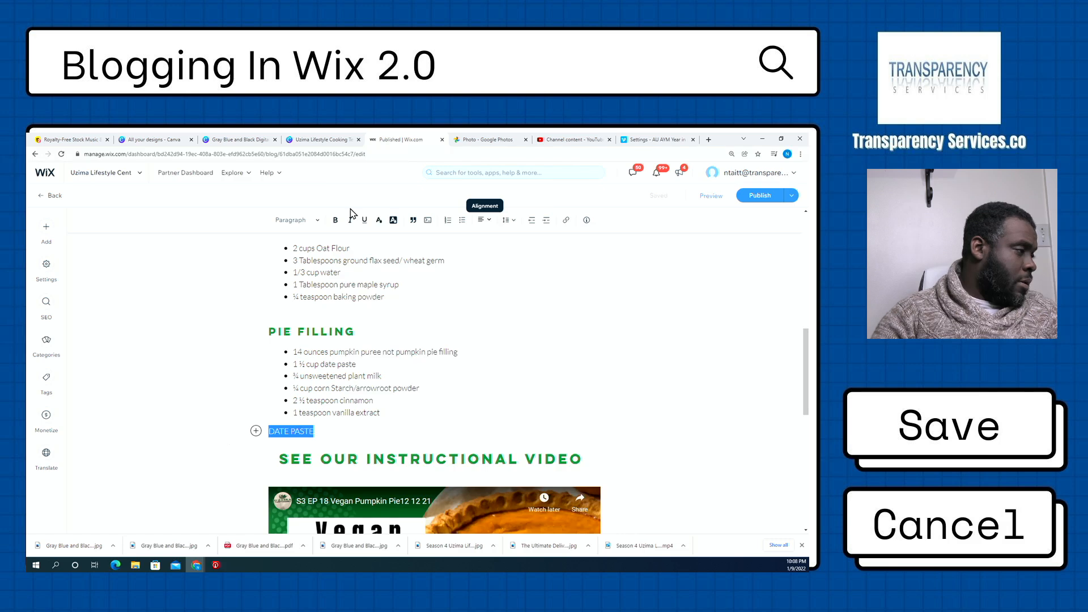
click(312, 221)
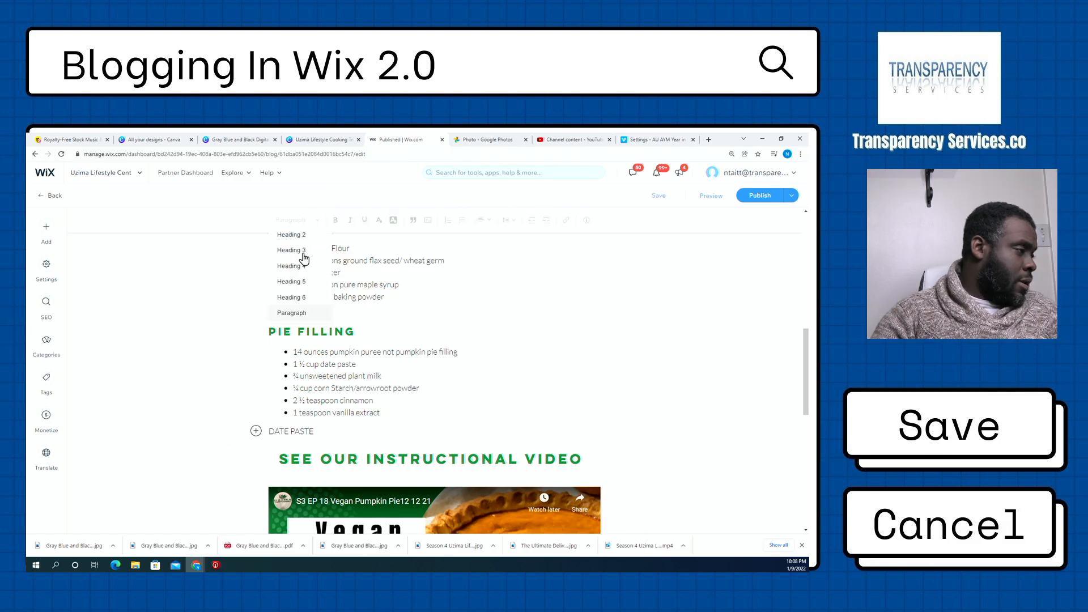
click(305, 256)
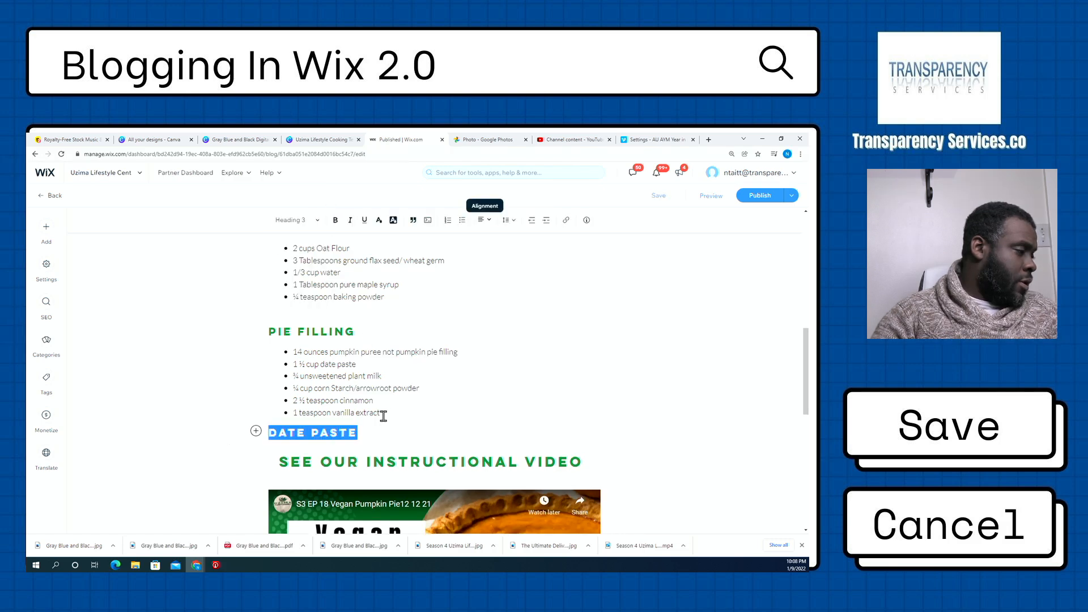
click(380, 435)
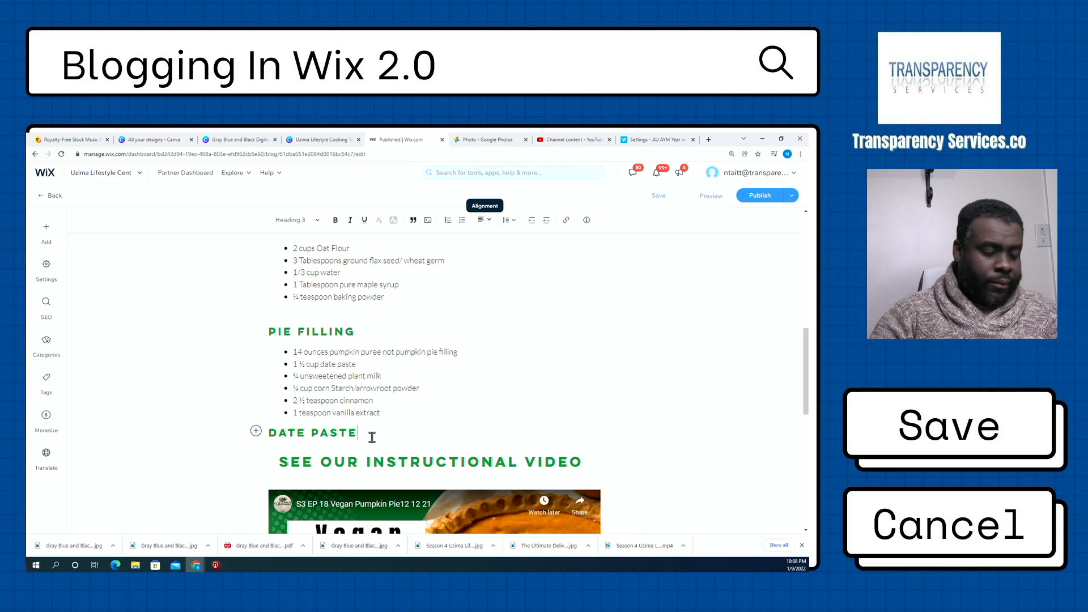
scroll(371, 437, down, 1)
scroll(372, 437, up, 1)
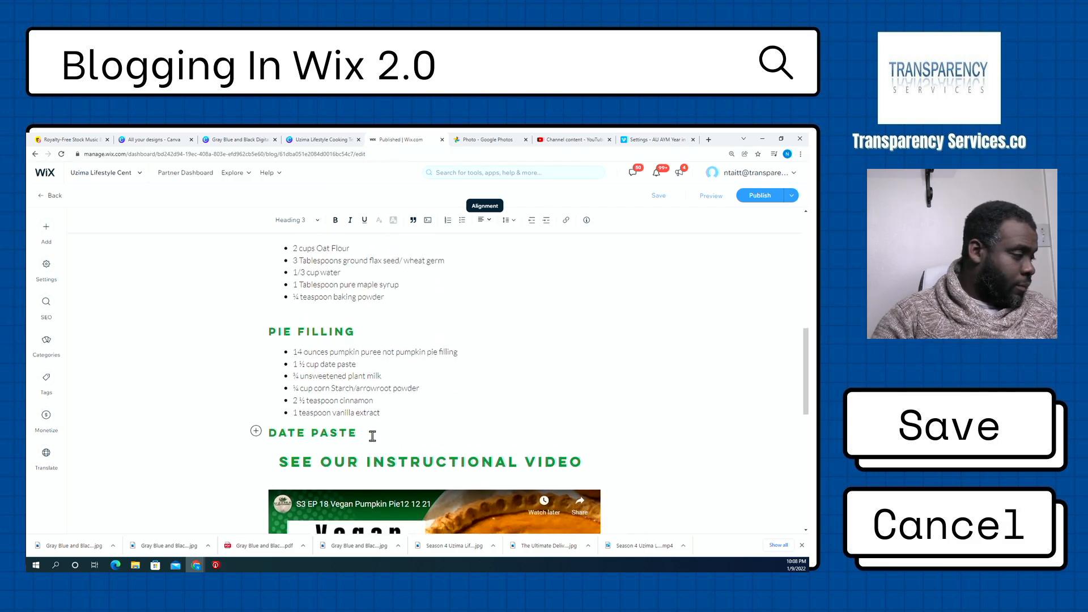
- Below the DATE PASTE heading, add "16 ounces pitted dates/ 2cups packed tightly" and "½ cup water" in Paragraph style
key(Return)
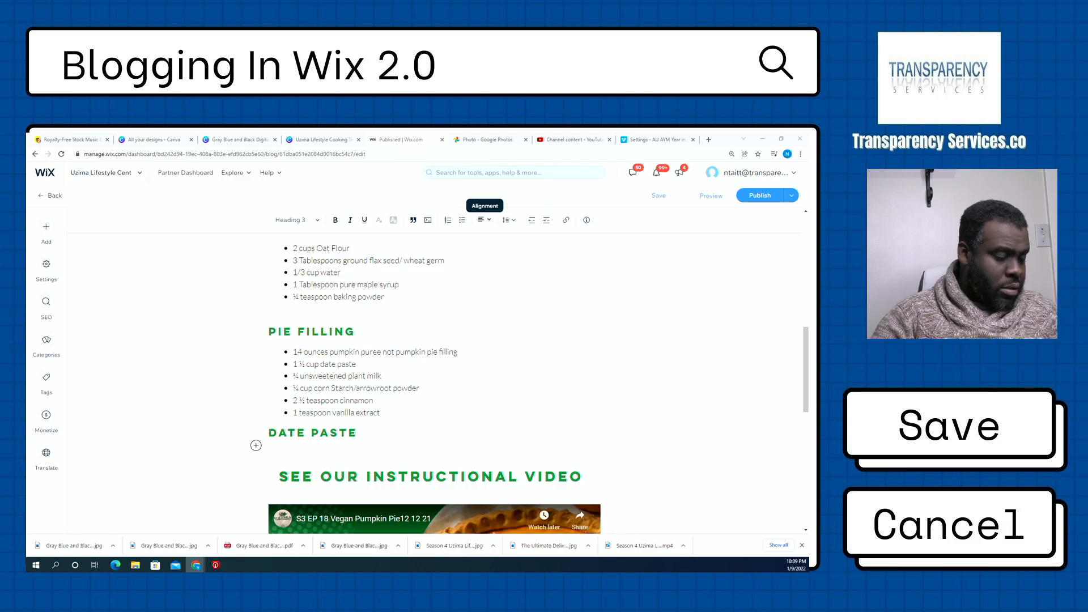
click(299, 451)
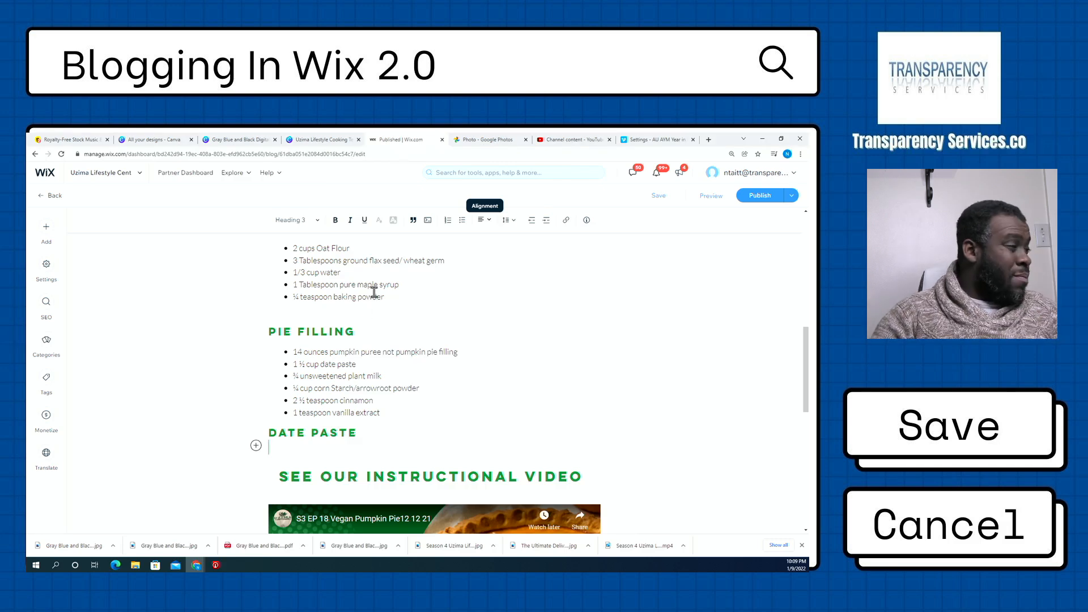
click(312, 222)
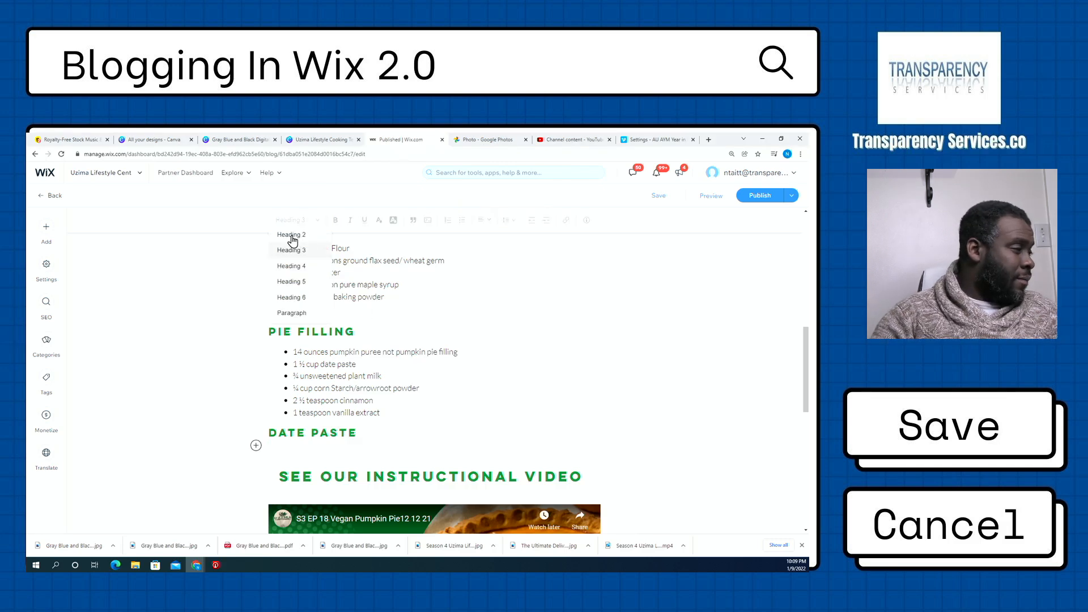
click(309, 314)
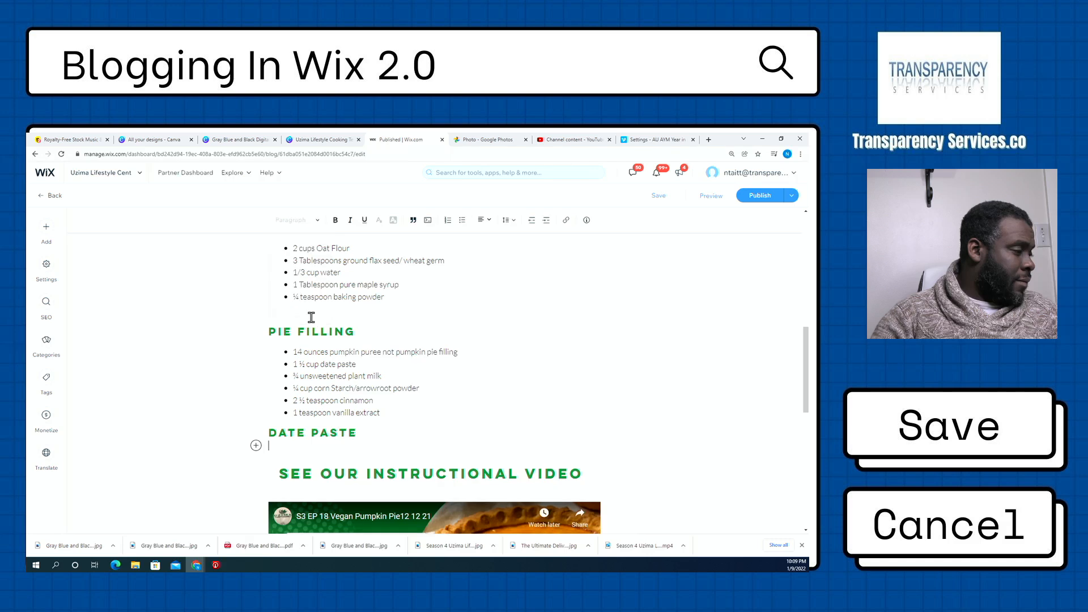
text(16 ounces pitted dates/ 2cups packed tightly  ½ cup water)
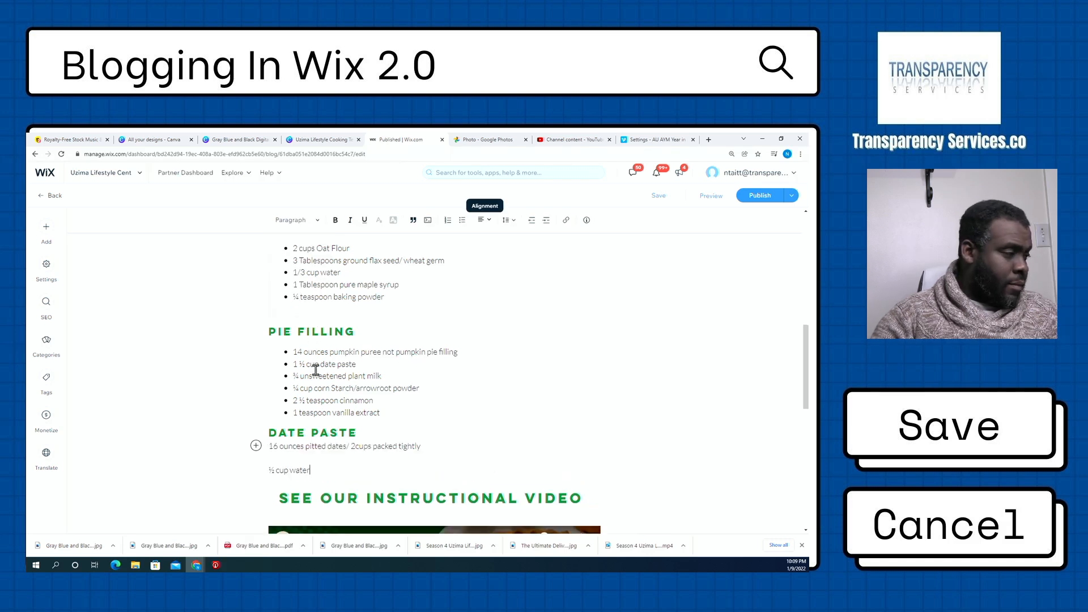
- Turn the pitted dates and "½ cup water" lines into a bulleted list, removing the gap between them
click(272, 447)
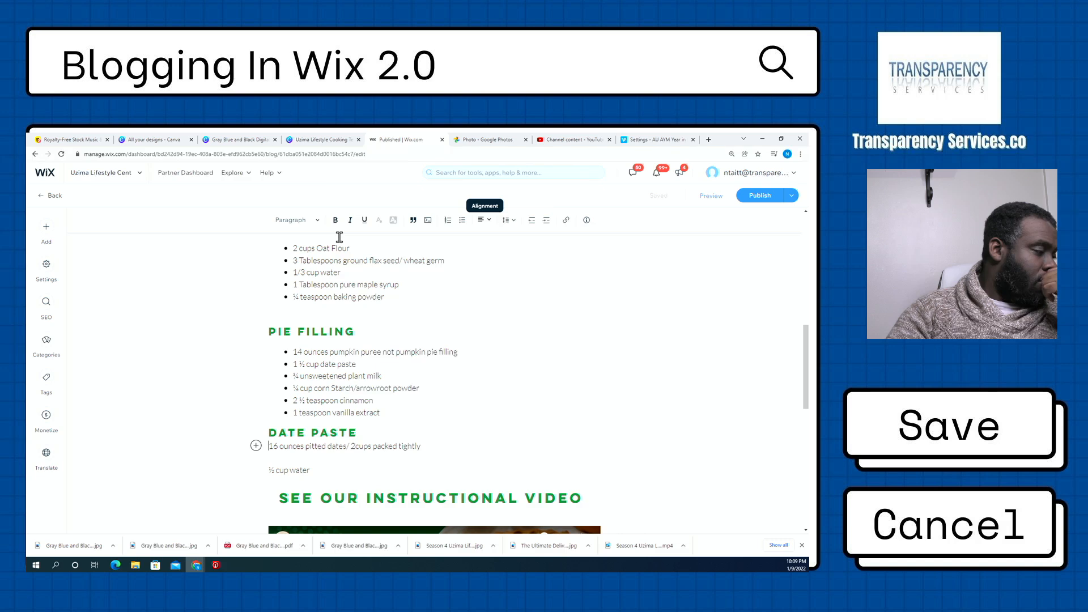
click(462, 222)
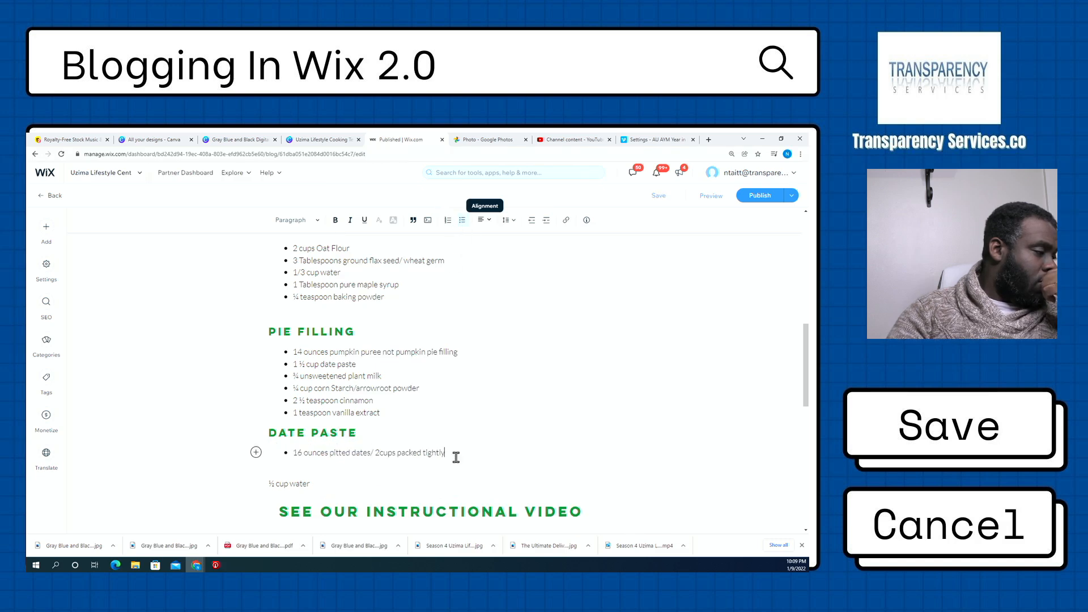
key(Delete)
key(Delete)
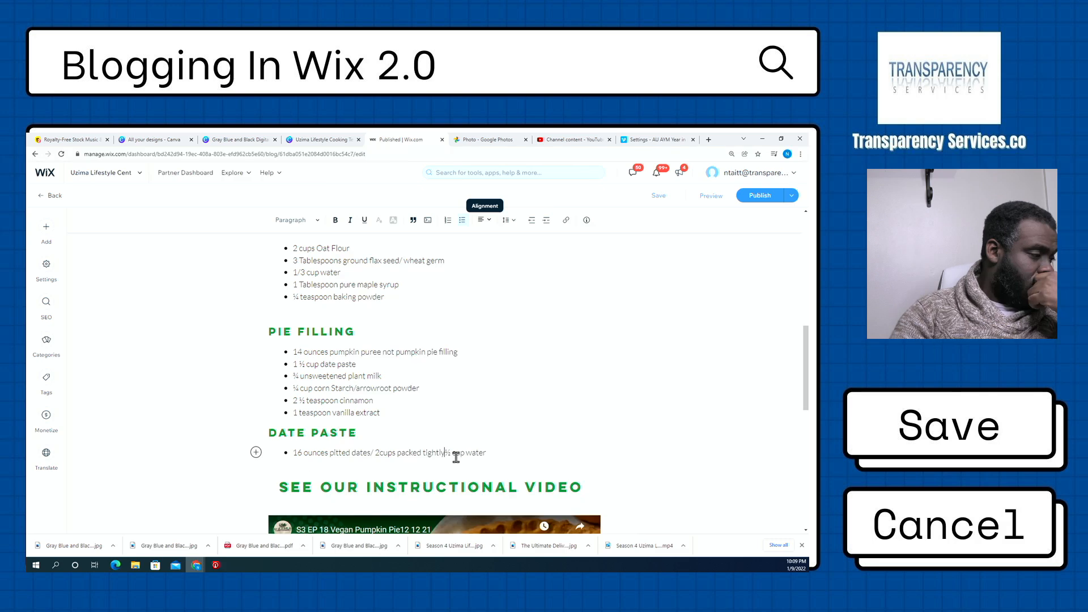
key(Return)
scroll(456, 457, down, 8)
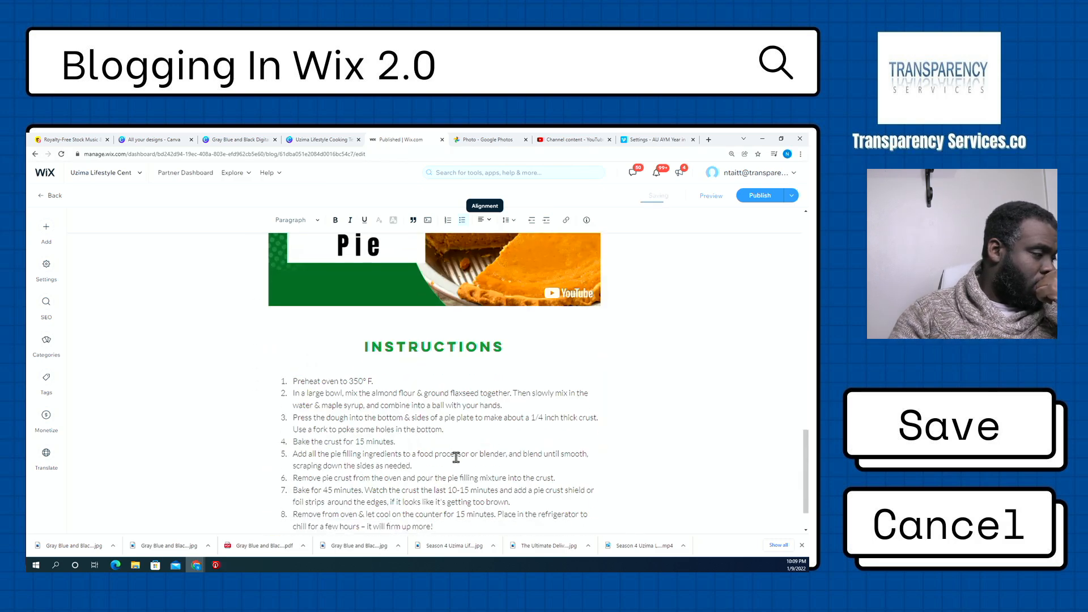
scroll(455, 456, down, 1)
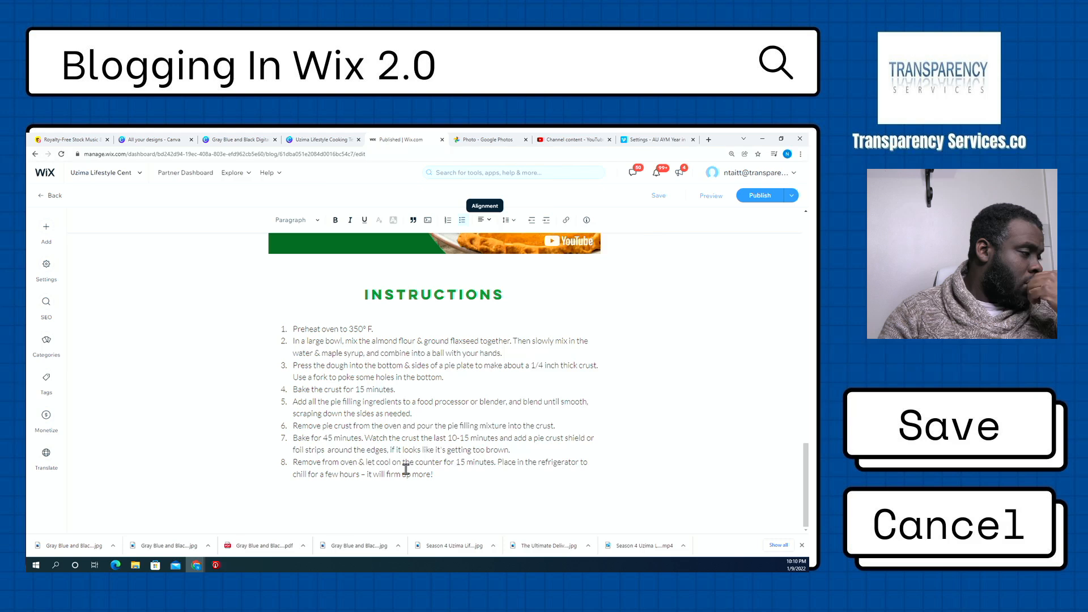
- Copy the "Date Paste" heading from the ingredients section and paste it below the last item of the instructions list
scroll(470, 465, up, 2)
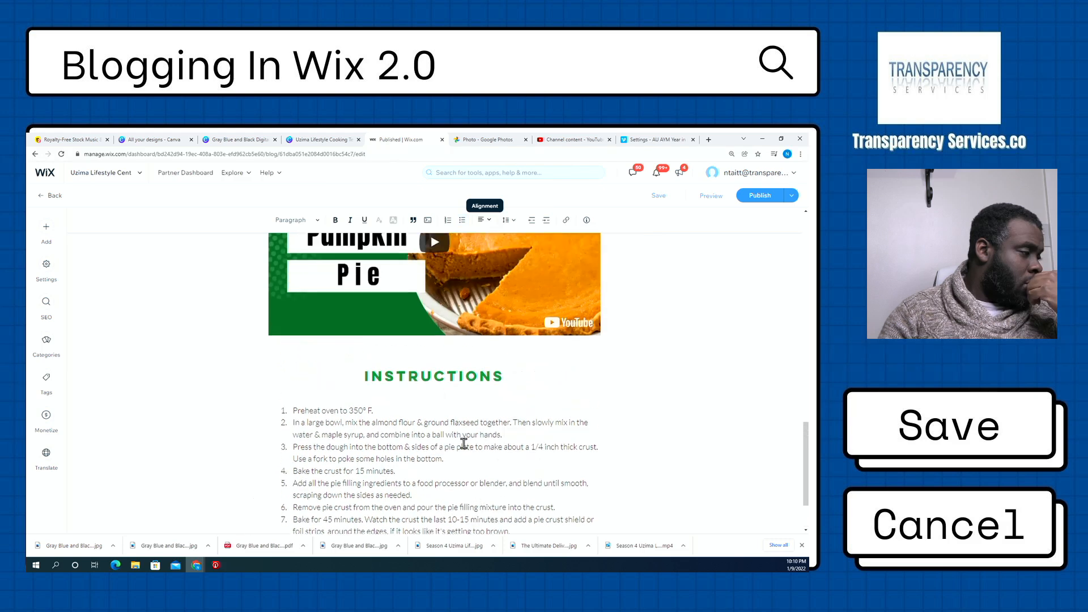
scroll(464, 443, up, 6)
drag(270, 301, 365, 302)
key(ctrl+c)
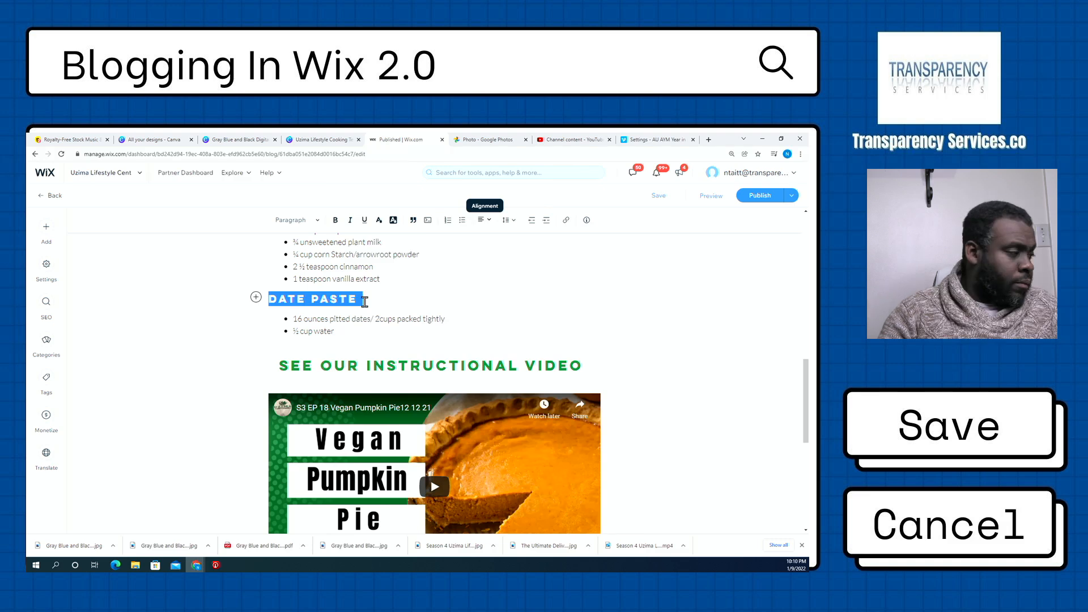
scroll(365, 302, down, 6)
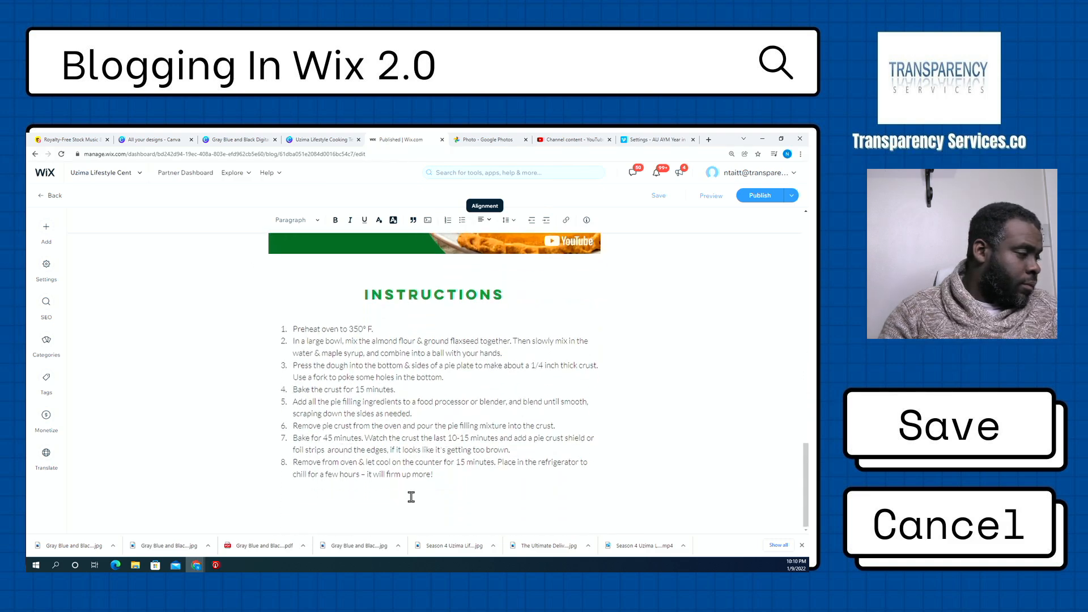
click(411, 497)
key(ctrl+v)
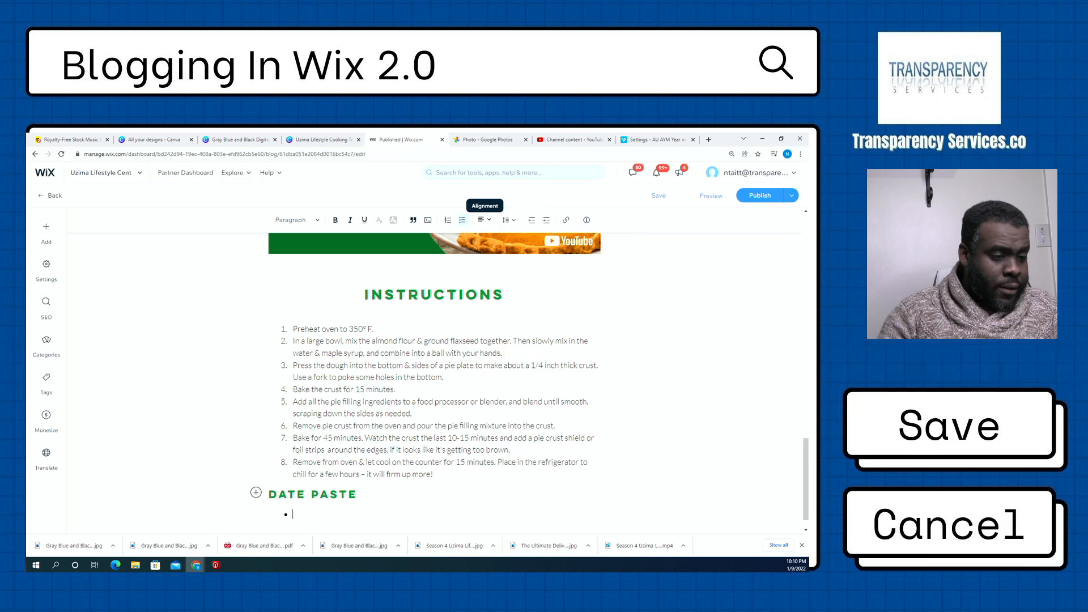
- Paste the date paste directions under the new "Date Paste" heading and turn the first line into a numbered item
key(alt+Tab)
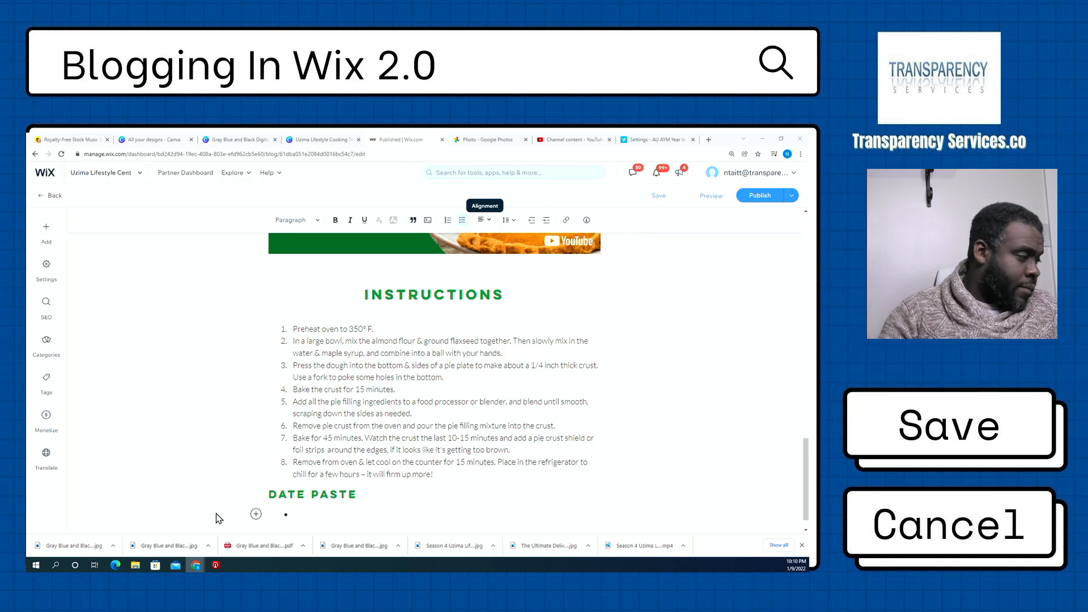
click(294, 514)
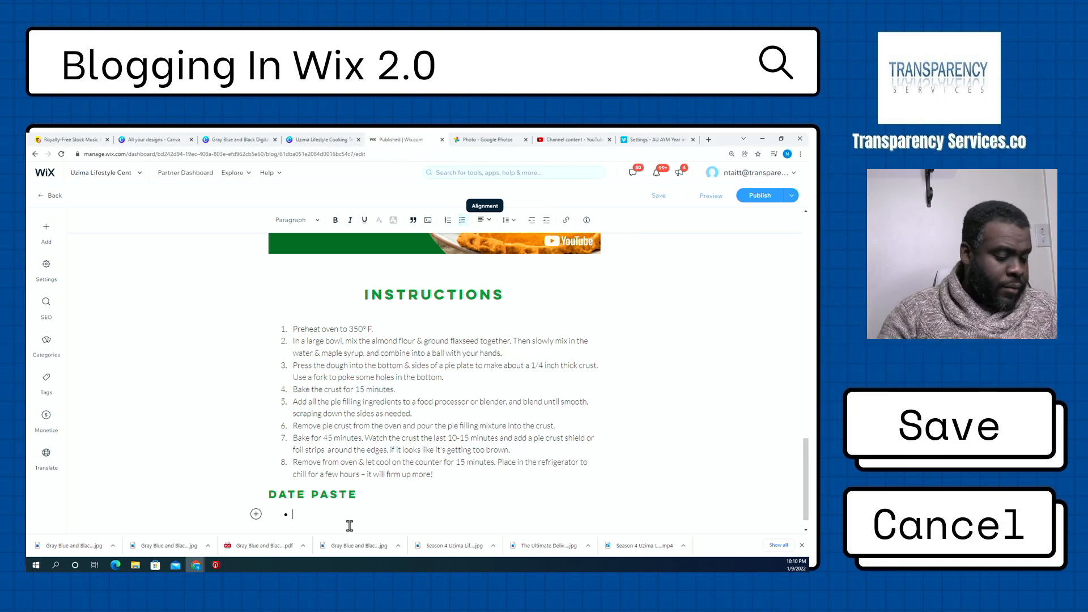
key(ctrl+v)
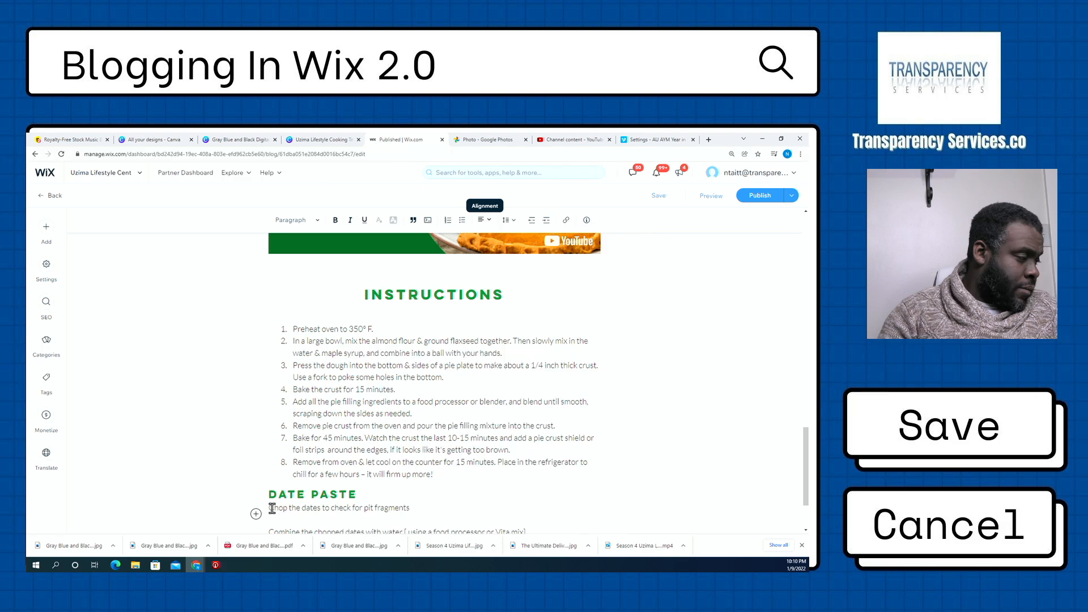
click(448, 220)
- Remove the blank lines between the date paste directions and make the remaining three lines numbered items 2 to 4
scroll(517, 493, down, 2)
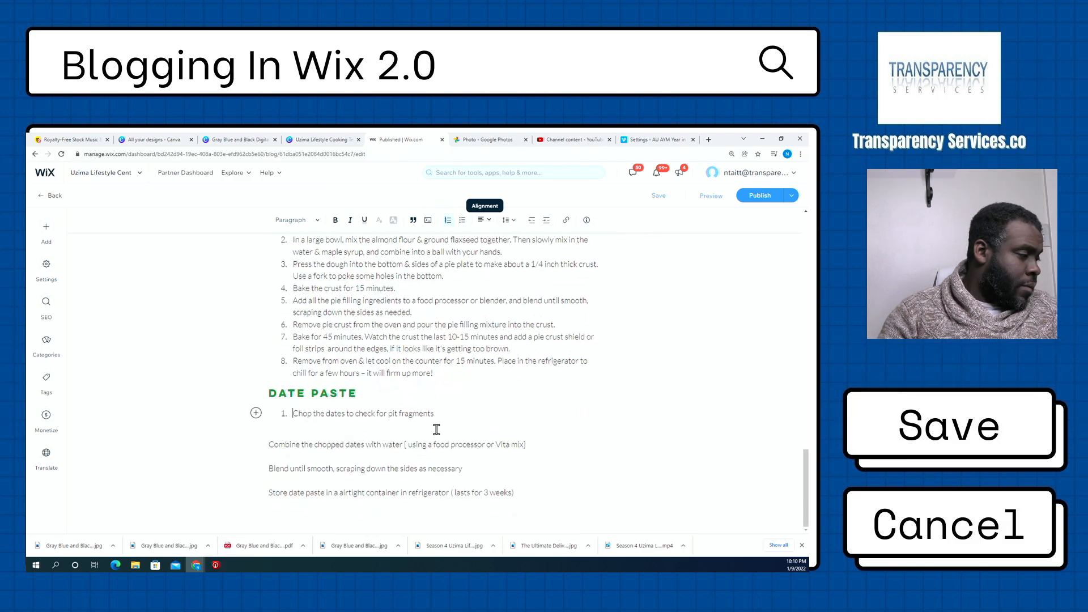
click(446, 413)
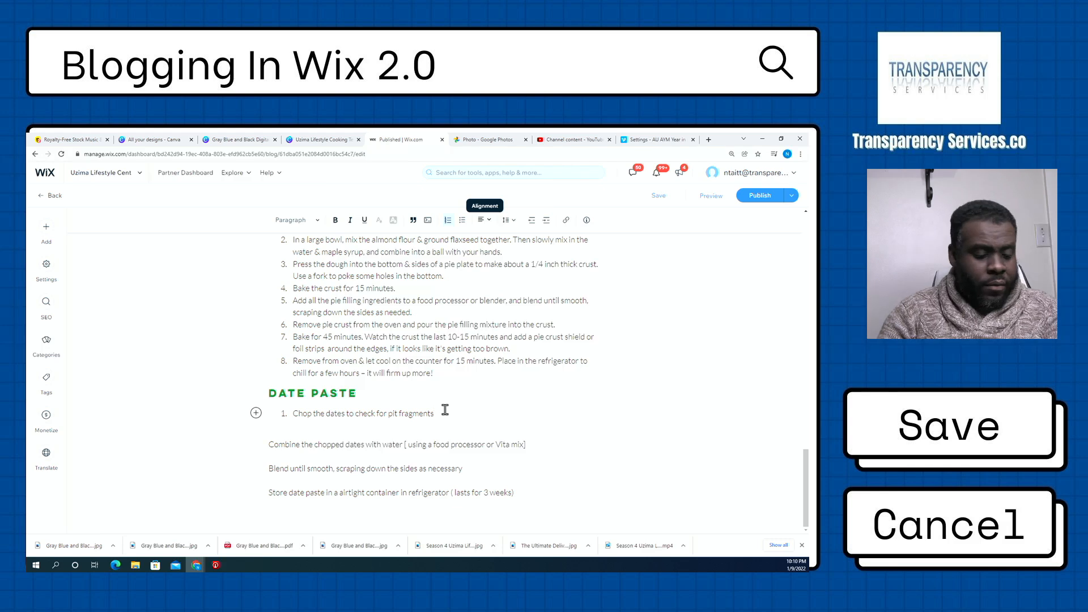
key(Delete)
key(Delete)
key(Return)
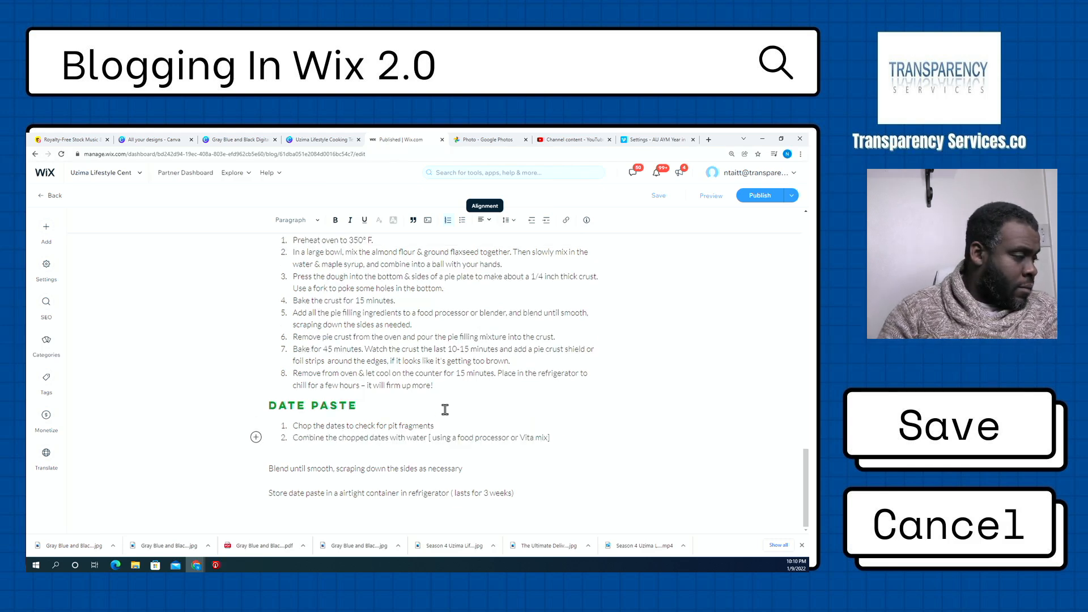
click(556, 438)
key(Delete)
key(Delete)
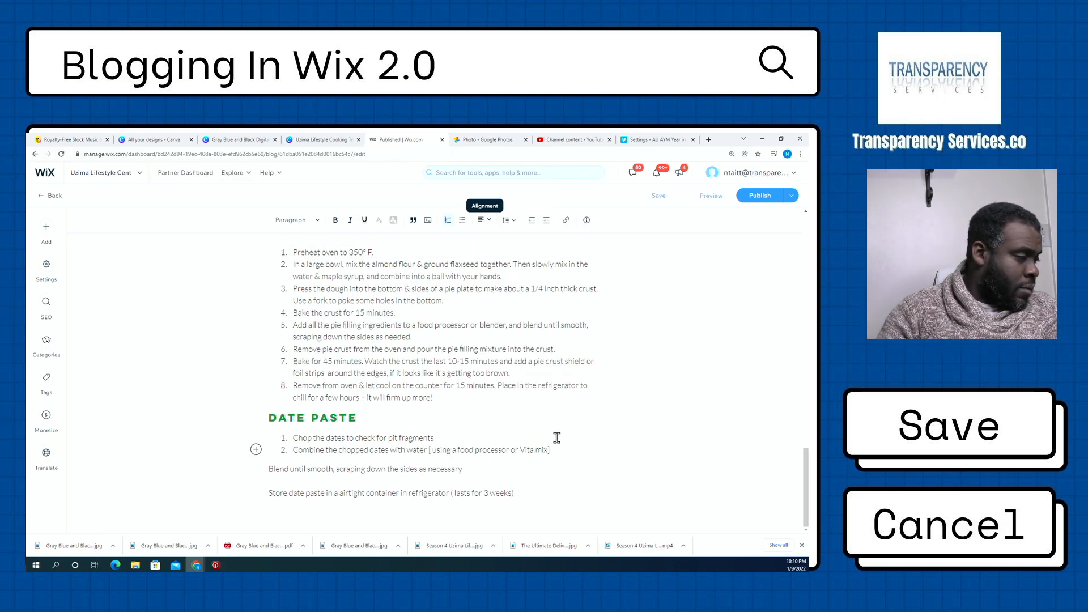
key(Return)
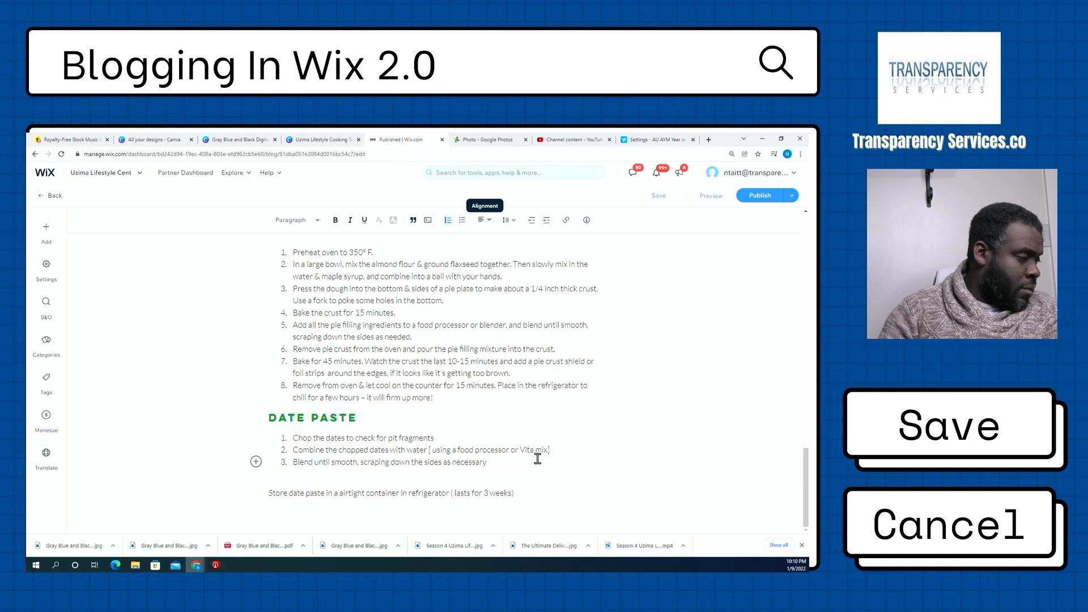
key(Delete)
key(Return)
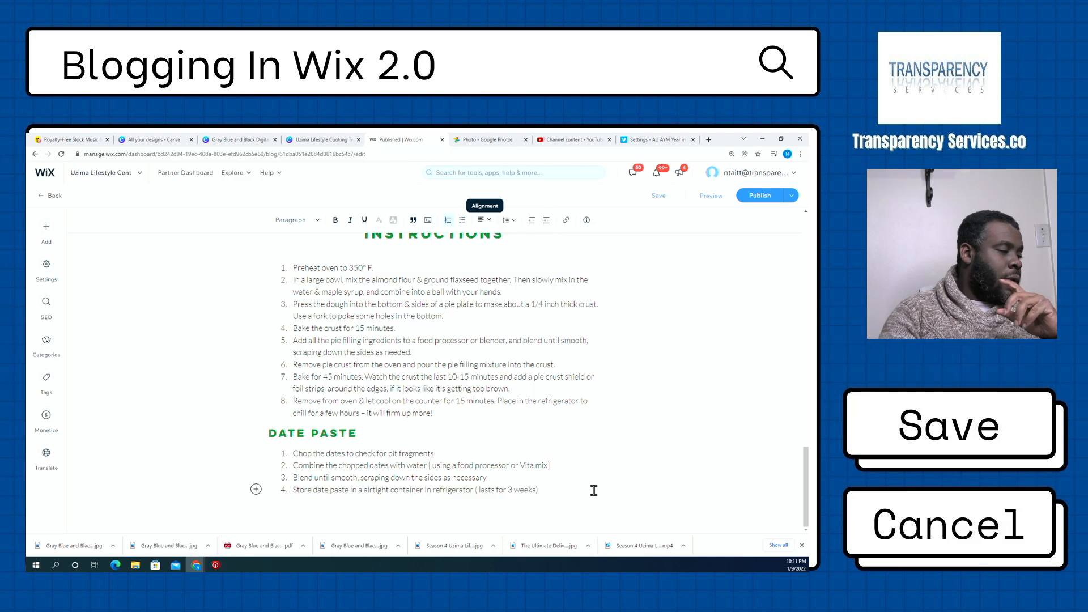
- Show the elements that can be added to the post, and end the date paste list with unnumbered blank lines below it
key(Return)
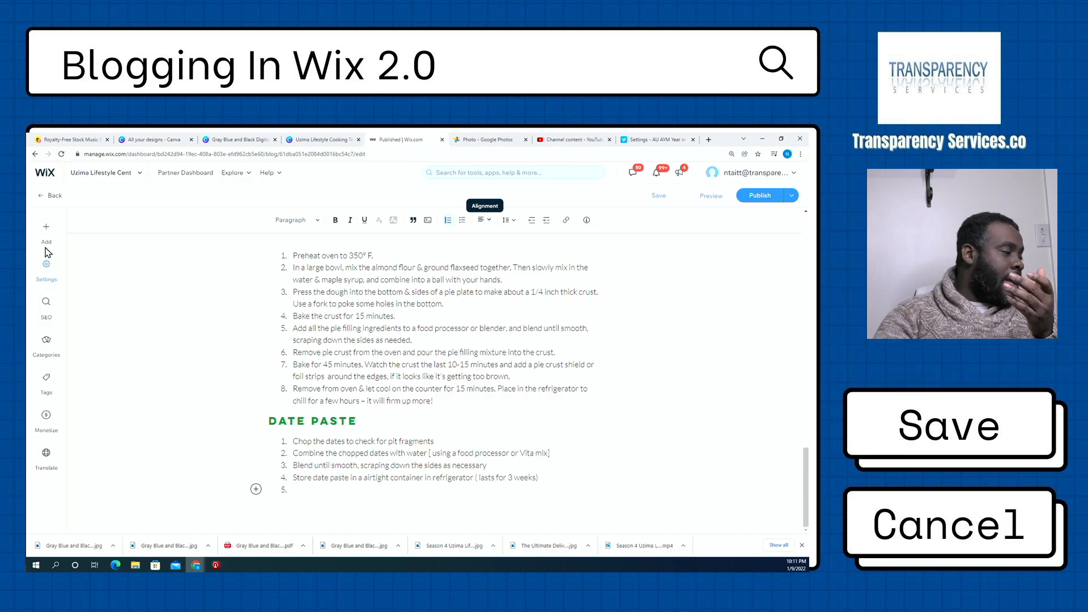
click(45, 228)
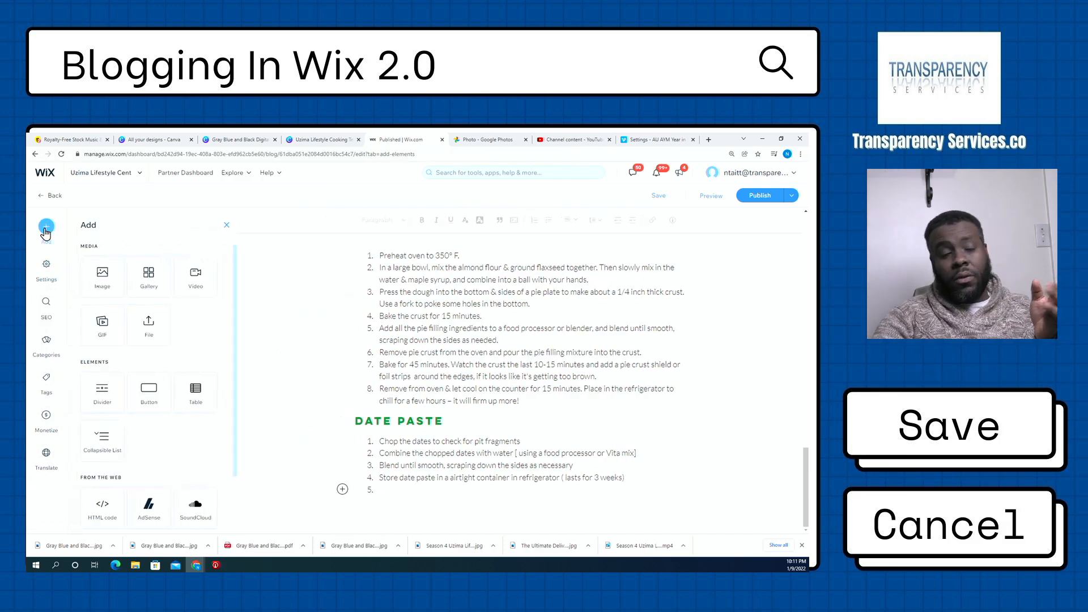
scroll(145, 340, down, 2)
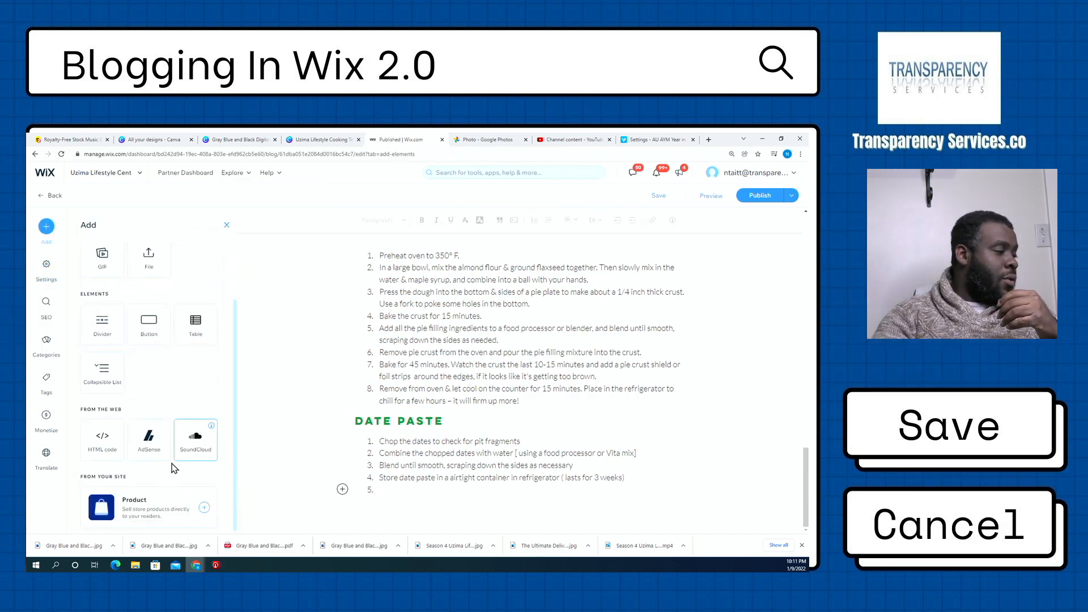
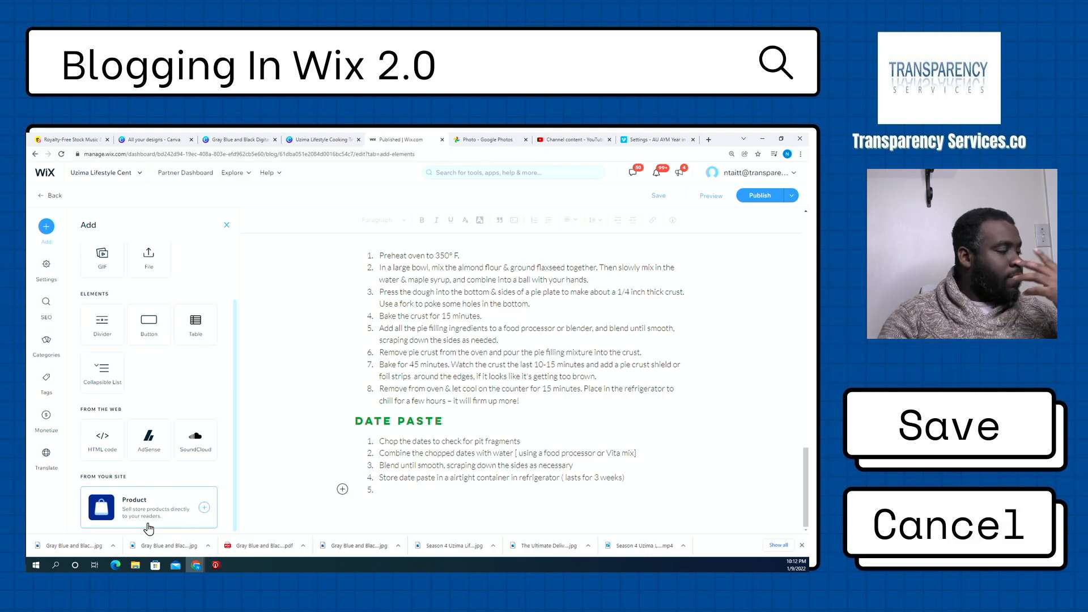
click(402, 492)
key(BackSpace)
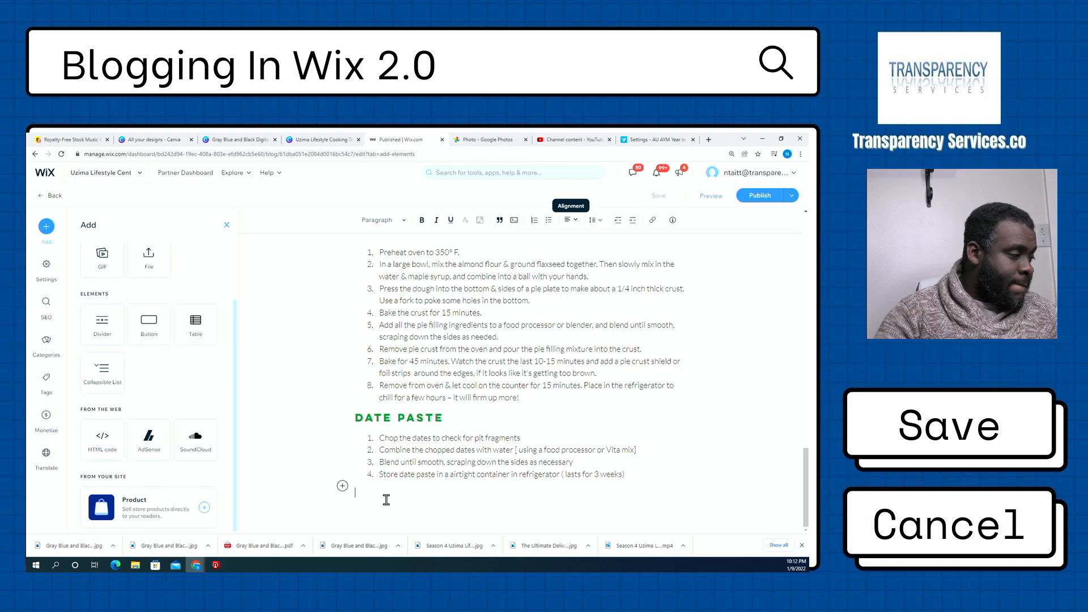
key(Return)
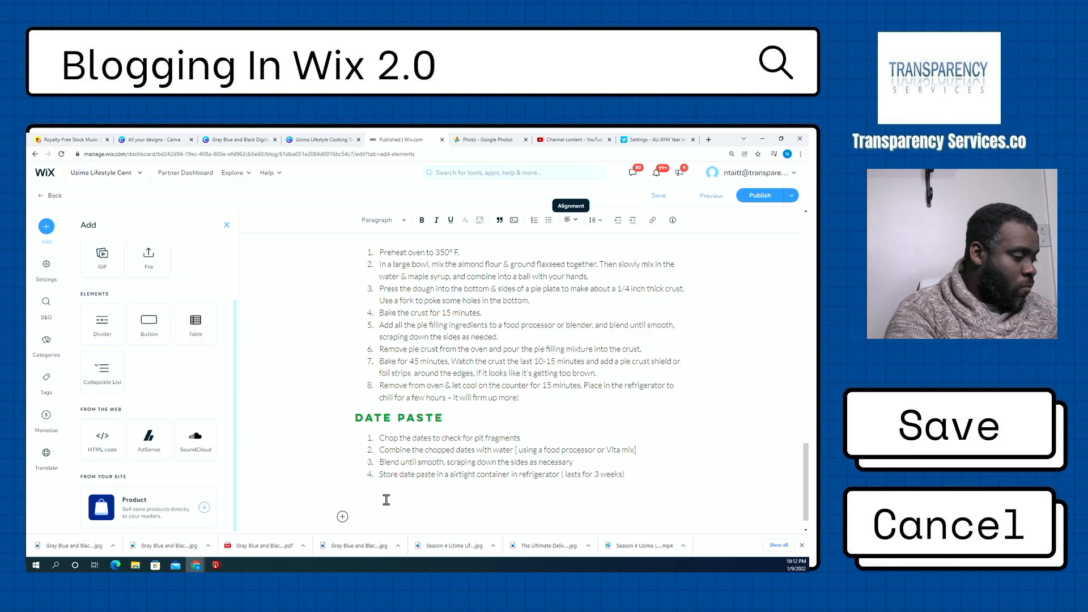
- Write "If you love this recipe" below the date paste list, correcting the spelling of "recipe" with the suggested word
text(G)
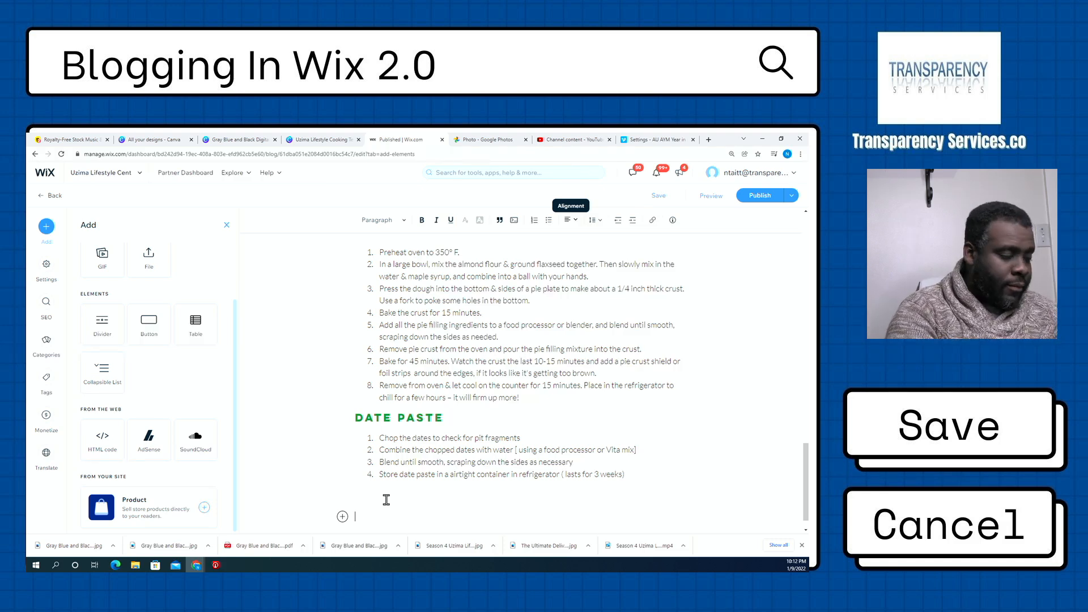
text(If you lo)
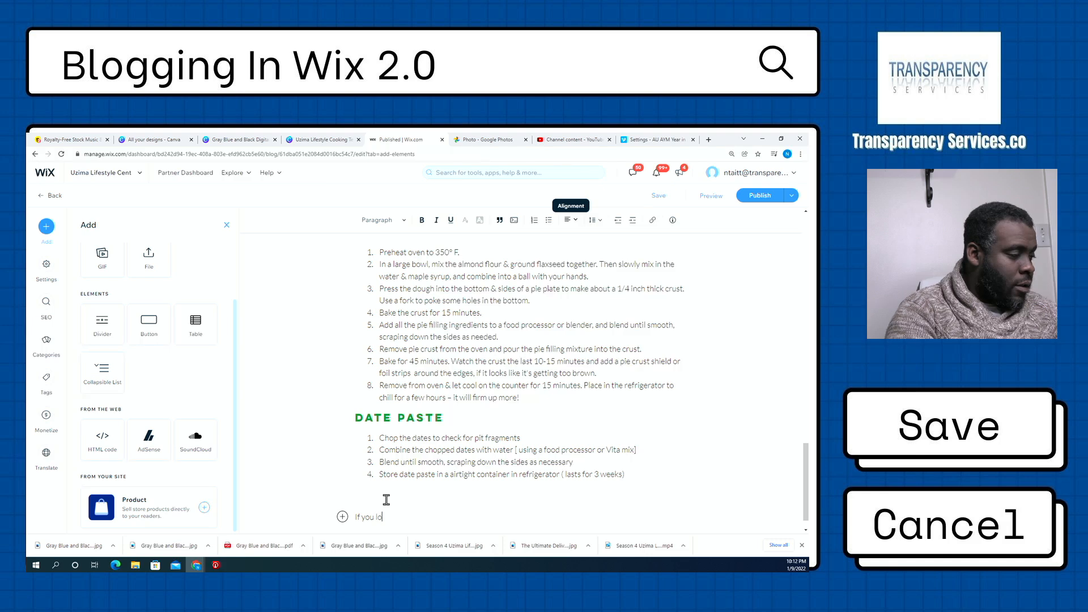
text(ve this)
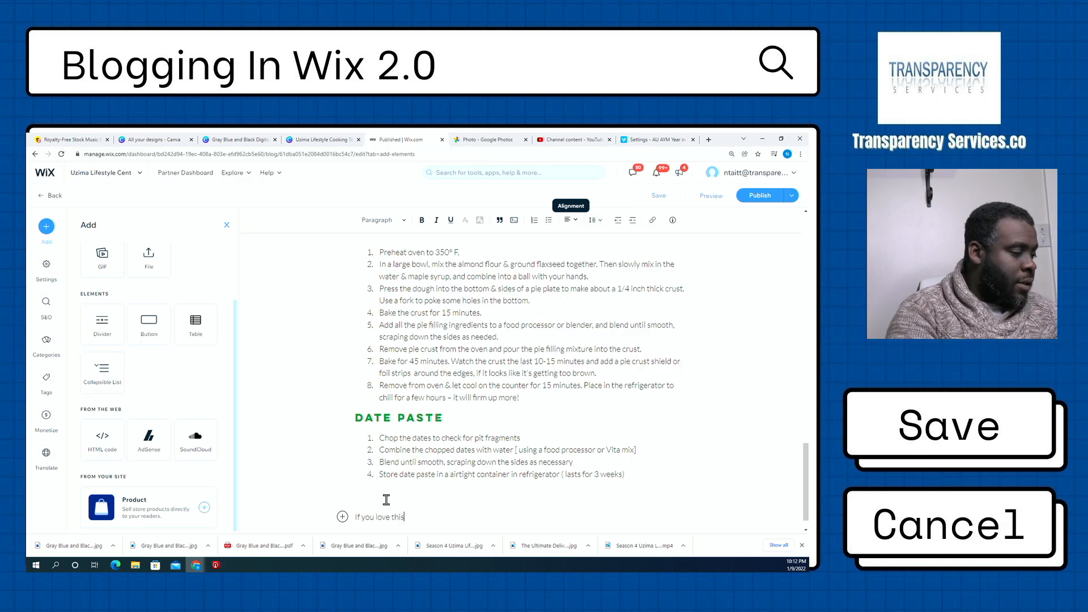
text( recepie)
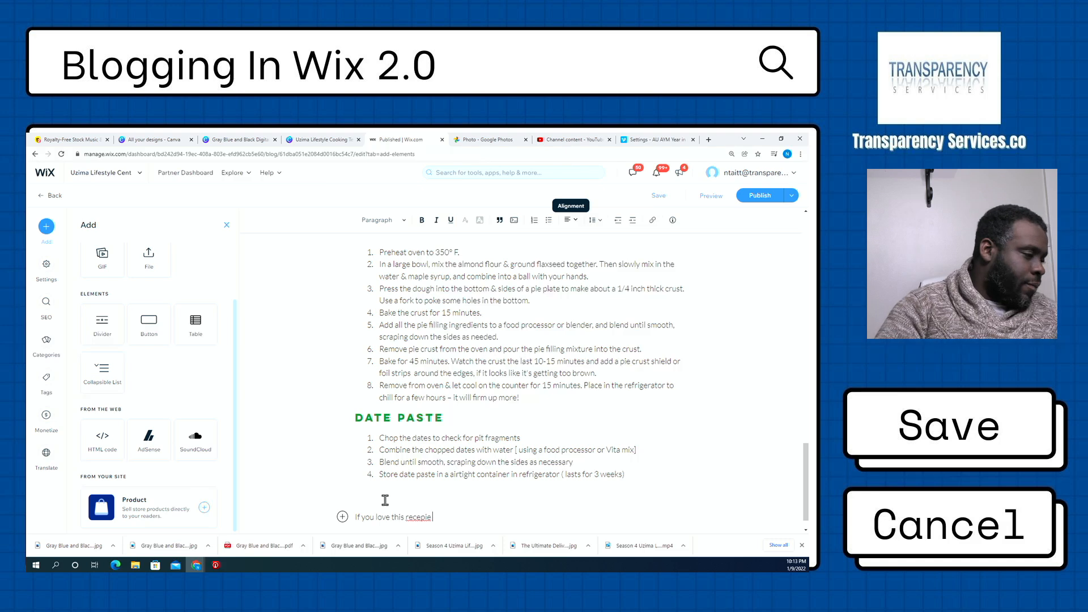
right_click(424, 517)
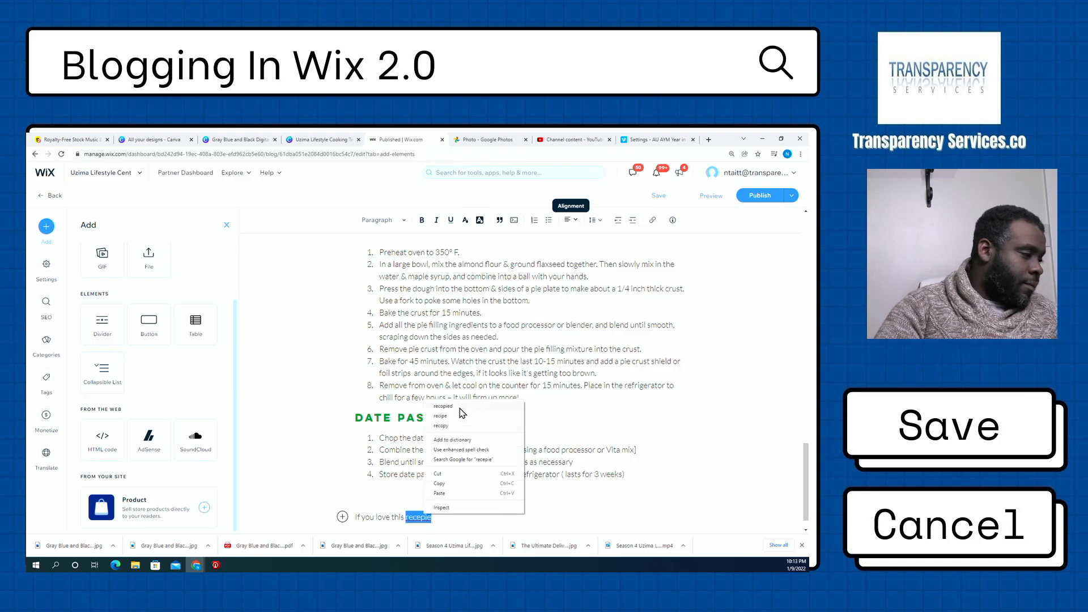
click(457, 415)
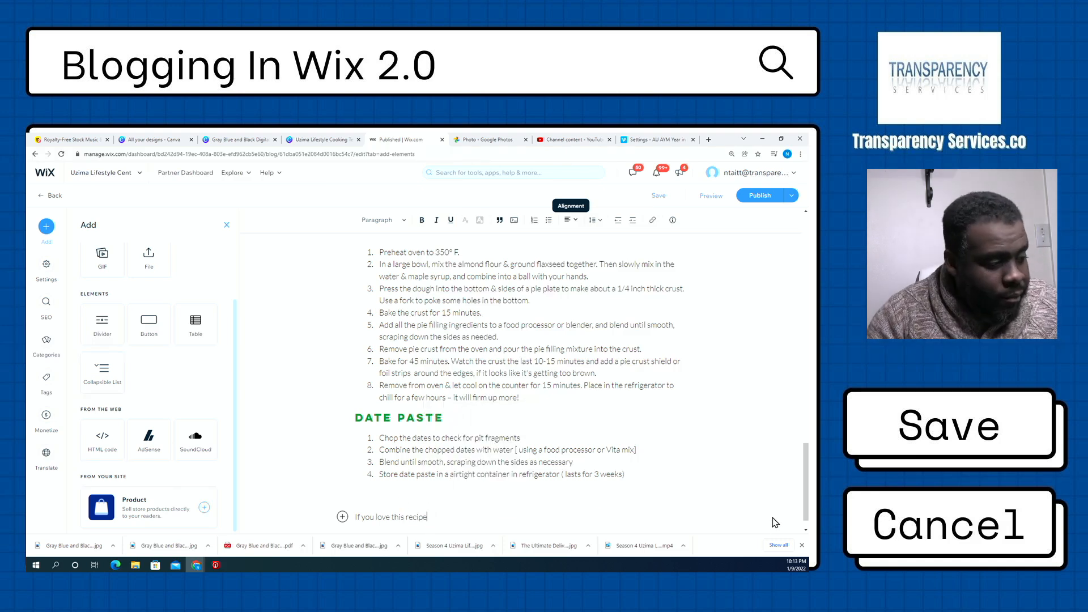
- Dismiss the browser's downloads bar and continue the closing sentence with "then you'll love our vegan cook book."
click(801, 546)
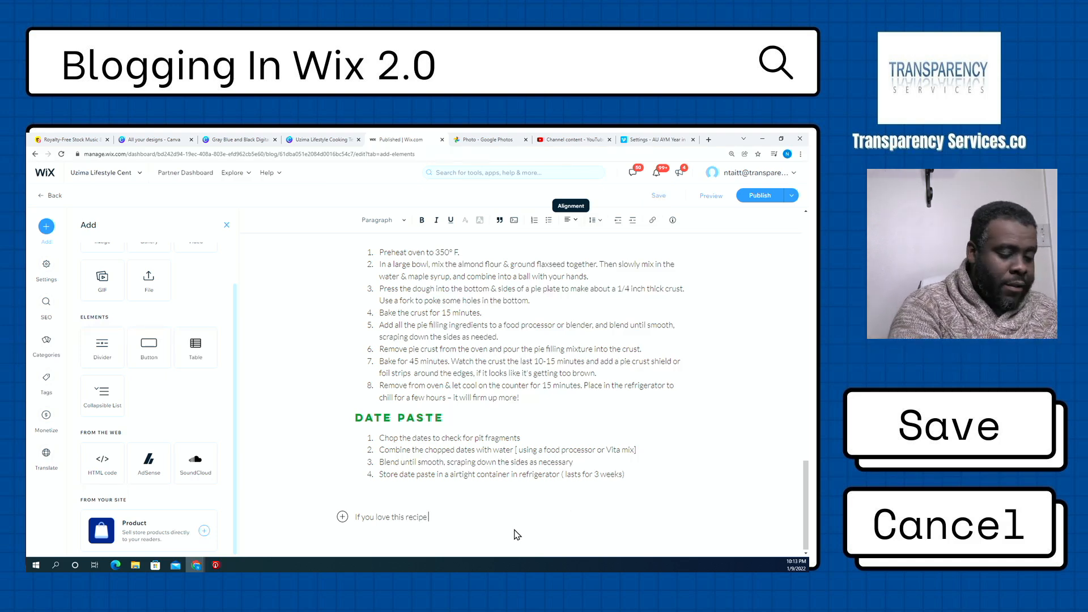
text(then you')
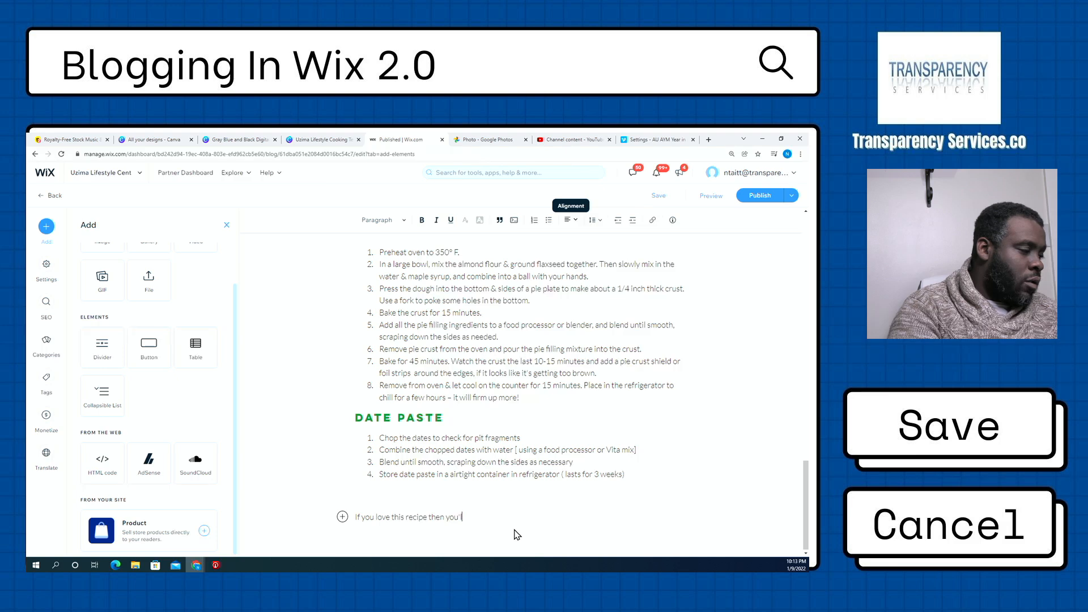
text(ll love o)
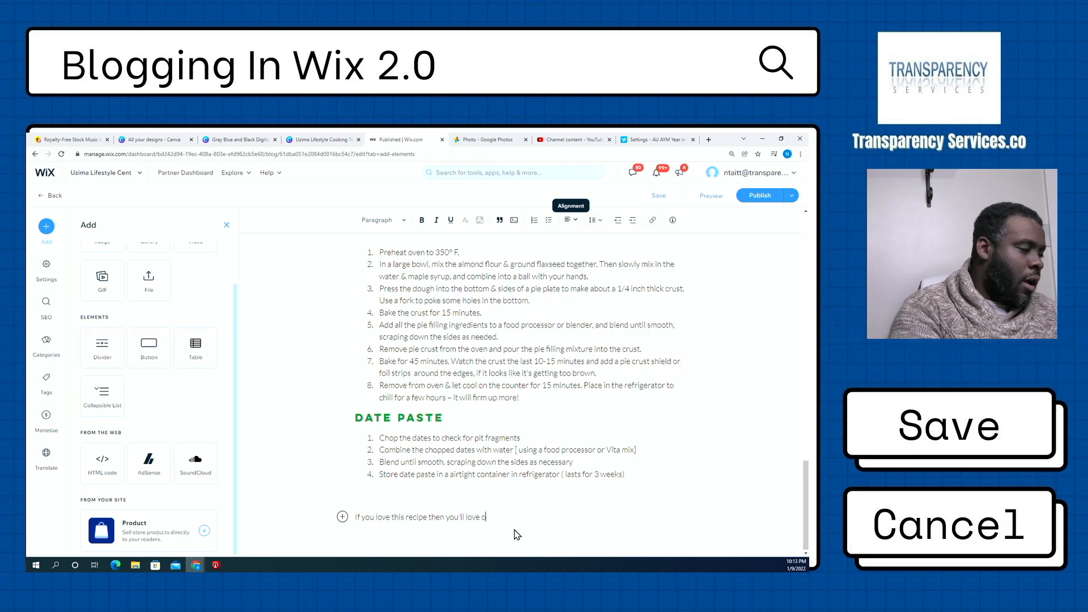
text(ur v)
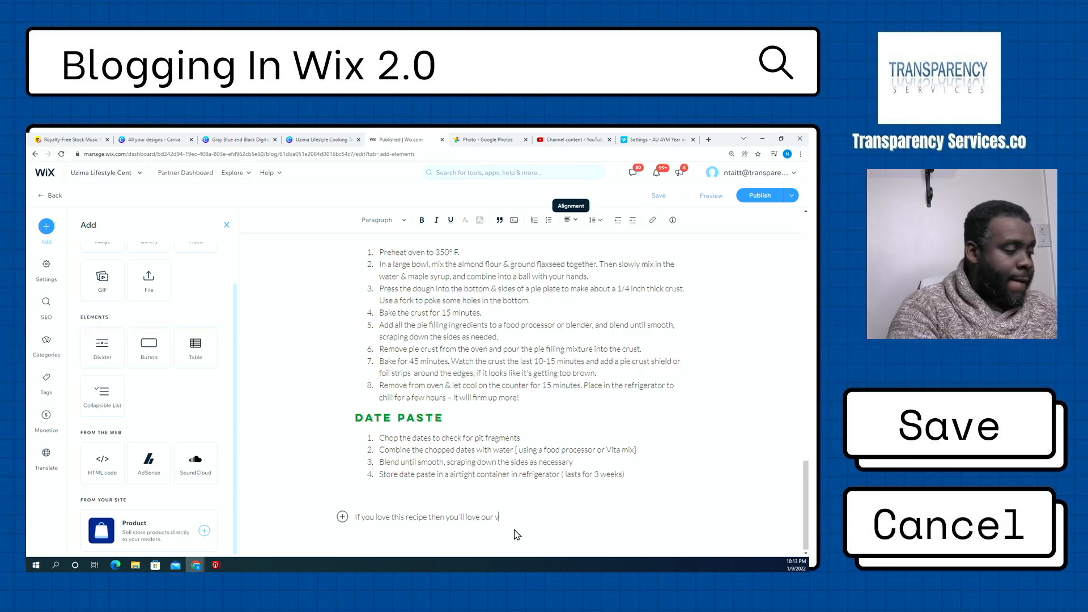
text(egan c)
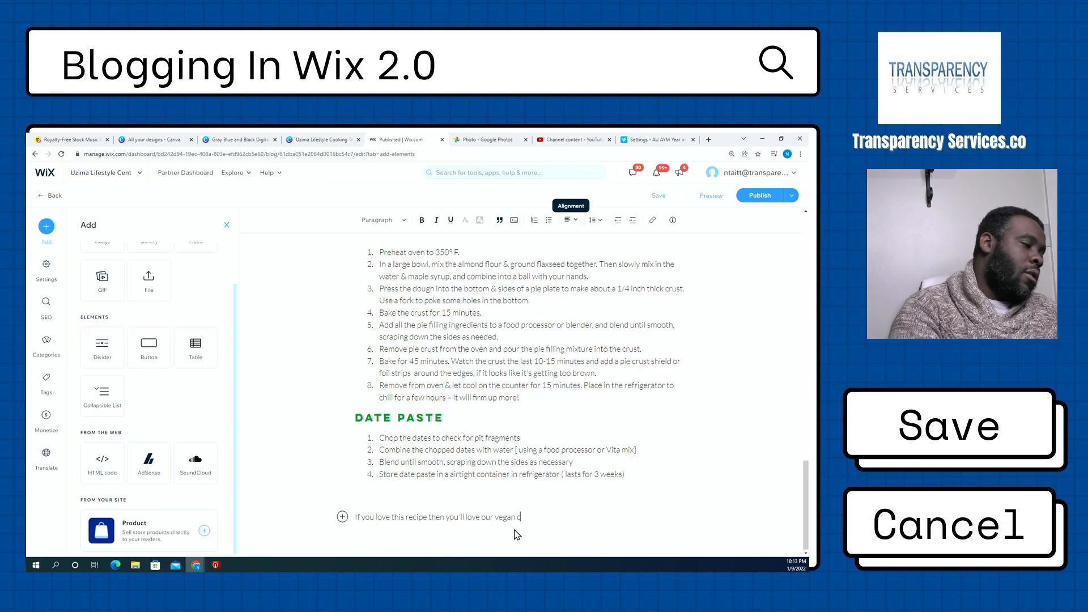
text(ook book)
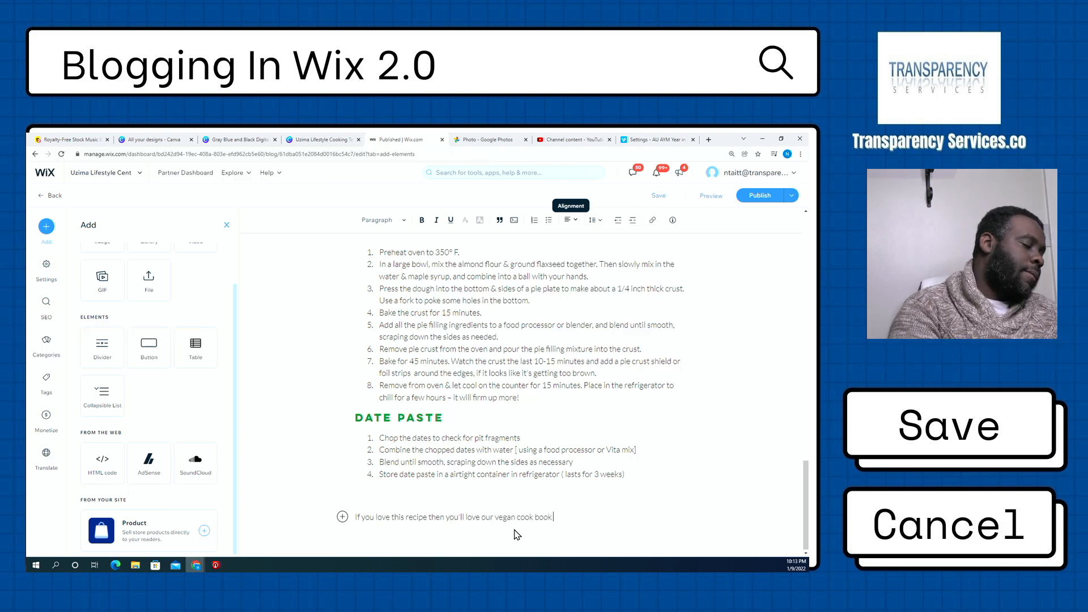
text(.)
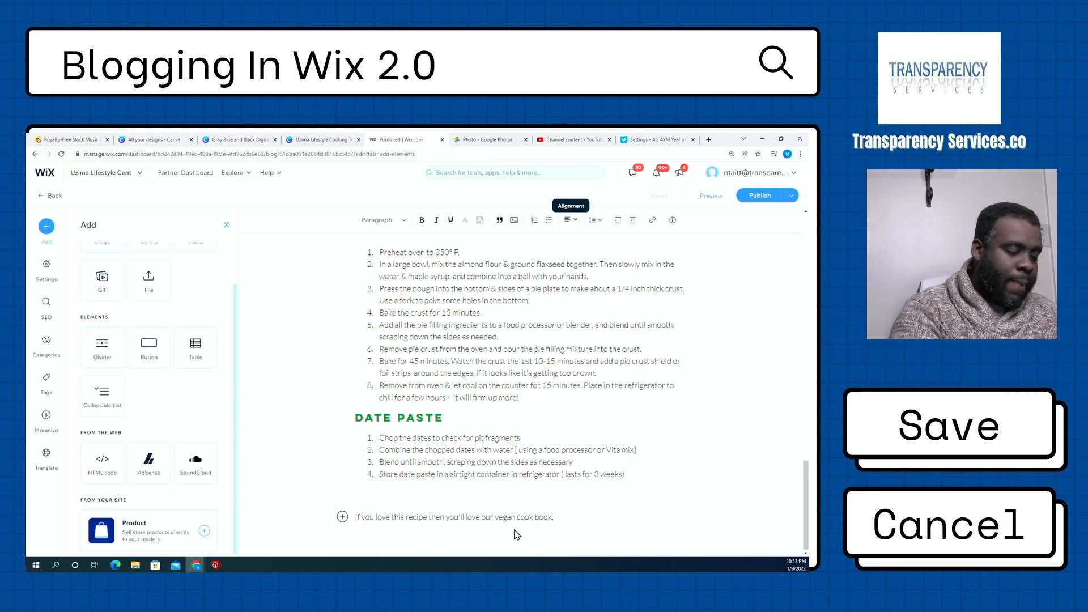
- Add "Over 60 quick nutritious meals" after the cook book sentence, correcting the misspelled "nutritious" with the suggested word
key(BackSpace)
key(BackSpace)
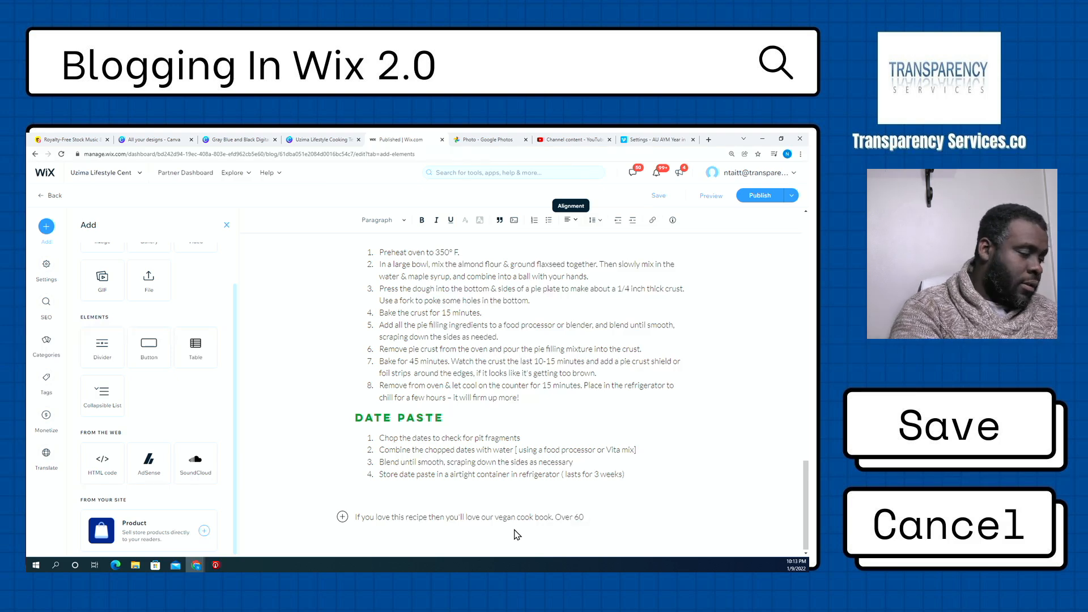
text(Over 60 quick nut)
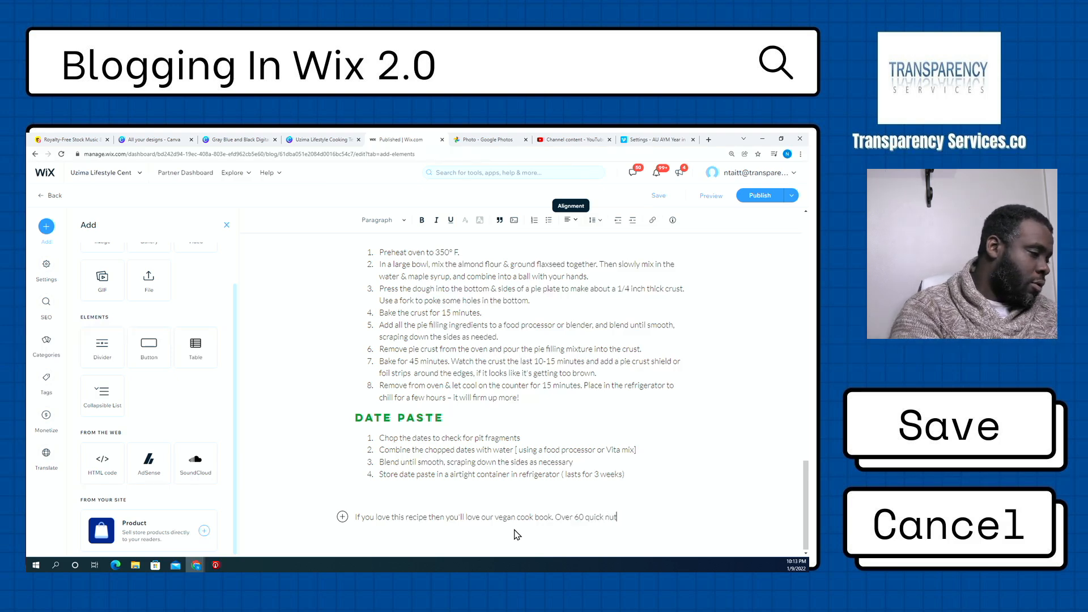
text(rotious)
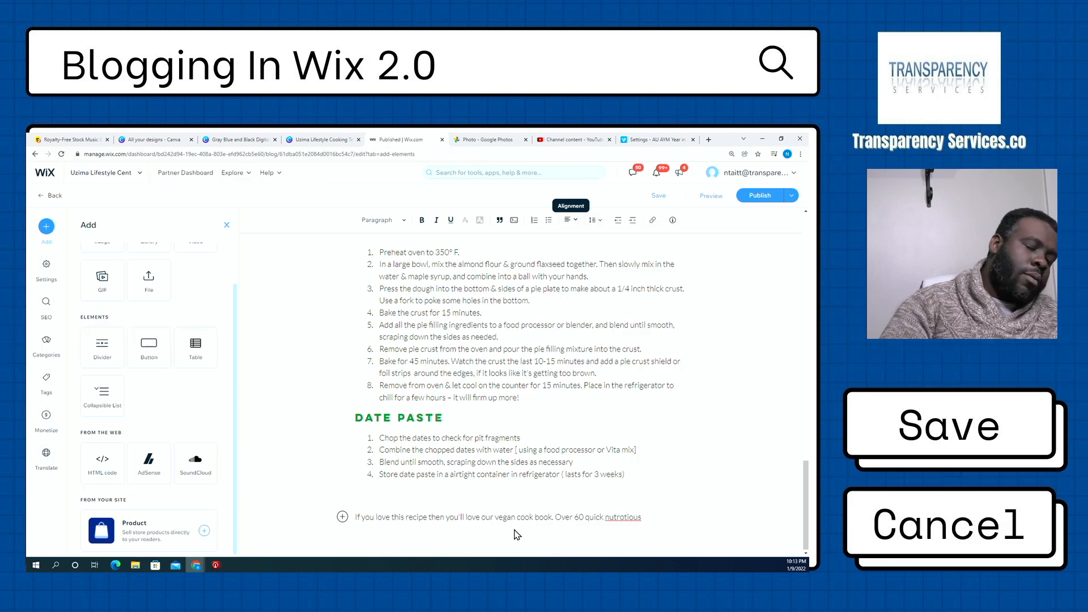
right_click(623, 517)
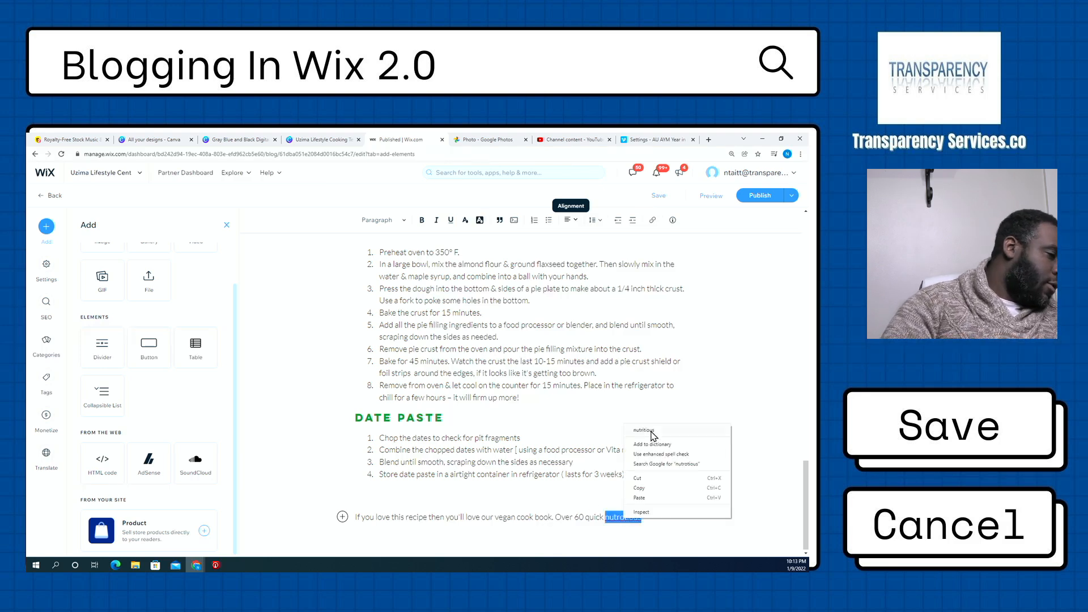
click(644, 431)
text(meals)
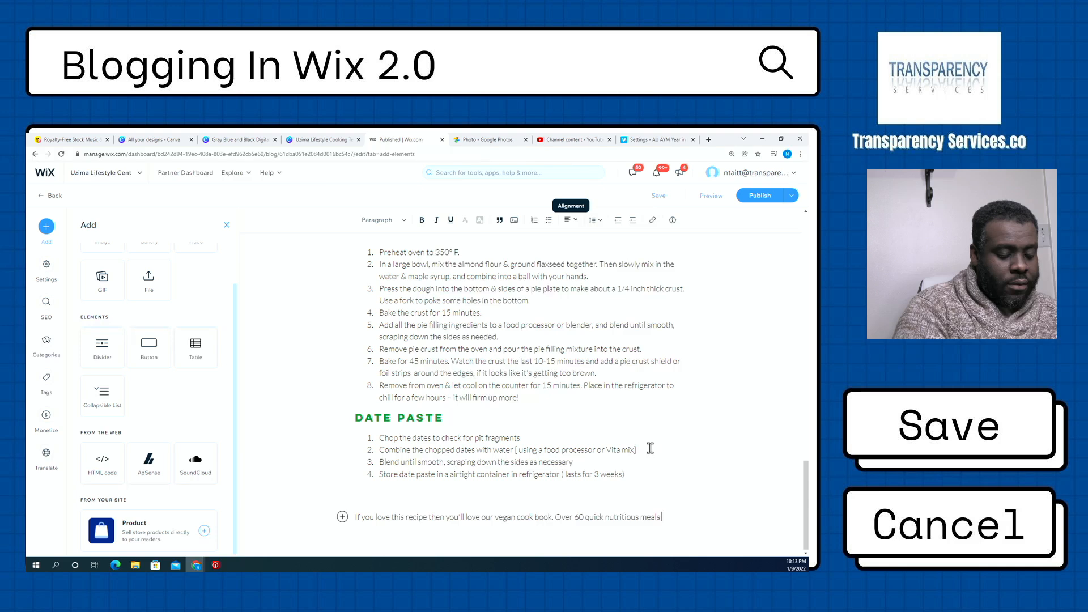
- Continue the sentence with "that will help you lower your blood pressure and cholesterol!", correcting the misspelled "blood" and "cholesterol"
text(will)
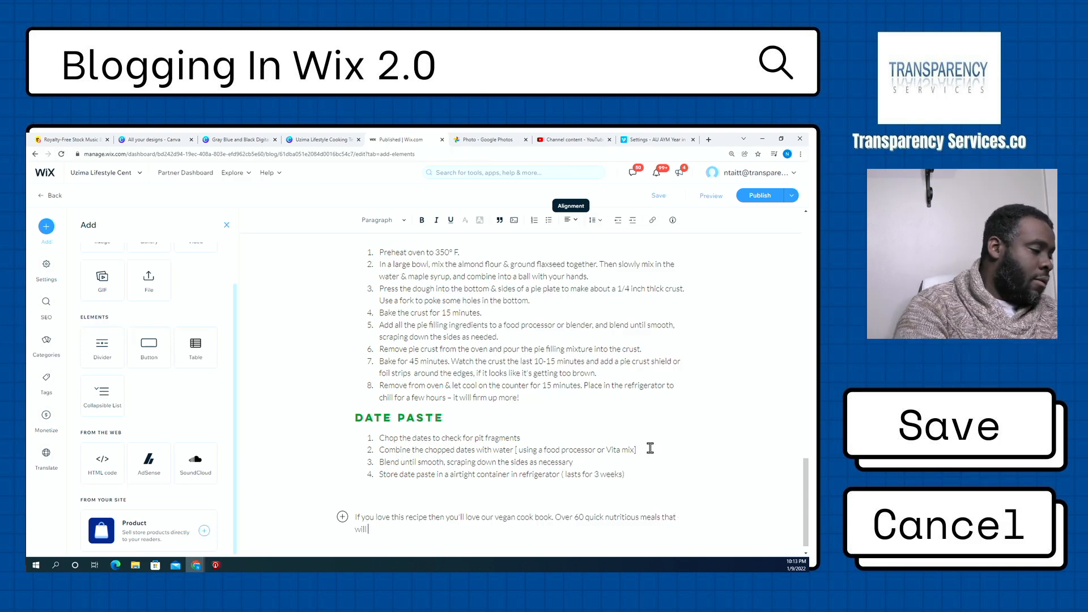
text( help you)
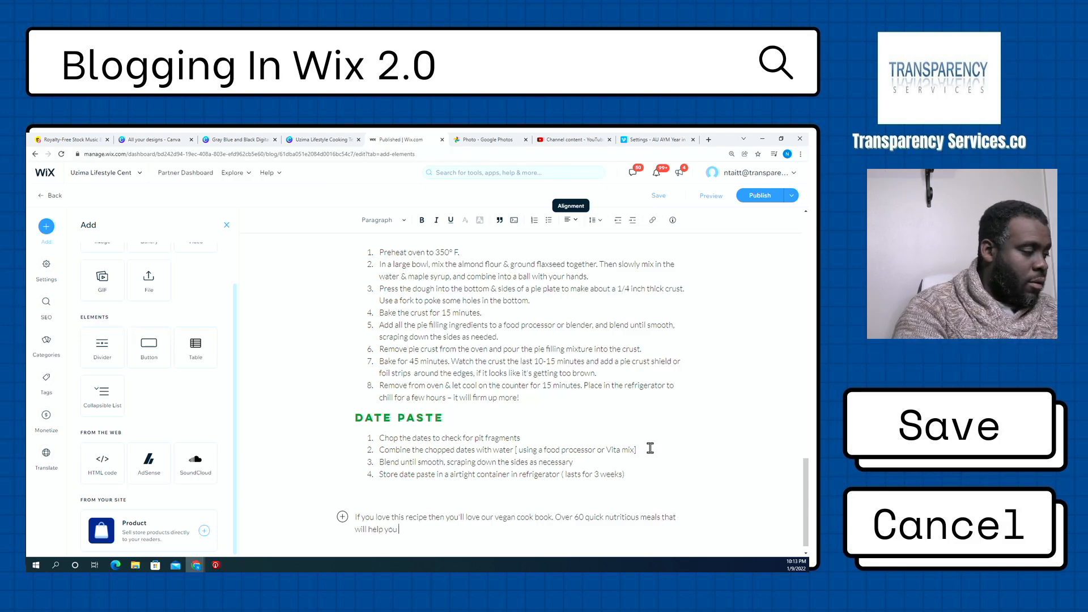
text( lower your)
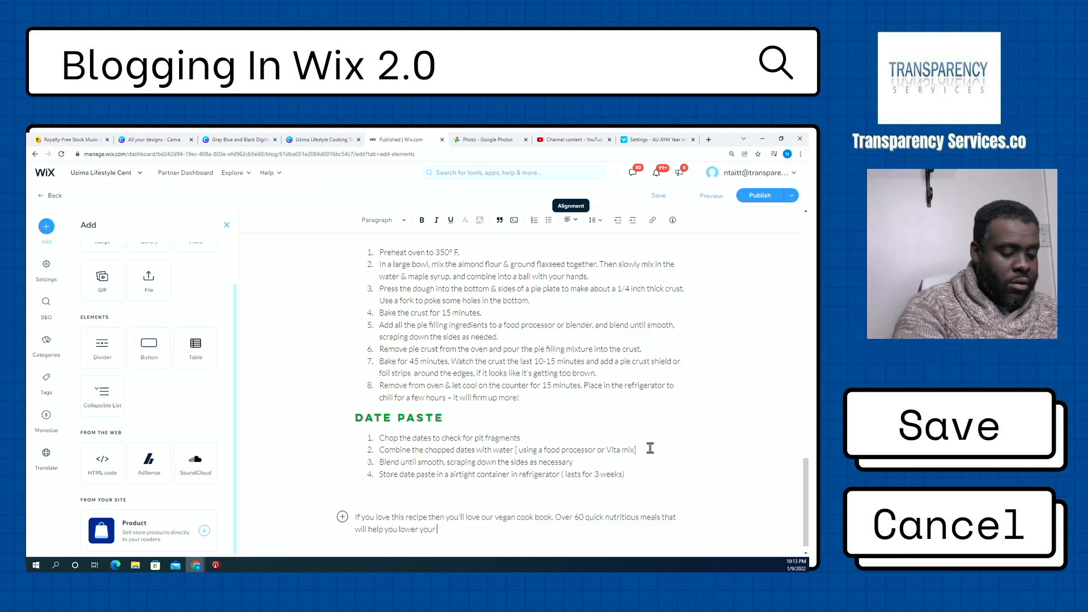
text( blook pre)
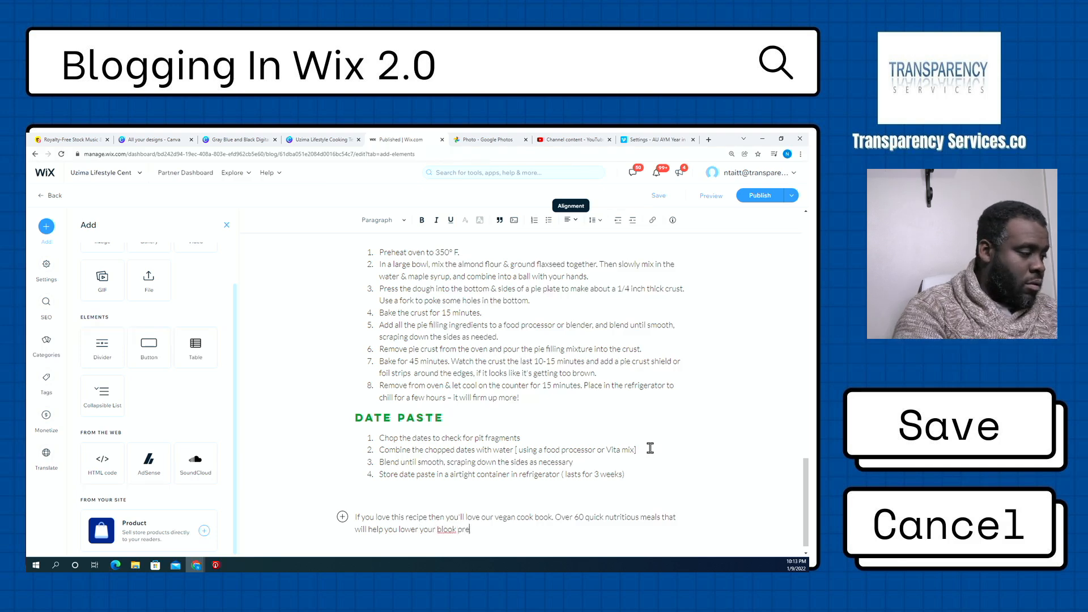
text(ssure and col)
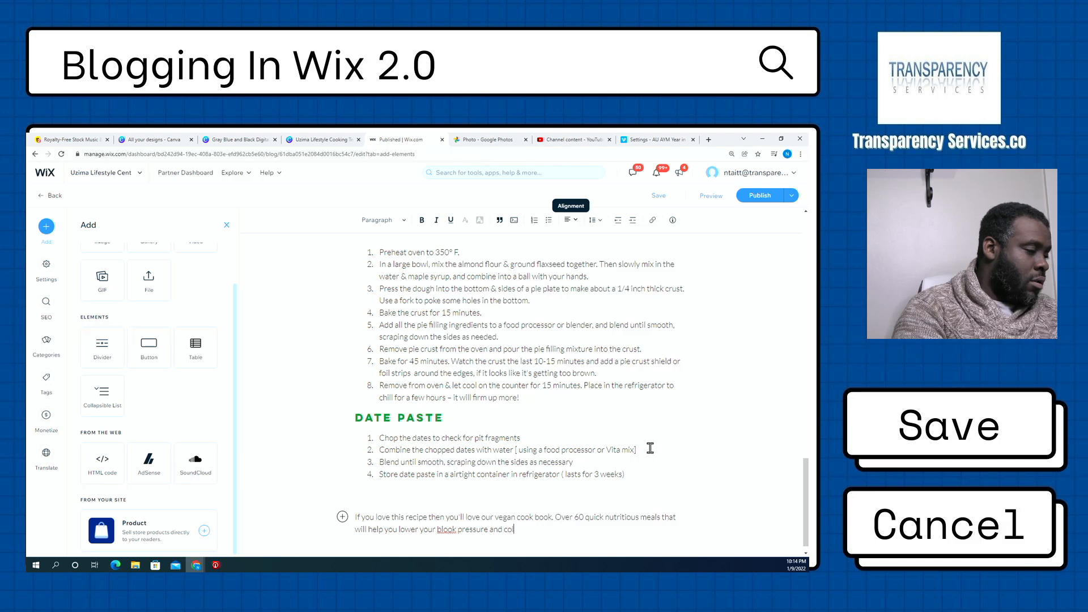
text(esterol)
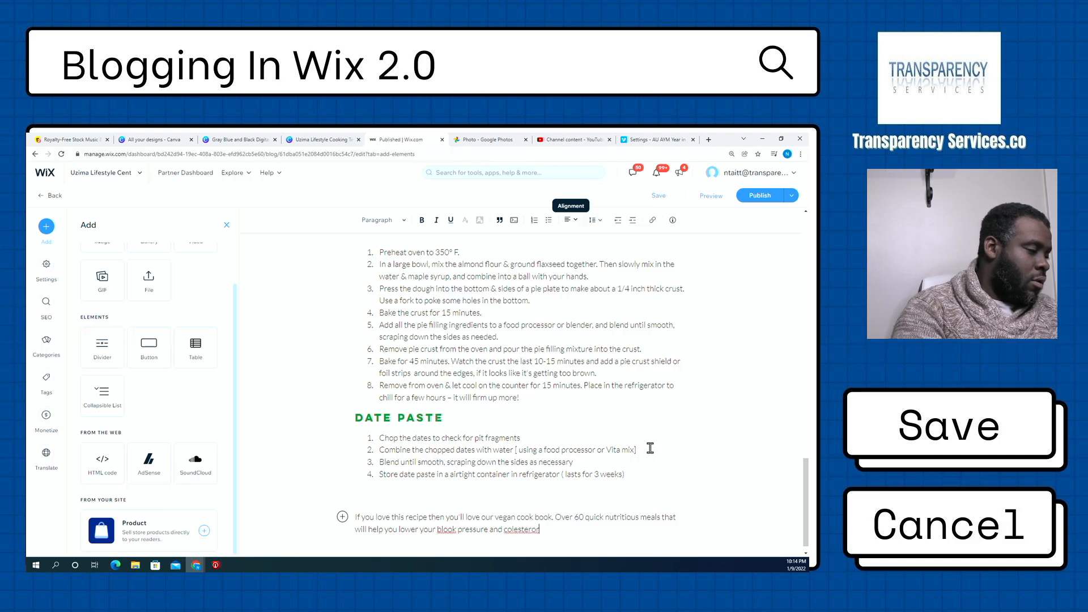
right_click(452, 531)
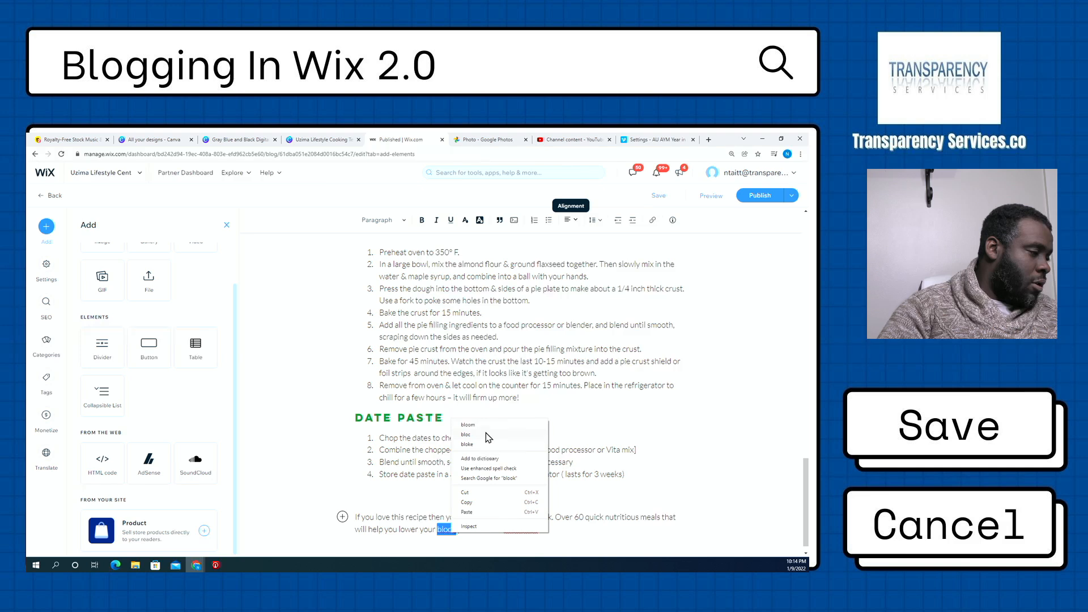
click(449, 530)
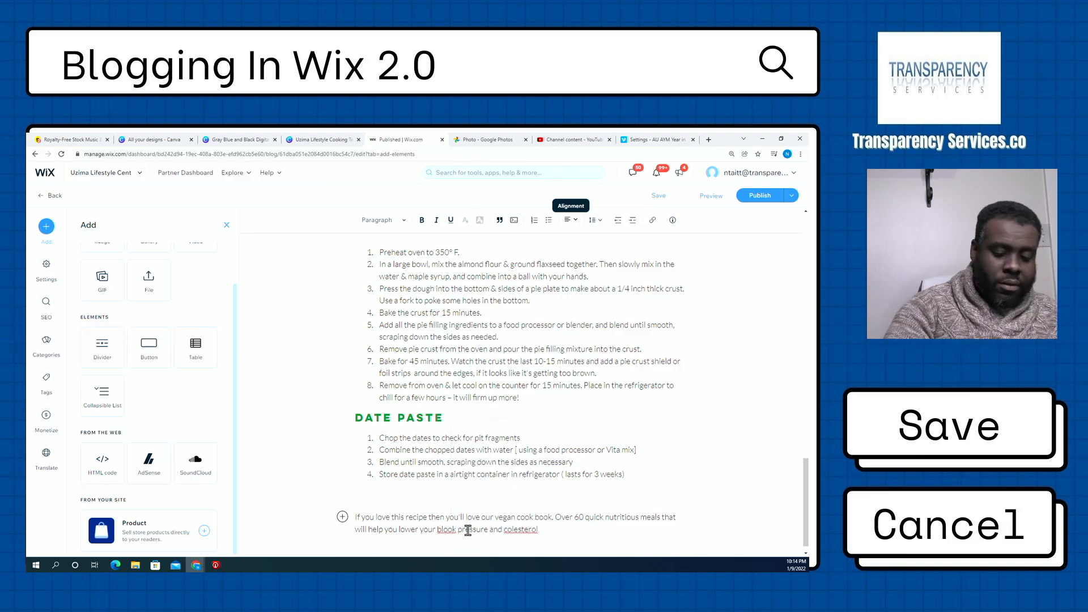
key(BackSpace)
text(d)
right_click(518, 532)
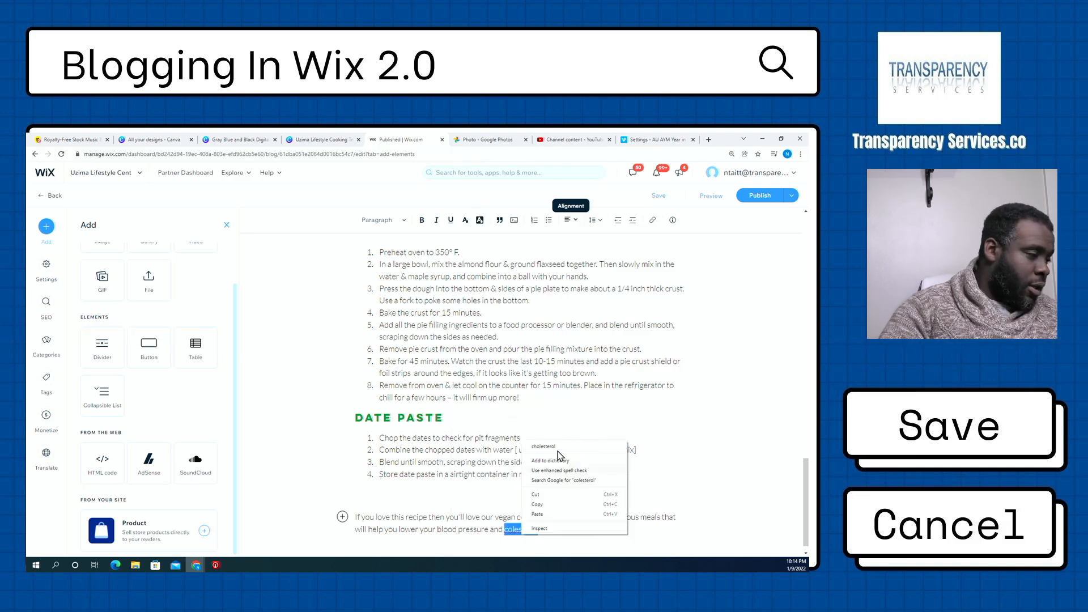
click(557, 447)
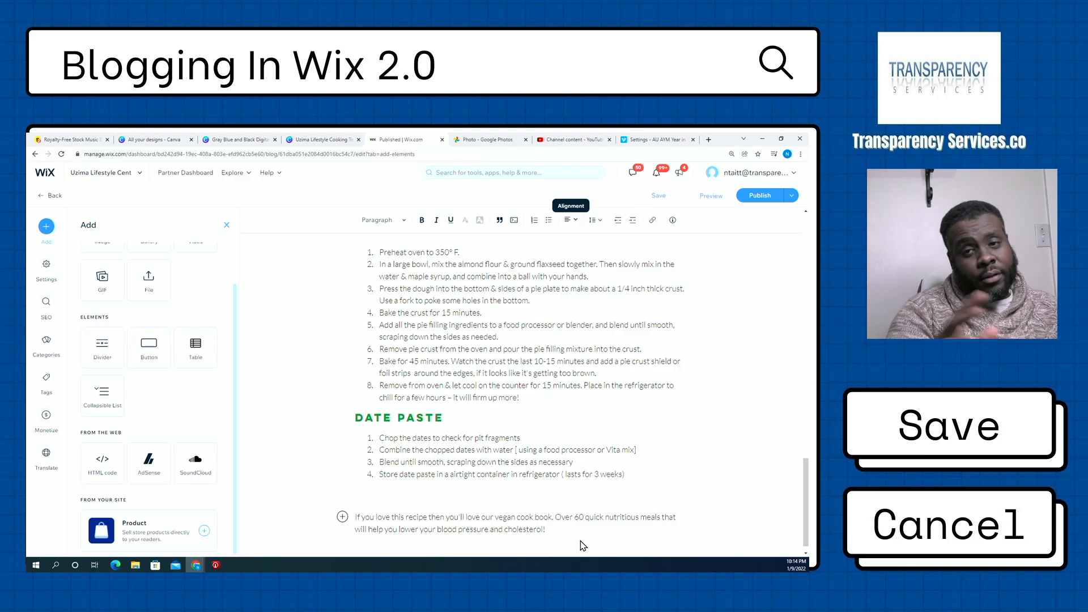
- Embed the store product Eat For Optimal Health Cook Book on a new line below the closing paragraph
key(Return)
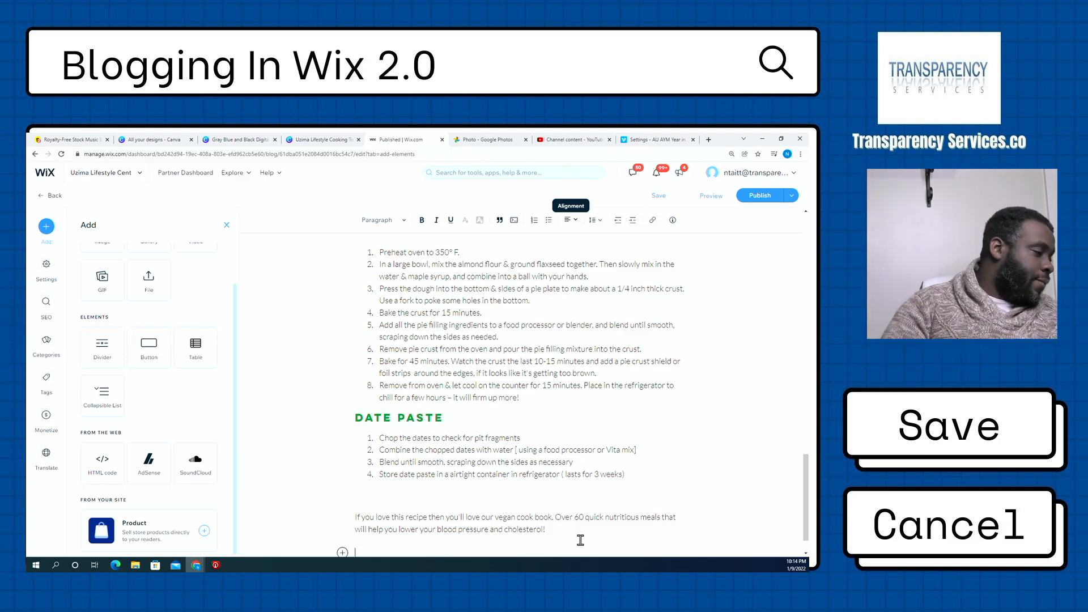
click(214, 534)
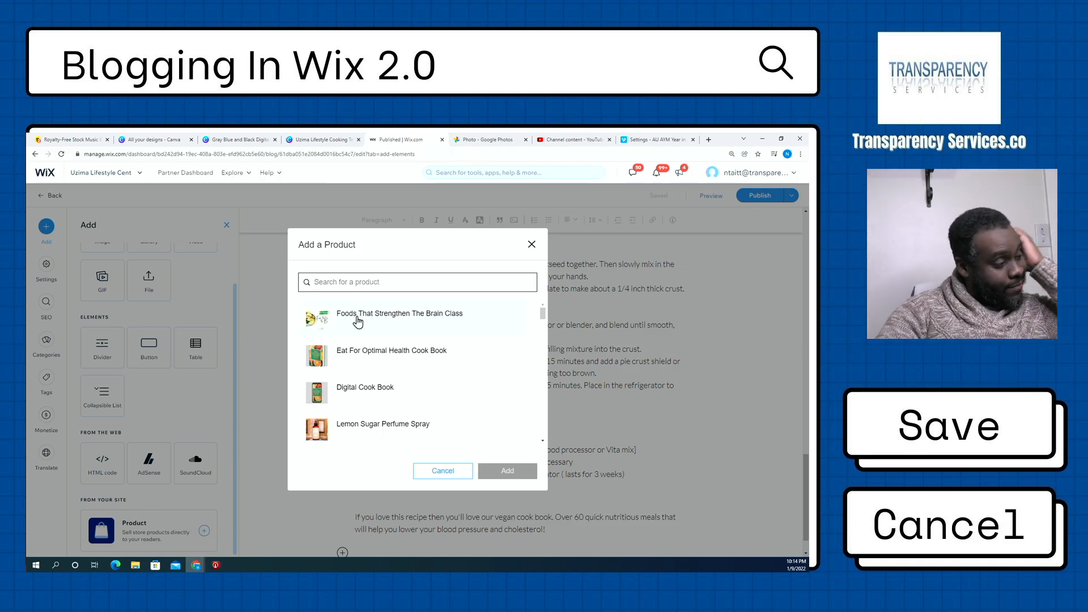
click(348, 364)
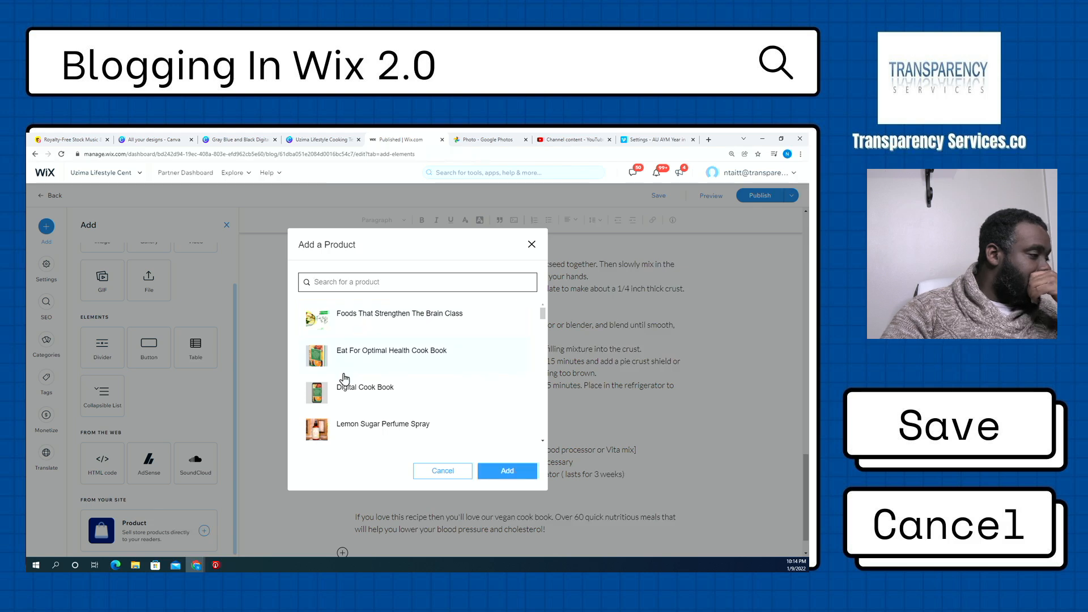
click(508, 473)
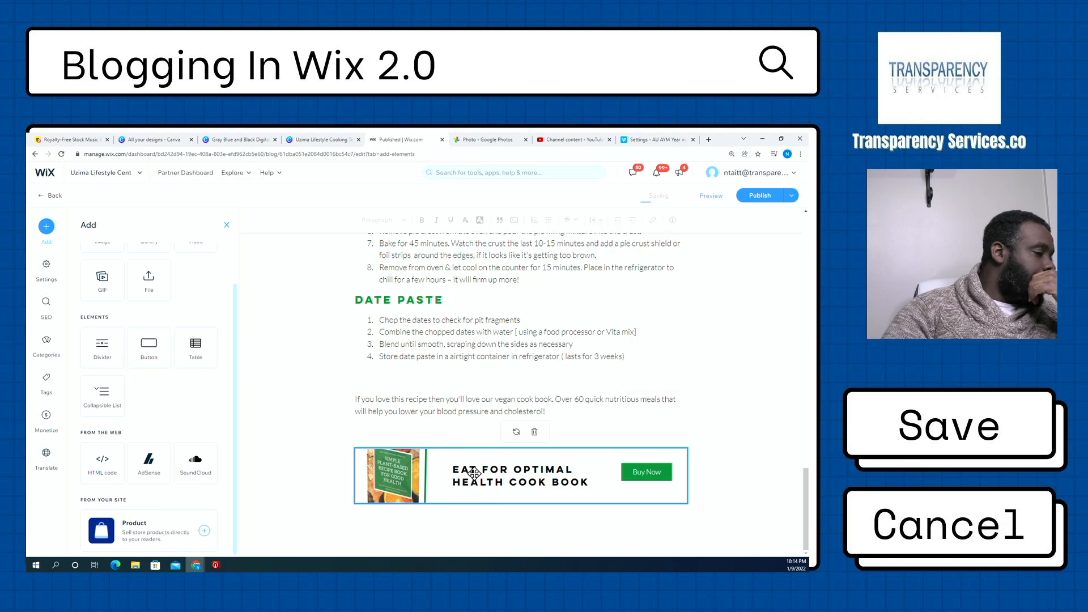
scroll(525, 465, up, 3)
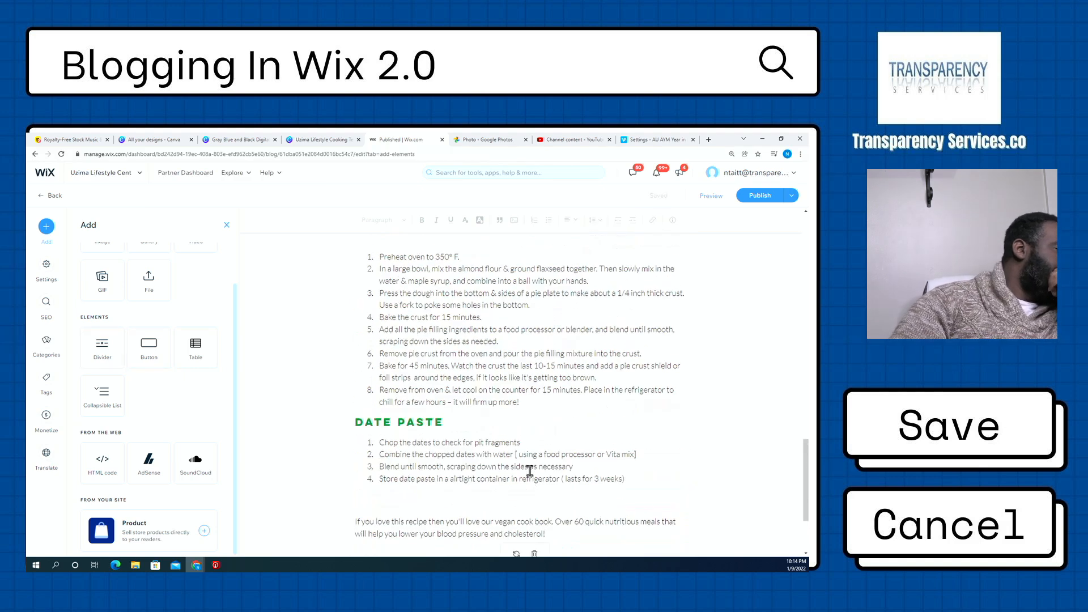
scroll(530, 472, down, 3)
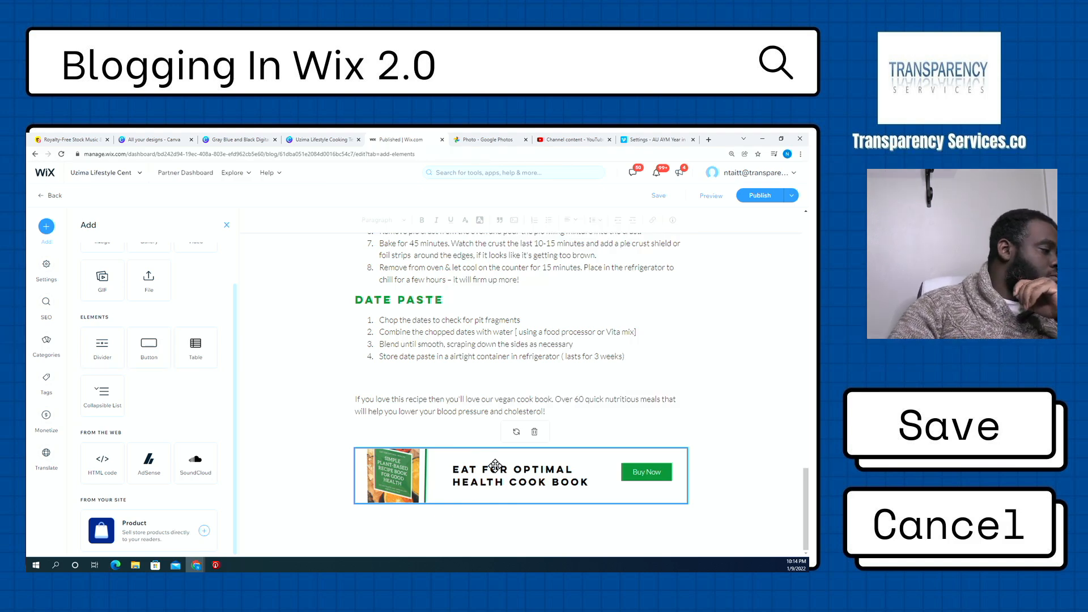
- Replace the embedded cook book product with Foods That Strengthen The Brain Class
click(516, 431)
scroll(357, 399, down, 3)
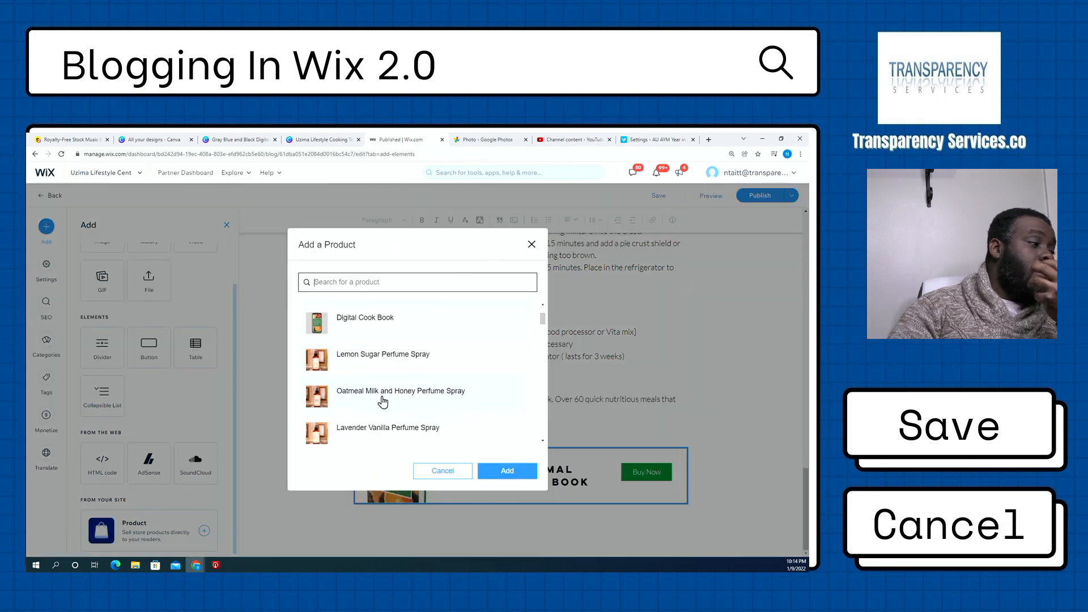
scroll(383, 403, up, 5)
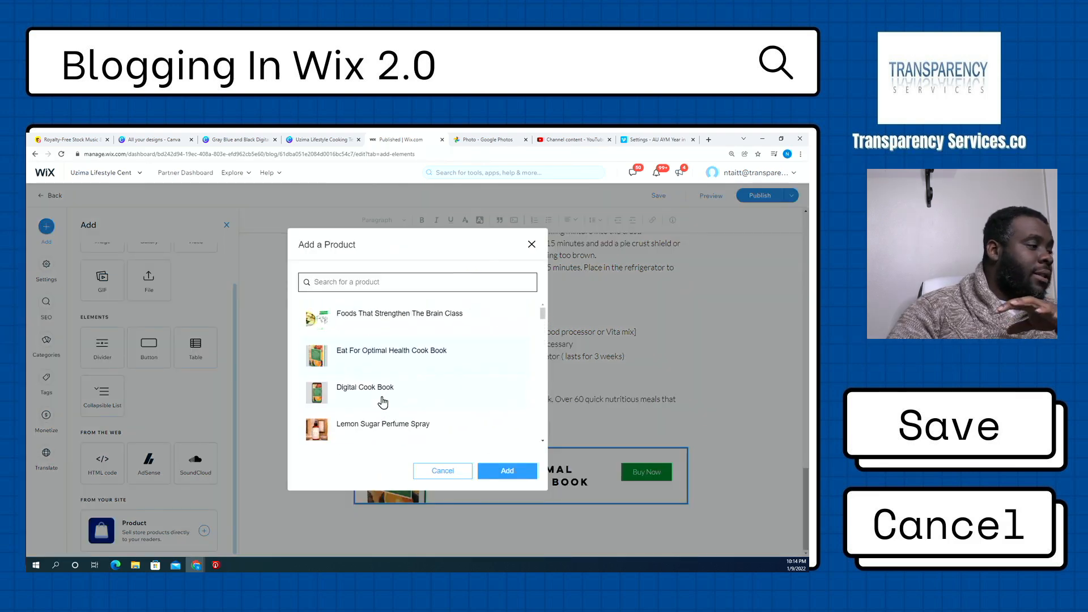
click(386, 322)
click(513, 471)
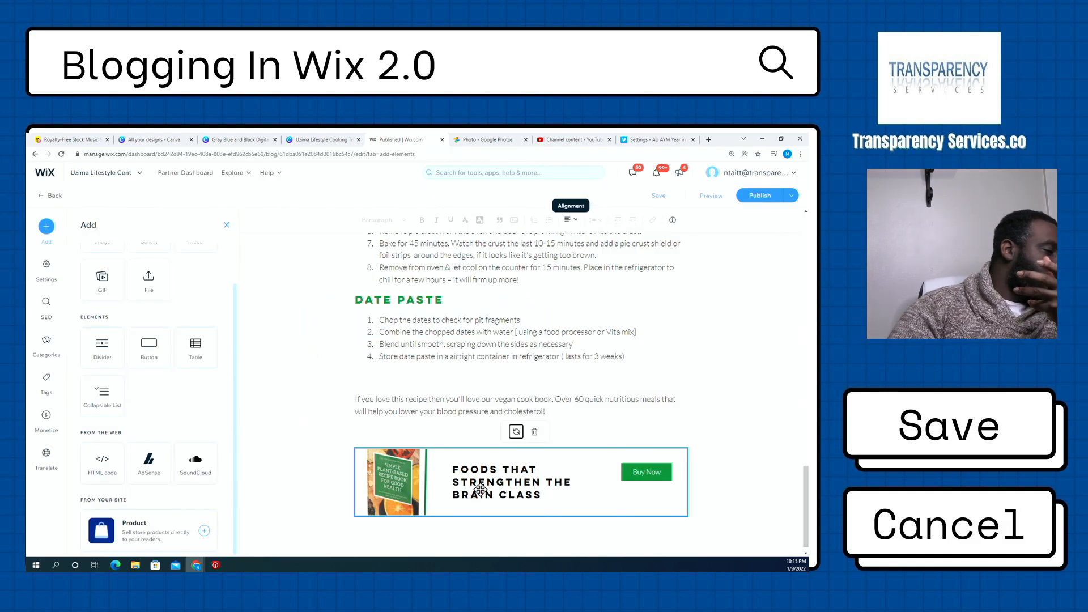
click(517, 432)
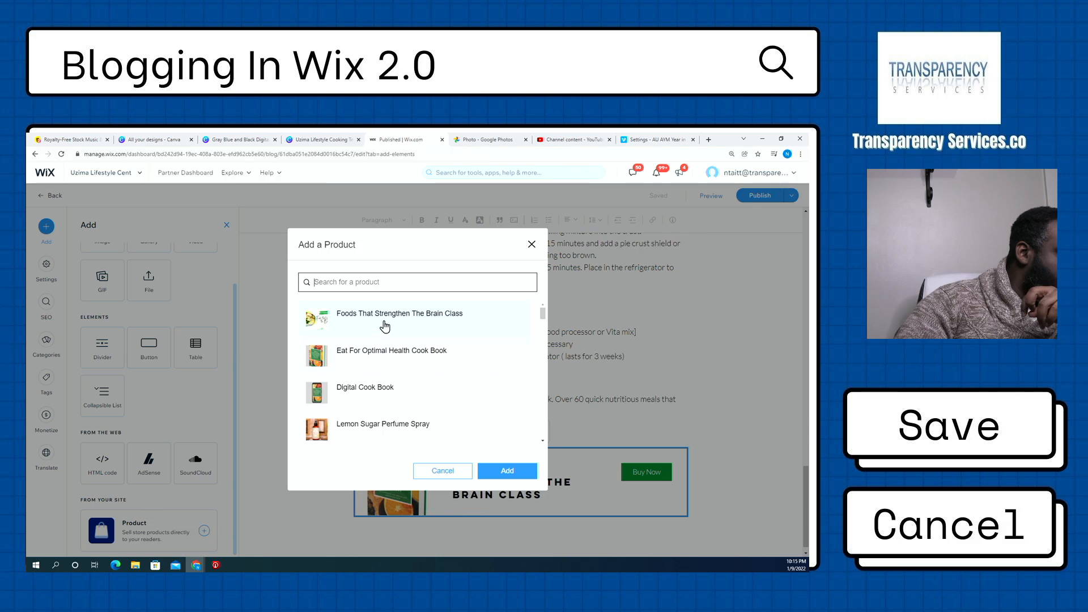
click(507, 471)
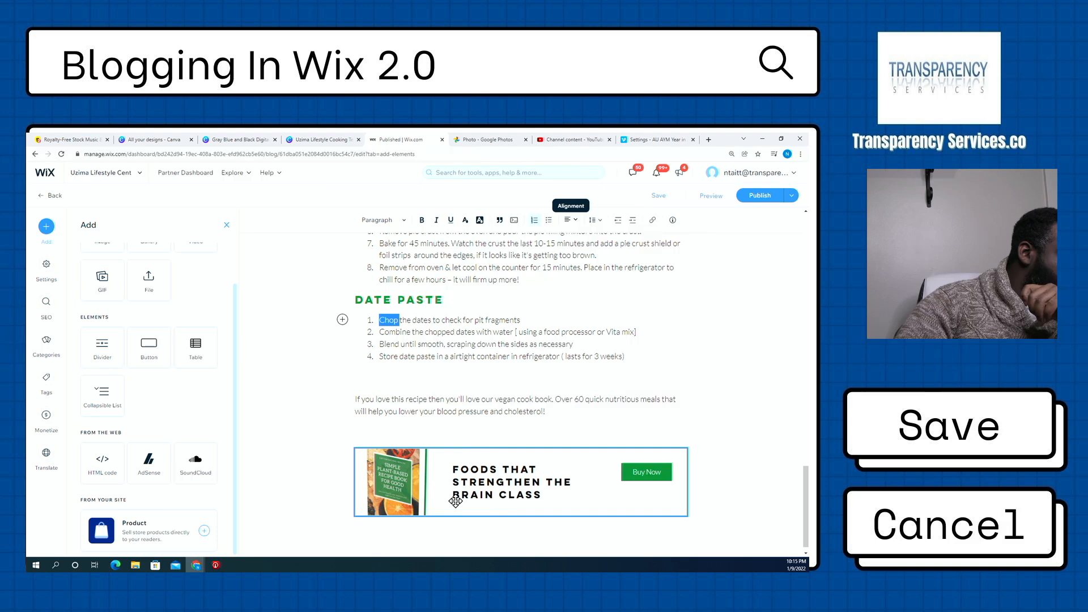
scroll(455, 499, down, 1)
scroll(453, 497, up, 2)
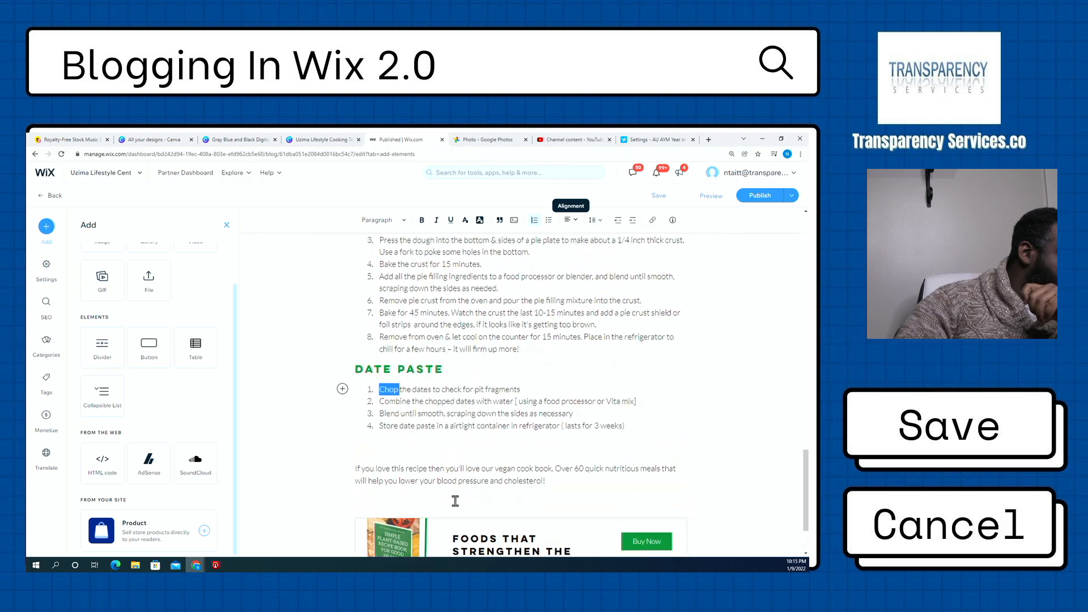
scroll(452, 494, down, 2)
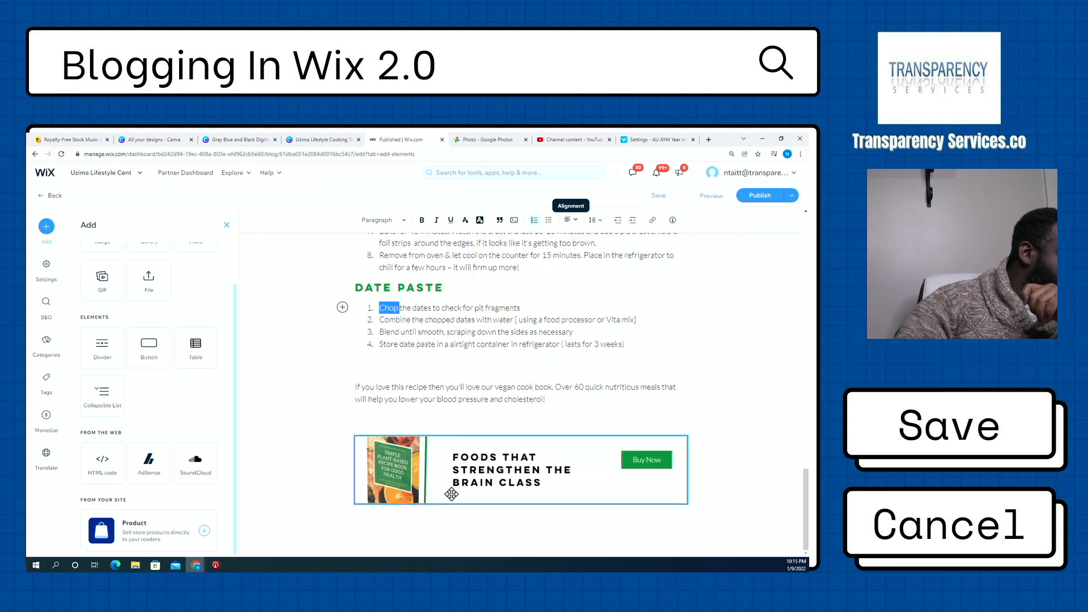
- Switch the embedded product back to Eat For Optimal Health Cook Book
click(381, 463)
click(516, 419)
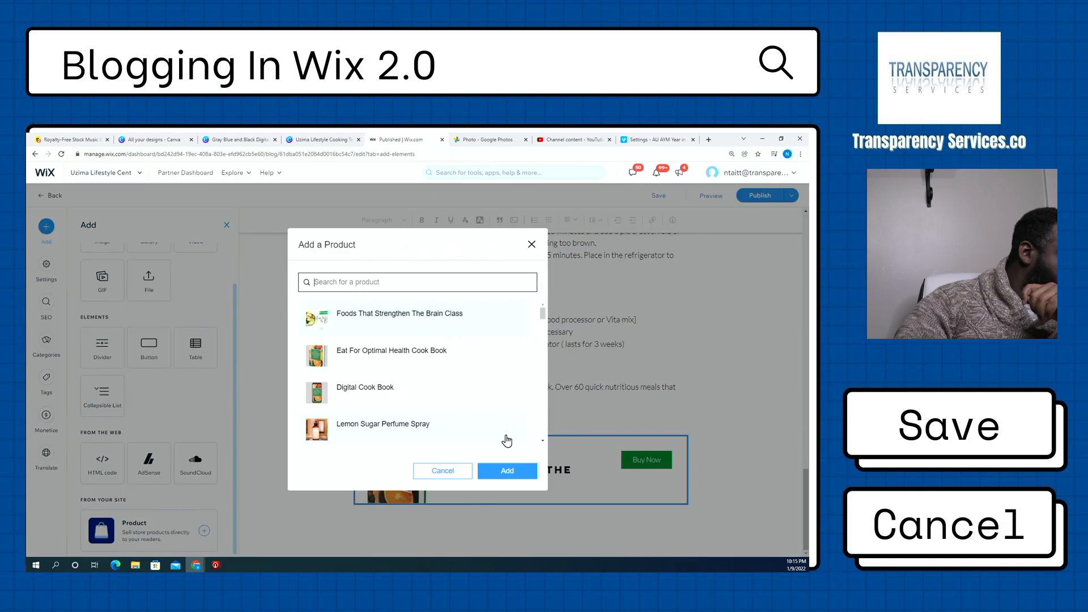
double_click(401, 370)
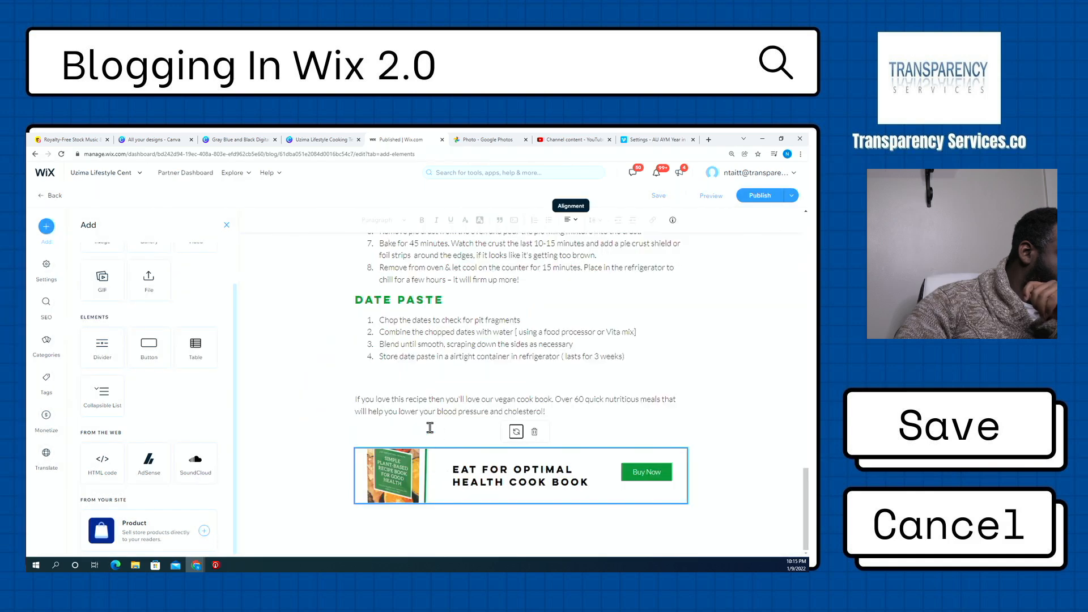
- Remove the blank lines between the closing paragraph and the embedded cook book product
click(431, 428)
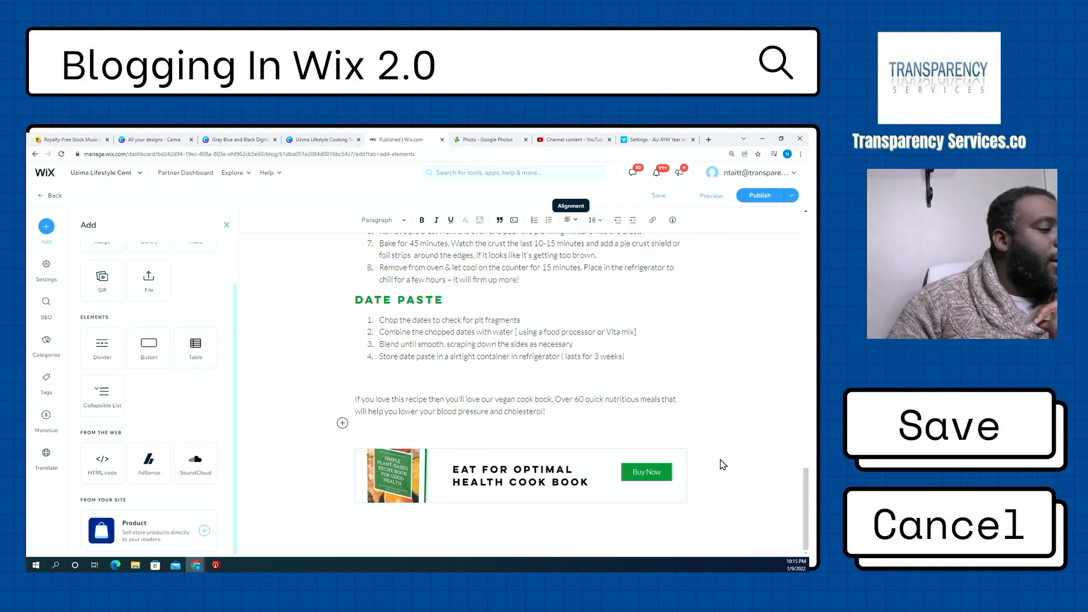
key(Return)
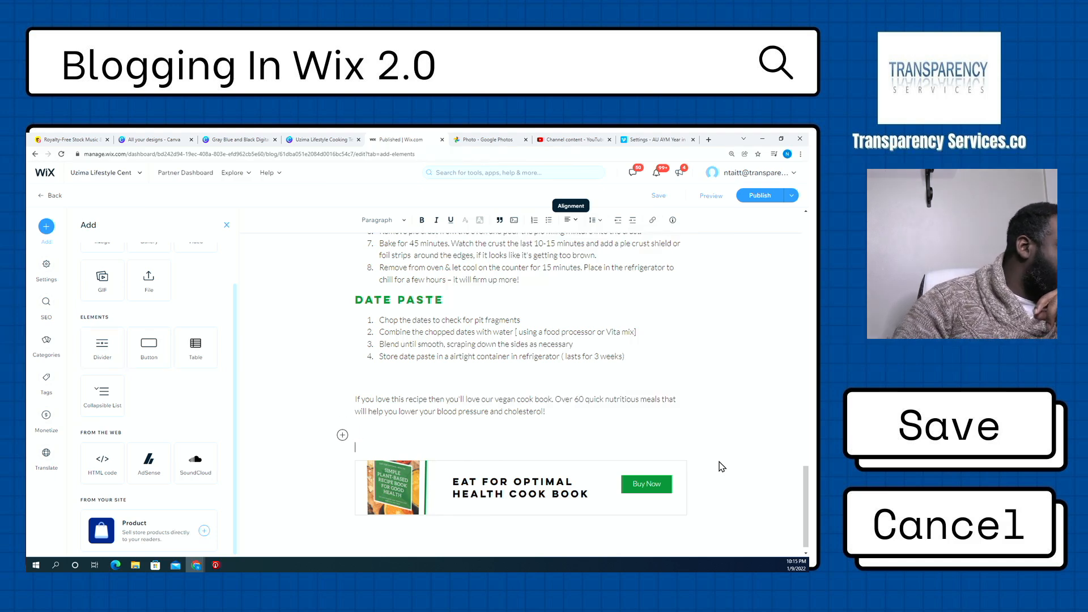
key(Down)
key(Down)
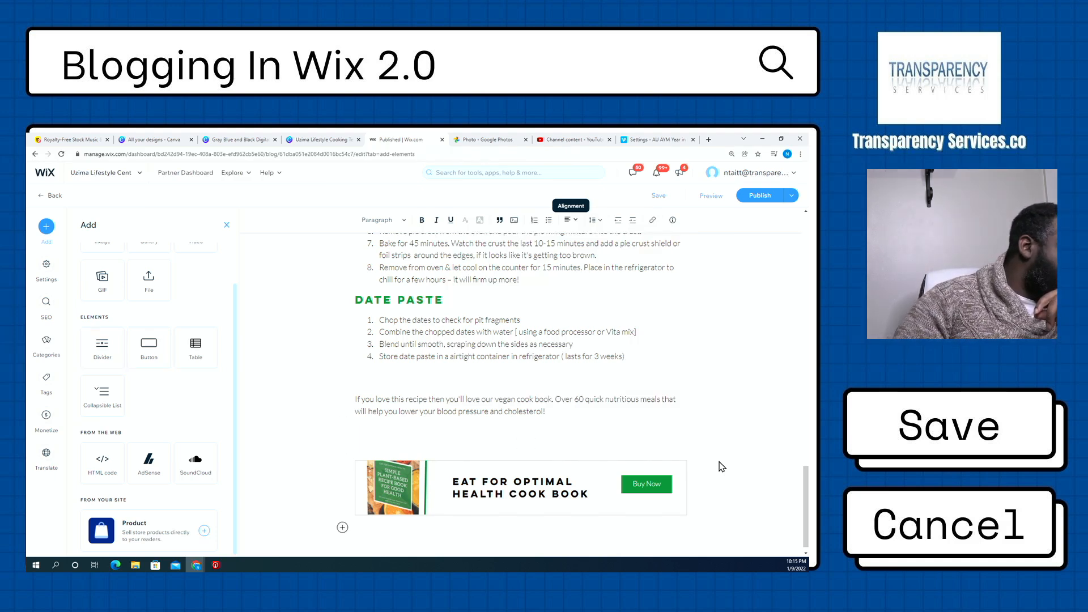
key(Up)
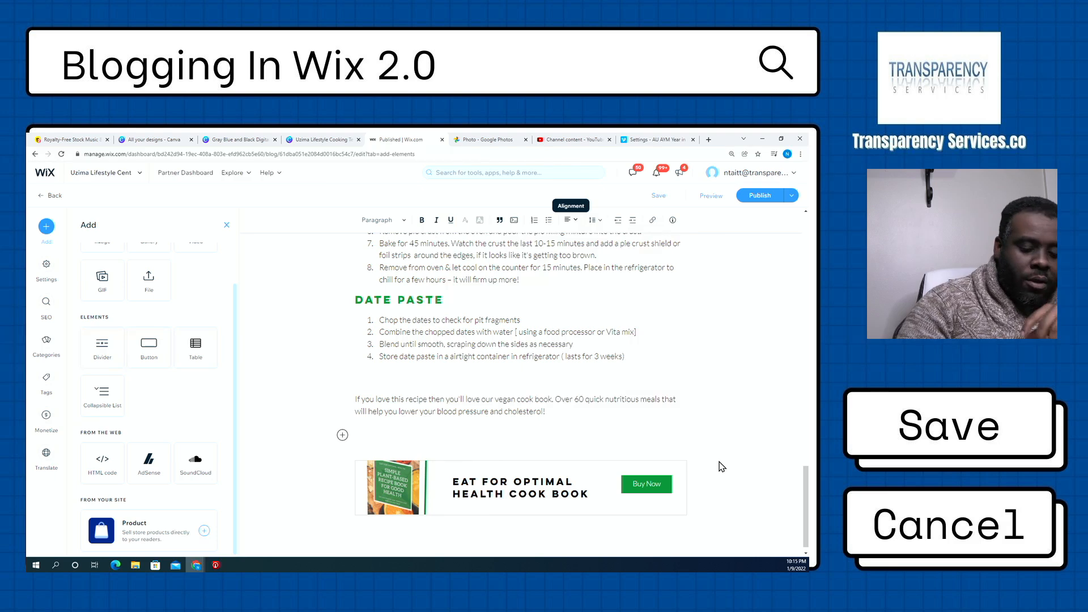
key(Delete)
key(Delete)
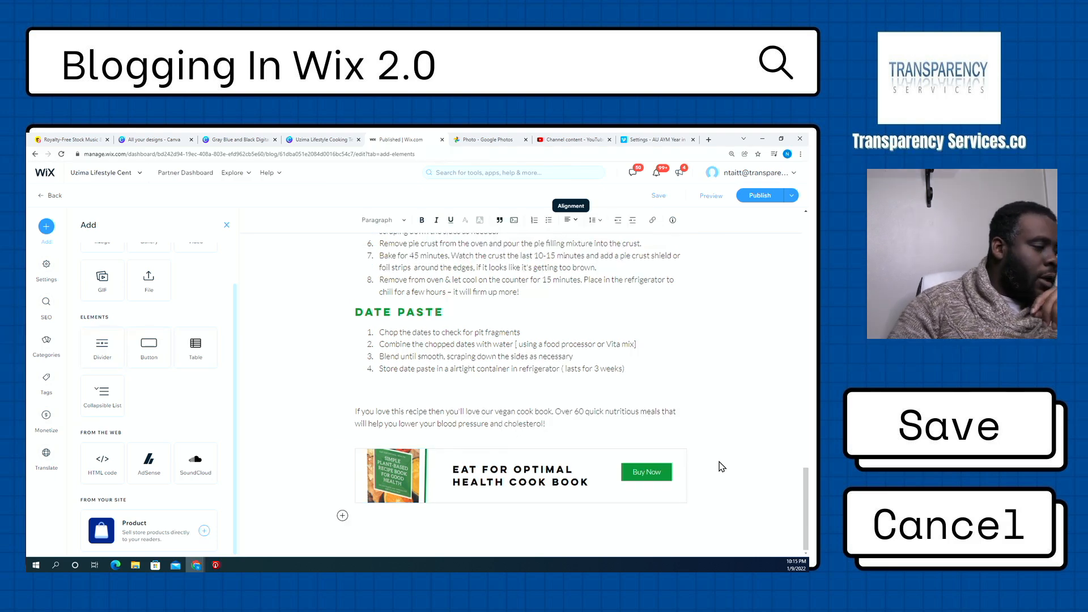
- Insert the "Foods that strengthen the Brain" banner image from the site files on a new line below the embedded cook book product
key(Return)
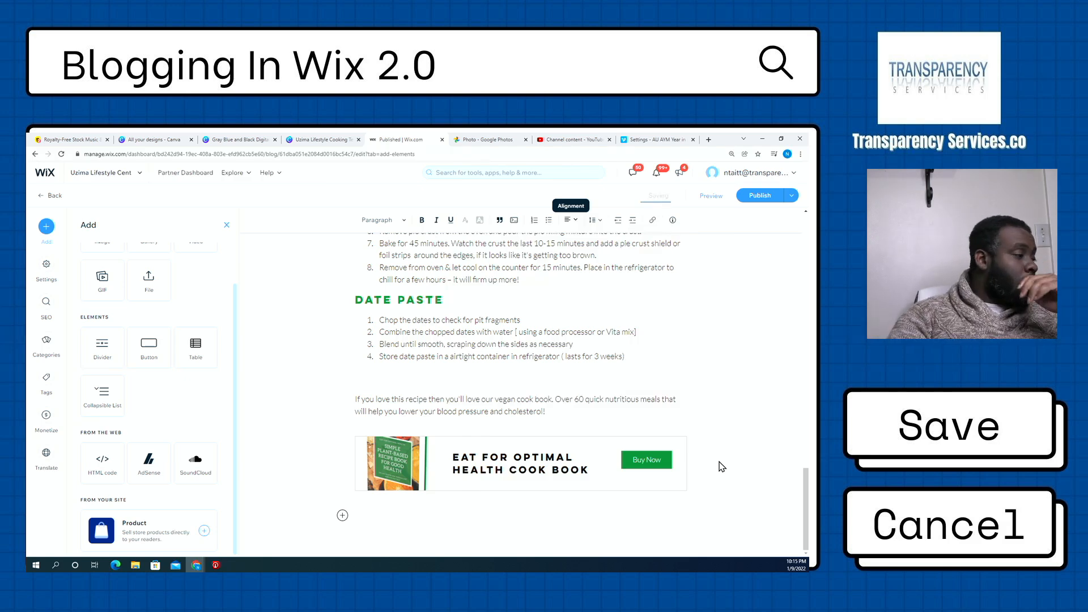
click(99, 286)
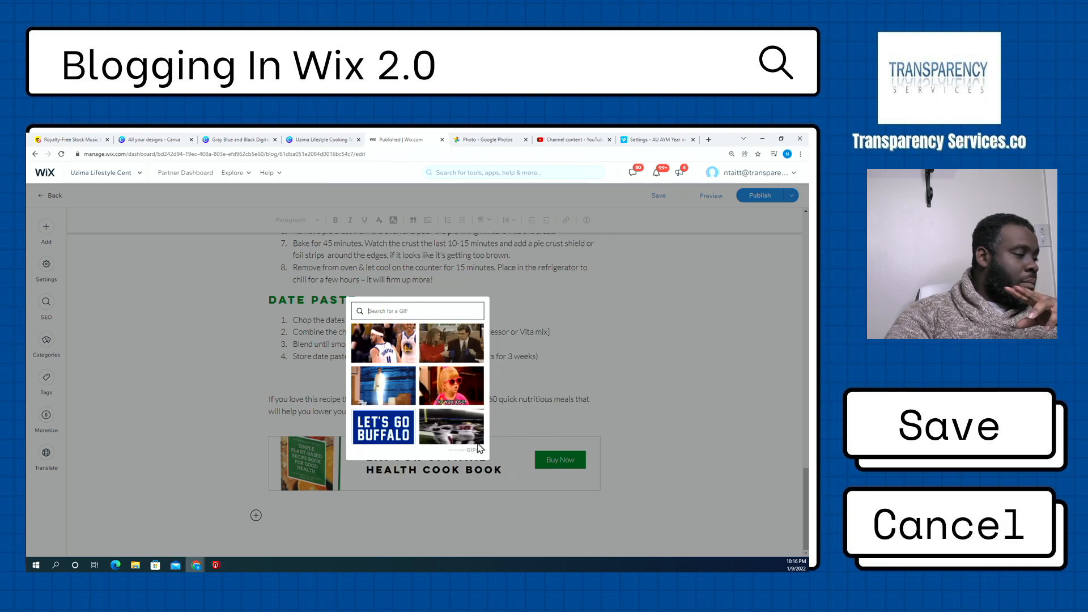
click(200, 301)
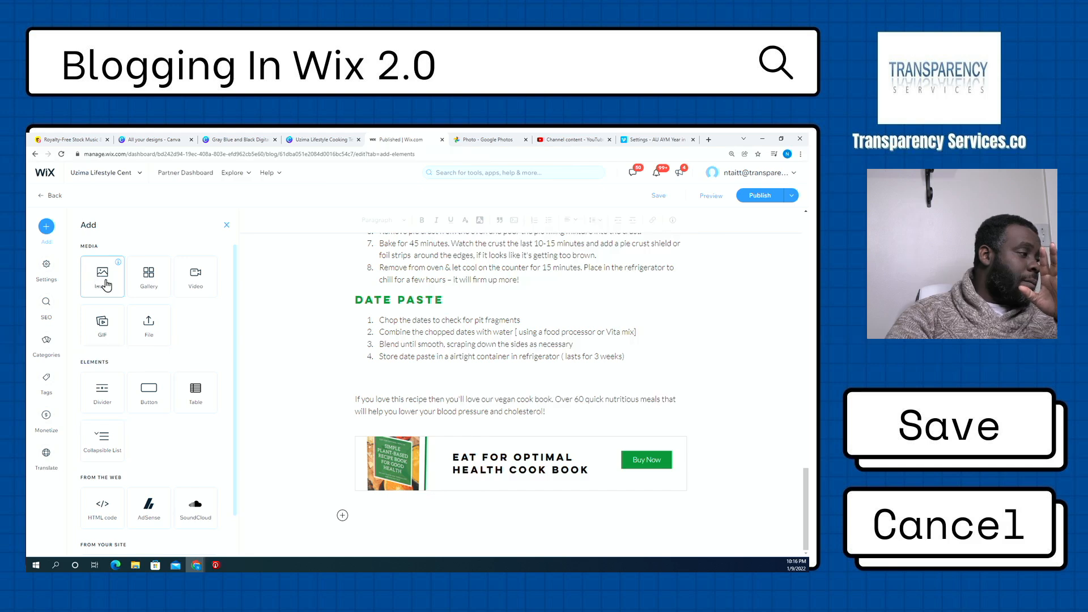
click(104, 283)
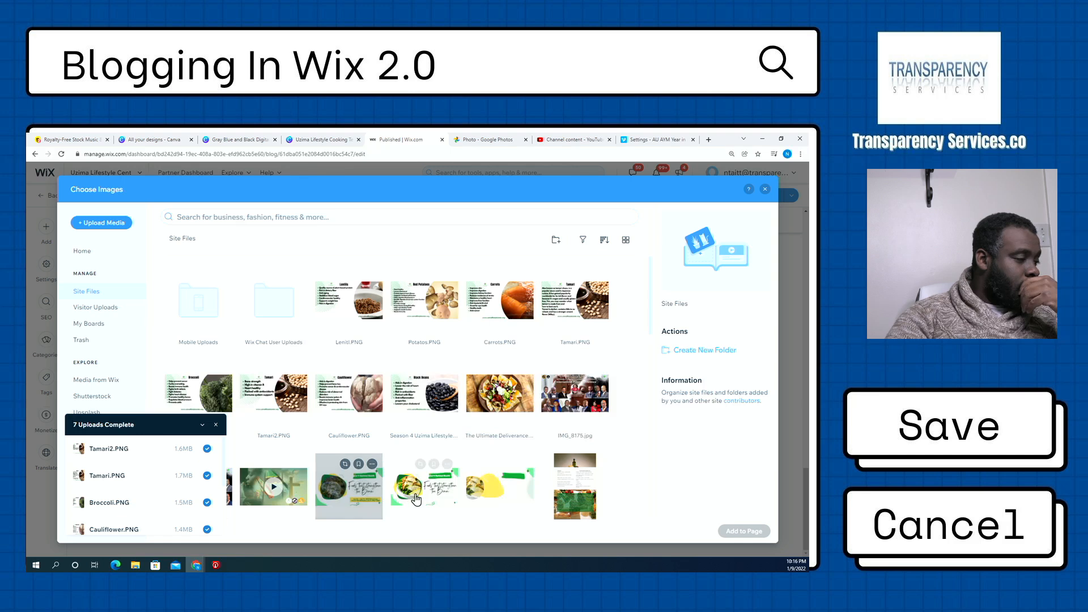
click(366, 497)
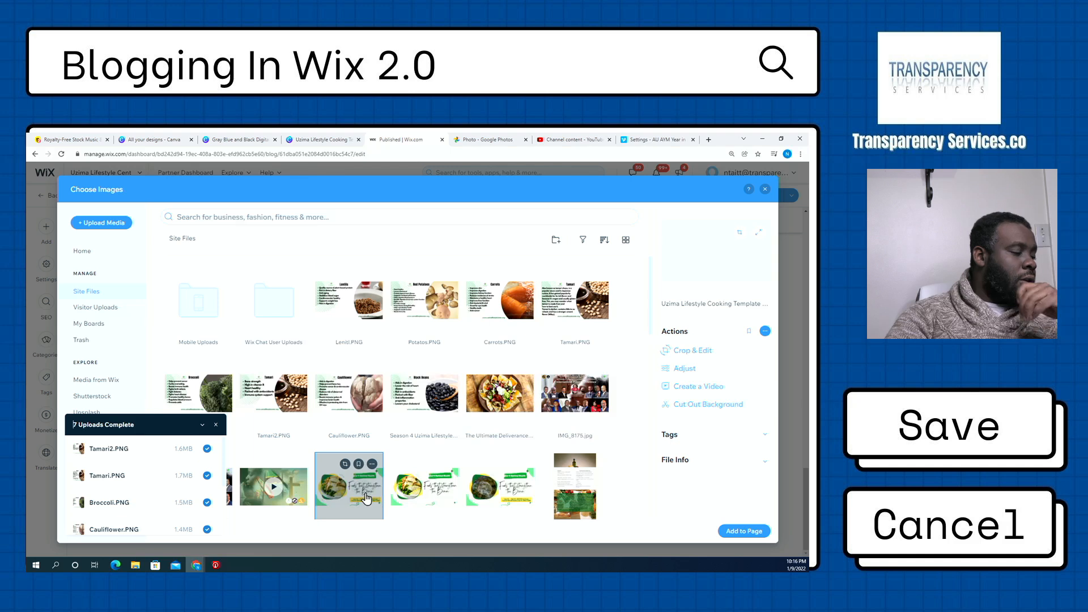
double_click(367, 498)
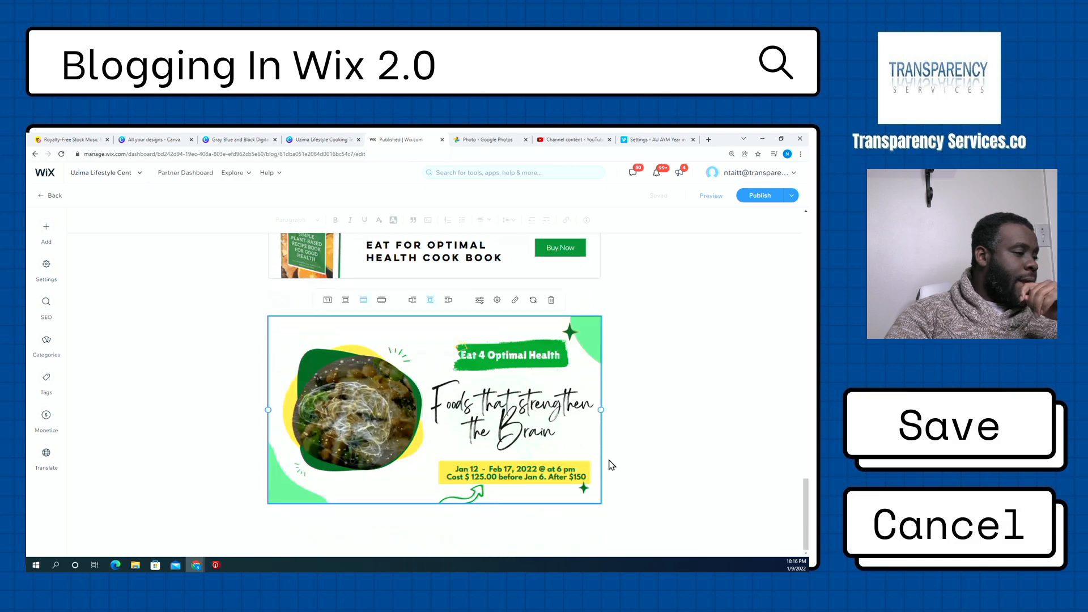
- Write "Don't for get to join our class" on a new line between the cook book product and the class banner
scroll(609, 462, up, 2)
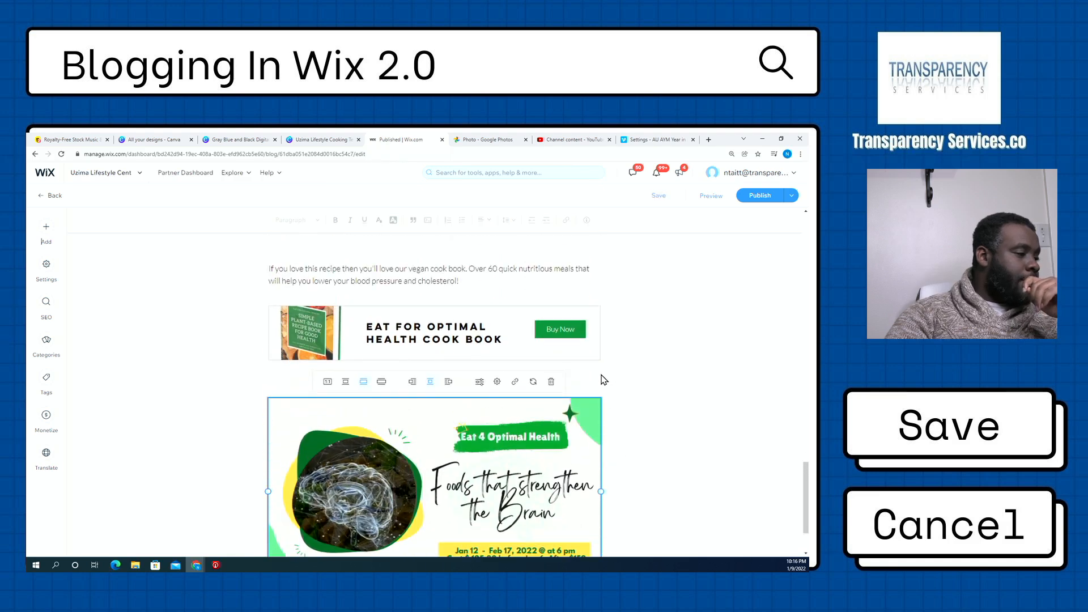
click(591, 377)
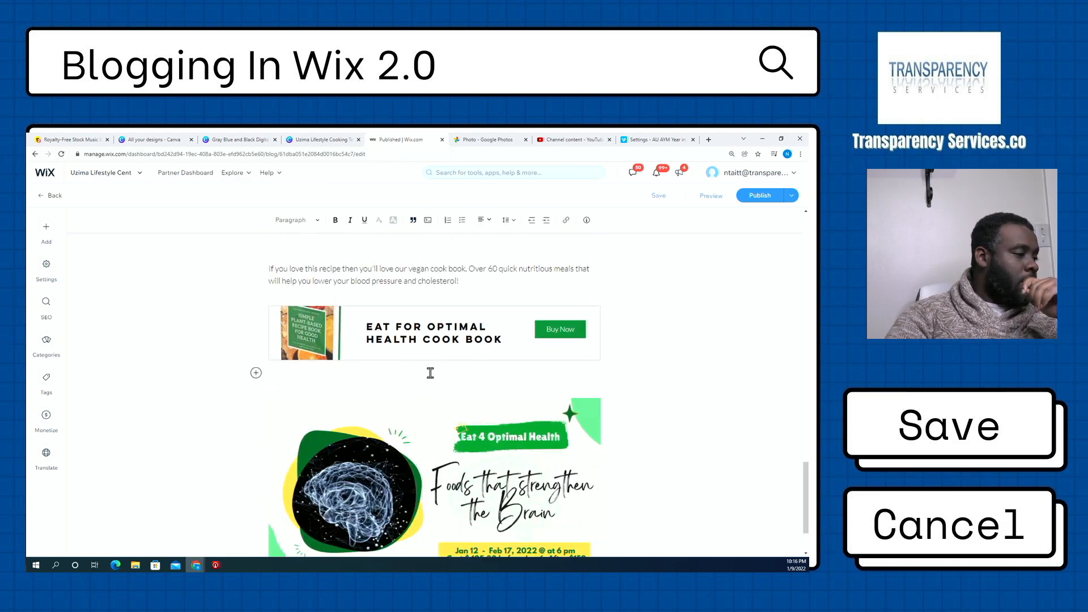
scroll(430, 373, up, 3)
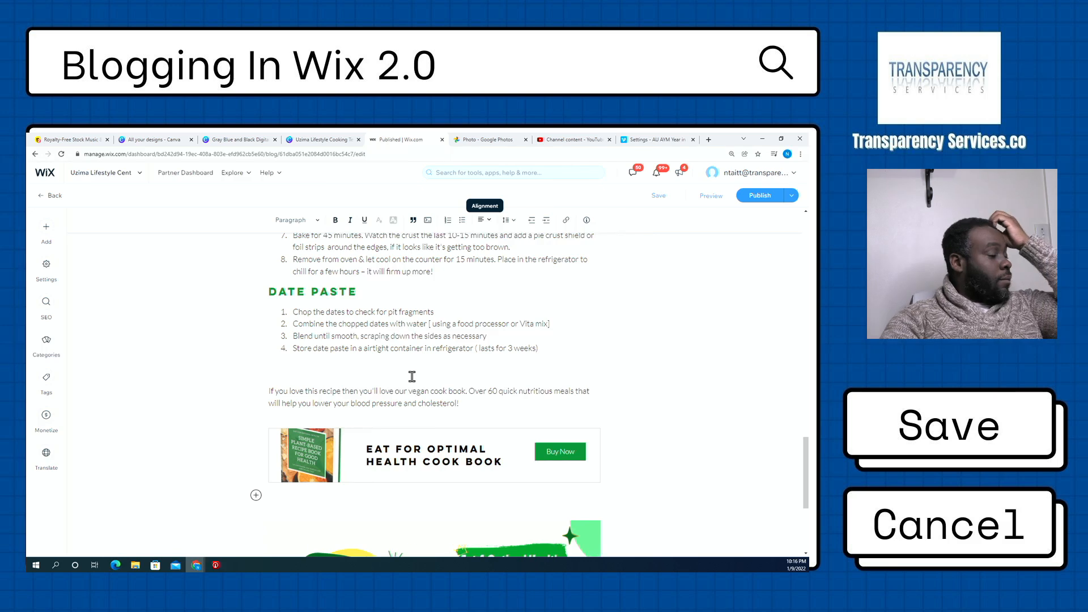
scroll(412, 377, down, 2)
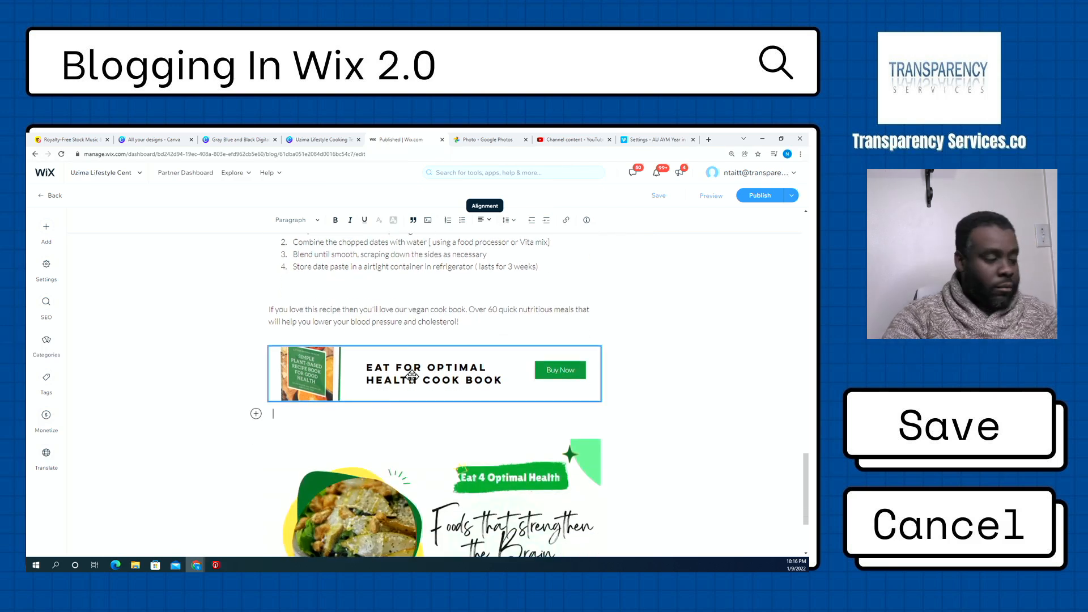
key(Return)
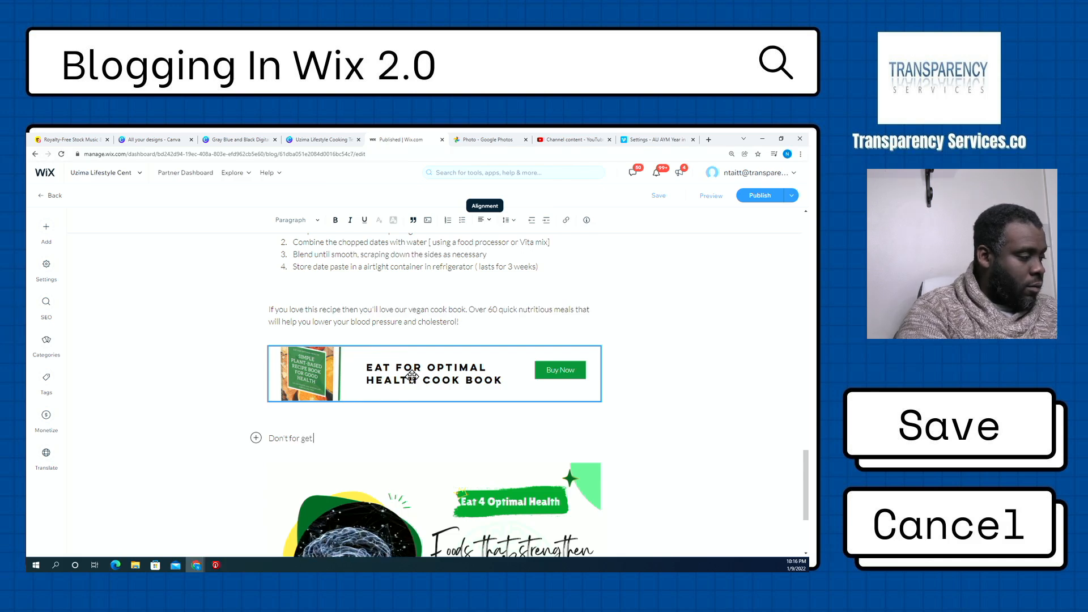
text(to jou)
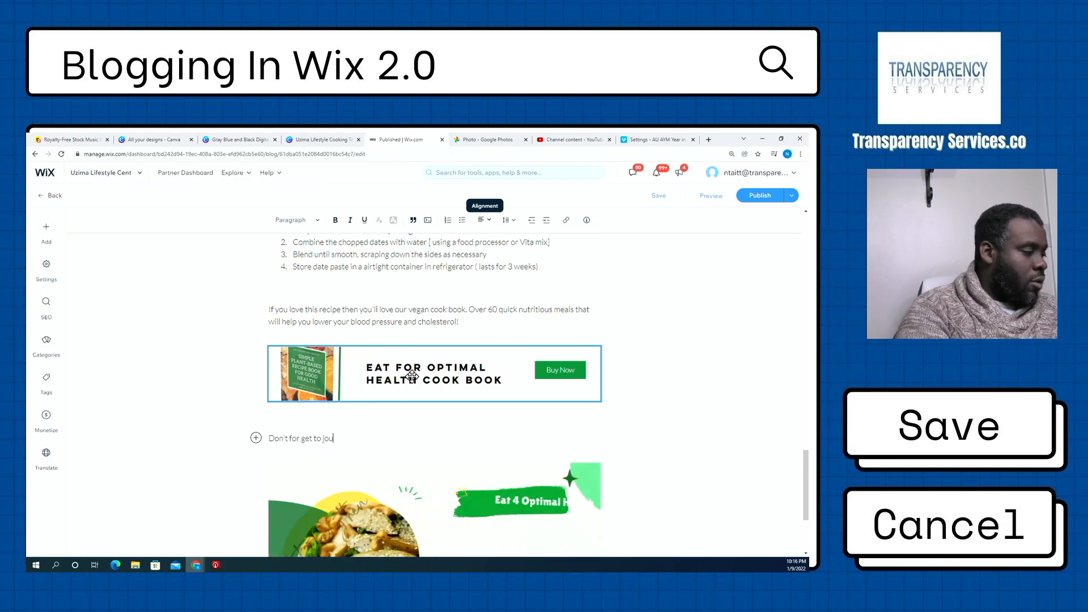
key(BackSpace)
key(BackSpace)
text(j)
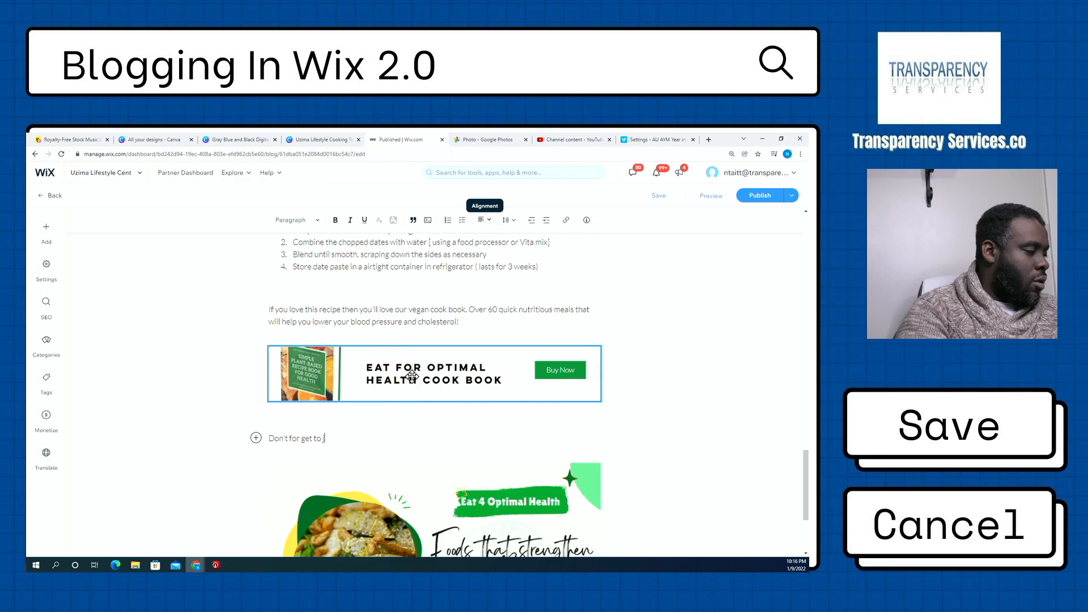
text(oin our class)
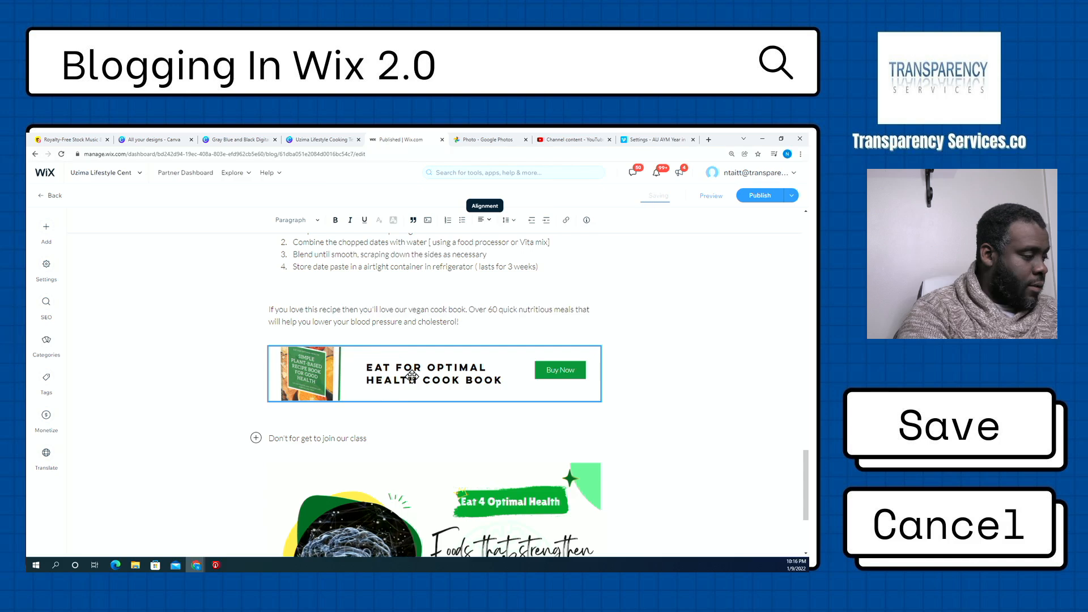
- Reword the end of the sentence above the class banner to "upcoming class", with the spelling corrected
key(BackSpace)
key(BackSpace)
key(BackSpace)
key(BackSpace)
key(BackSpace)
text(up)
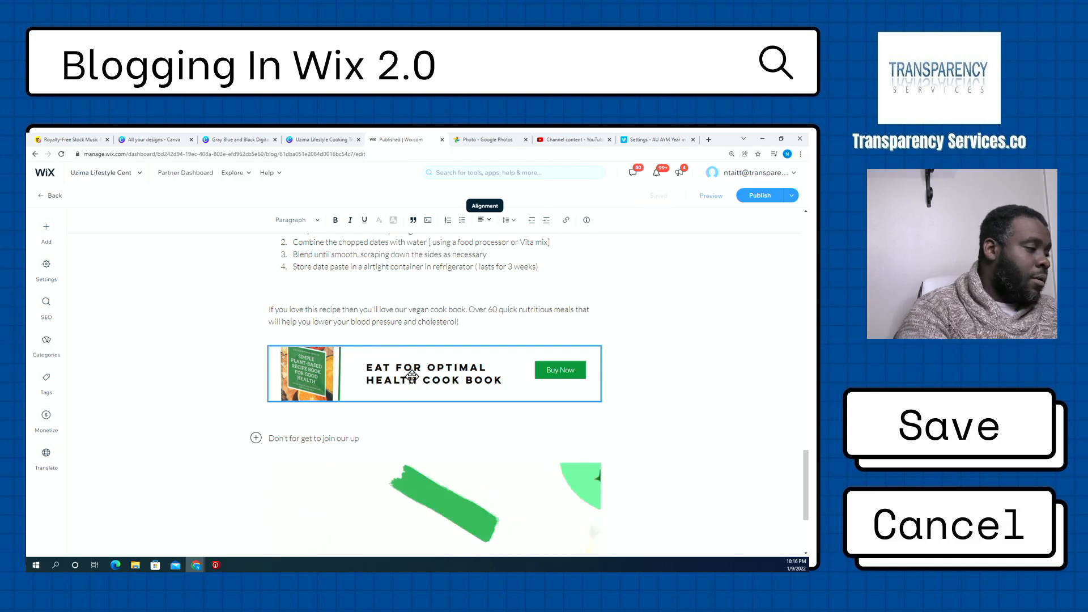
text(comming class)
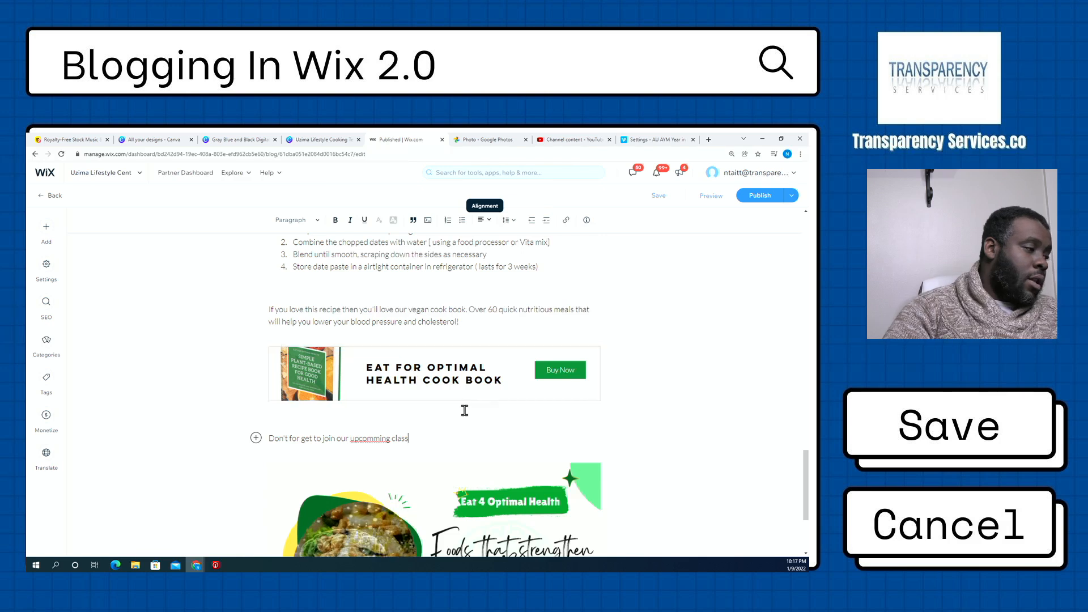
right_click(381, 438)
click(403, 446)
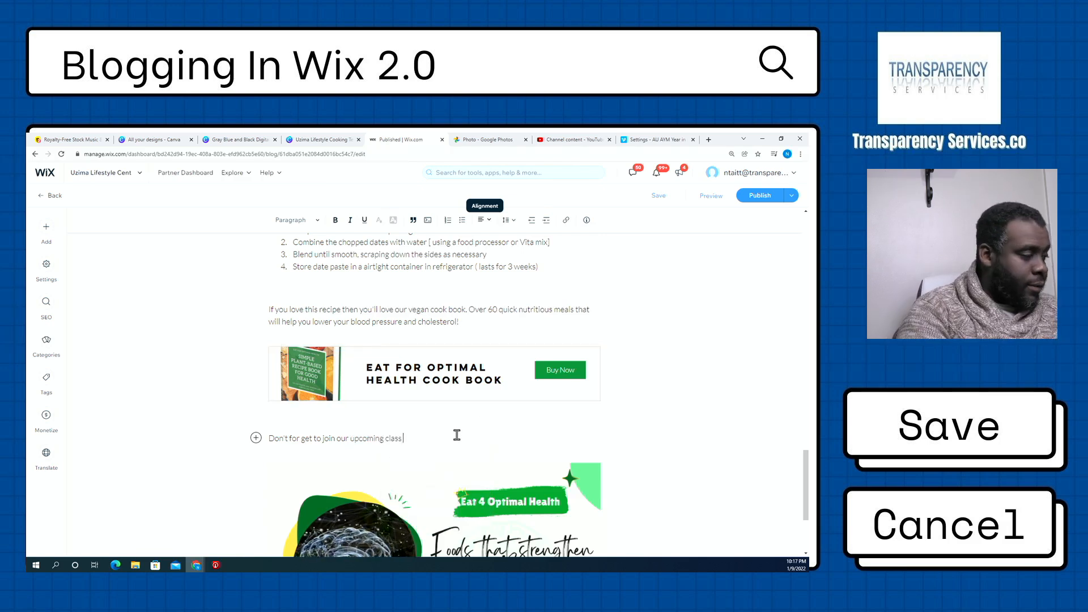
- End the sentence with a period and add "Foods that combats dementia", with the spelling of dementia corrected
text(.)
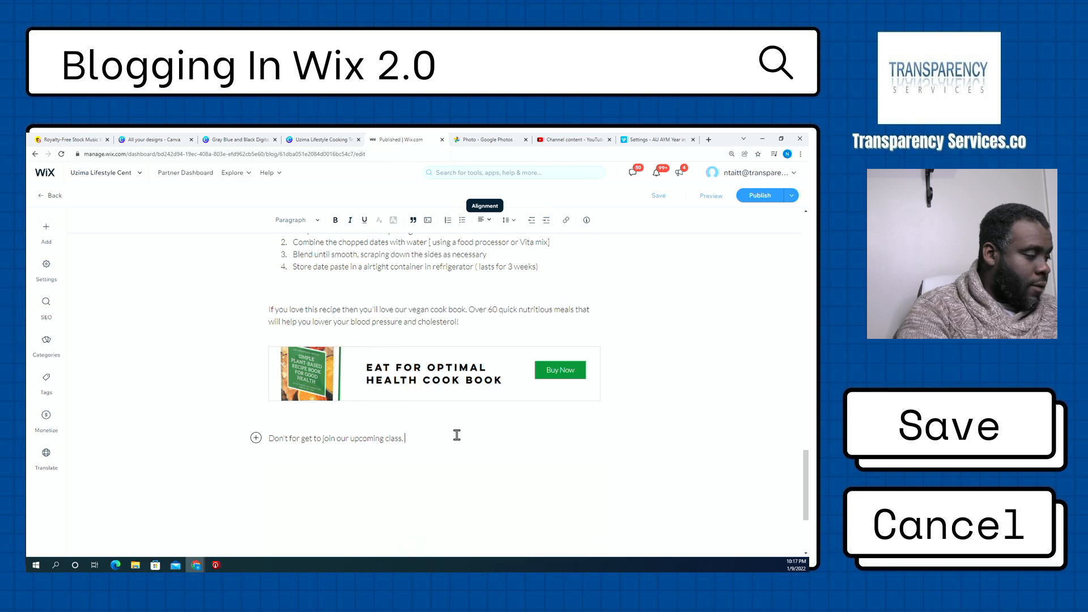
text( Foods)
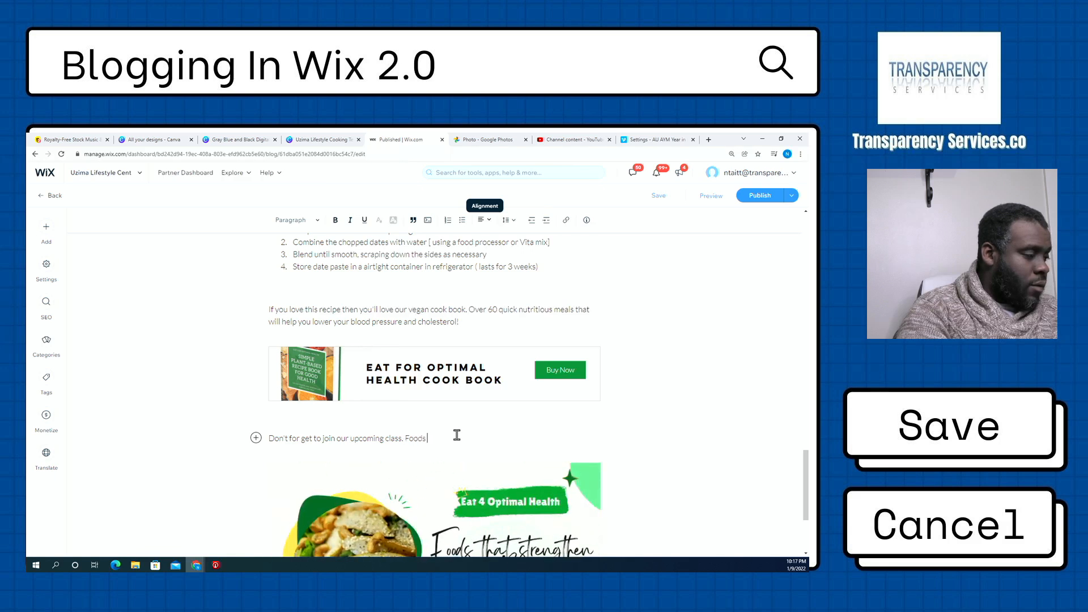
text( that)
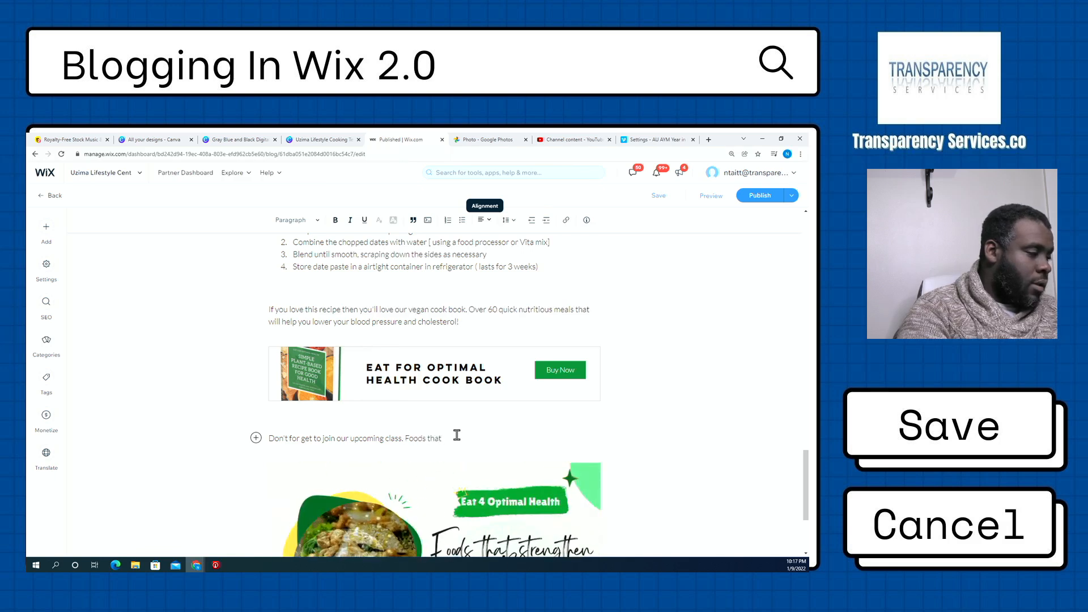
text( con)
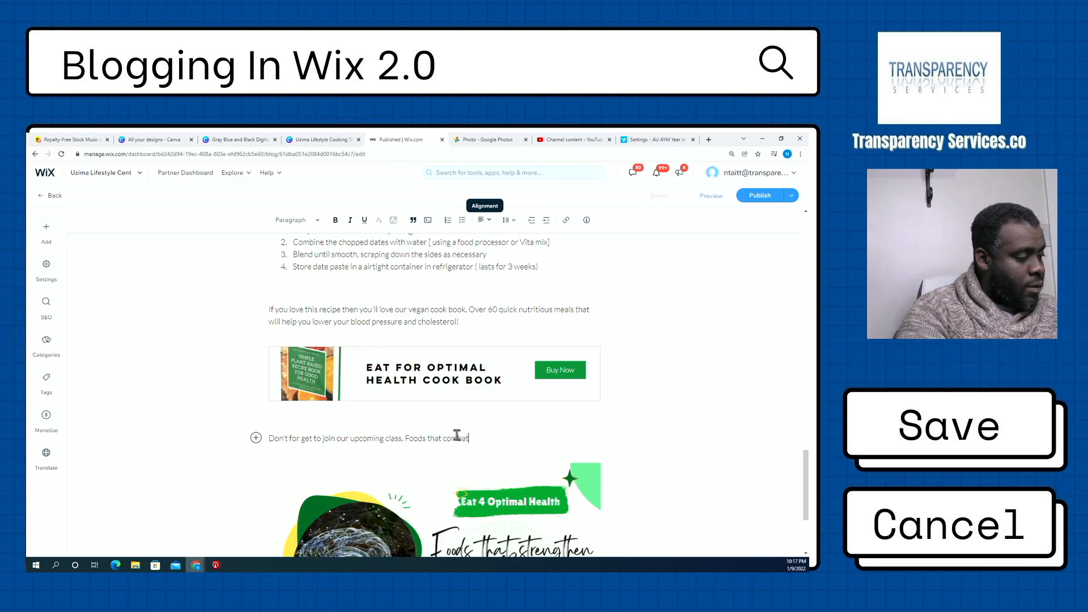
text(bats dimentia)
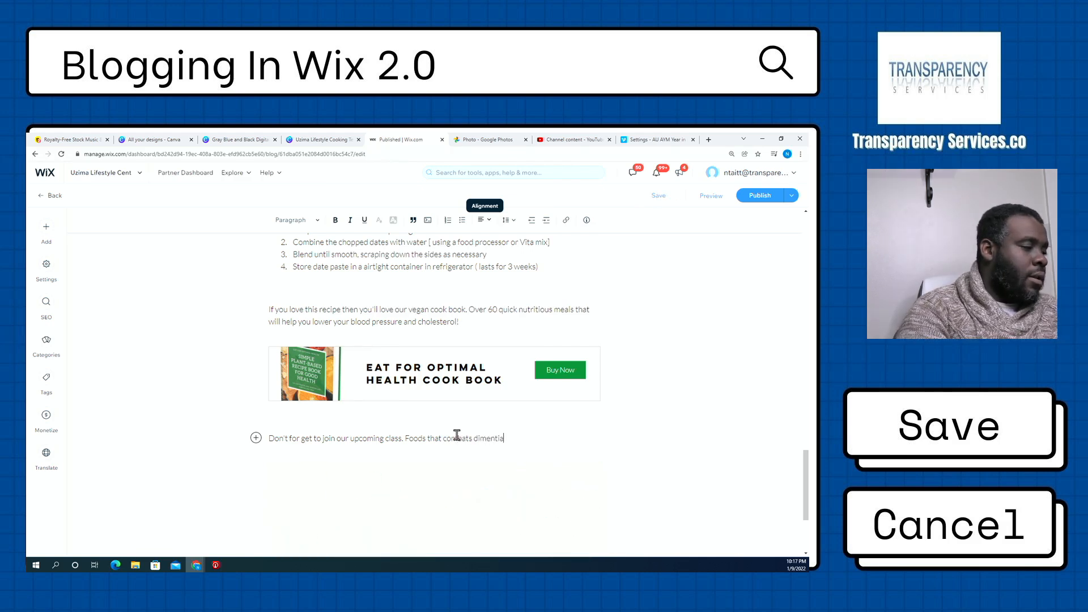
right_click(490, 440)
right_click(491, 440)
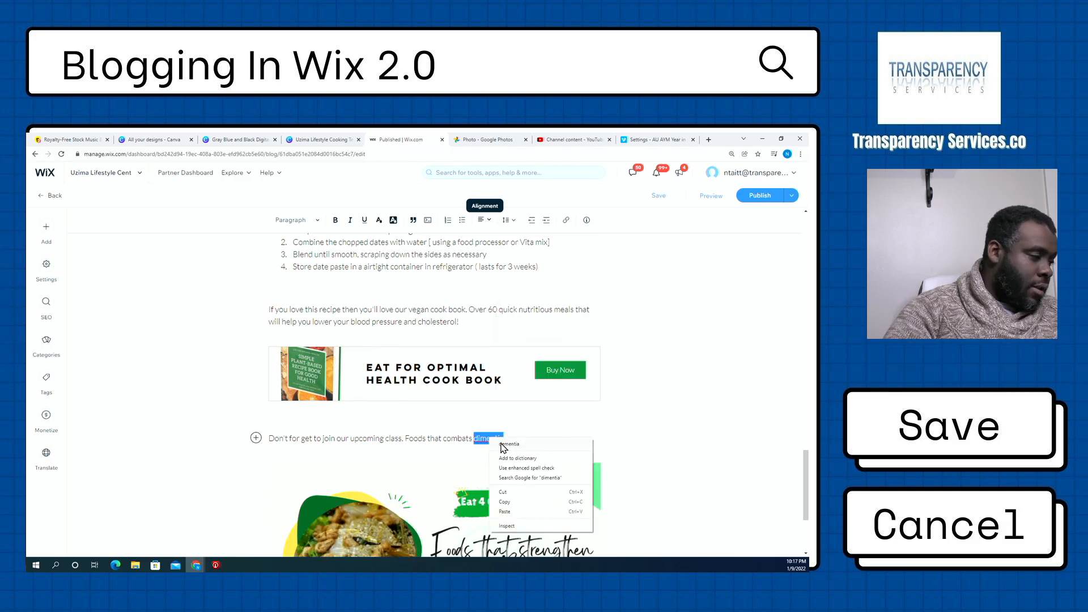
click(508, 444)
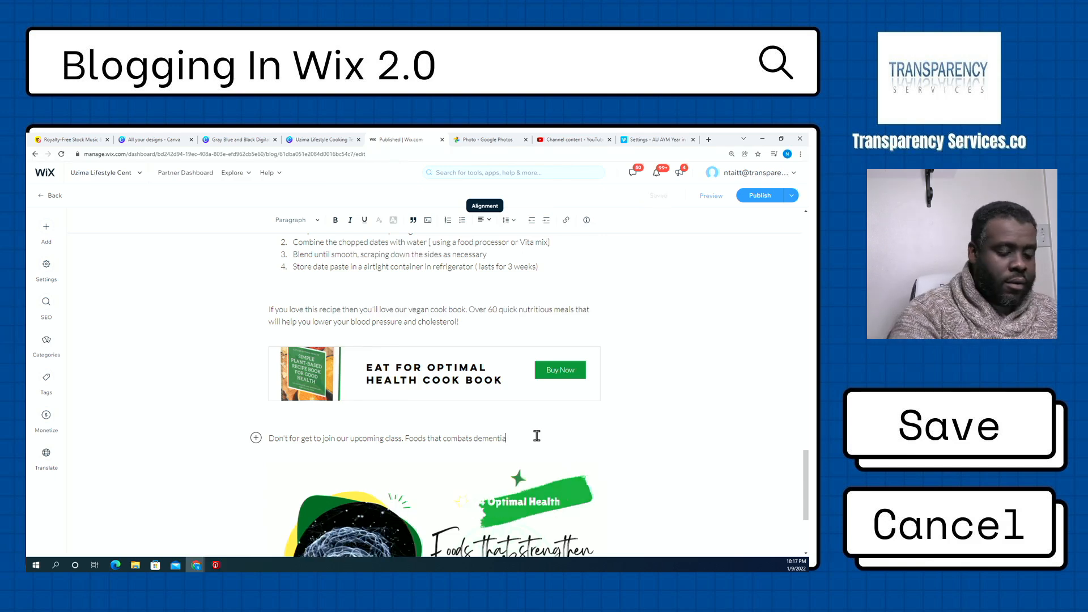
- Finish the class invitation with "and strengthen the brain.", correcting the spelling of strengthen
text(and stres)
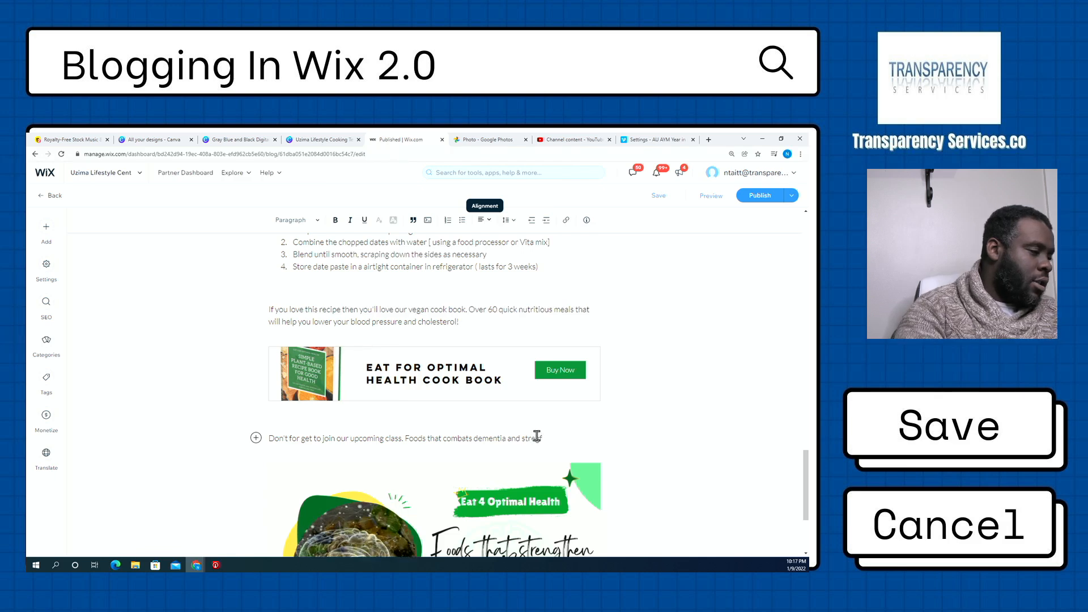
click(537, 436)
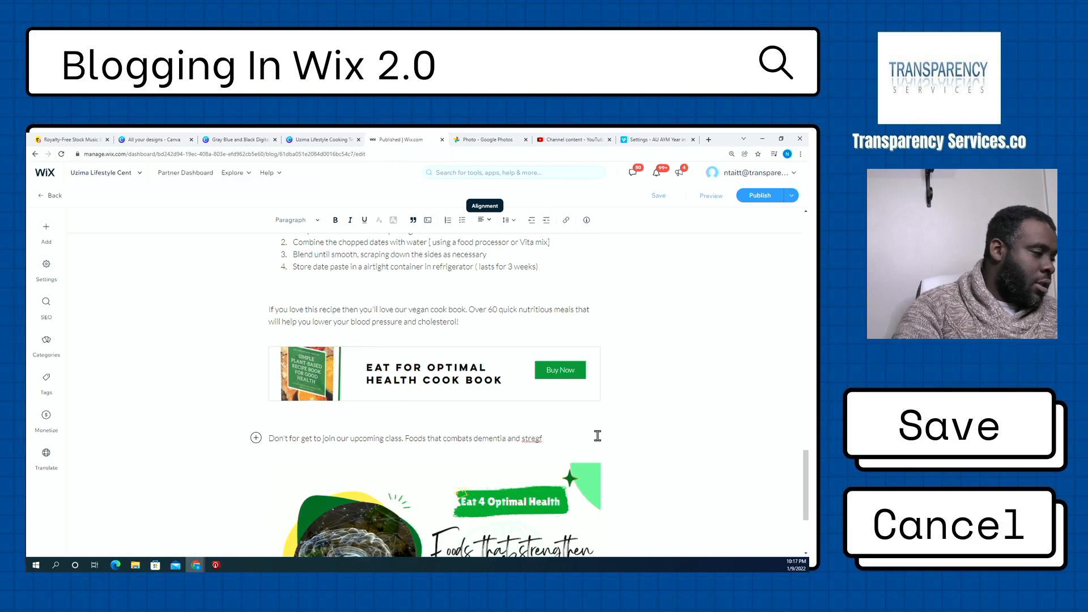
click(545, 440)
key(BackSpace)
key(BackSpace)
text(stregt)
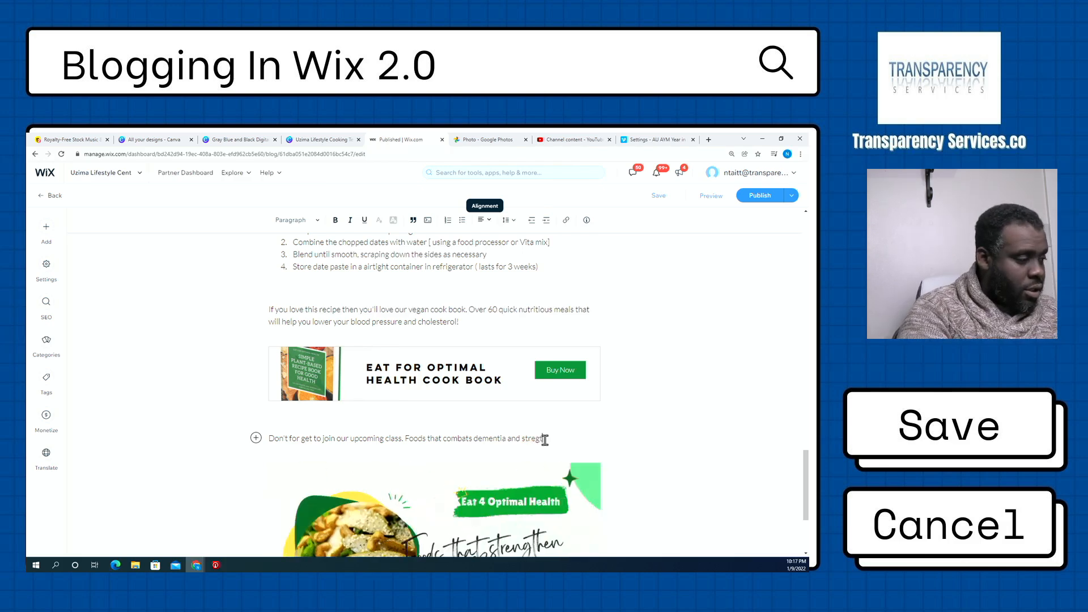
text(hen the brain.)
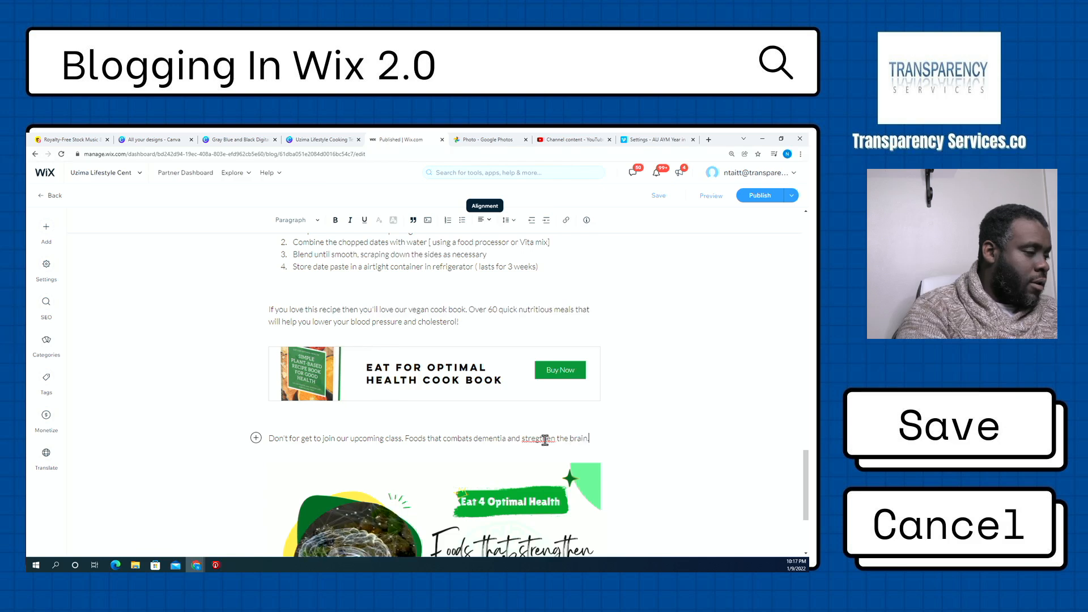
right_click(545, 440)
click(560, 445)
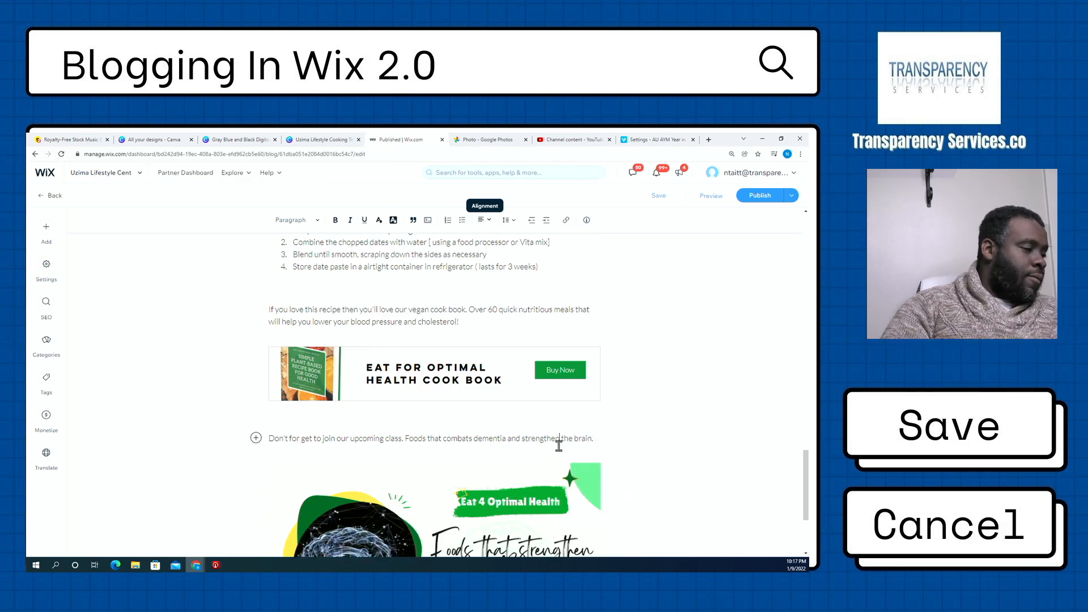
- Insert a button on a new line below the class banner image
scroll(567, 443, down, 3)
click(585, 384)
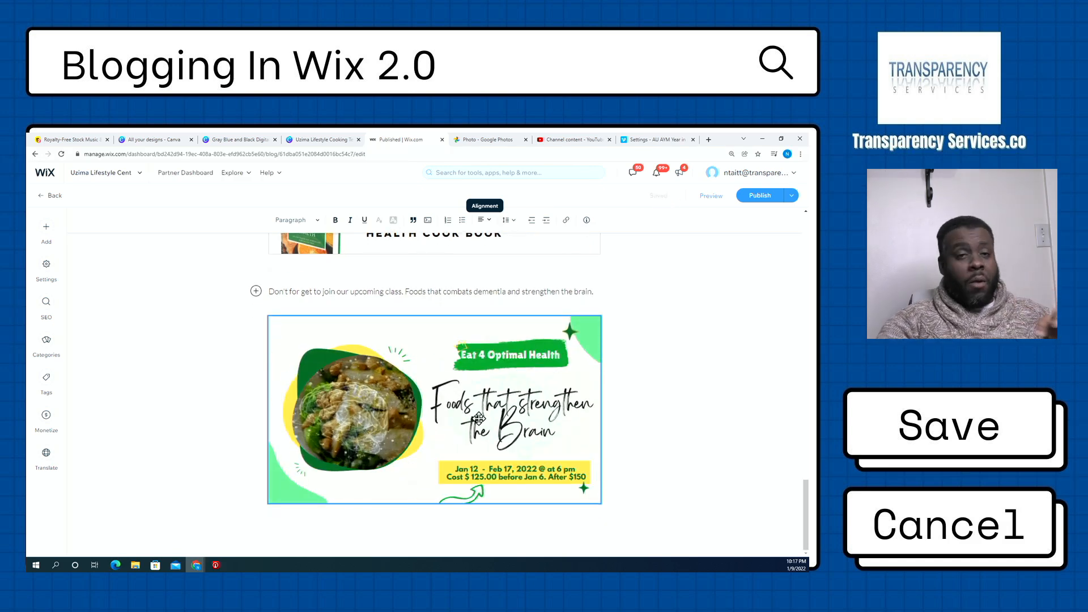
click(624, 461)
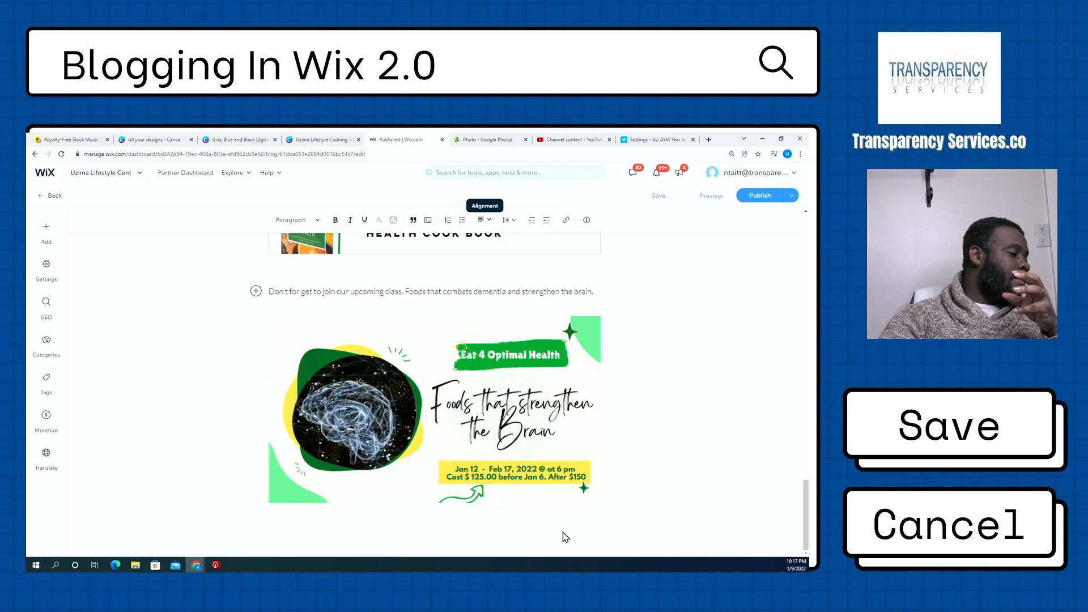
click(560, 515)
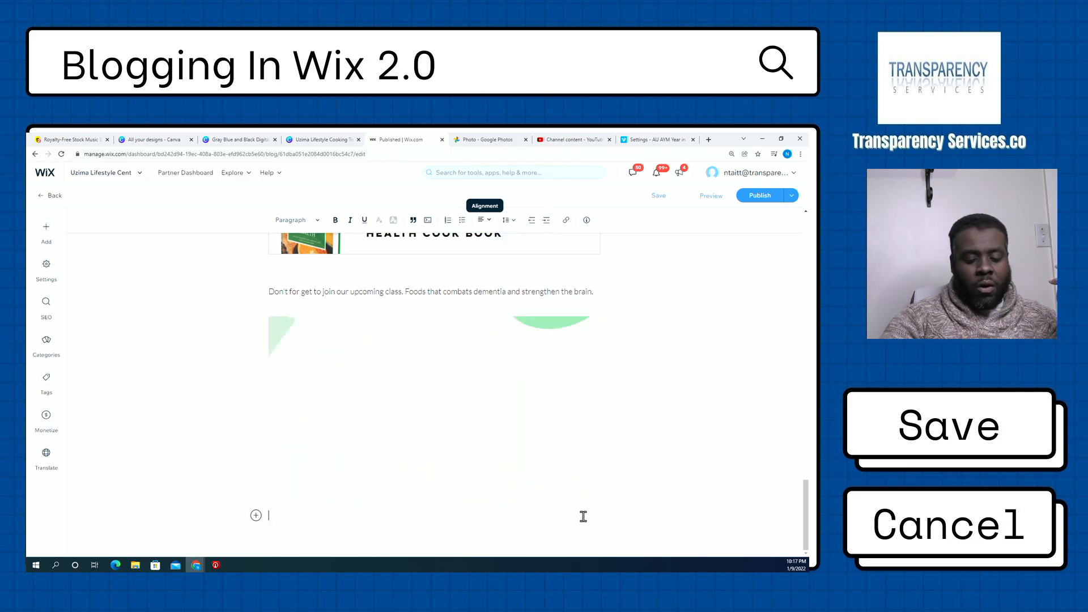
key(Return)
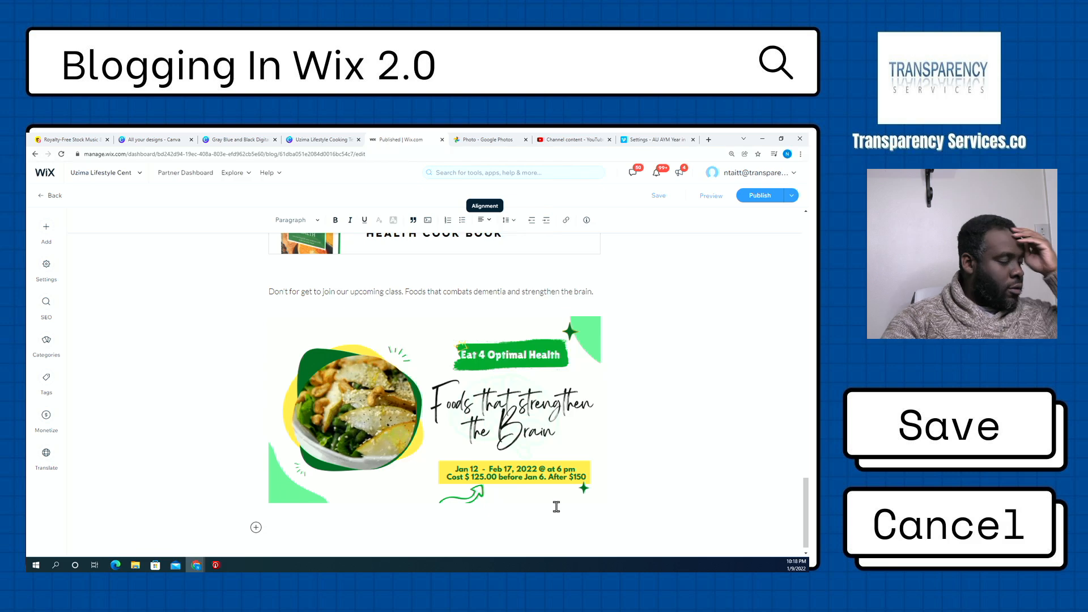
click(49, 236)
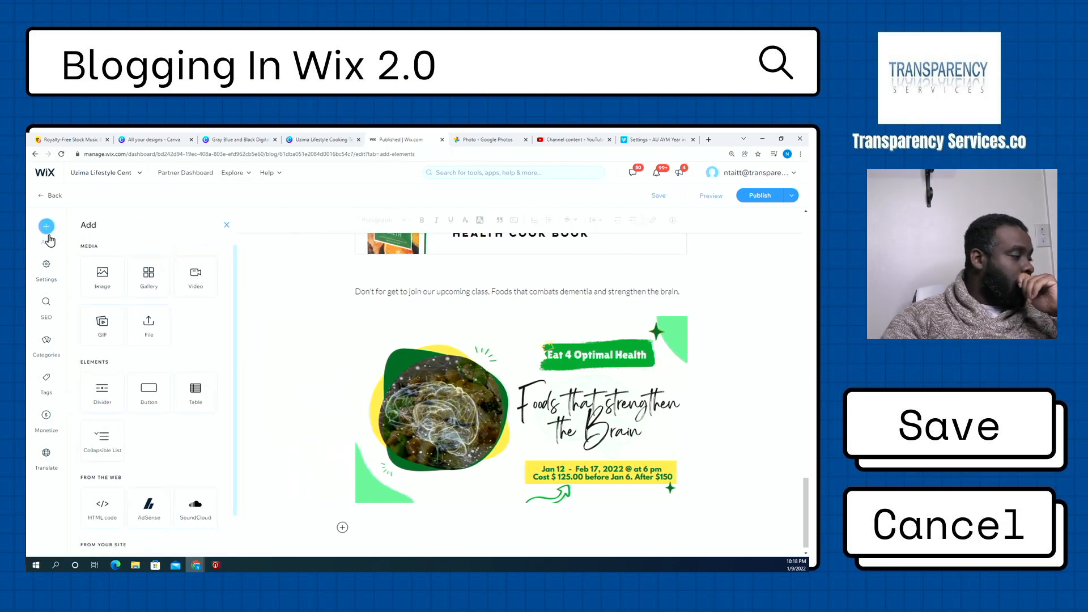
click(149, 392)
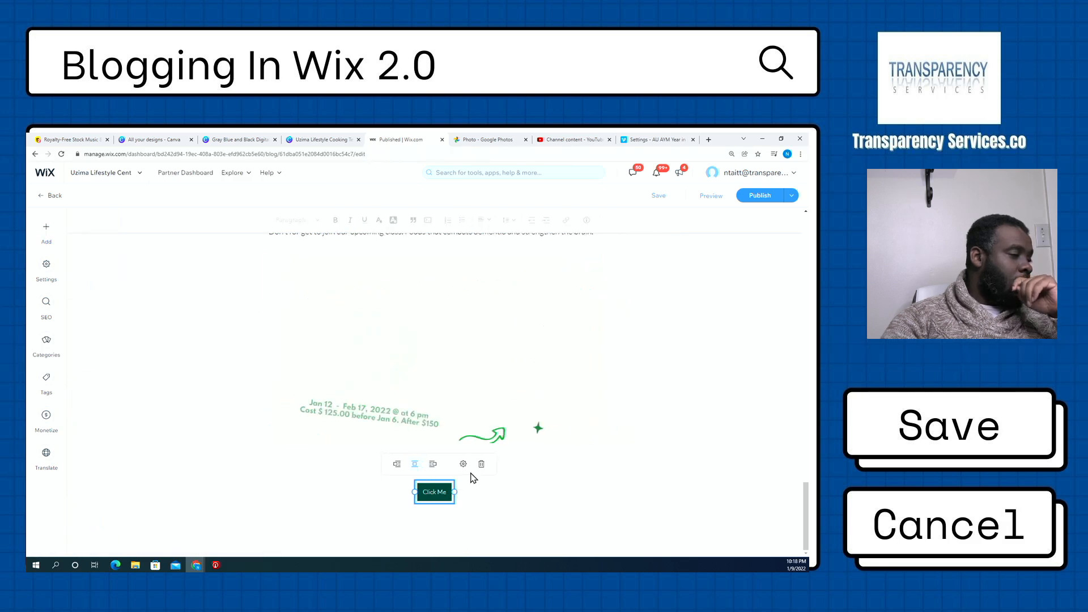
- Change the text of the button below the class banner to "Learn More"
click(463, 464)
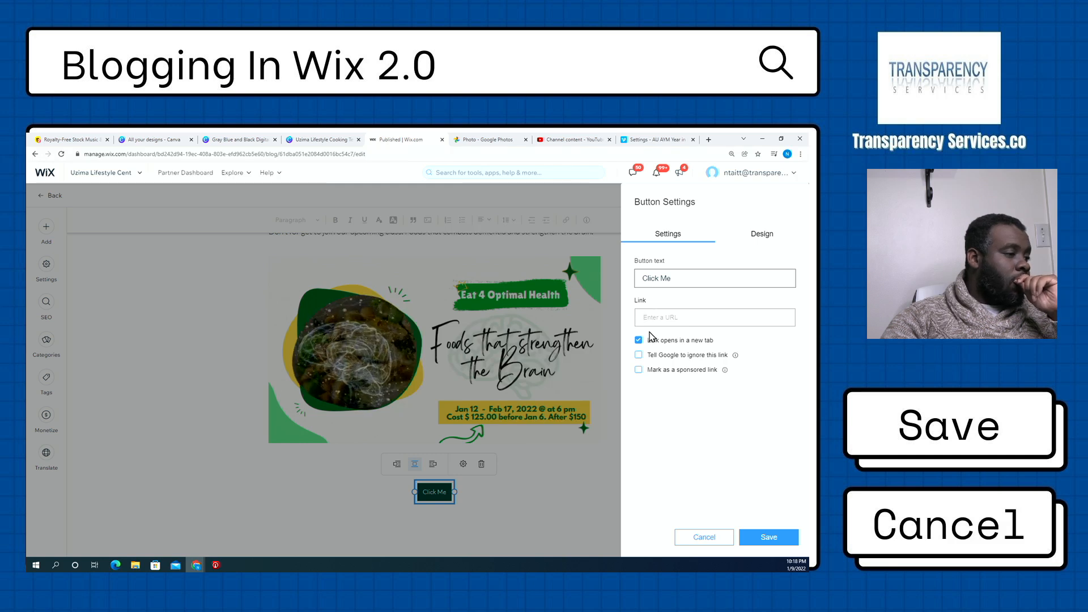
click(676, 278)
drag(676, 279, 636, 279)
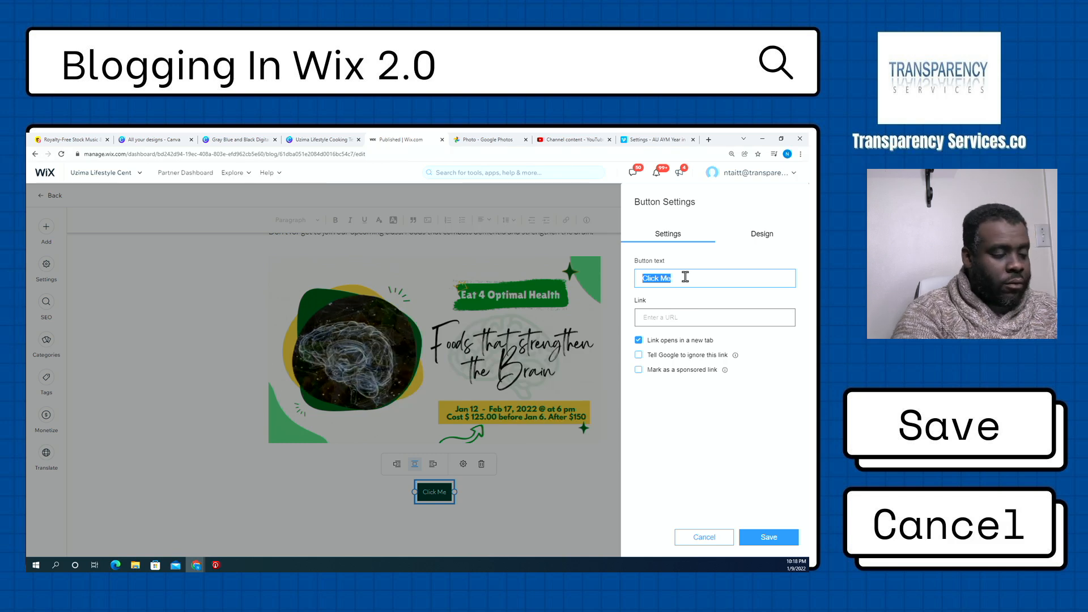
text(S)
key(BackSpace)
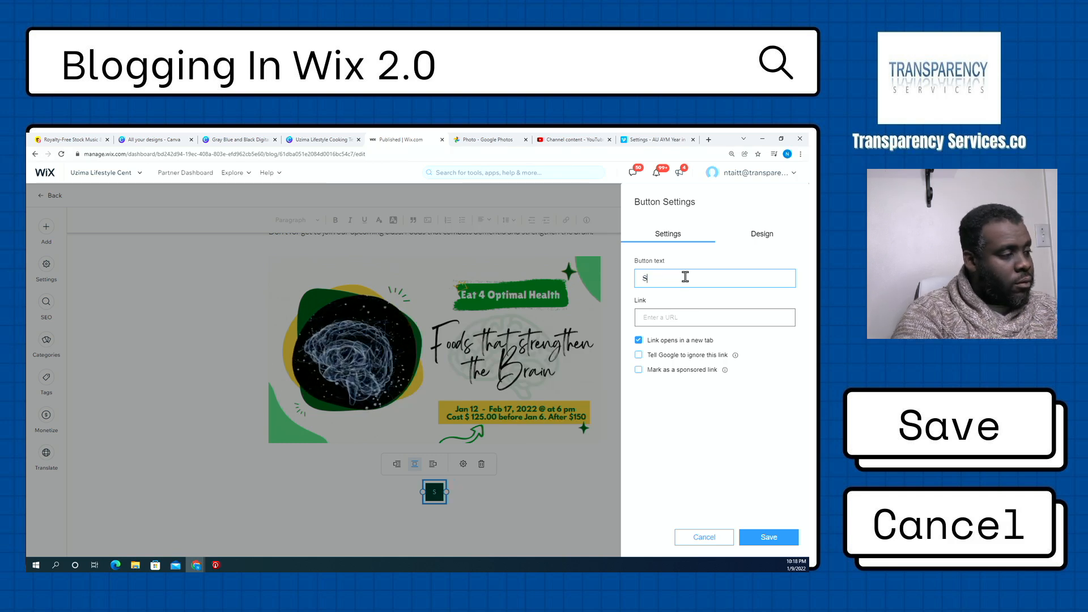
text(Learm)
key(BackSpace)
key(BackSpace)
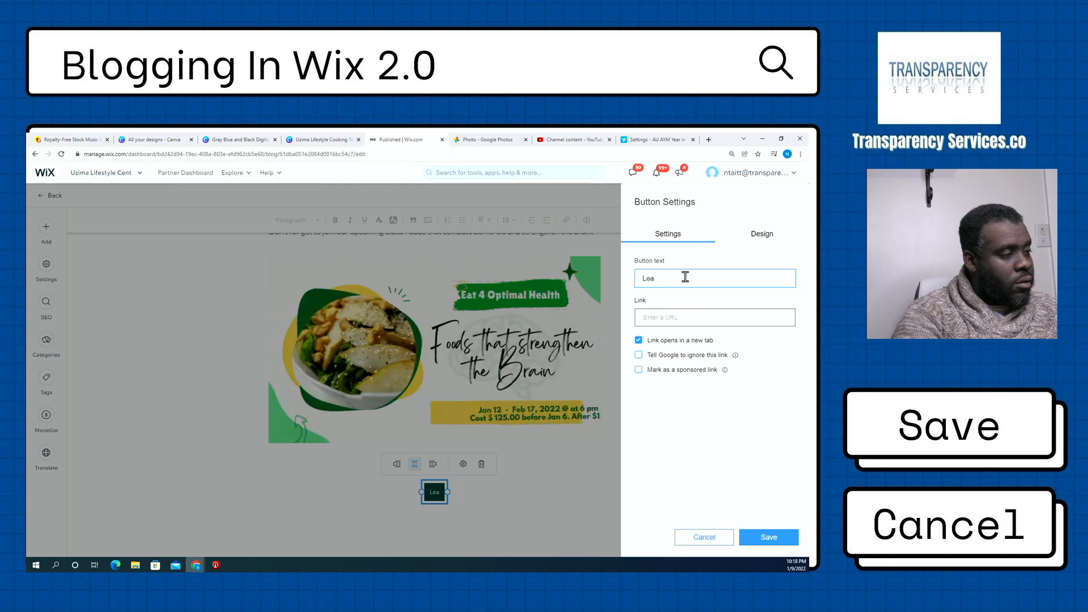
text(n)
key(BackSpace)
text(rn More)
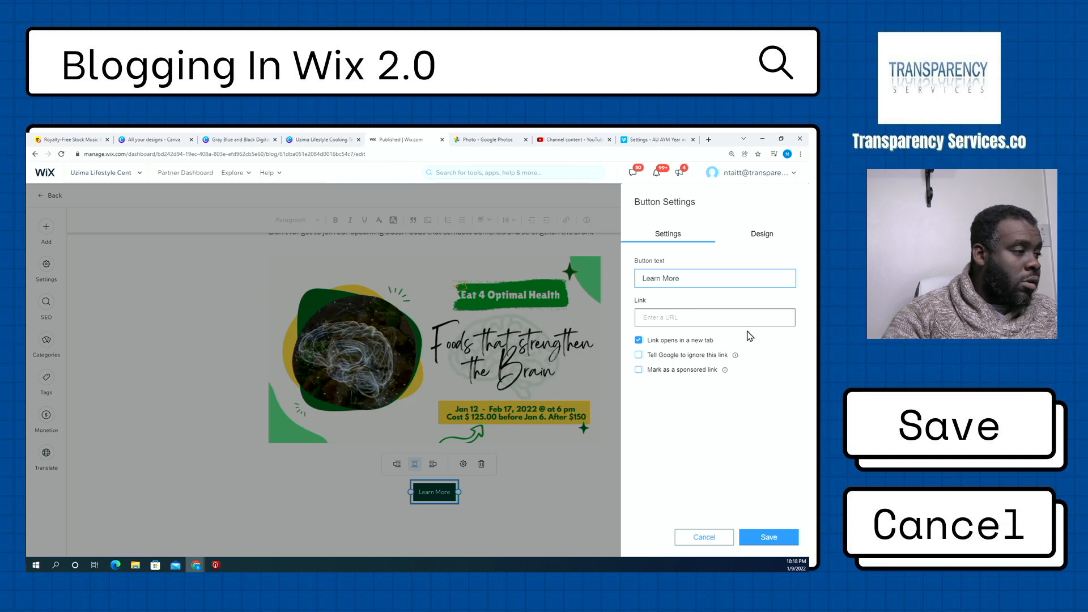
- Open uzimalifestylecenter.org in a new browser tab to find the button's link target, and dismiss the gift card popup
click(699, 322)
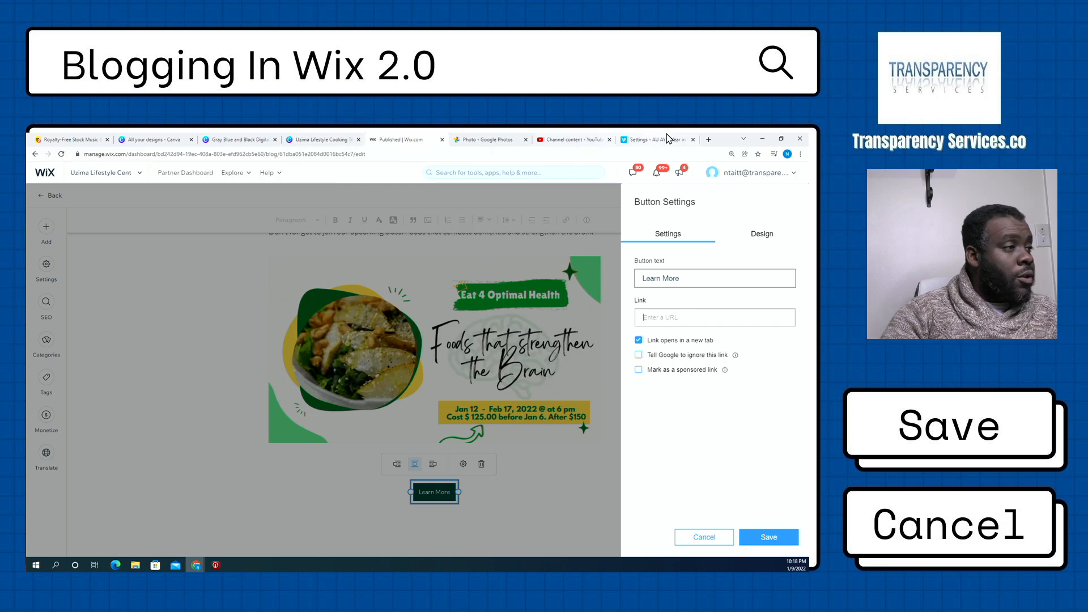
click(709, 140)
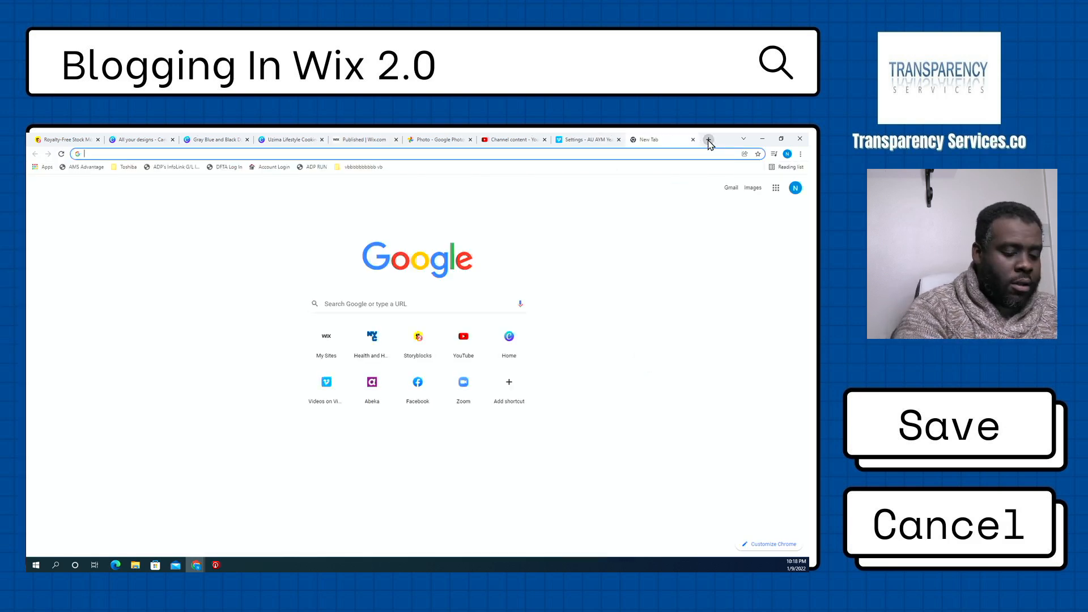
text(uzimalifestylecenter.org)
key(Return)
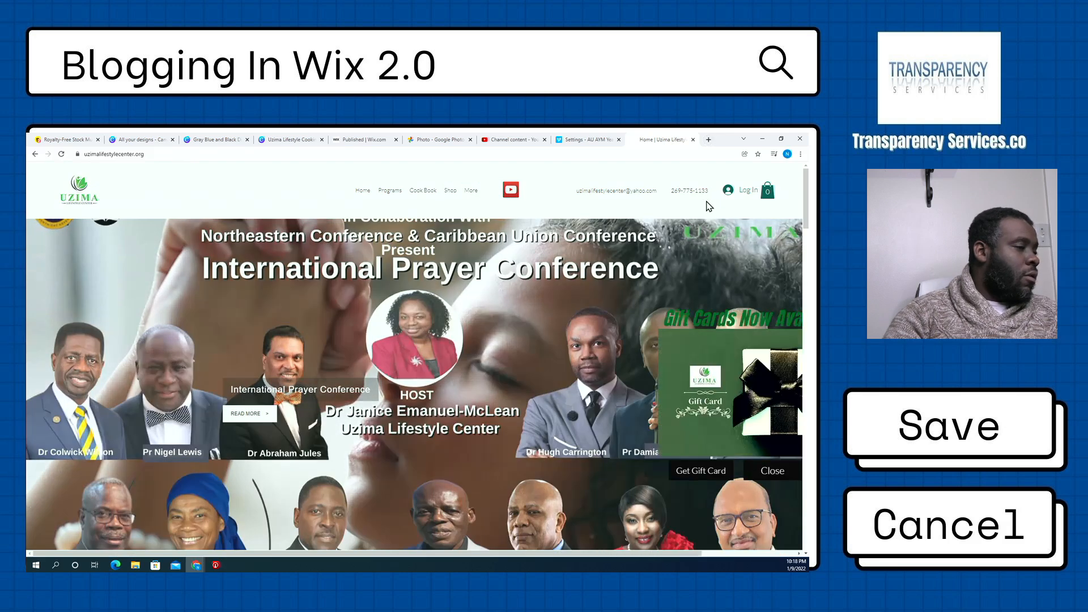
click(726, 295)
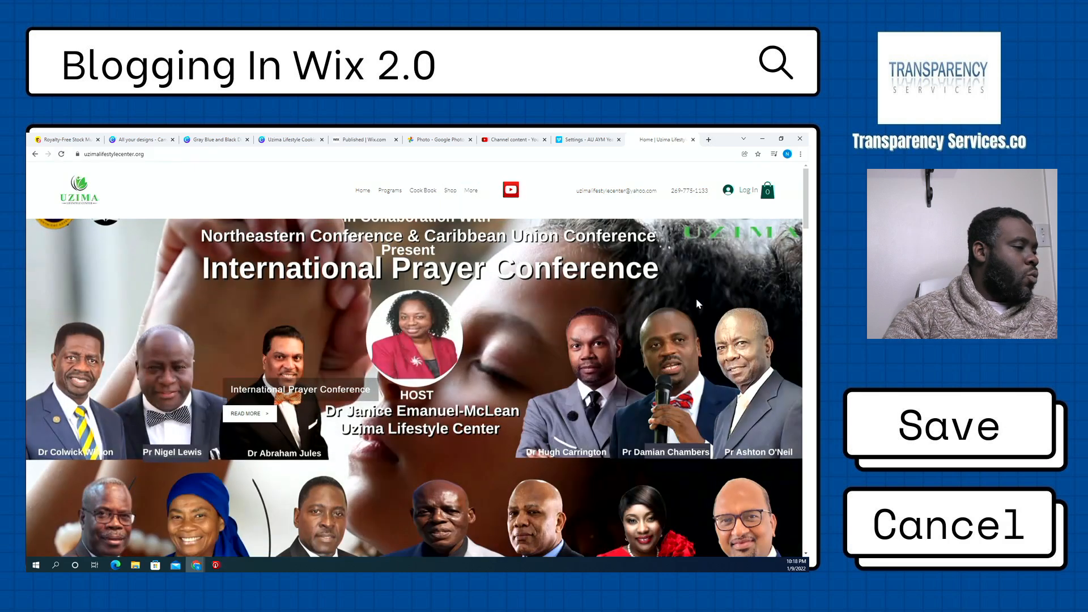
- Open the registration page of the Foods That Strengthen The Brain course from its homepage slide and look through it
scroll(665, 304, down, 5)
scroll(665, 304, up, 3)
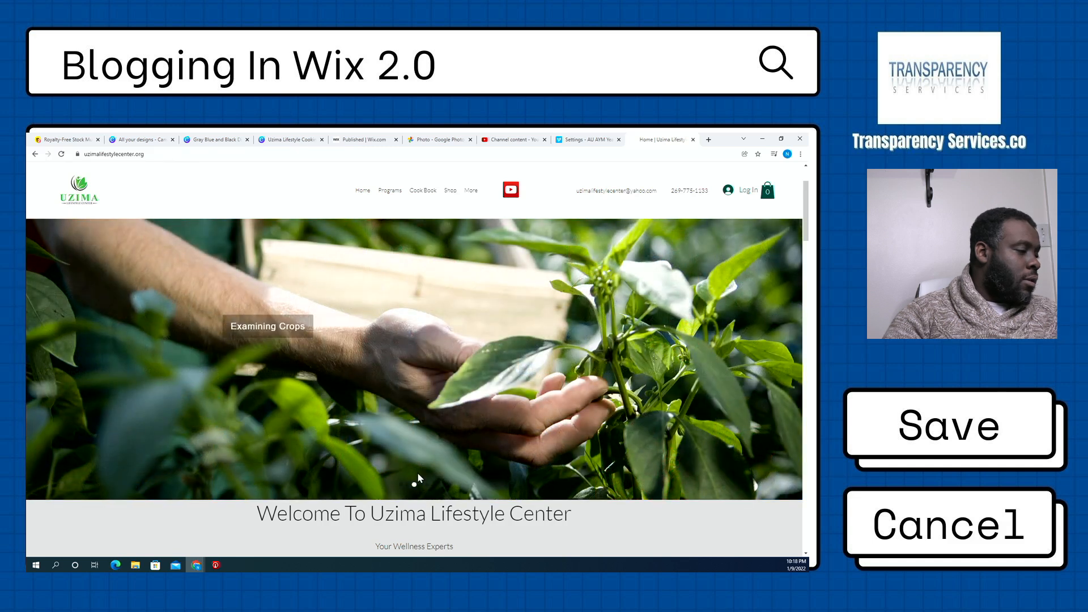
click(407, 485)
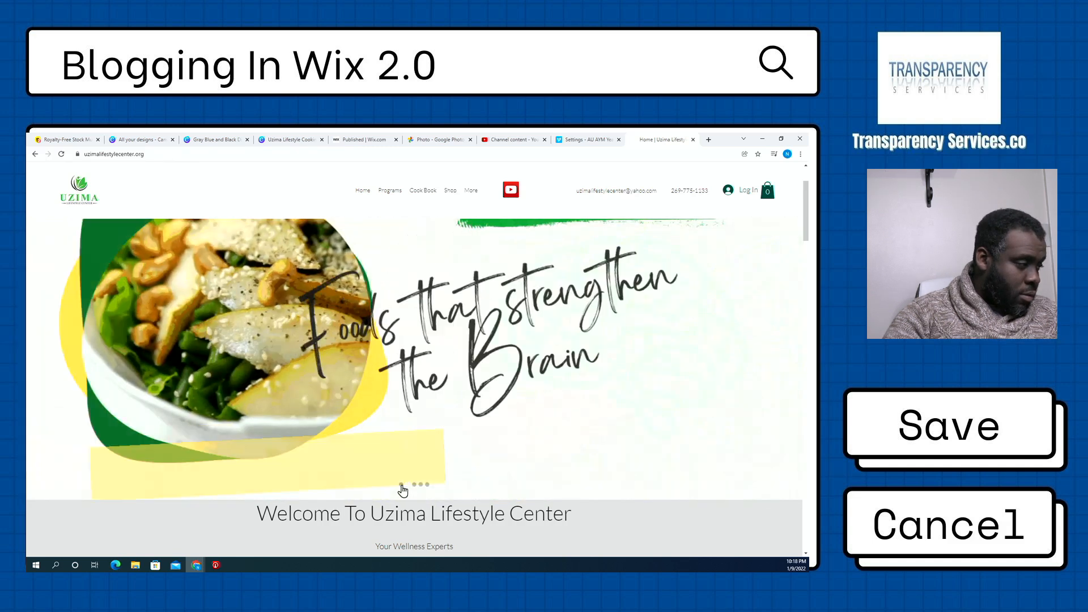
scroll(340, 459, up, 2)
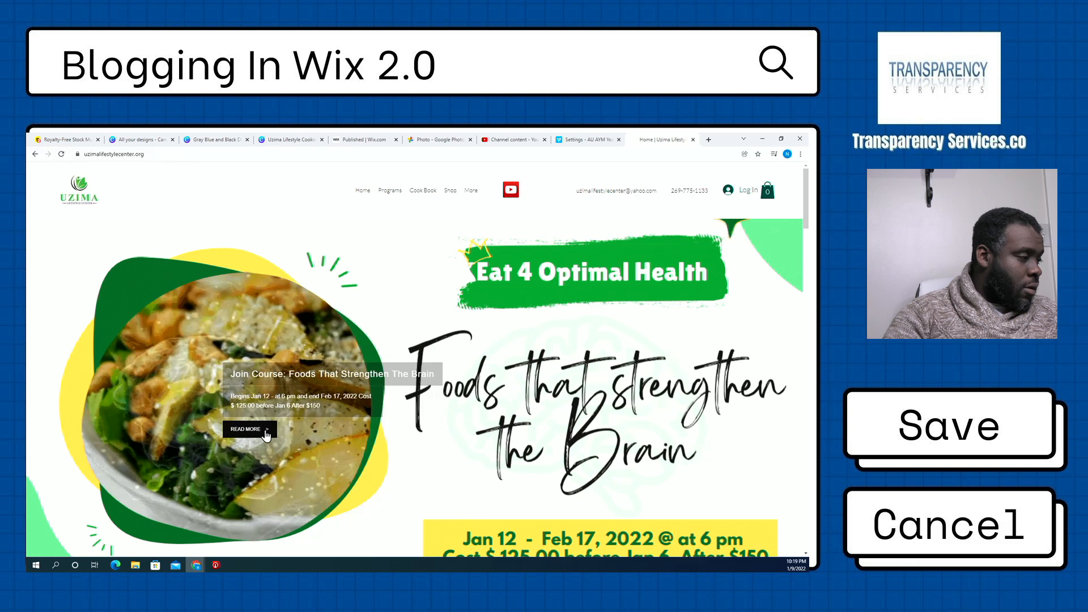
click(265, 431)
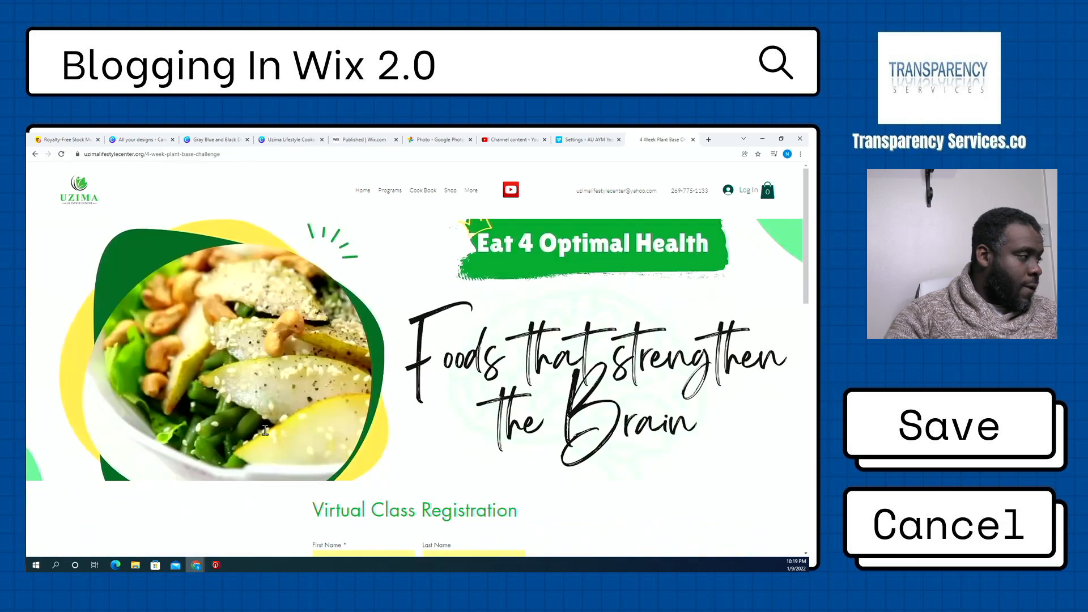
scroll(266, 425, down, 6)
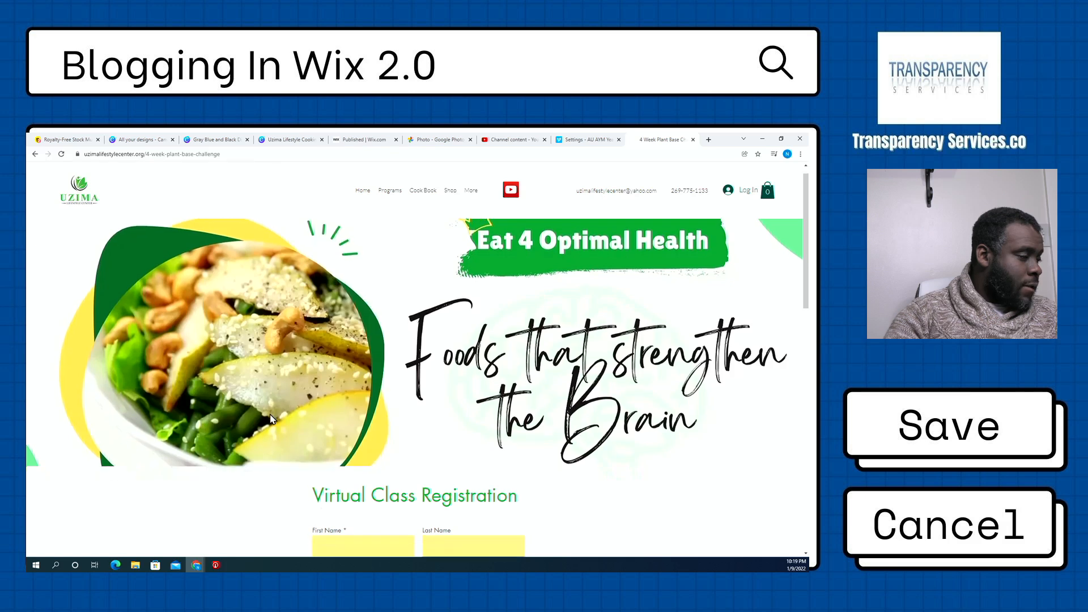
scroll(270, 419, down, 8)
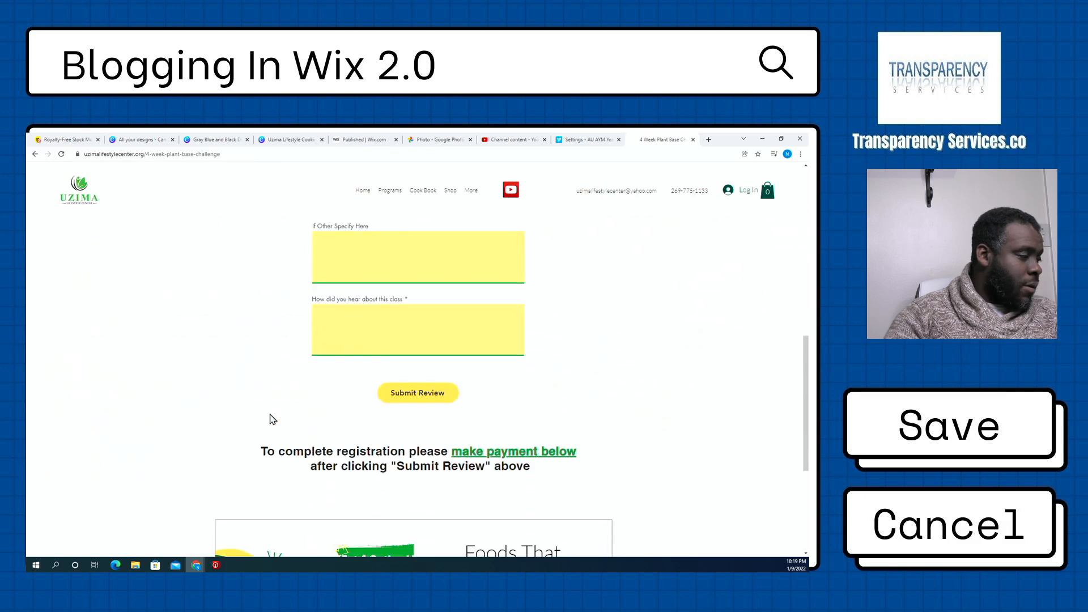
scroll(270, 419, up, 14)
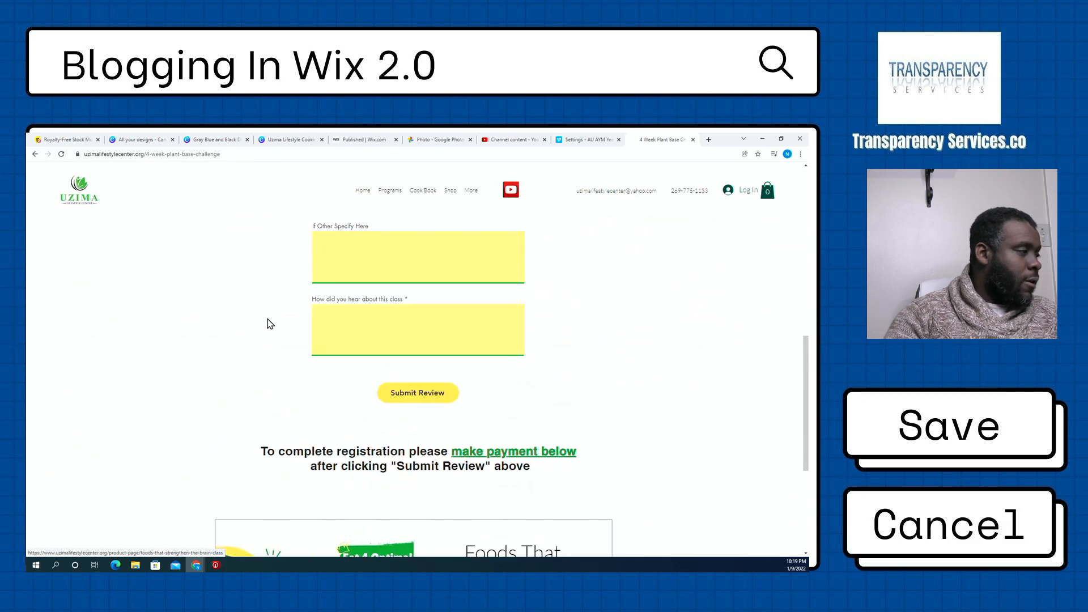
- Link the Learn More button to the copied 4-week-plant-base-challenge page address, turn off opening in a new tab, and save
click(256, 157)
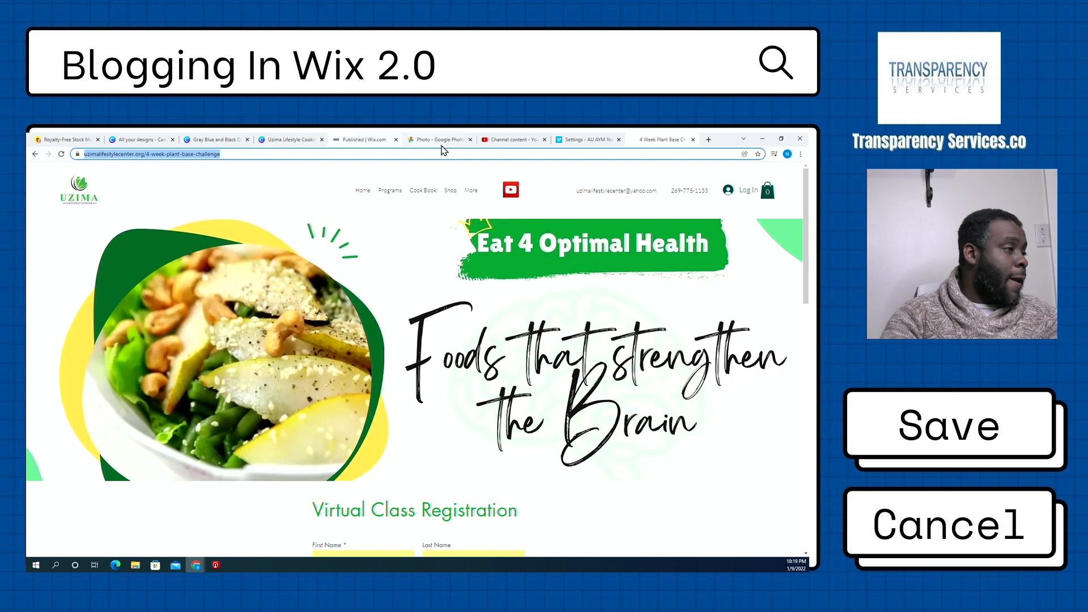
click(374, 143)
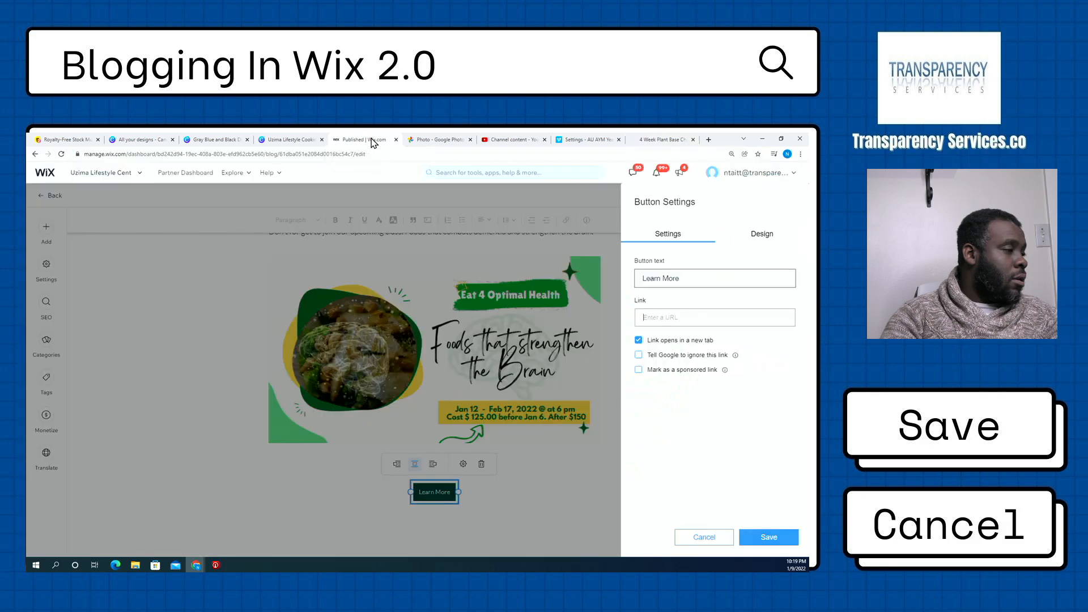
click(689, 318)
key(ctrl+v)
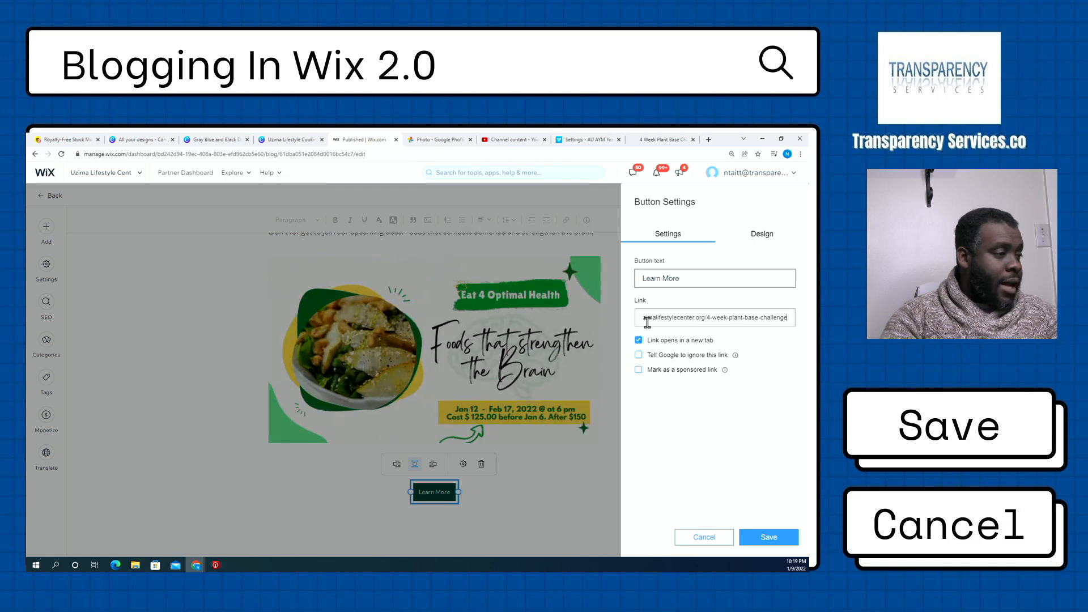
click(638, 340)
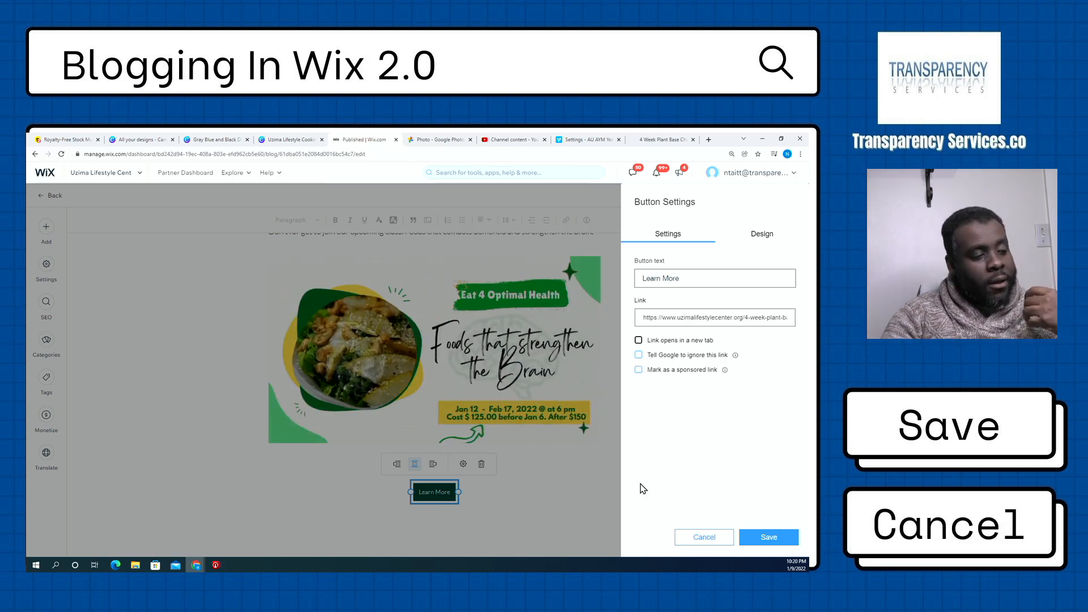
click(756, 539)
- Review the whole blog post, from the cook book product and class banner up to the title and cover photo
scroll(453, 470, up, 5)
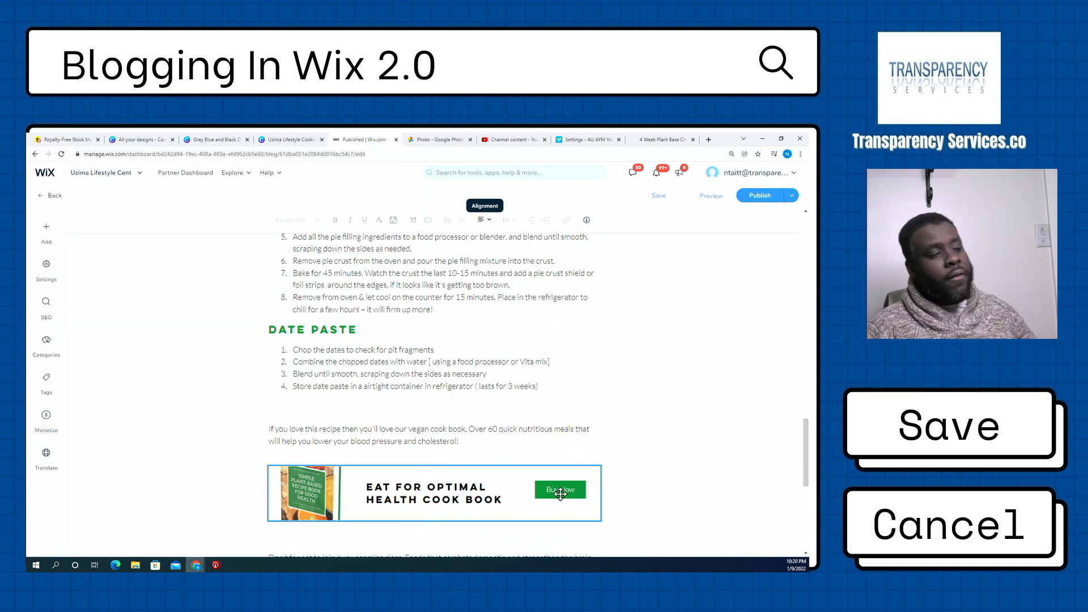
scroll(560, 493, up, 2)
scroll(560, 494, down, 3)
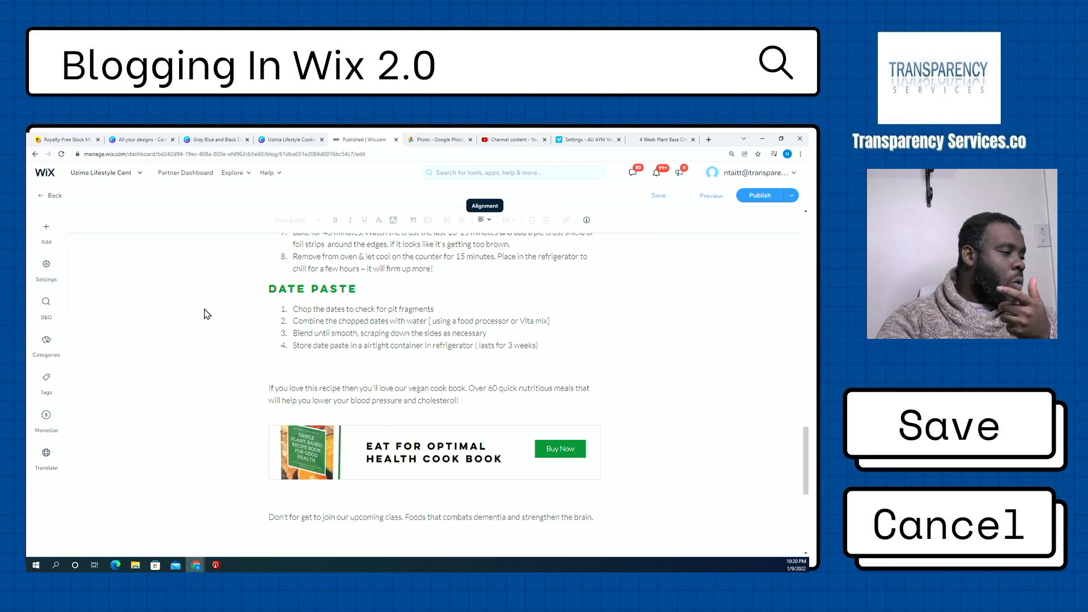
scroll(338, 373, down, 4)
scroll(338, 372, down, 3)
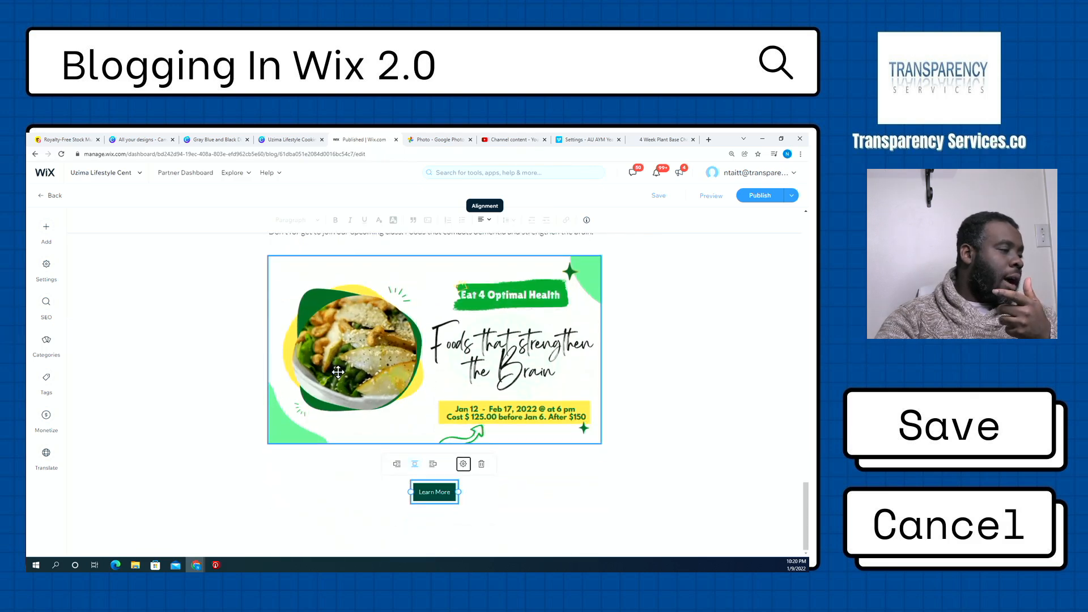
scroll(339, 372, up, 4)
scroll(339, 372, up, 15)
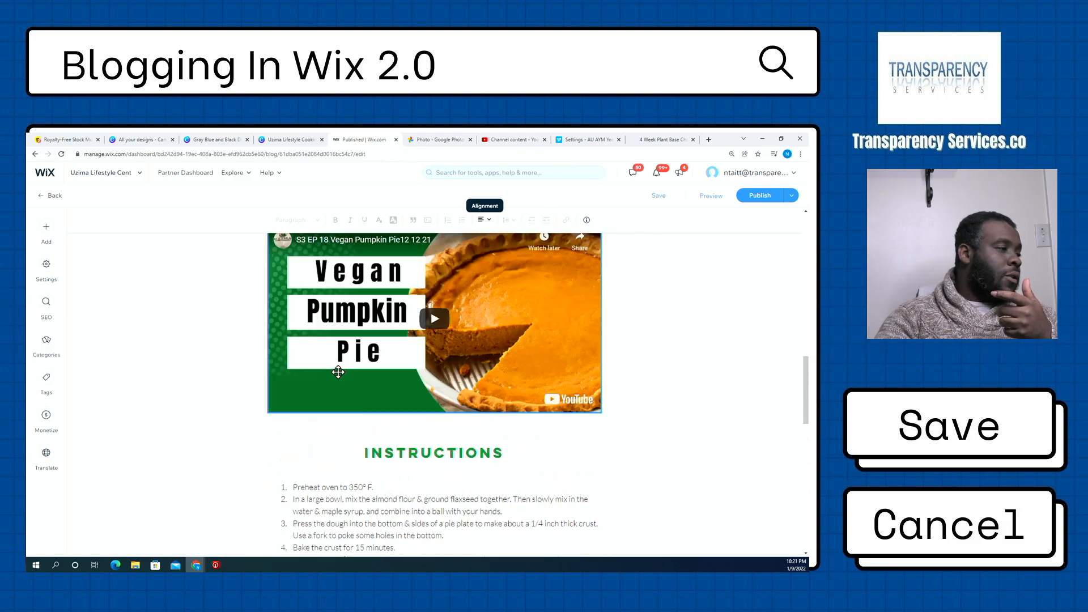
scroll(338, 372, up, 5)
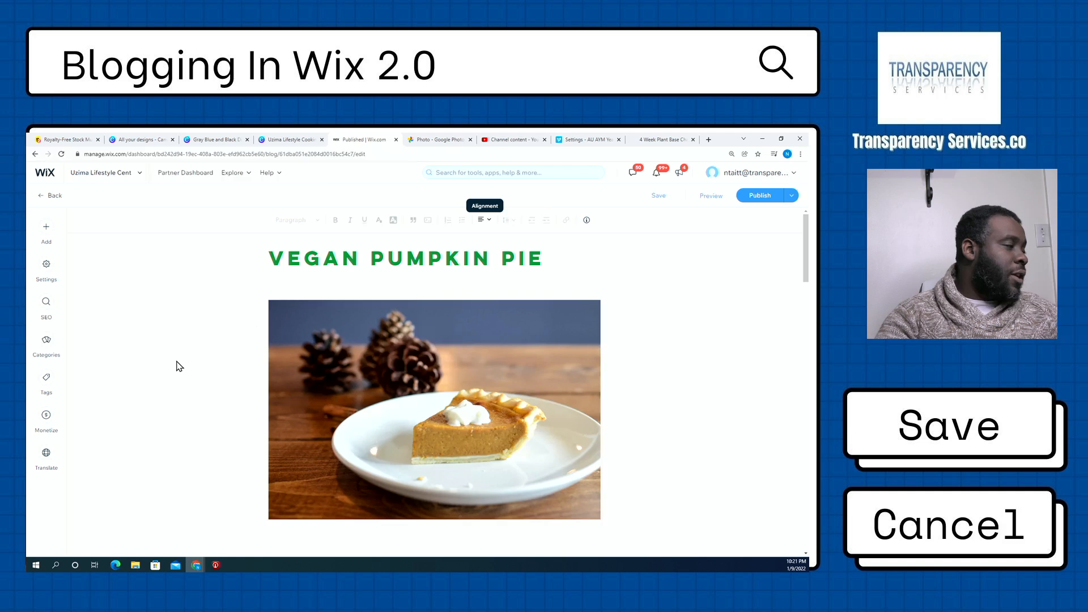
- Change the post's author in the post settings to the second person in the author list
click(47, 267)
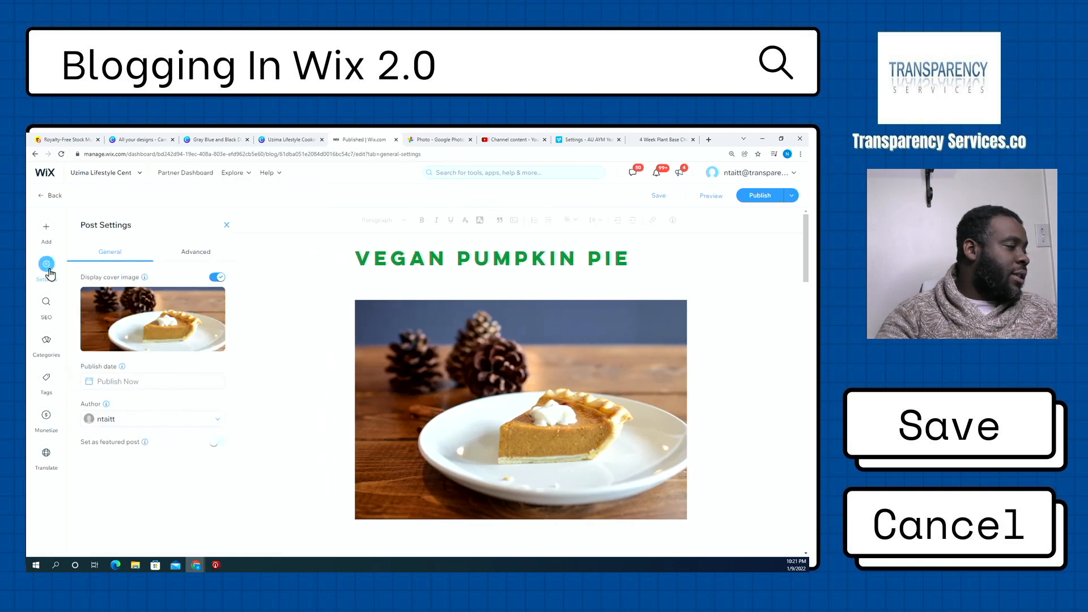
mouse_move(170, 306)
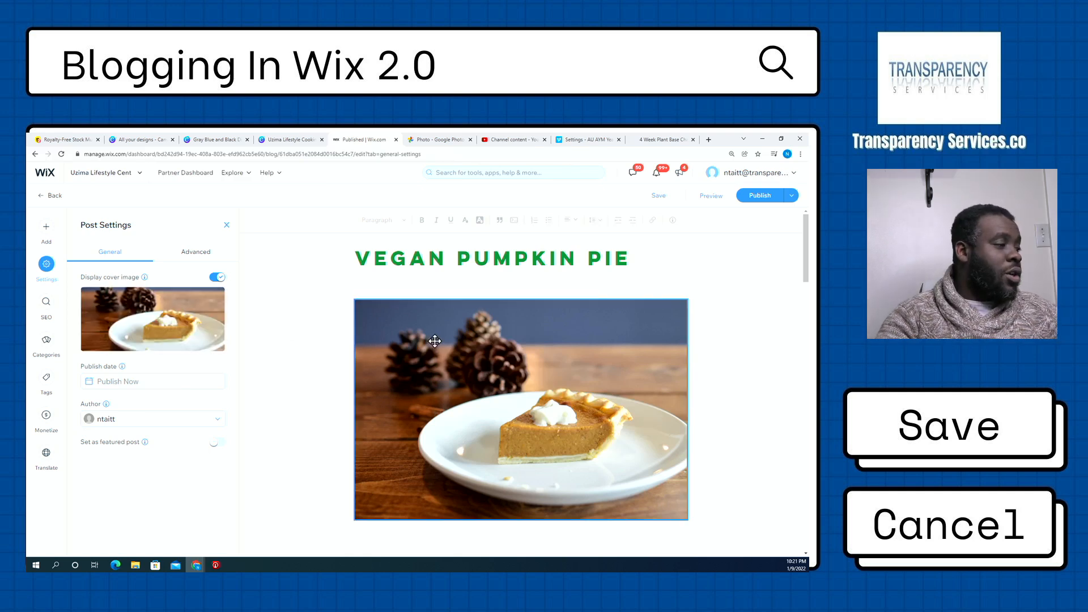
mouse_move(200, 346)
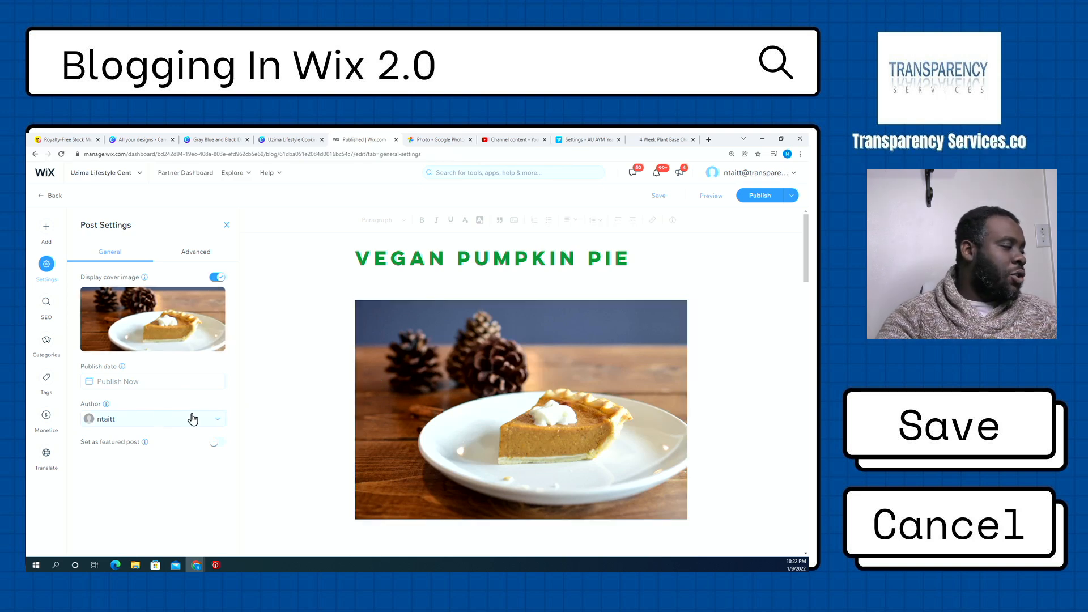
click(218, 421)
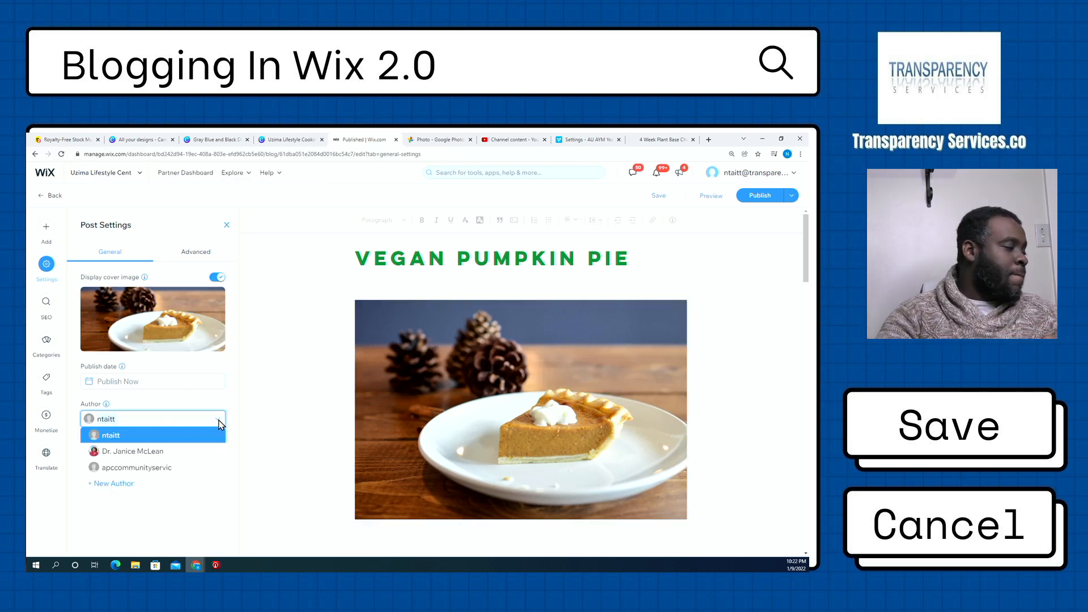
click(199, 452)
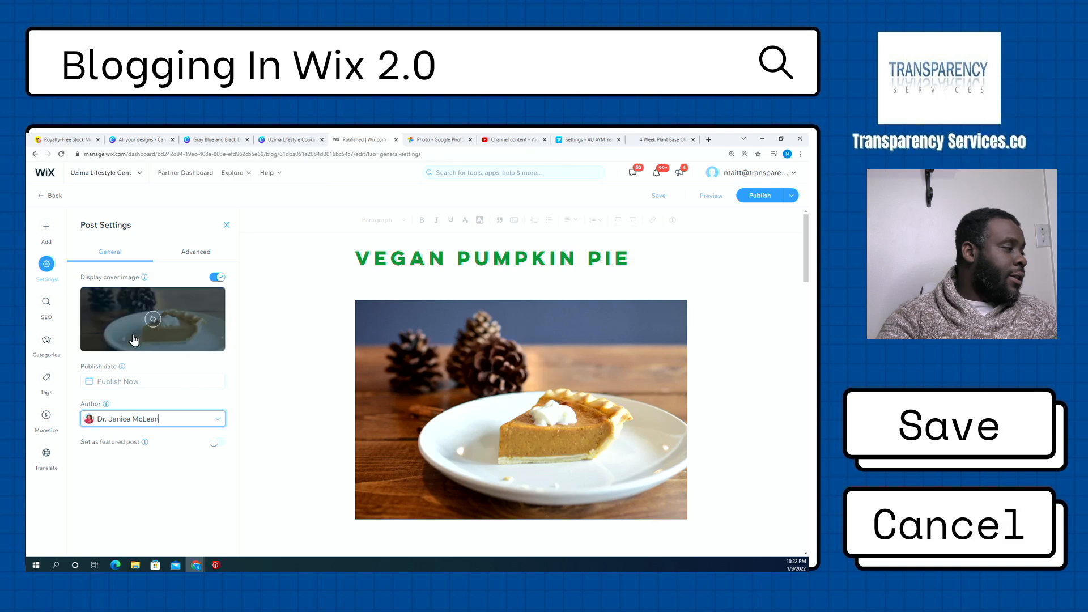
- Examine the post's basic SEO settings, reading the meta description to its end
click(46, 305)
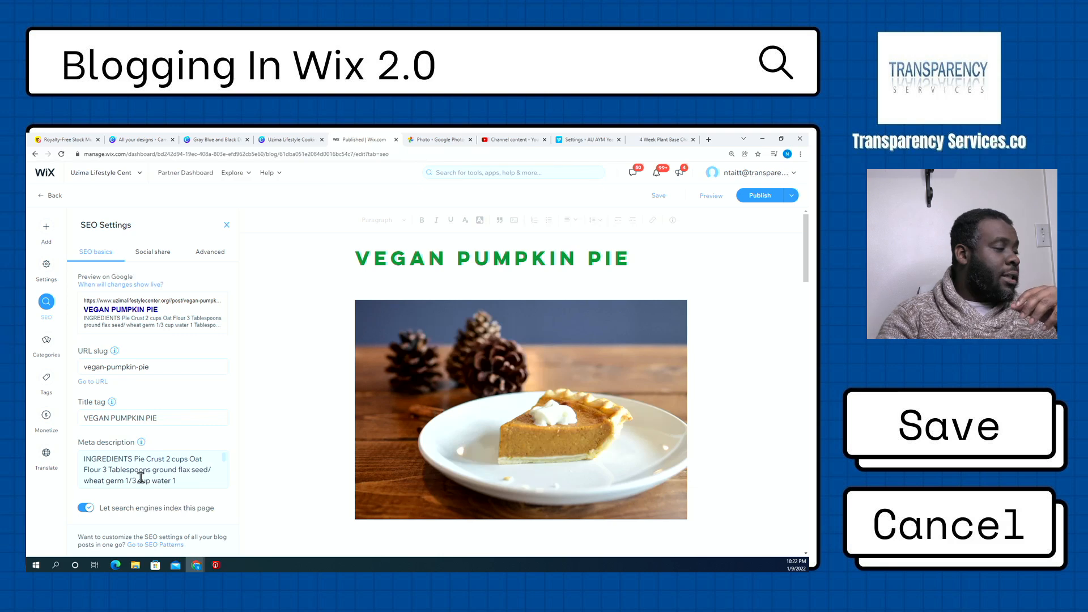
drag(224, 459, 225, 481)
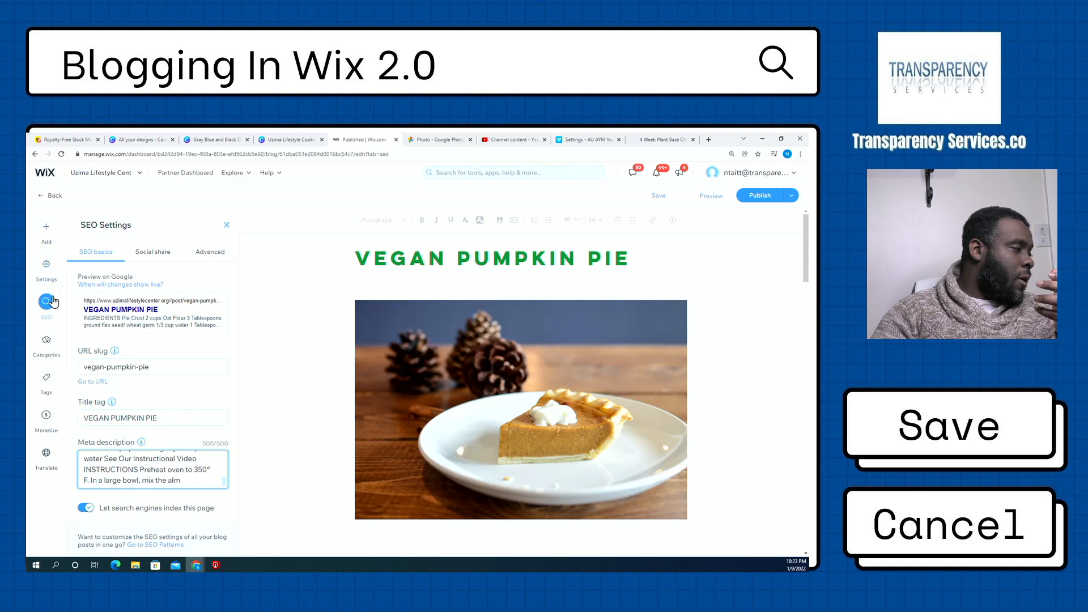
- Look through the media, element, web and site content that can be added to the post
click(46, 228)
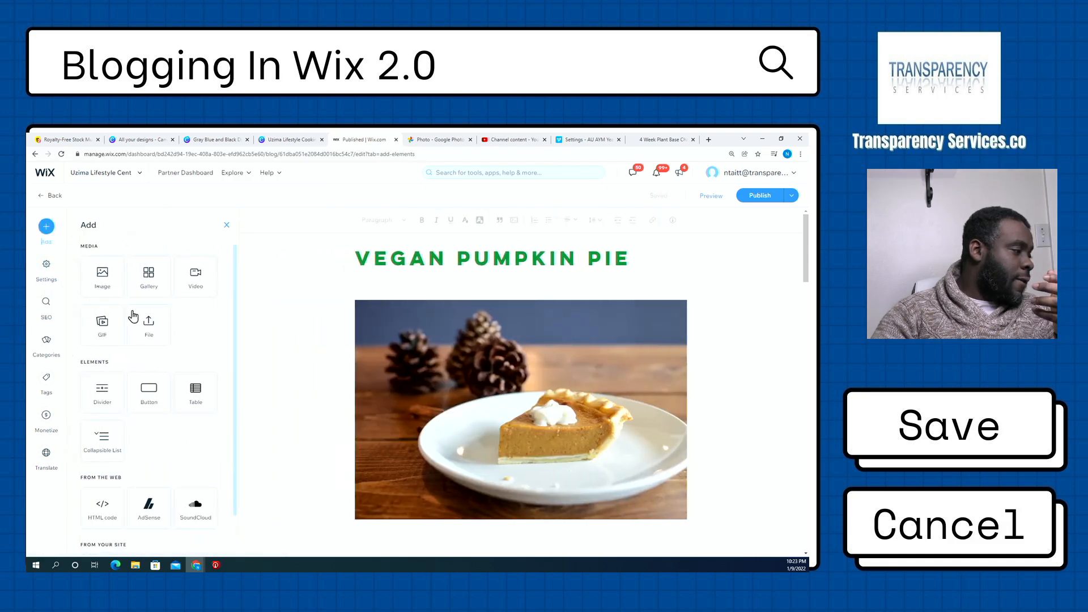
scroll(149, 317, down, 1)
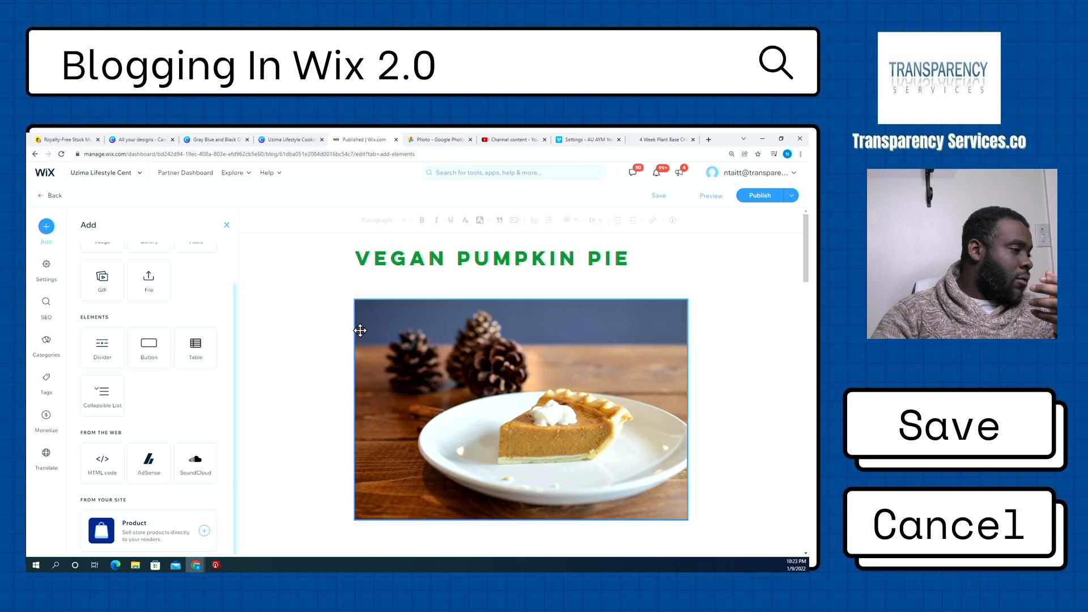
scroll(359, 328, down, 3)
scroll(420, 486, down, 2)
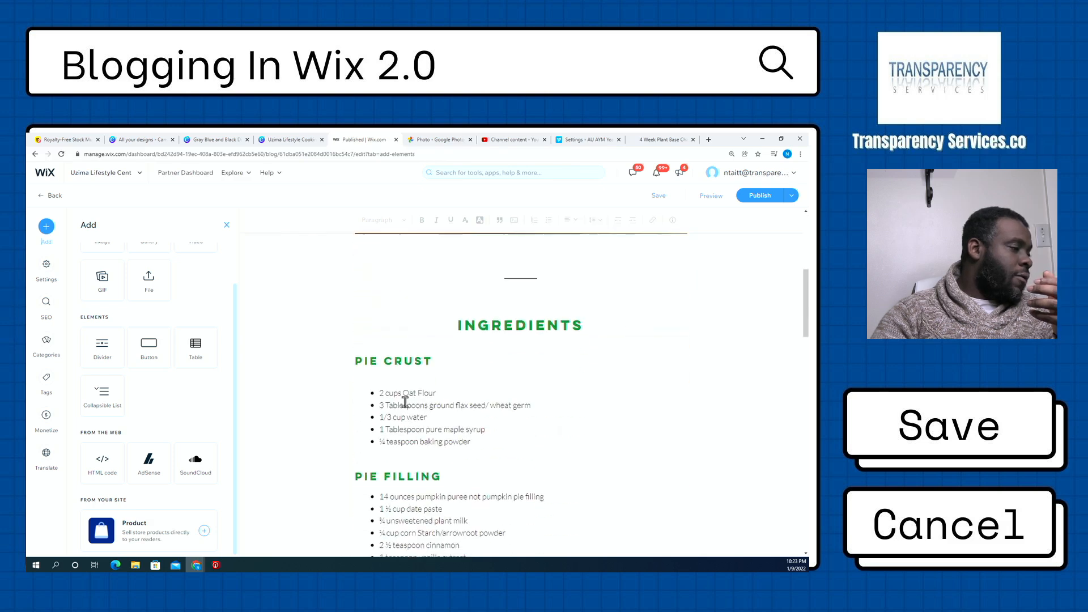
- Examine the web address and section link options for the "2 cups Oat Flour" ingredient, leaving it without a link
drag(384, 393, 440, 393)
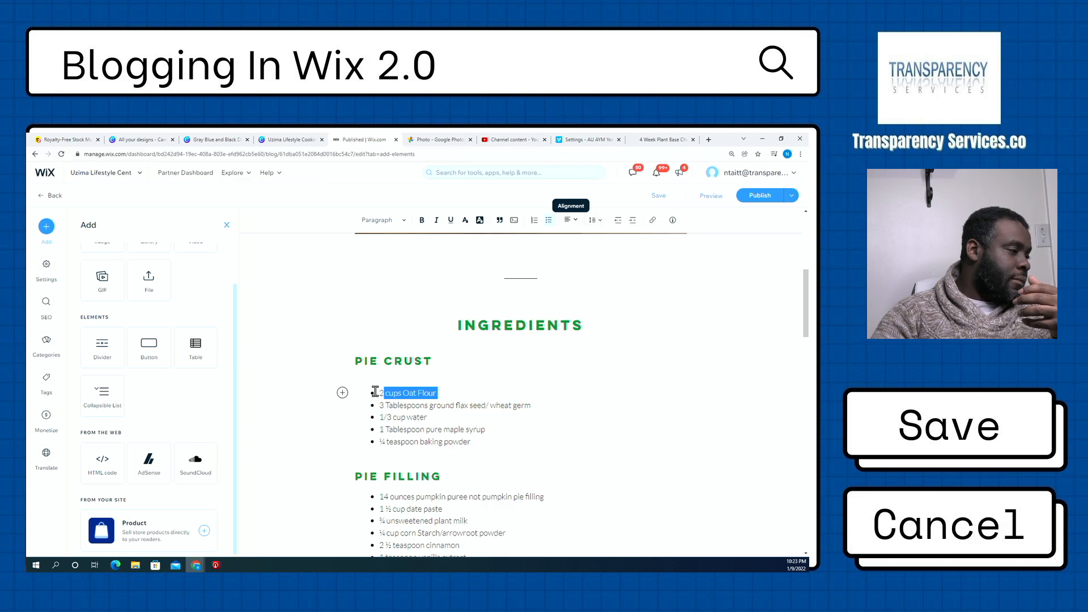
drag(379, 393, 439, 391)
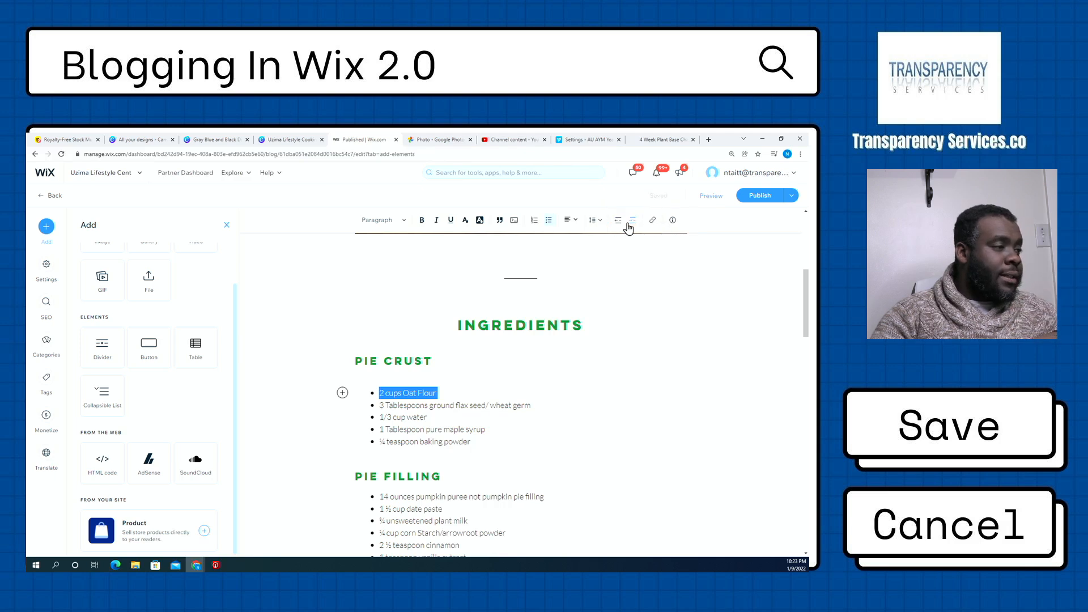
click(652, 222)
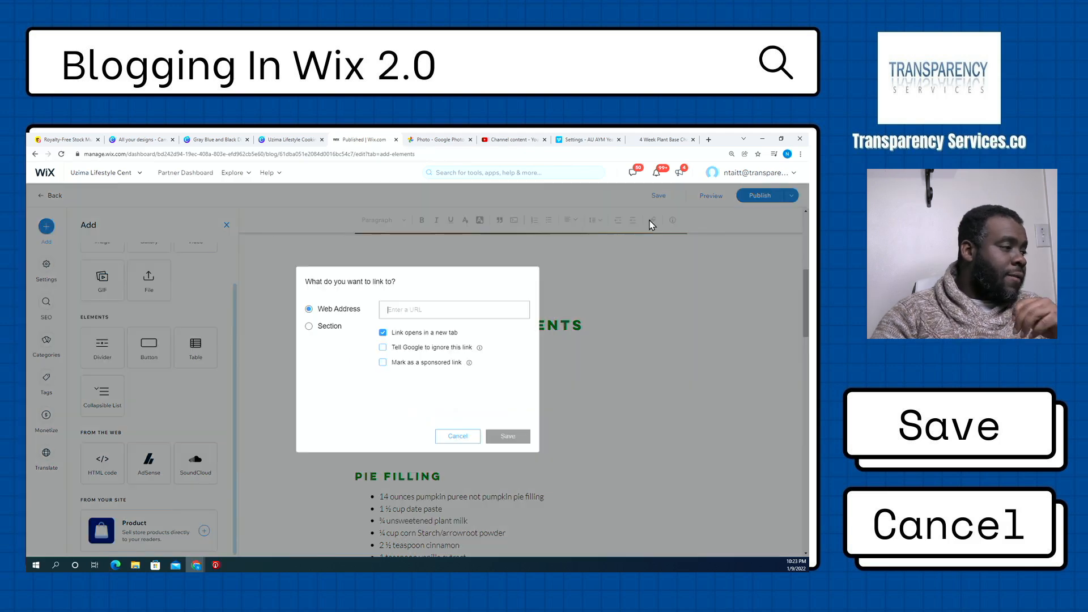
click(309, 329)
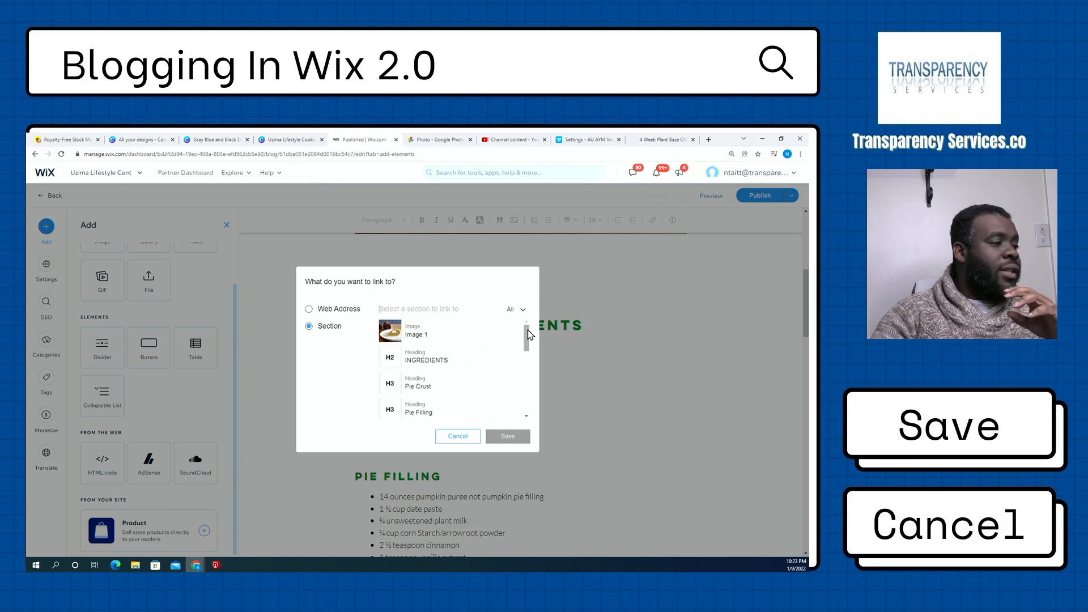
drag(528, 335, 530, 348)
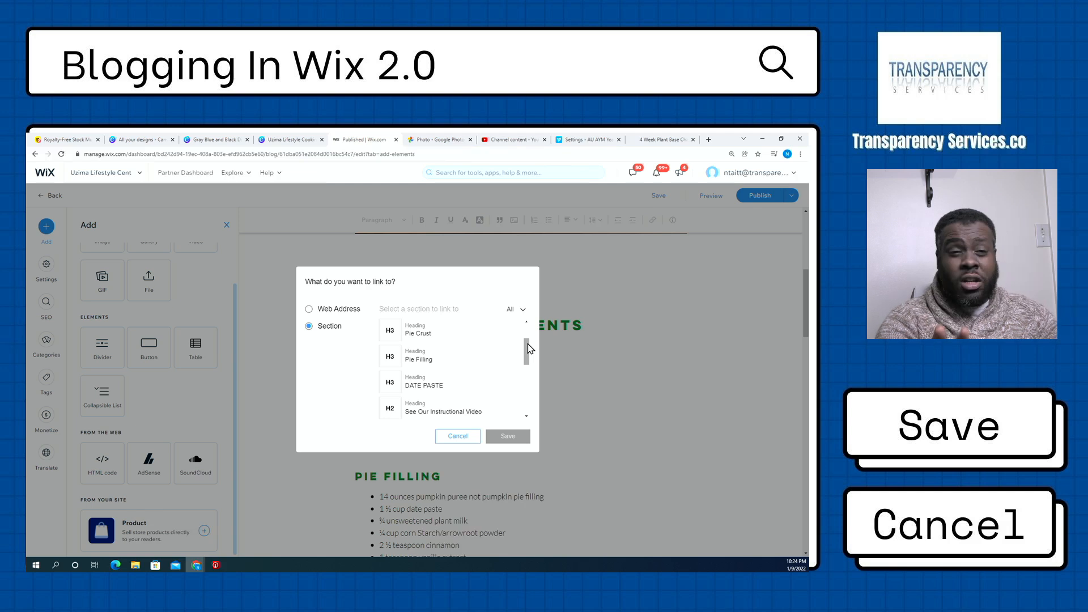
scroll(529, 348, down, 5)
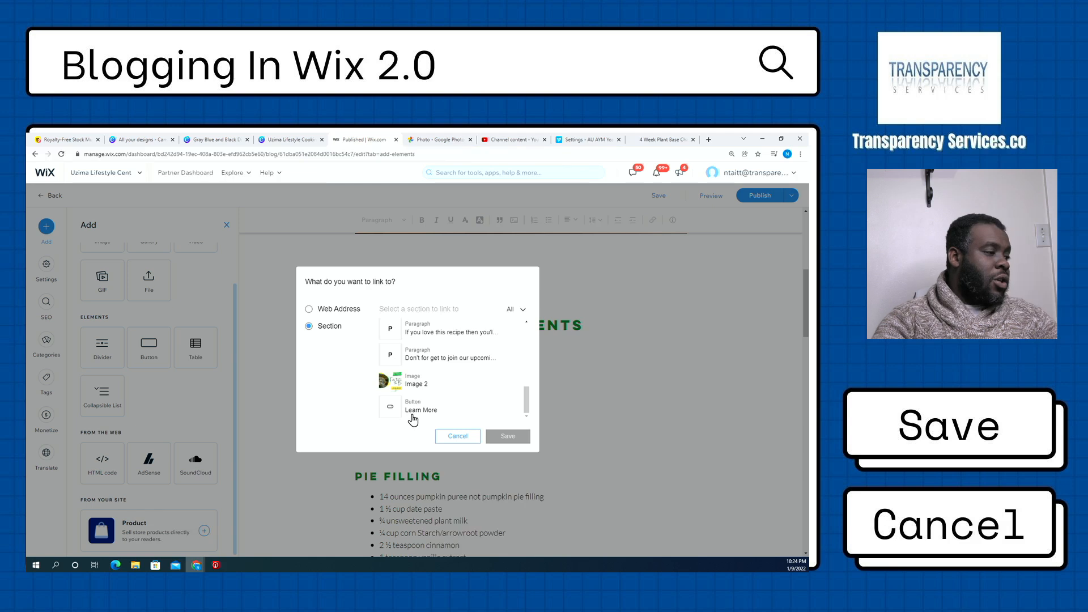
scroll(410, 417, up, 3)
scroll(408, 376, up, 1)
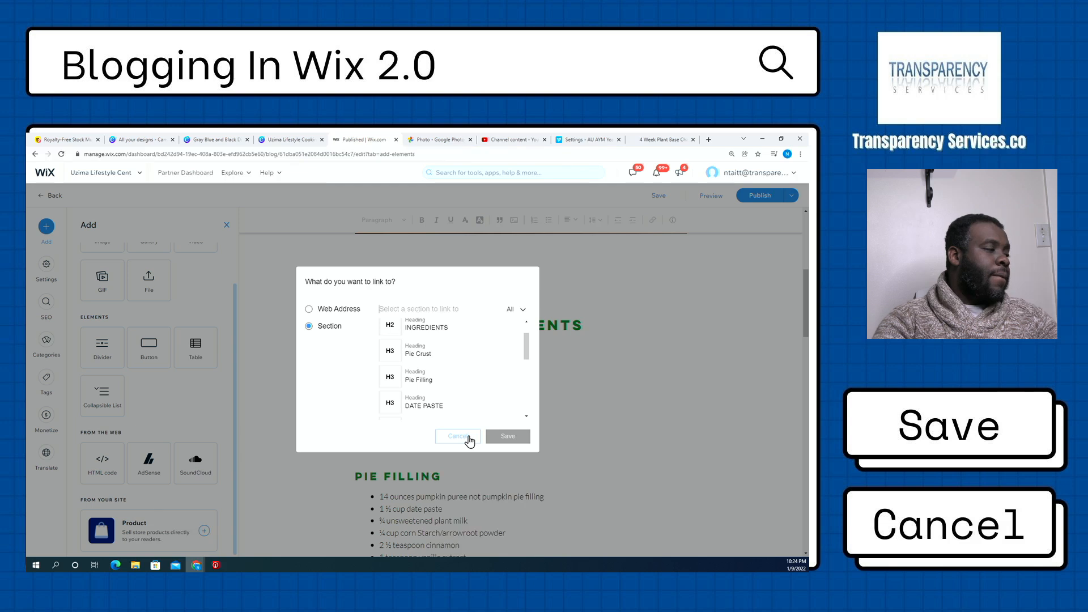
click(311, 312)
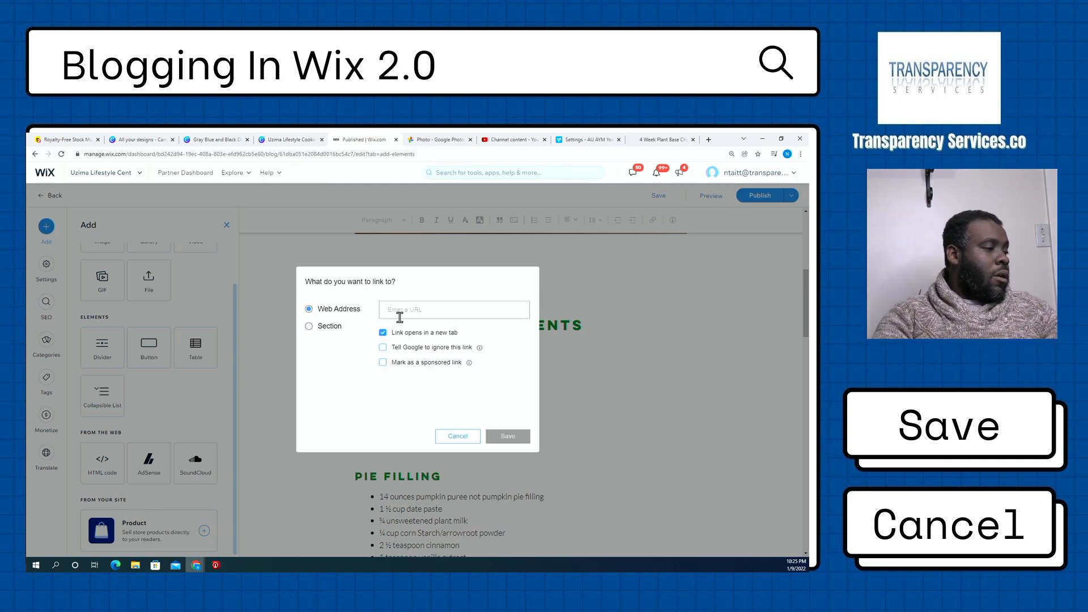
click(458, 437)
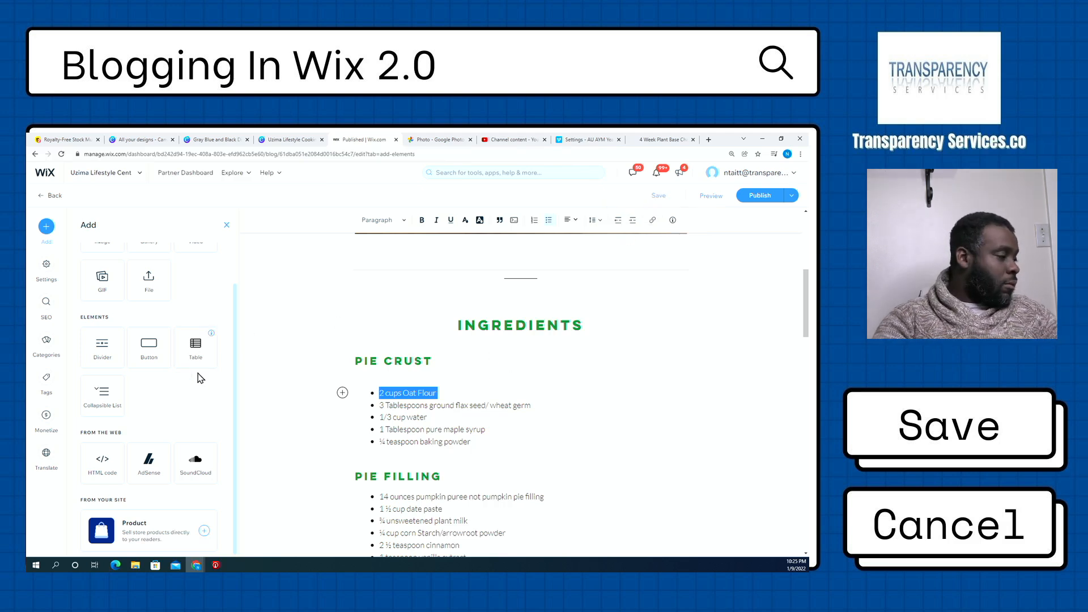
- Review the post's category, tag, monetization and translation options
scroll(272, 412, down, 3)
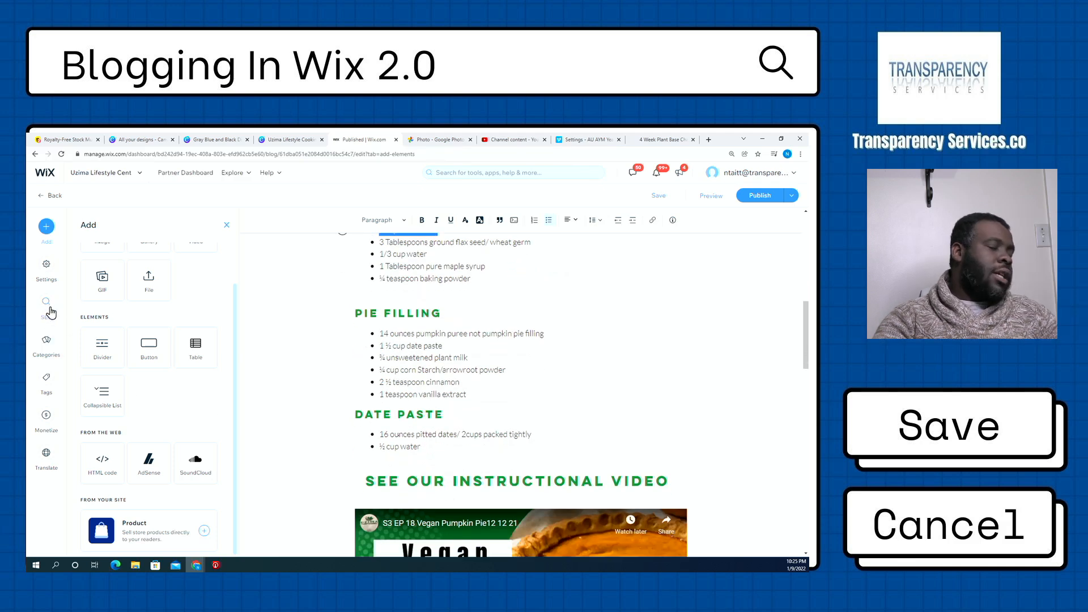
click(48, 343)
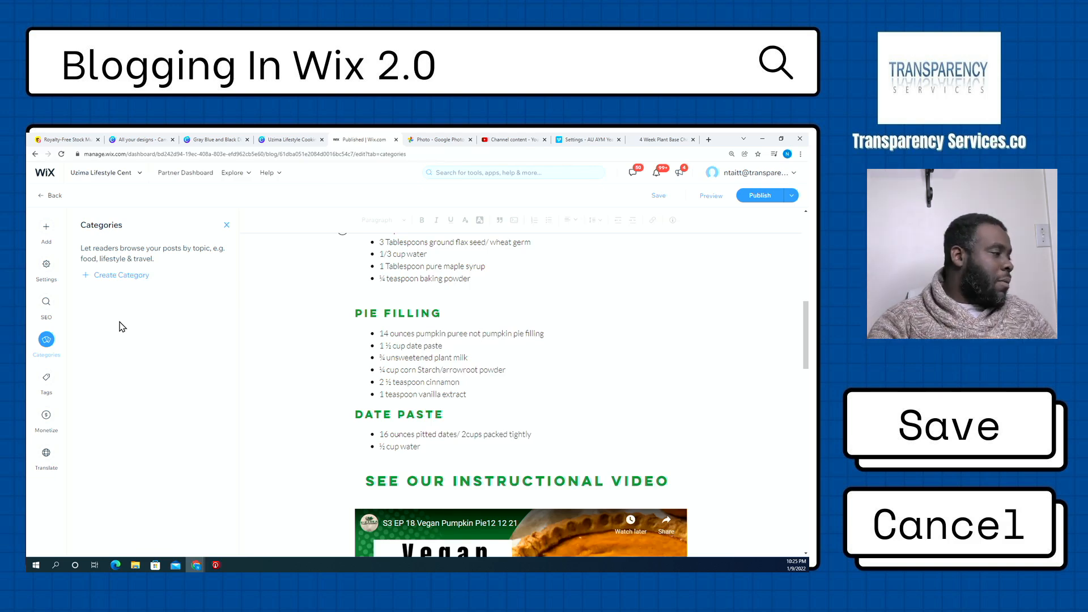
click(45, 380)
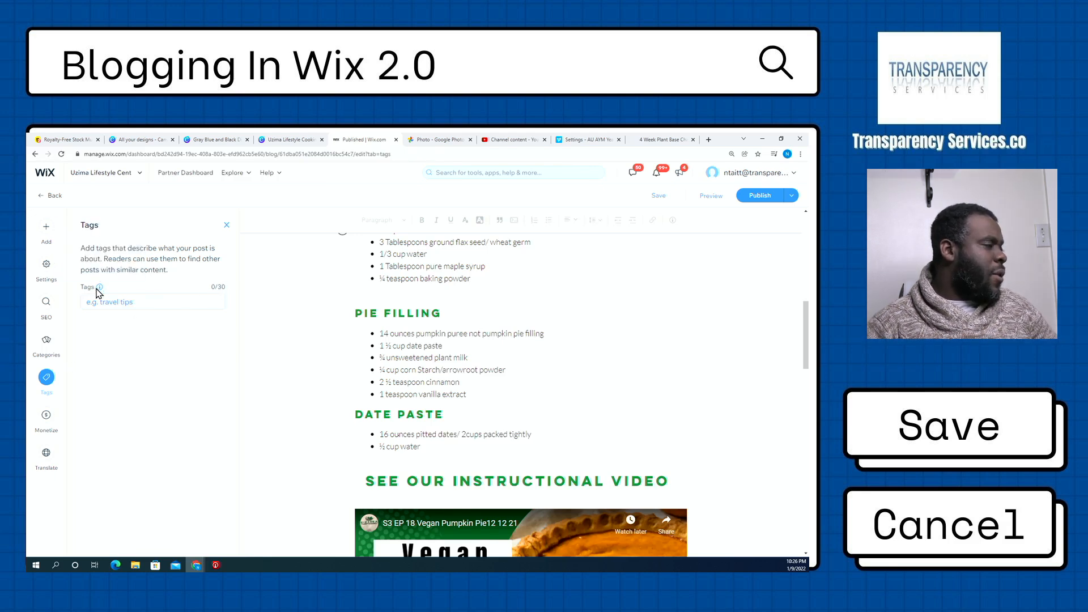
mouse_move(99, 293)
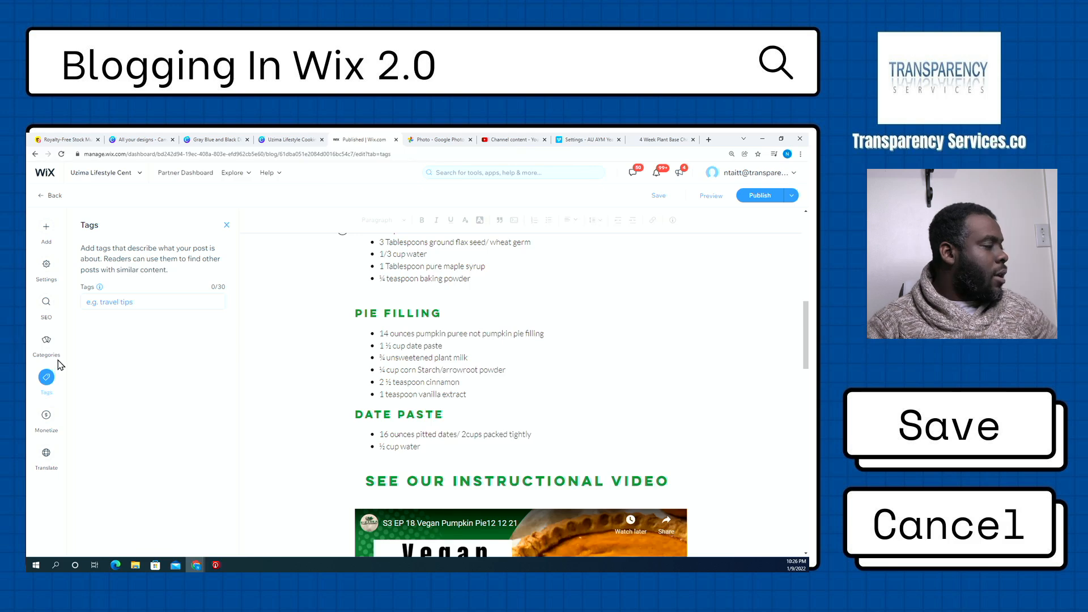
click(48, 418)
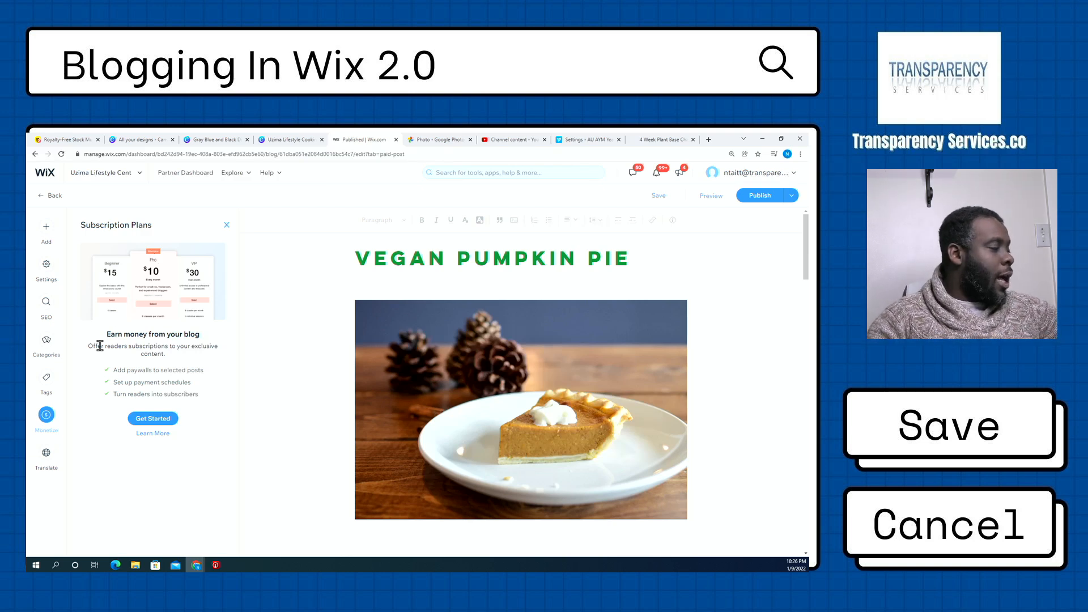
click(47, 453)
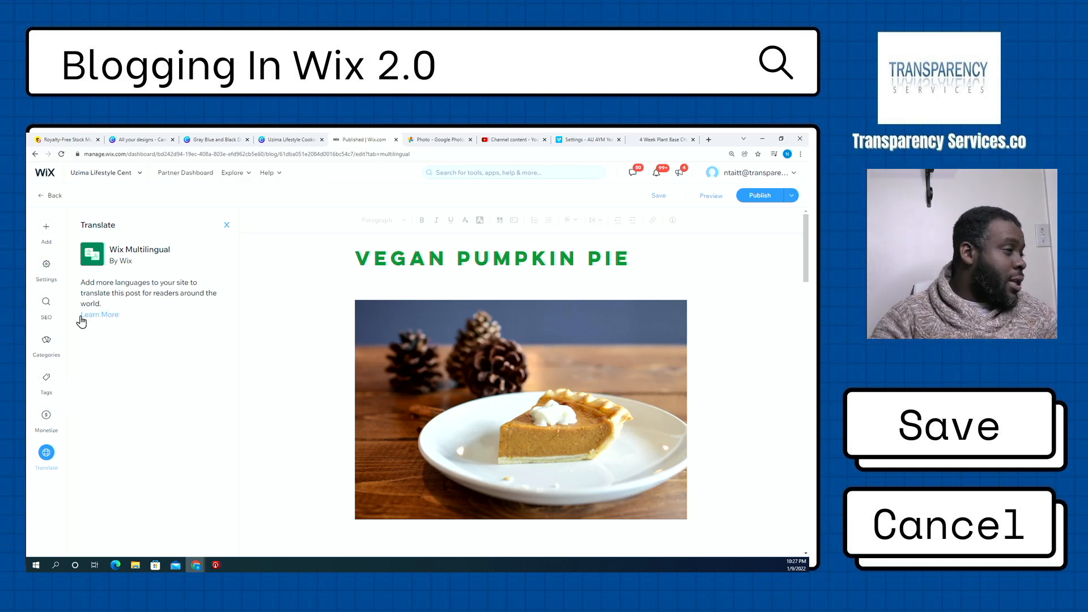
- Publish the Vegan Pumpkin Pie post after a last look at its contents, and dismiss the social sharing prompt
scroll(357, 363, down, 10)
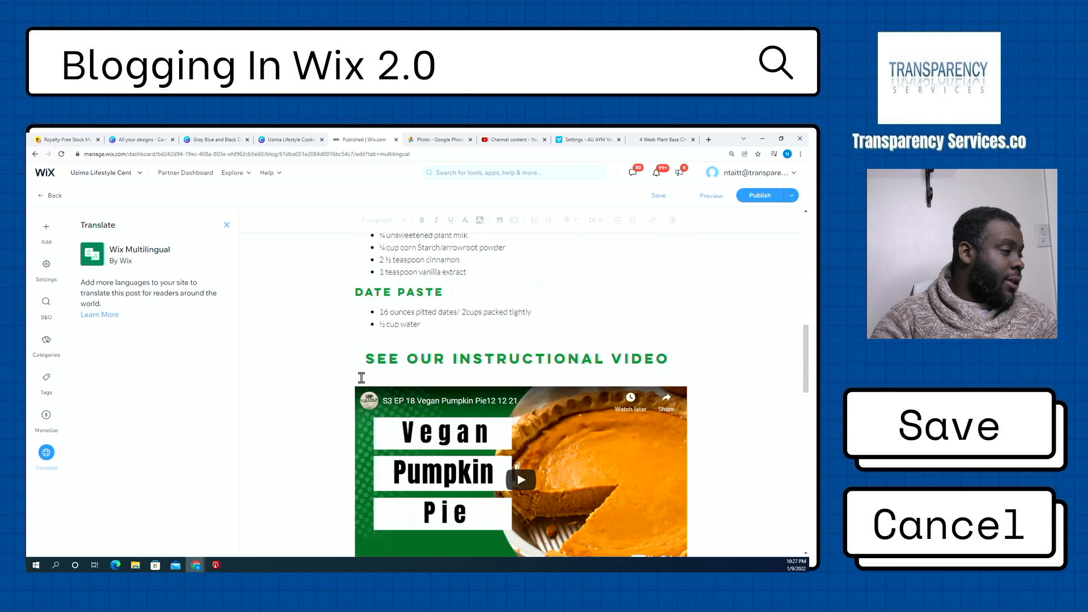
scroll(361, 377, down, 20)
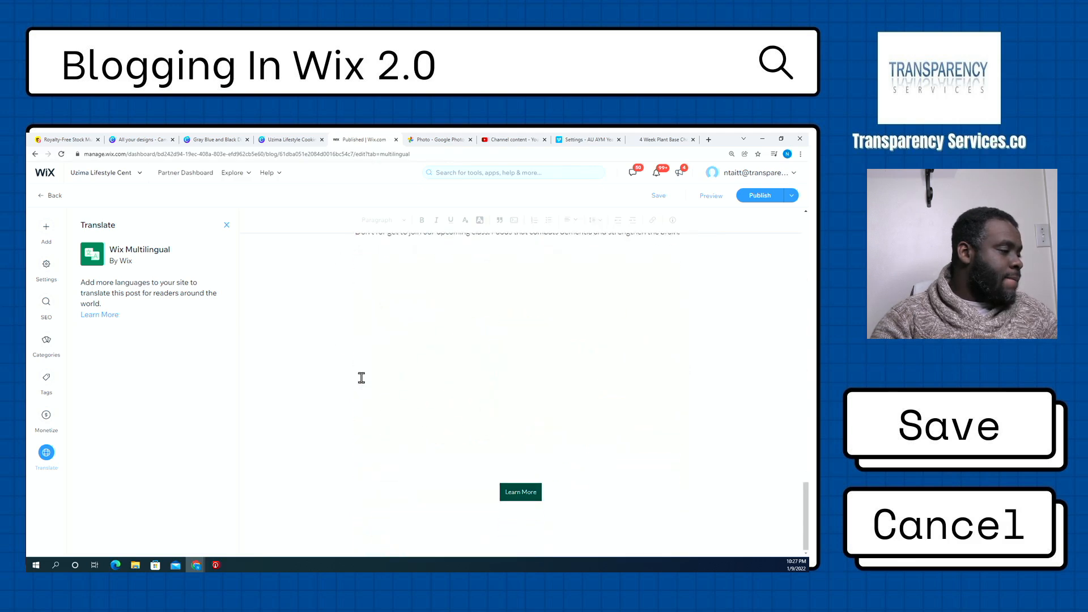
click(750, 195)
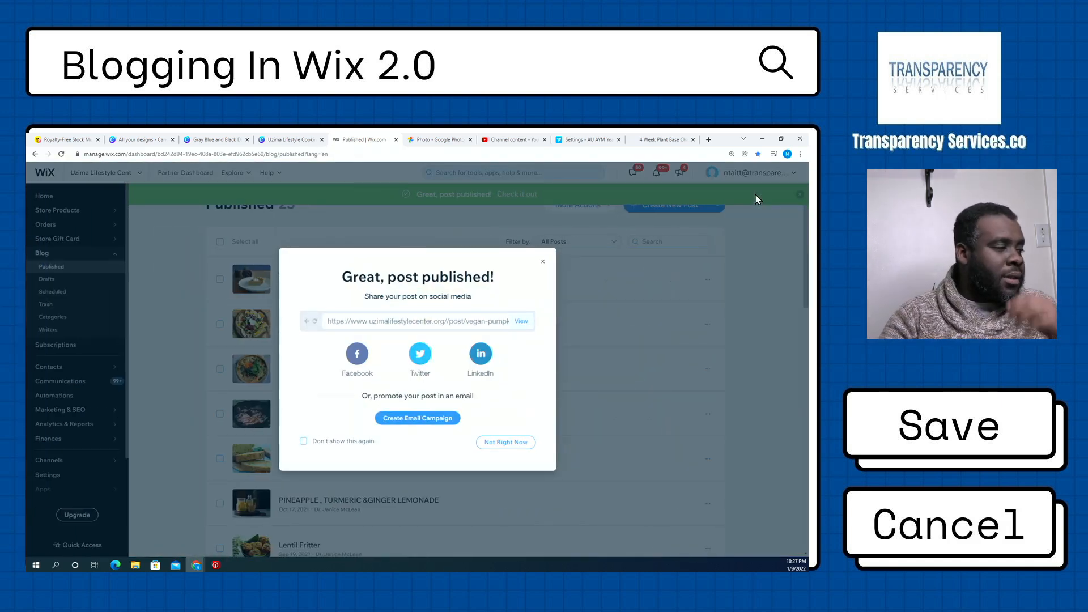
click(542, 262)
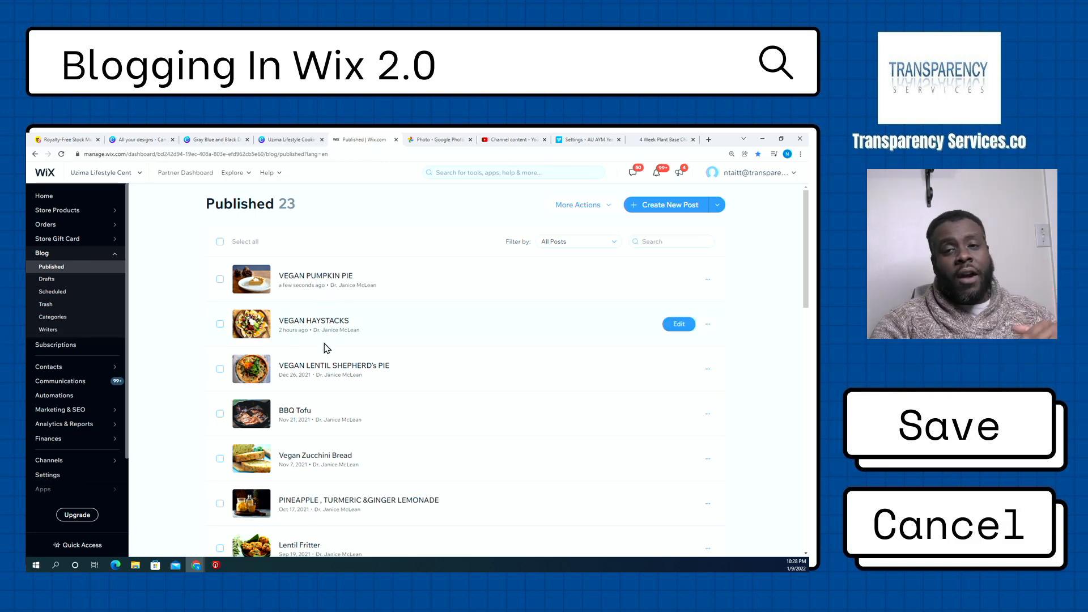
- Reopen the published Vegan Pumpkin Pie post for editing and show its general post settings
click(708, 280)
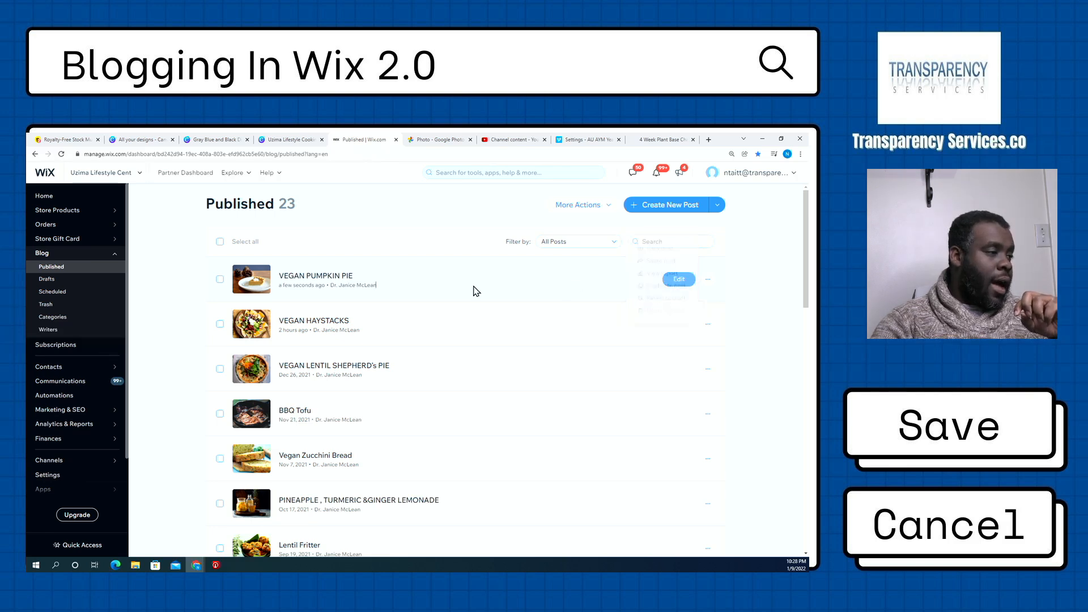
click(674, 281)
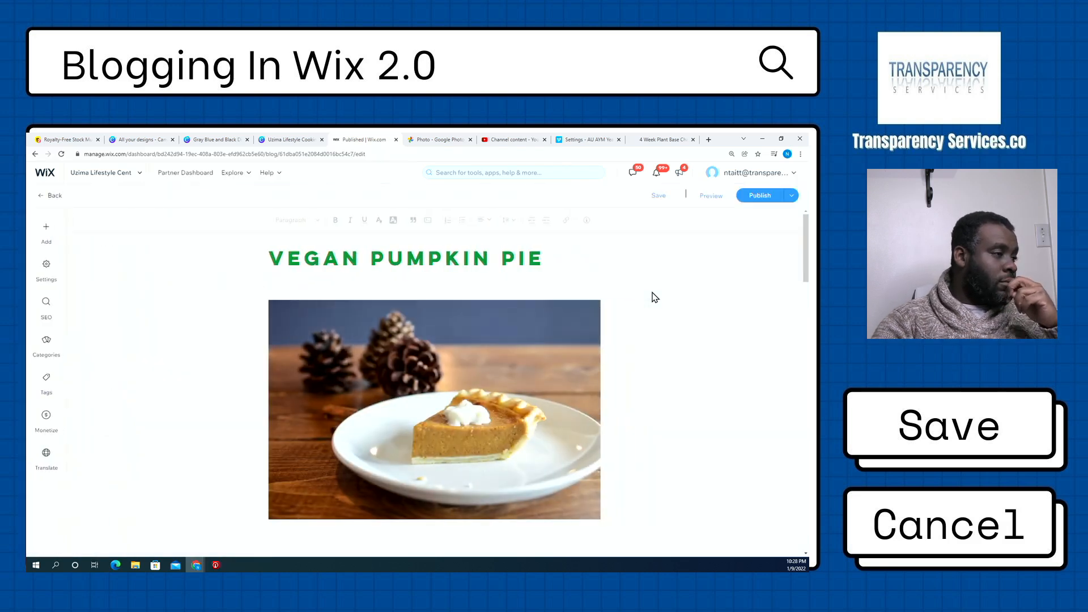
click(792, 195)
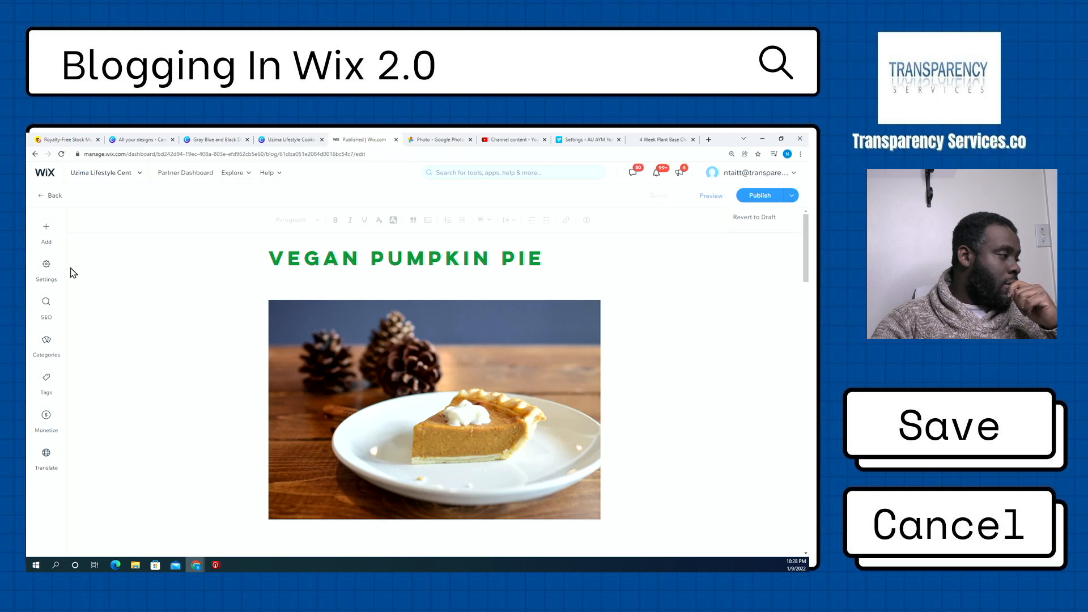
click(47, 265)
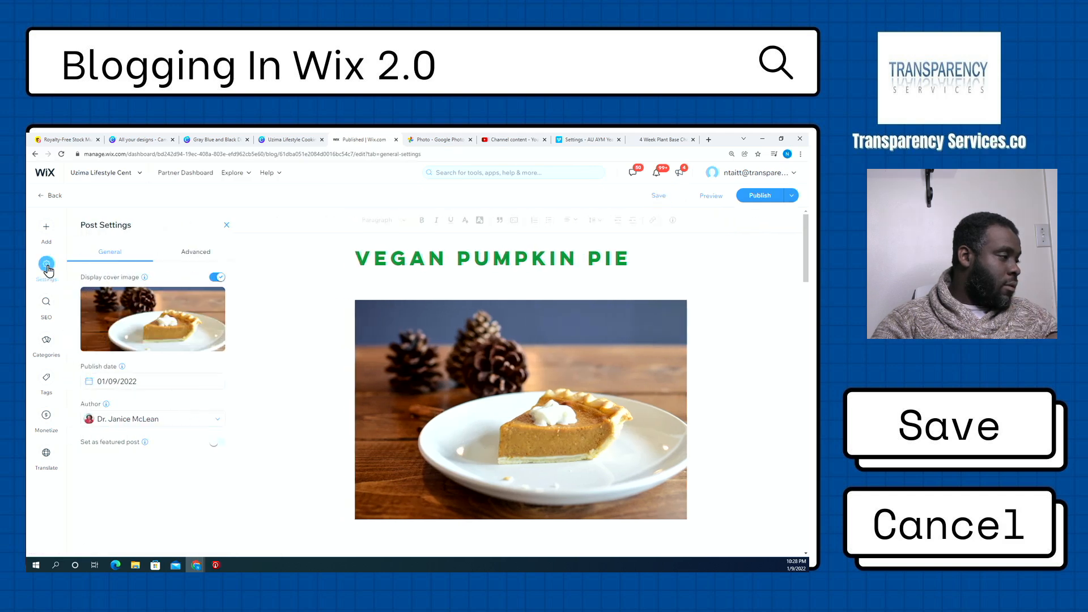
- Set the post's publish date to 12/12/2021, publish the update and dismiss the sharing prompt
click(122, 381)
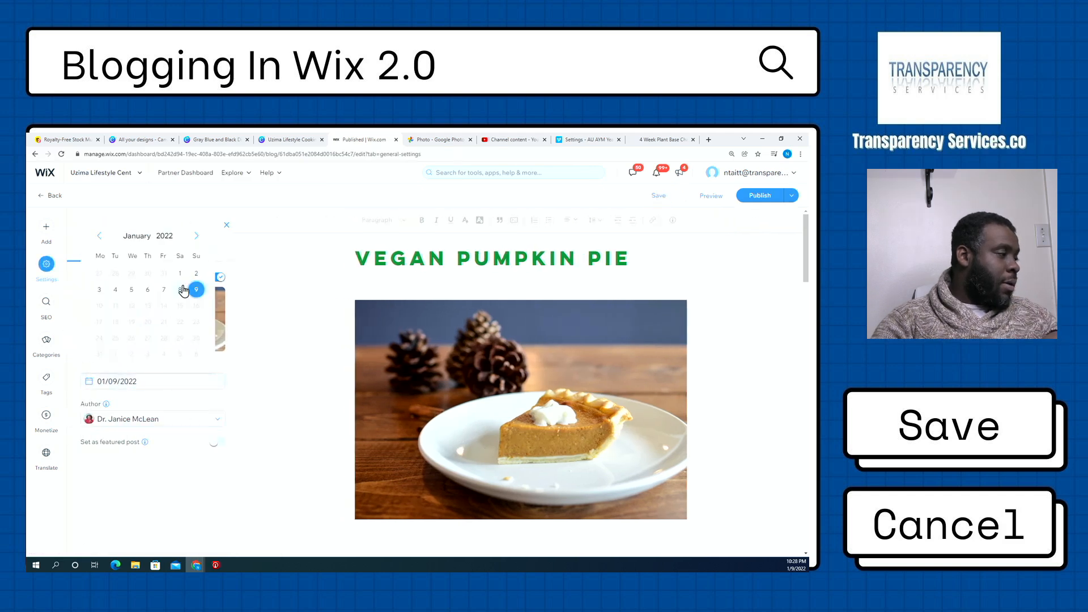
click(100, 236)
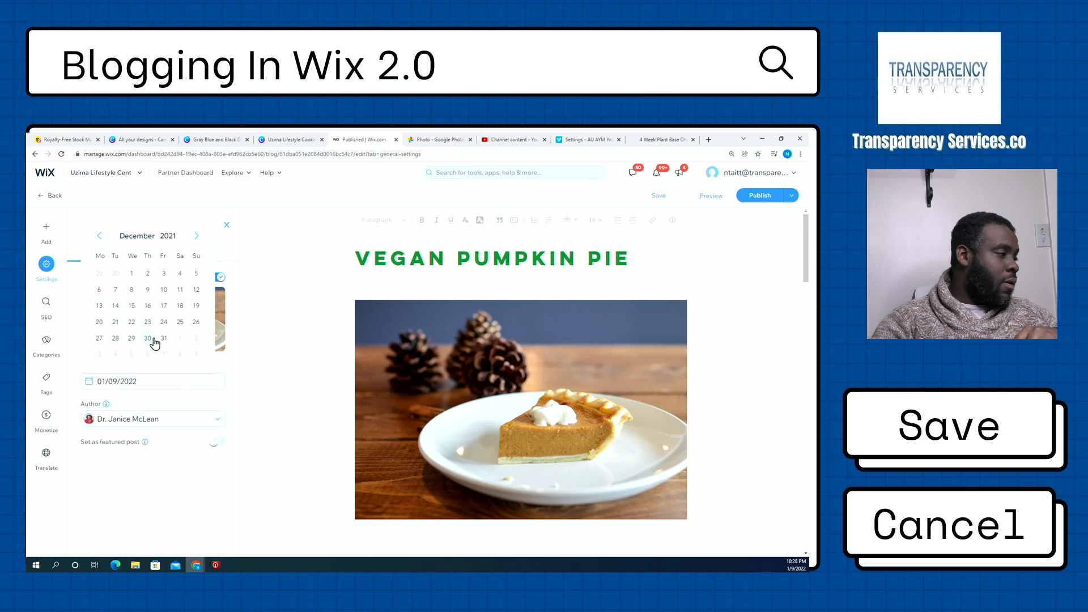
click(196, 323)
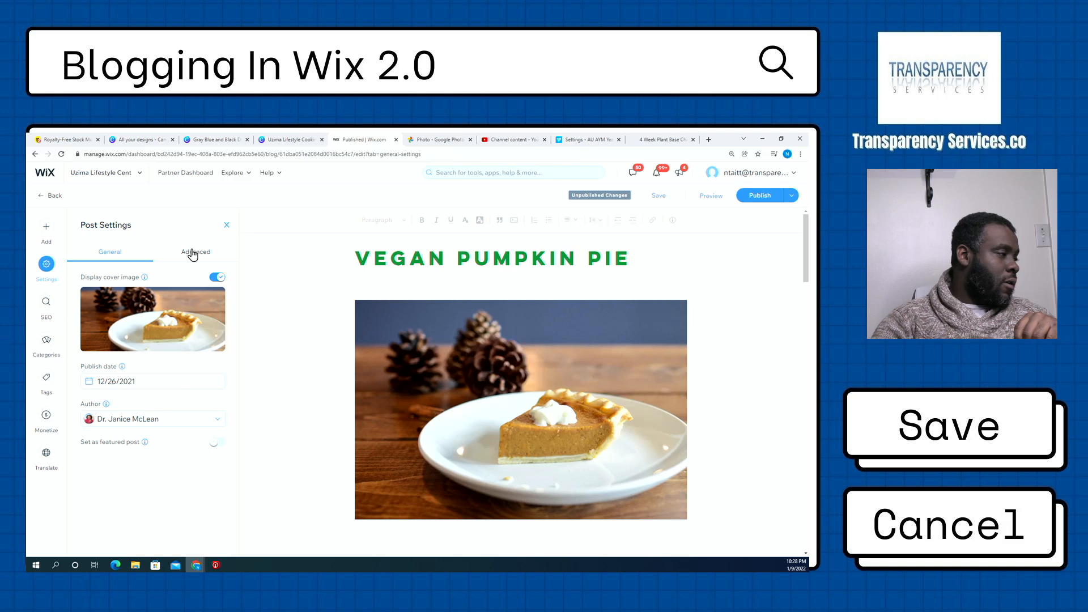
click(179, 384)
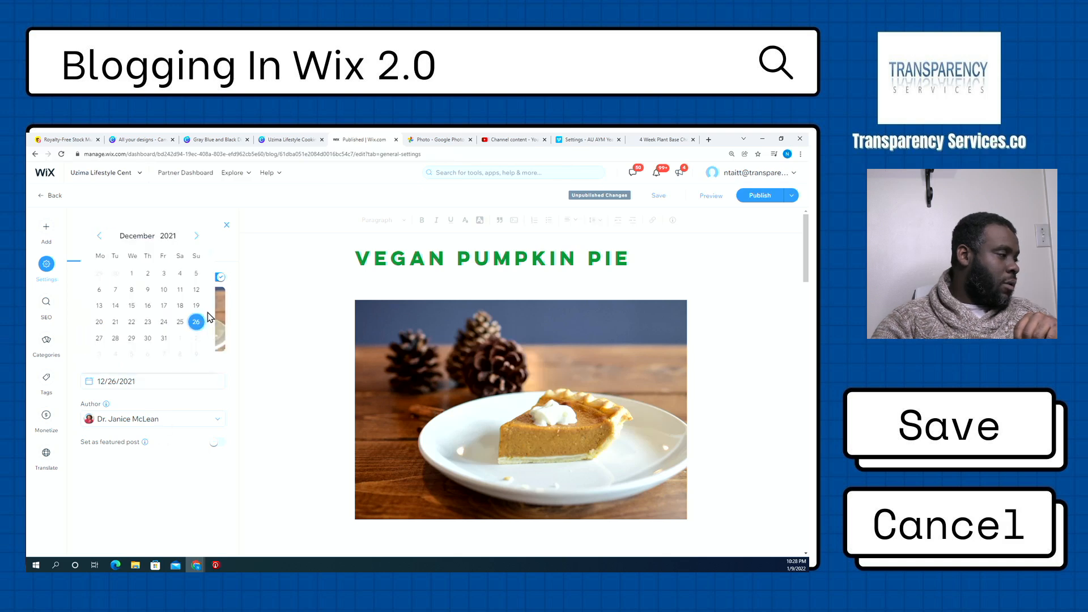
click(197, 291)
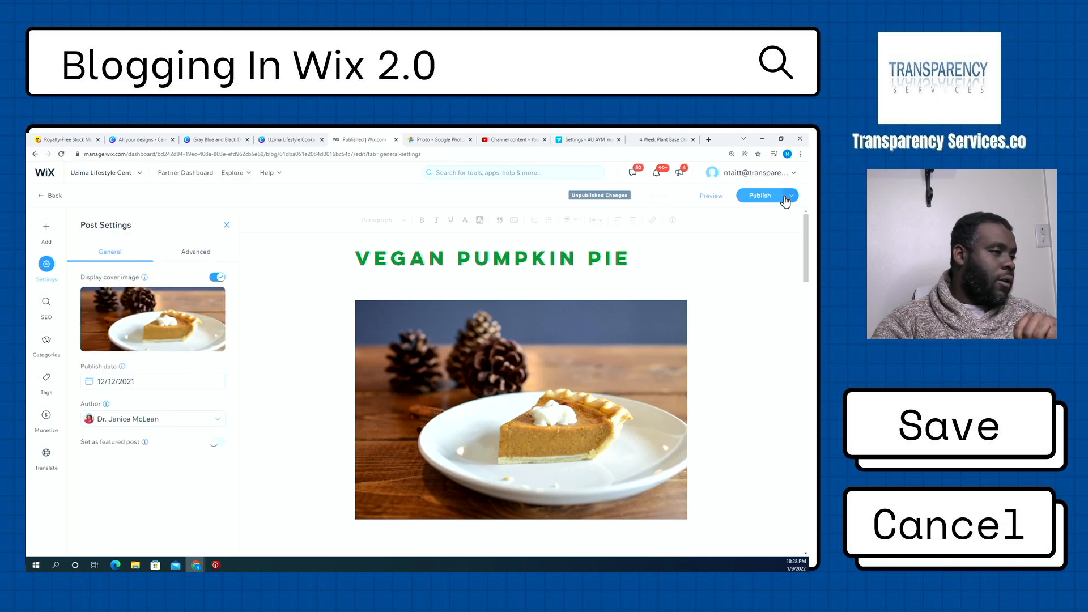
click(768, 196)
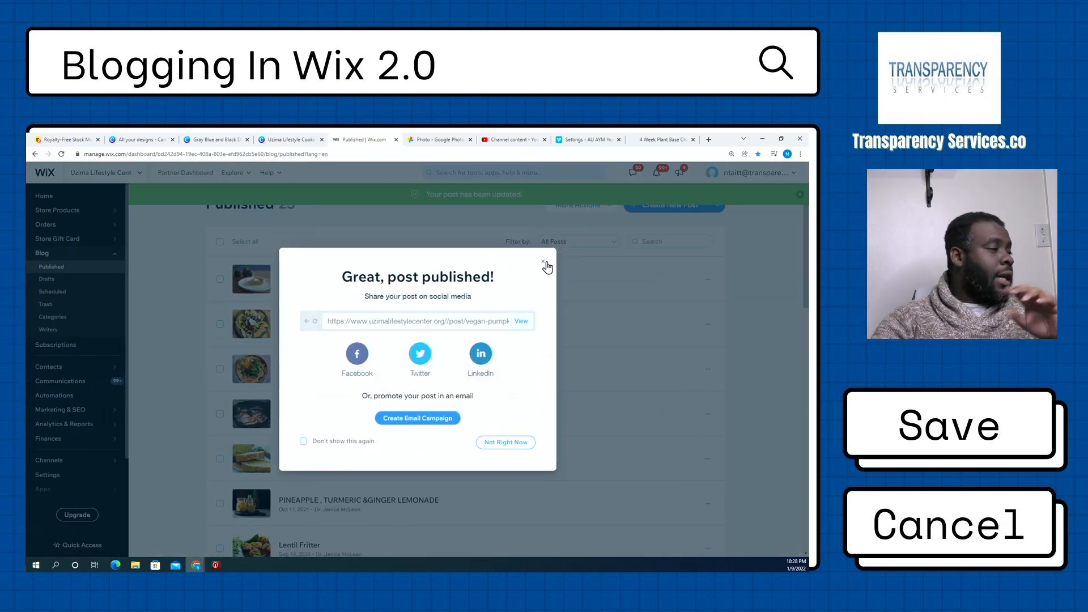
click(542, 261)
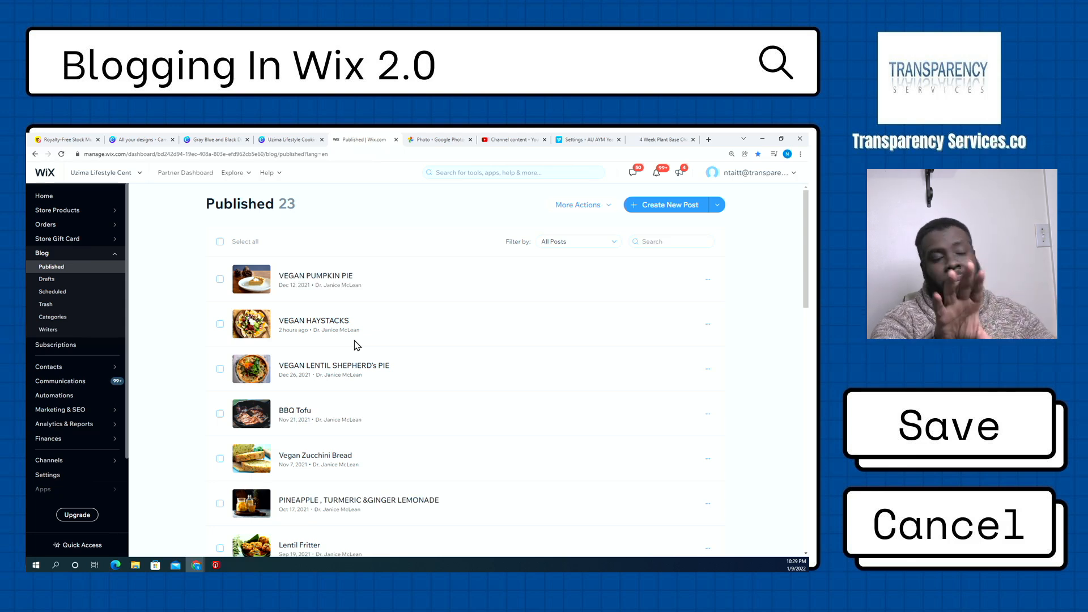
- Return to the Uzima Lifestyle Cent dashboard home and open the site in the Wix website editor
click(41, 202)
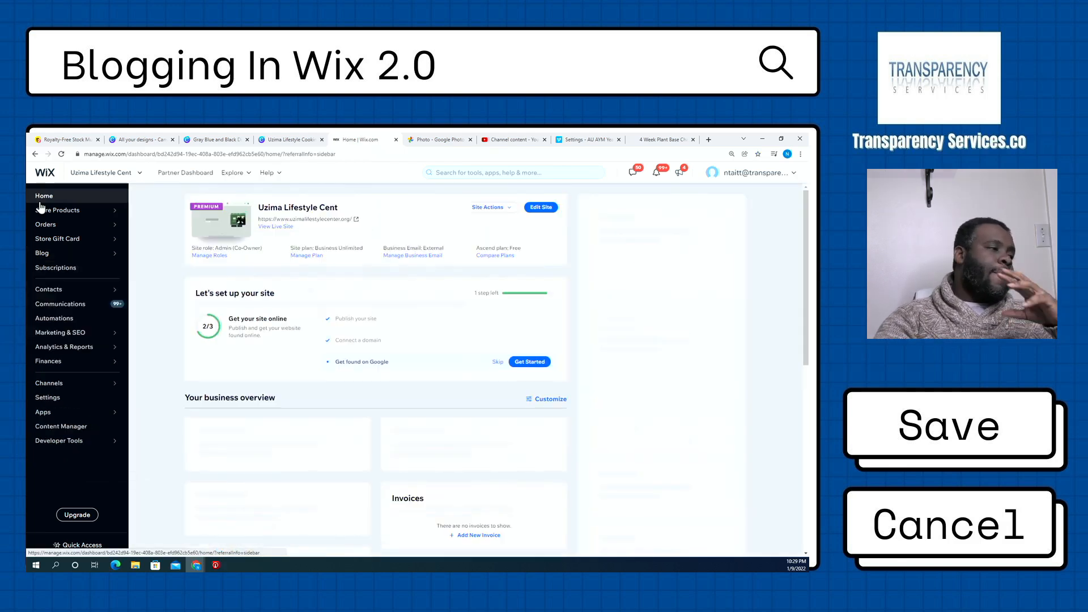
click(540, 207)
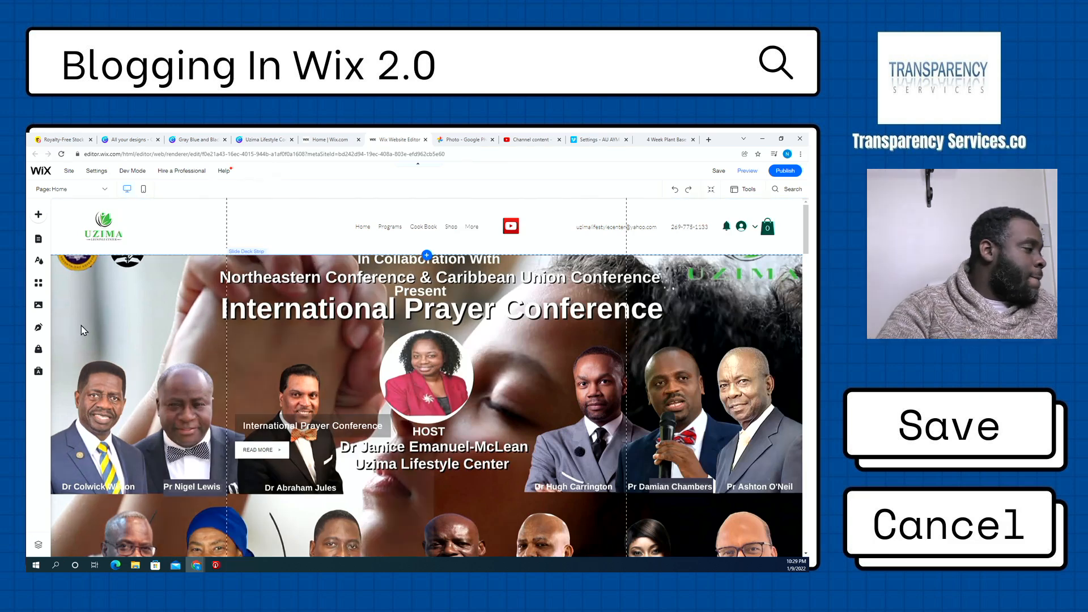
- Open the Blog page and switch to the Post page from the site's blog pages
click(37, 241)
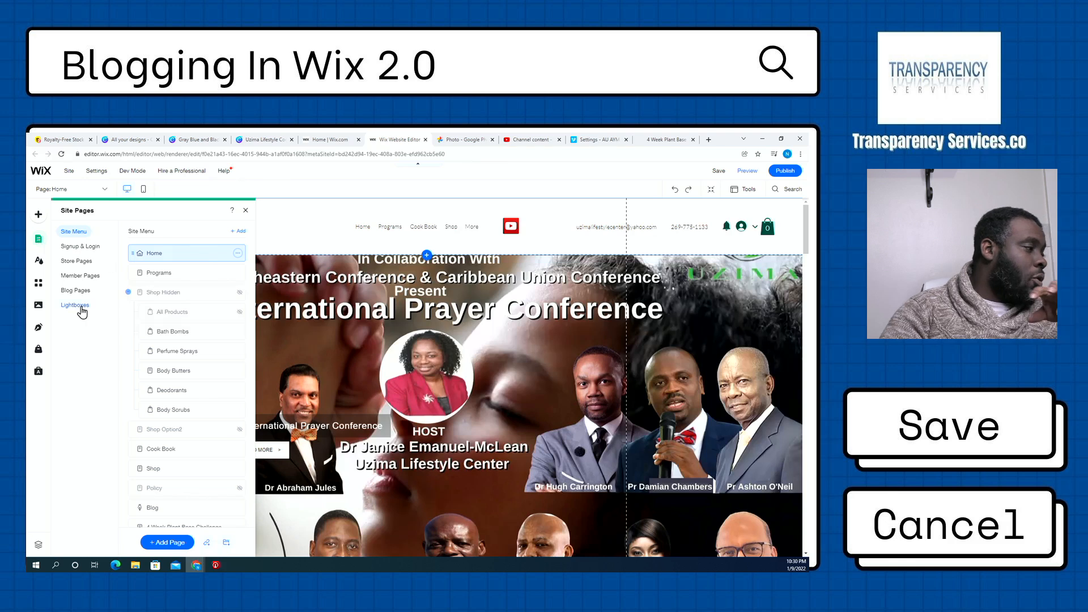
click(71, 292)
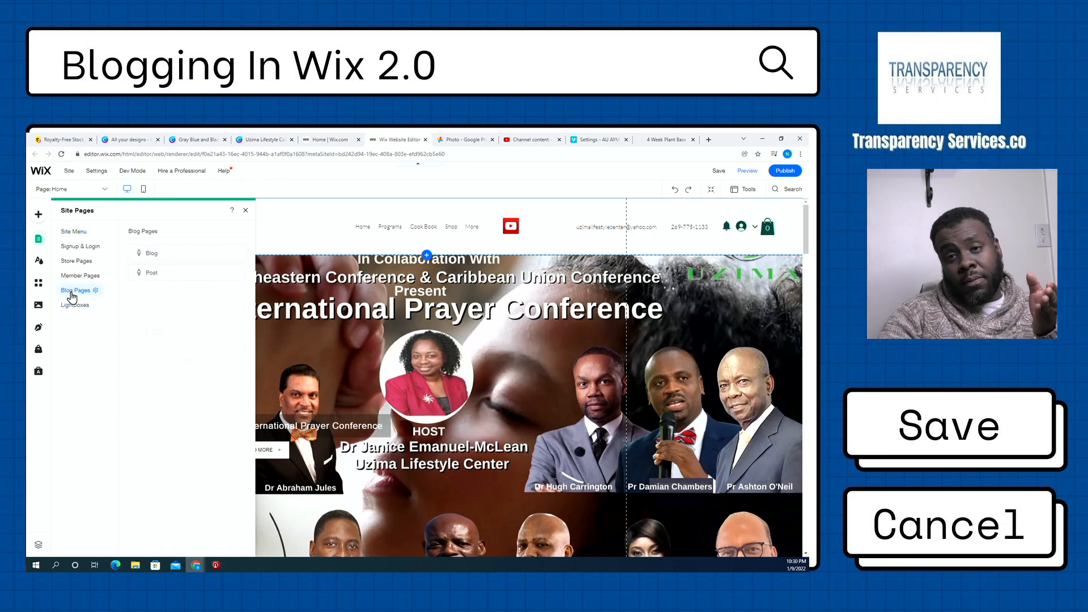
click(169, 261)
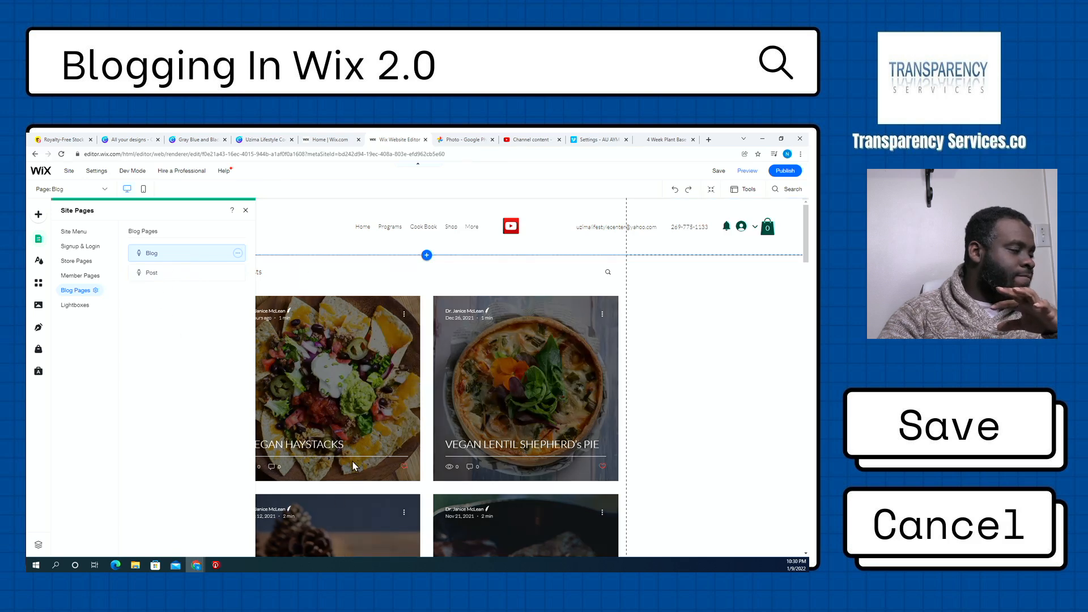
click(169, 285)
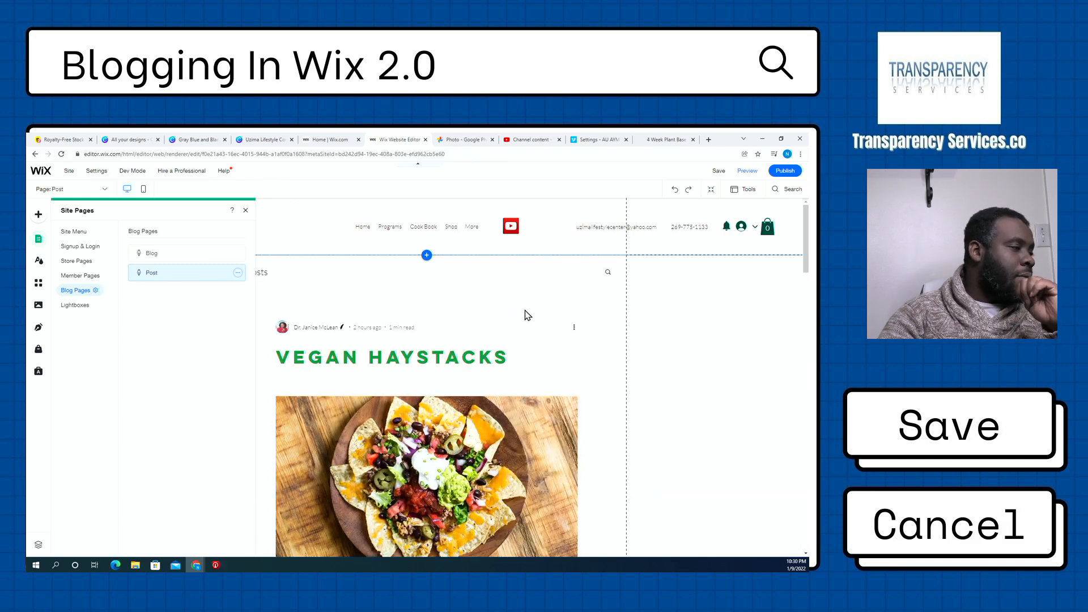
- Examine the Post page layout from the recipe content down to the recent posts, comments and footer
scroll(595, 312, down, 5)
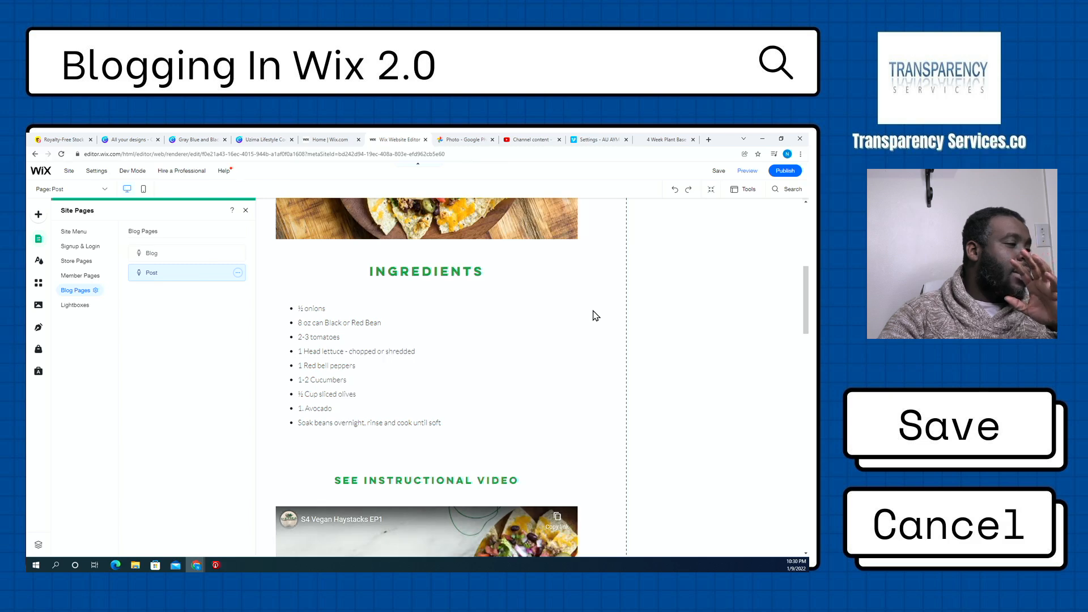
scroll(595, 316, down, 4)
click(595, 315)
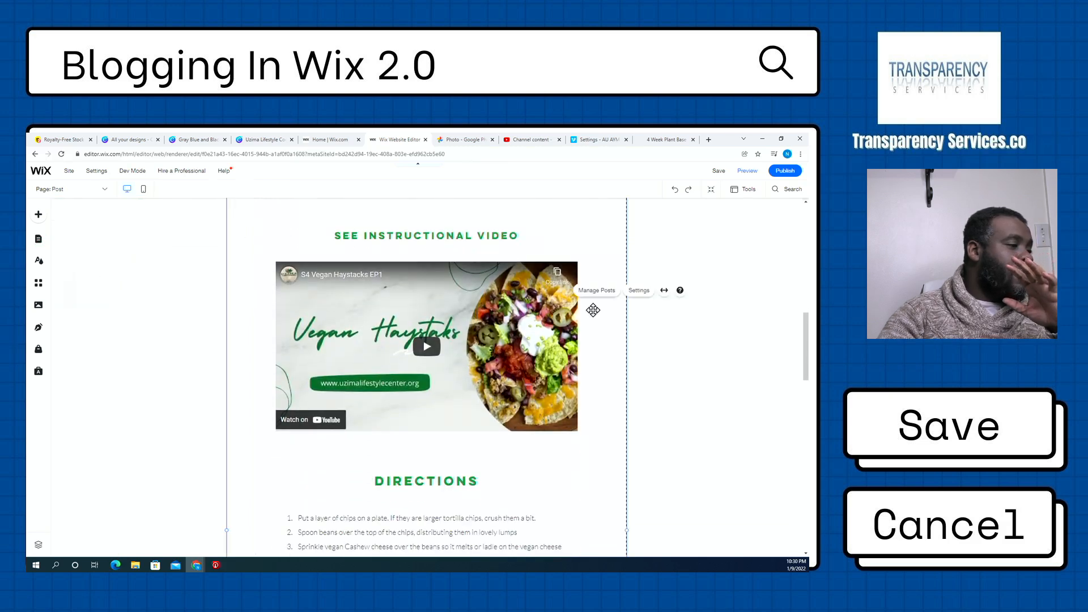
scroll(592, 307, up, 10)
scroll(618, 295, up, 2)
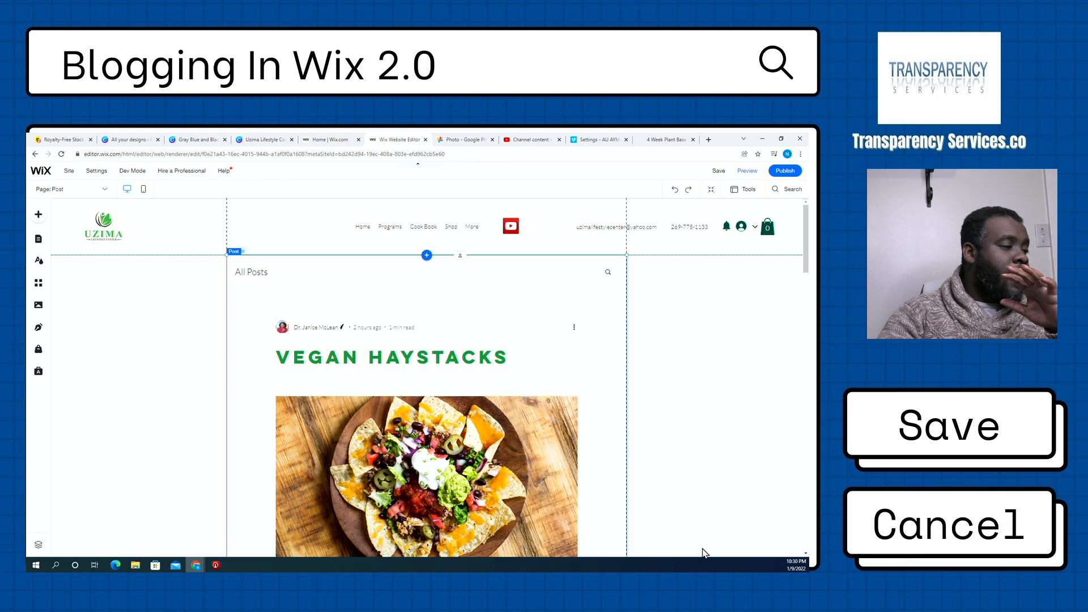
click(599, 382)
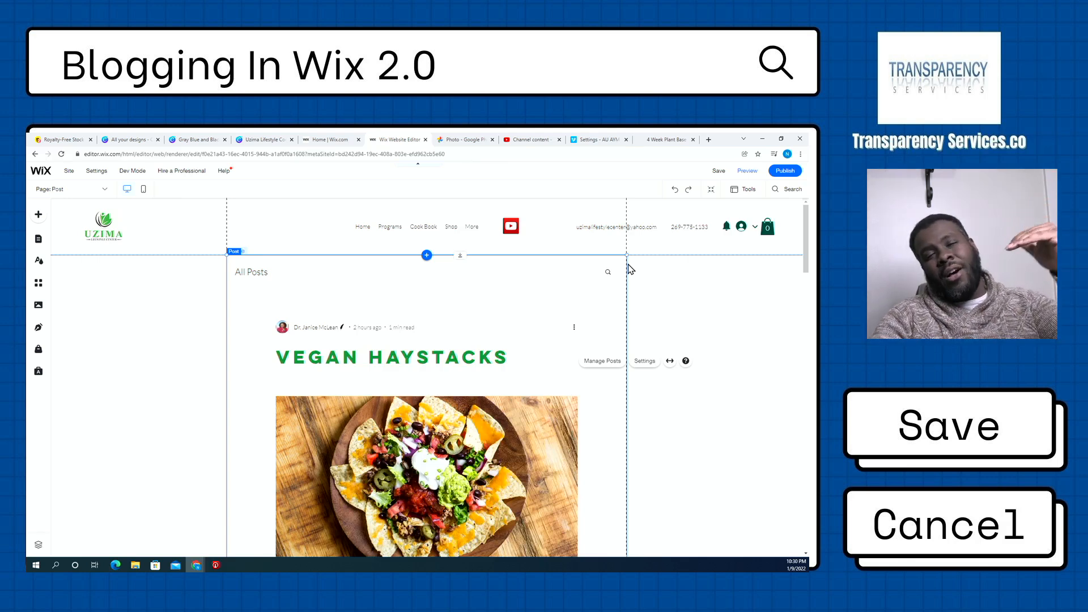
scroll(607, 296, down, 10)
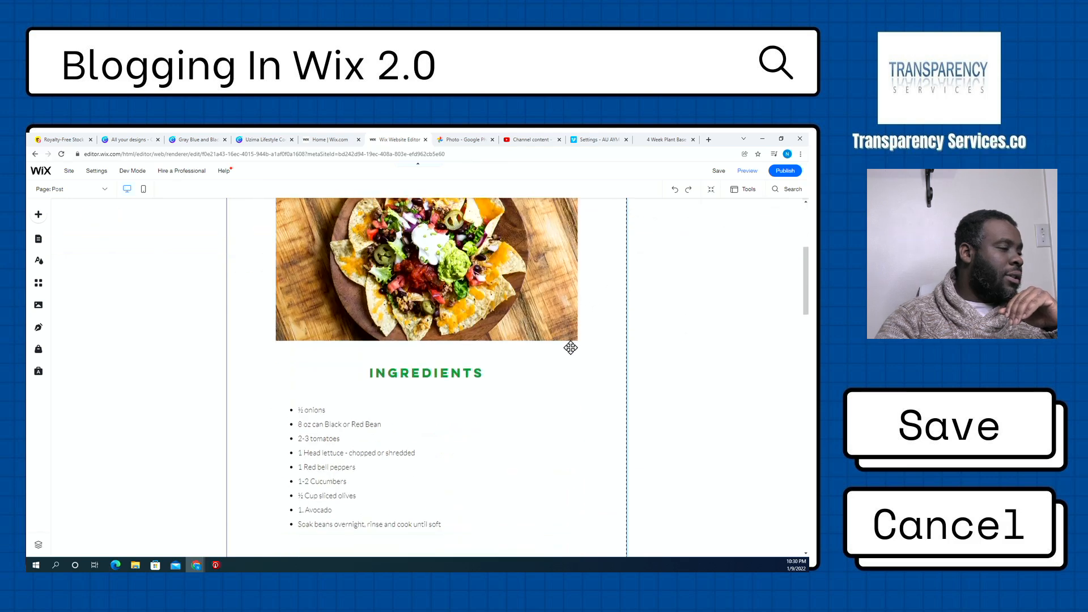
scroll(539, 357, down, 15)
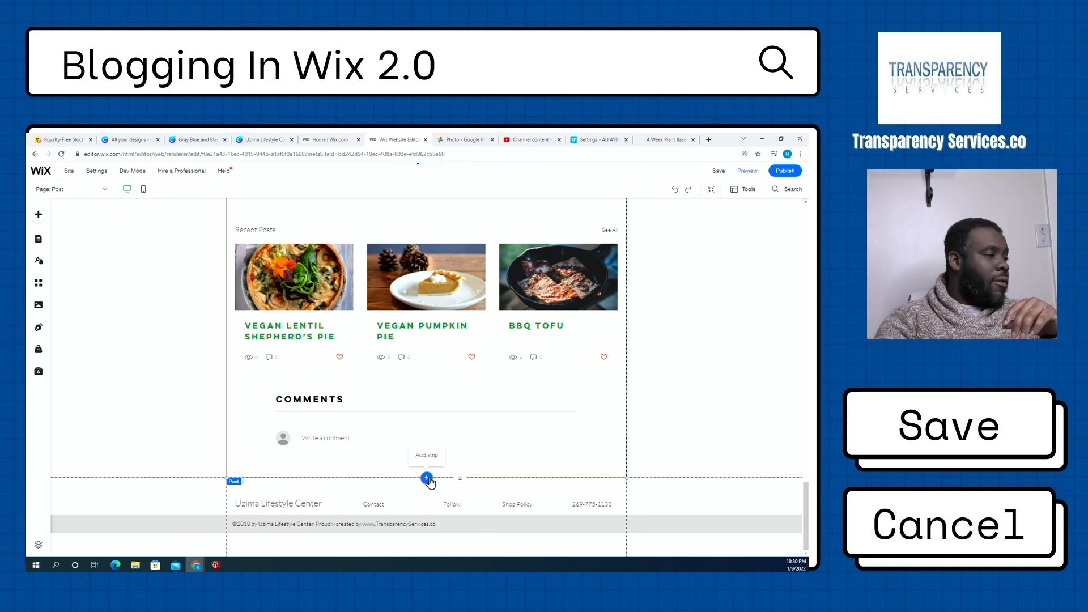
scroll(429, 481, up, 2)
scroll(425, 461, up, 3)
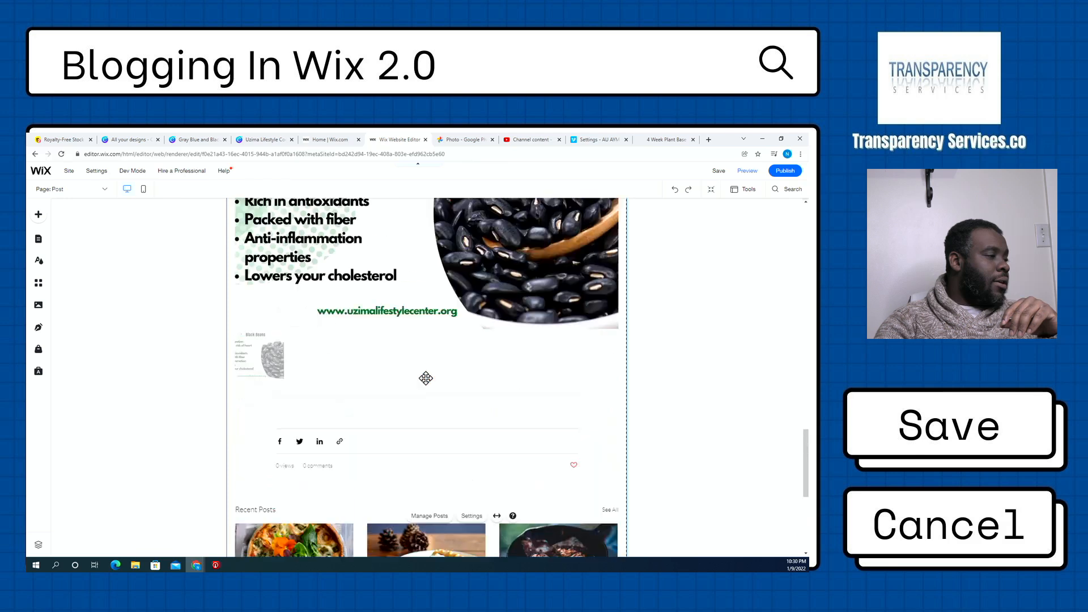
scroll(349, 456, down, 1)
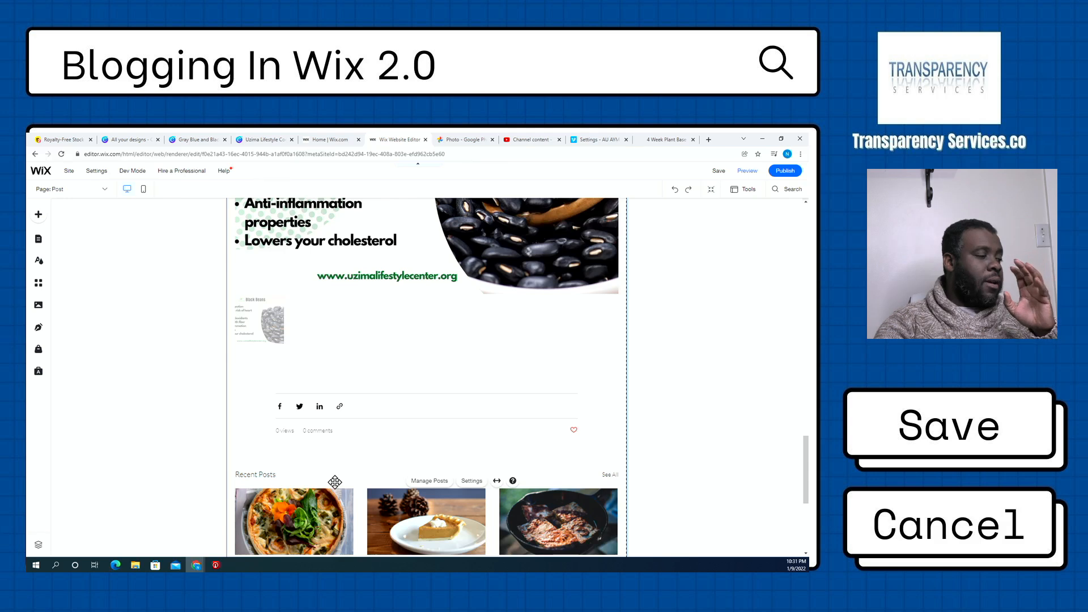
scroll(335, 481, down, 5)
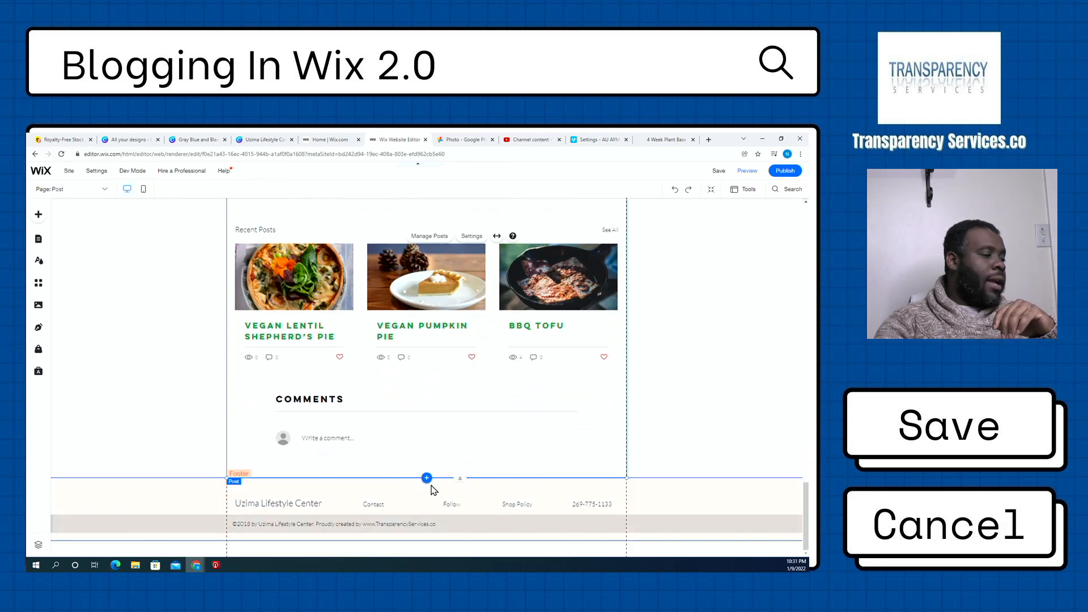
- Try to add a blank classic strip between the comments section and the footer
click(427, 479)
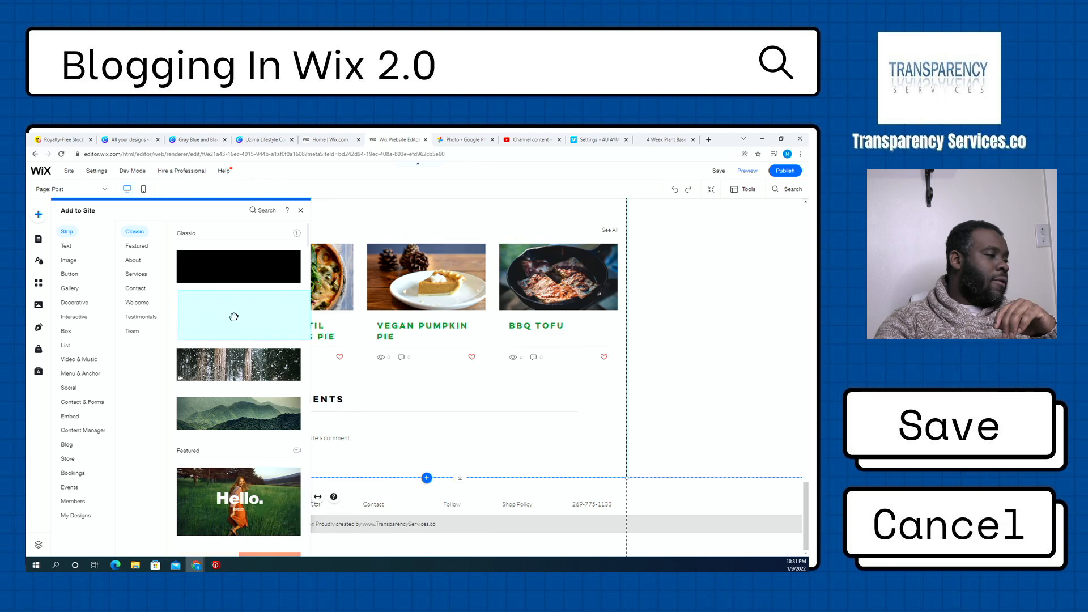
mouse_move(230, 315)
mouse_down()
mouse_move(352, 442)
mouse_move(396, 459)
mouse_move(376, 408)
mouse_move(275, 319)
mouse_move(218, 317)
mouse_up()
scroll(456, 385, down, 10)
scroll(492, 421, down, 15)
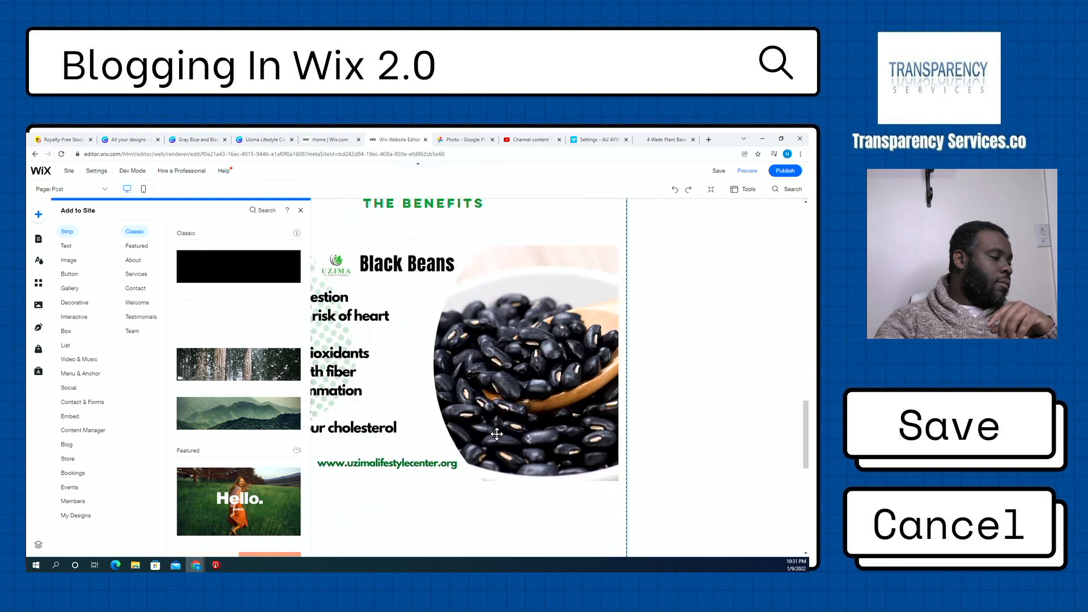
scroll(492, 421, down, 2)
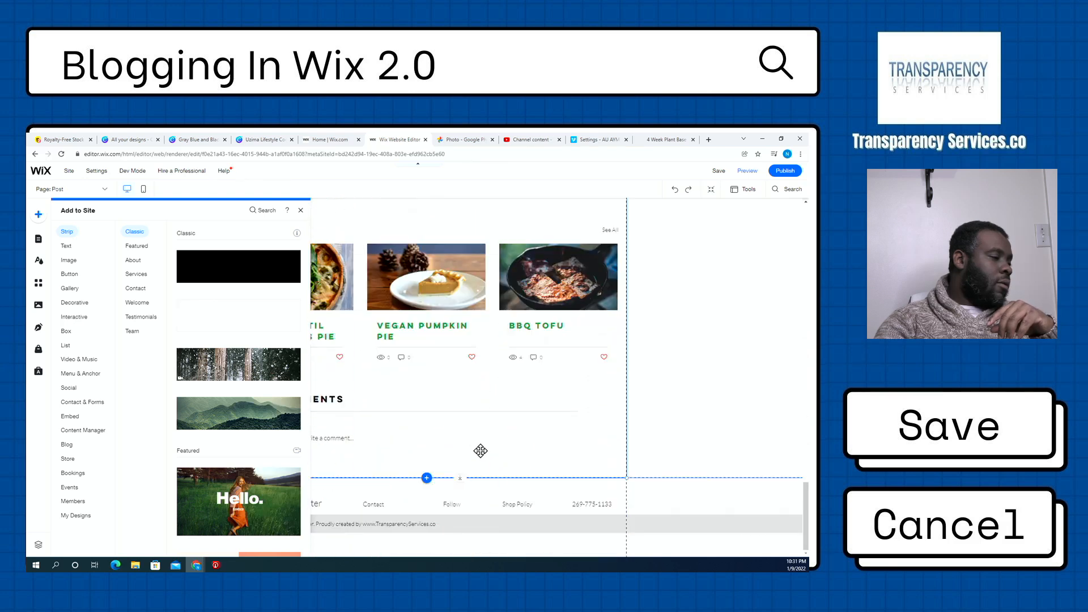
- Move the footer down to make empty space below the comments section on the Post page
click(445, 492)
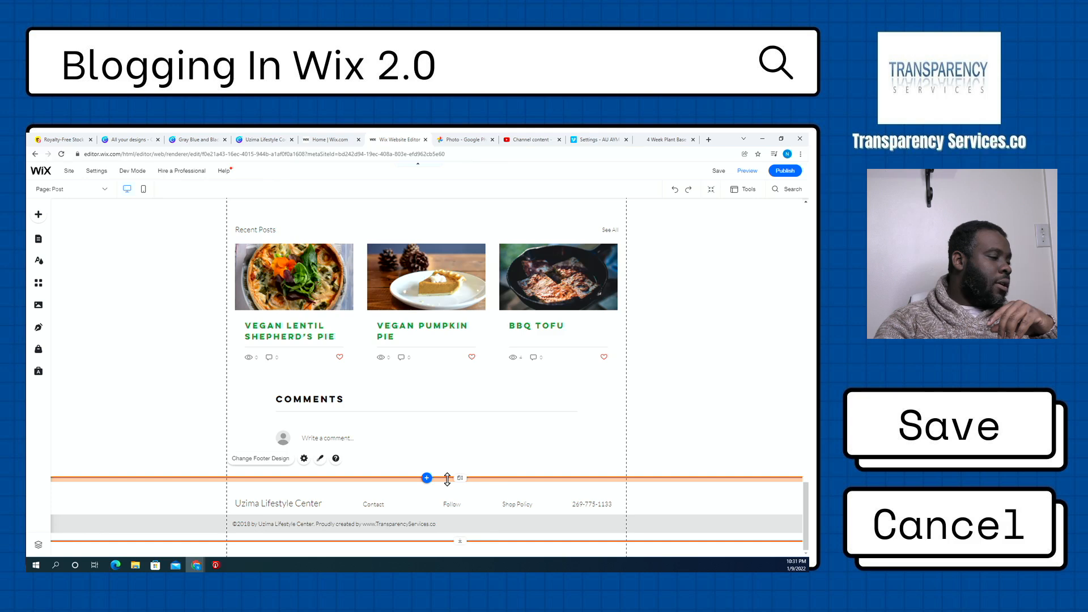
drag(447, 479, 446, 546)
scroll(409, 508, up, 2)
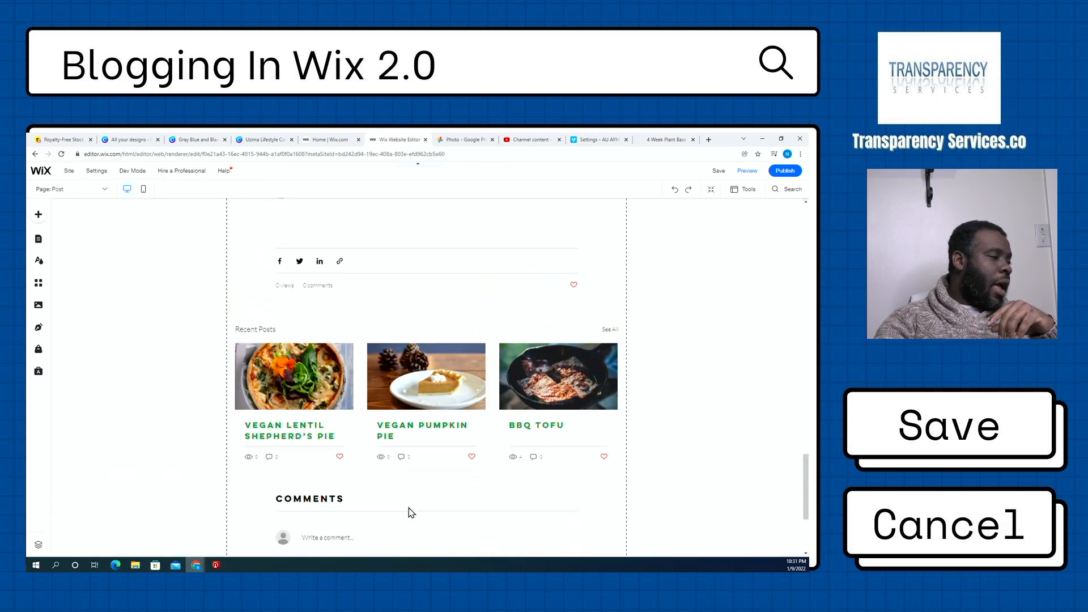
scroll(409, 508, down, 3)
scroll(410, 508, up, 1)
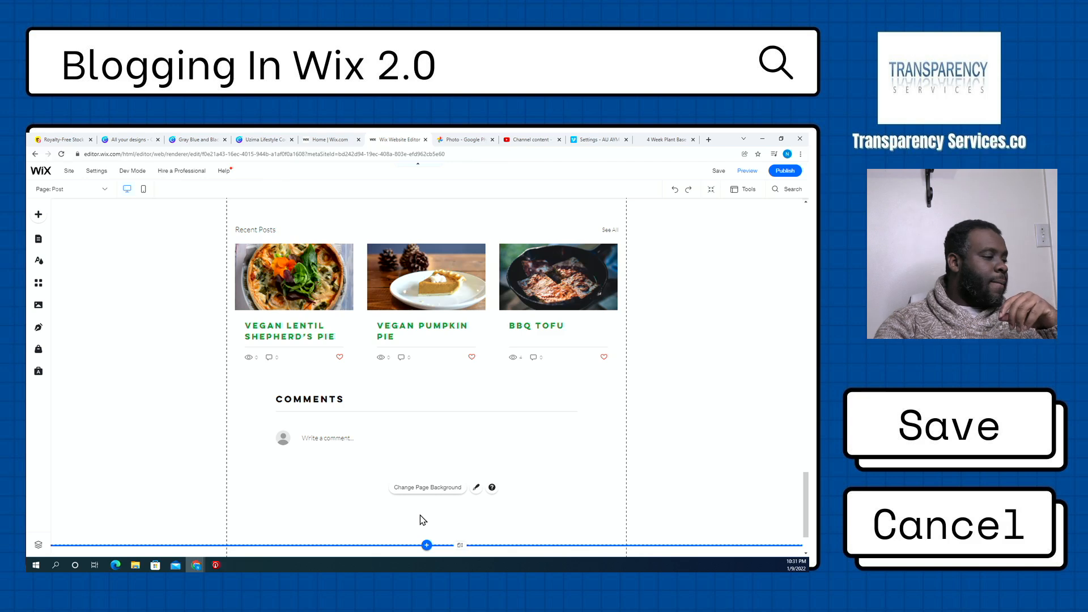
- Add the uploaded "Foods that strengthen the Brain" banner image from the site files to the Post page
click(39, 214)
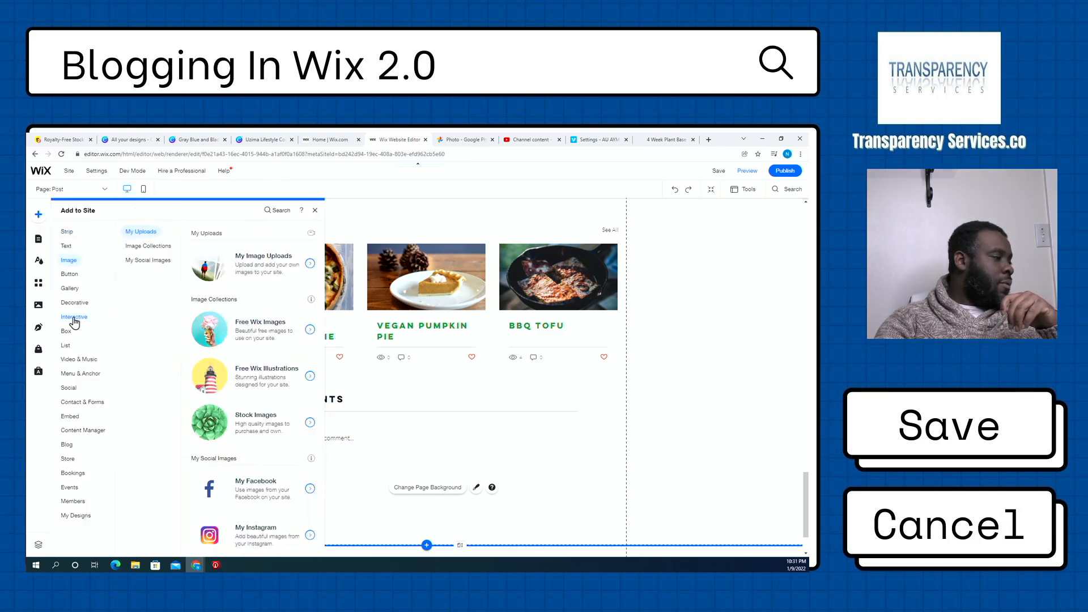
mouse_move(70, 262)
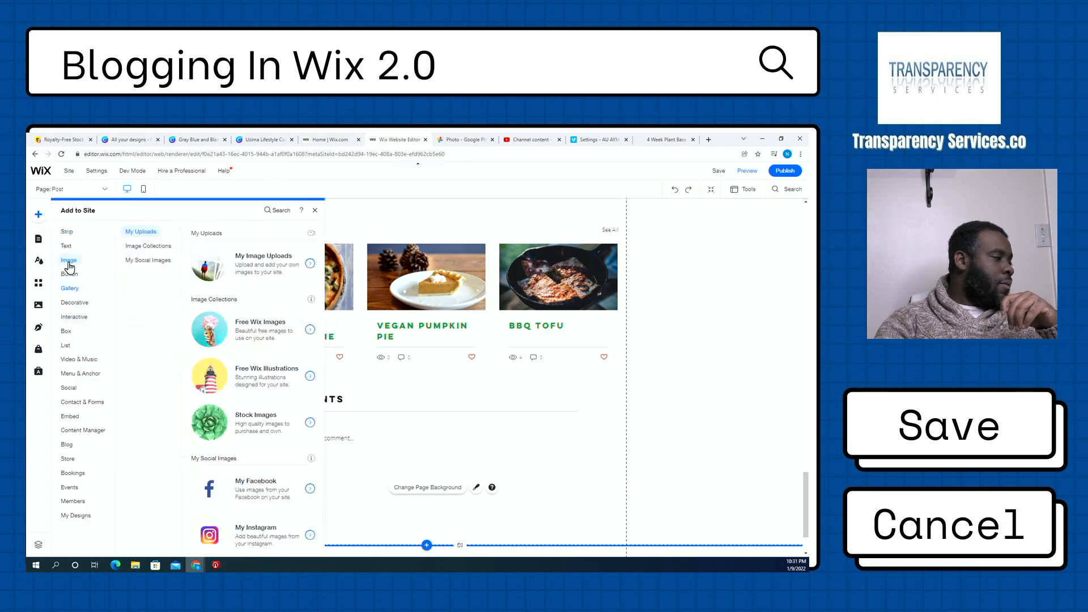
click(204, 267)
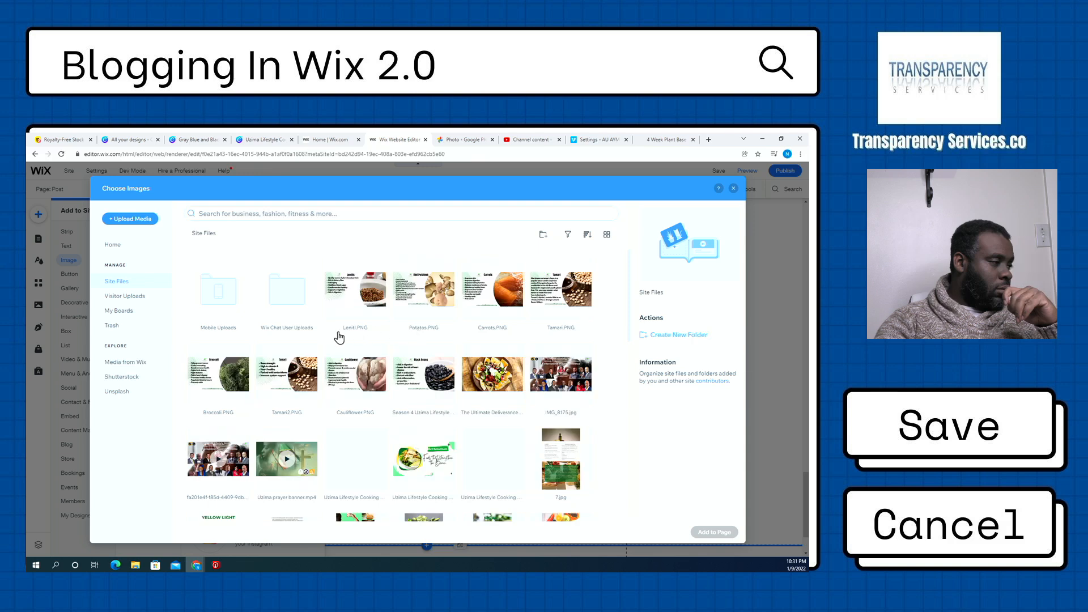
scroll(365, 413, down, 3)
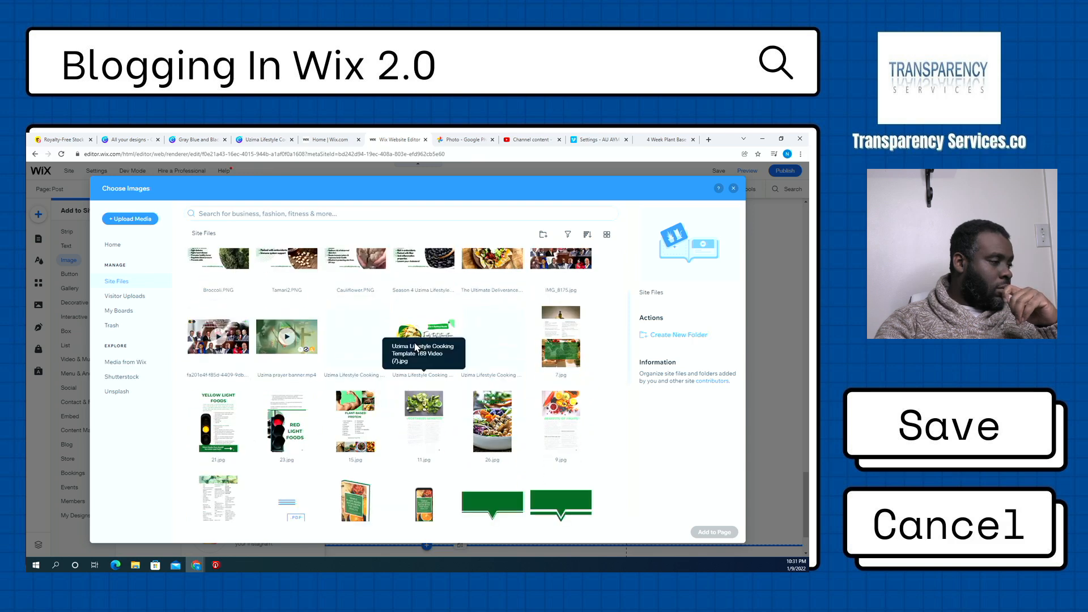
drag(416, 347, 422, 335)
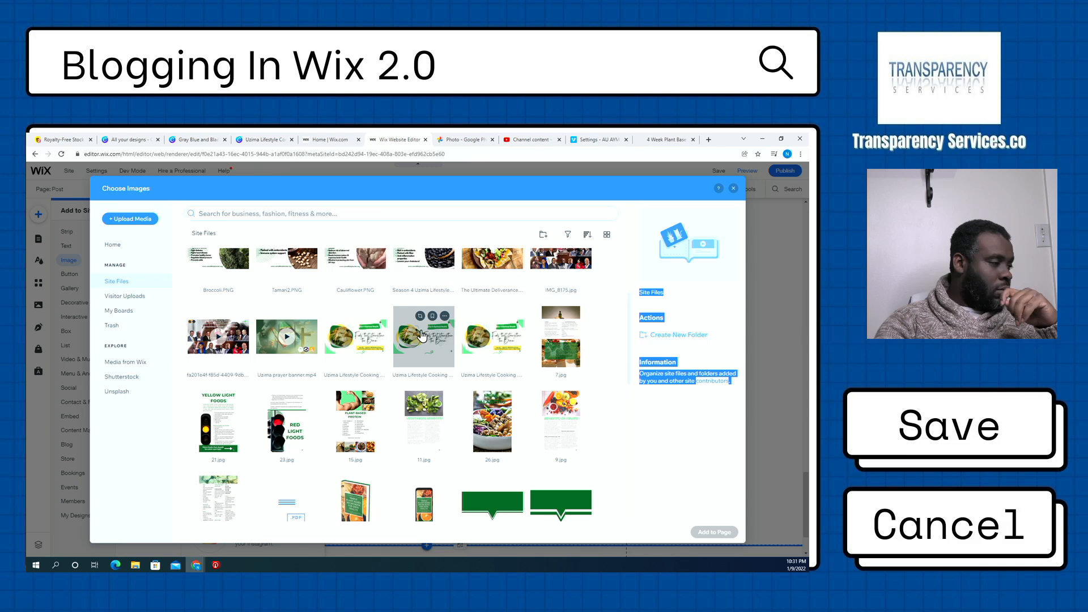
double_click(422, 336)
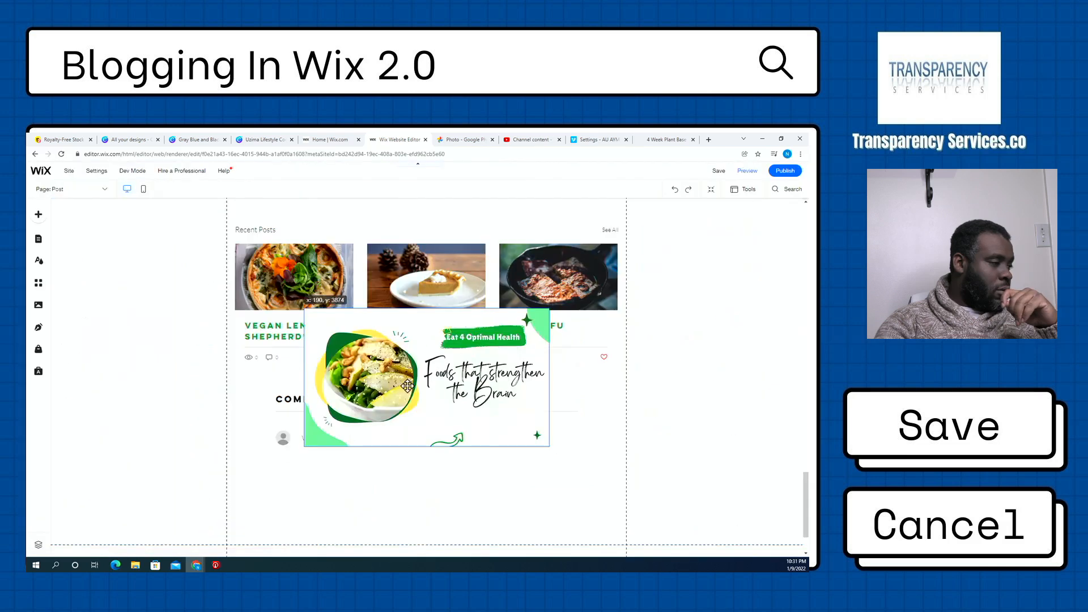
- Place the banner image below the comments section, enlarge it to about the comment area's width and centre it above the footer
drag(414, 342, 415, 487)
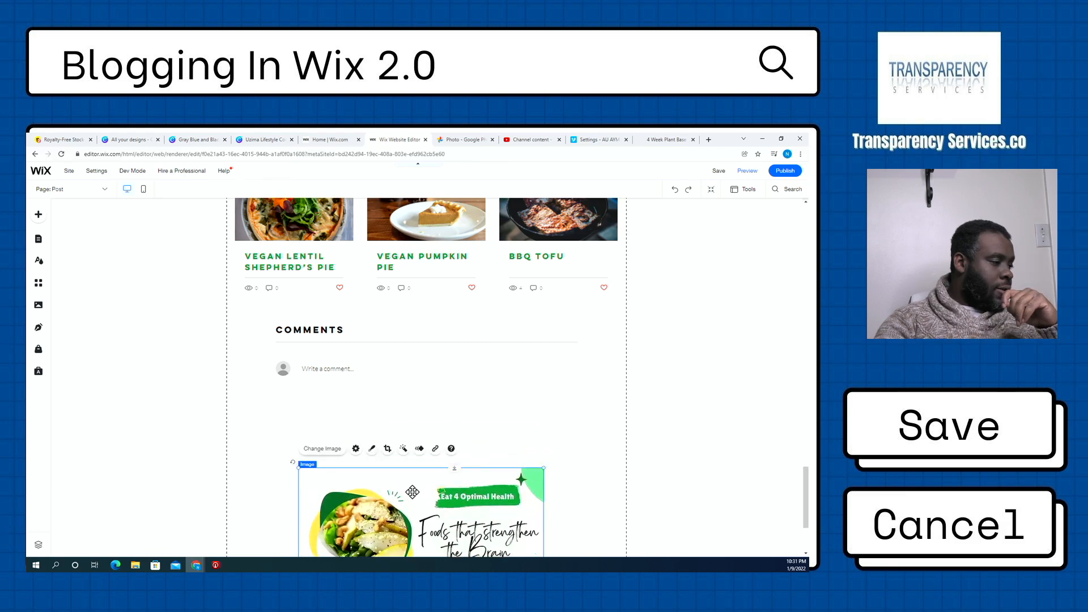
scroll(413, 492, down, 3)
mouse_move(432, 379)
mouse_down()
mouse_move(432, 330)
mouse_move(433, 379)
mouse_up()
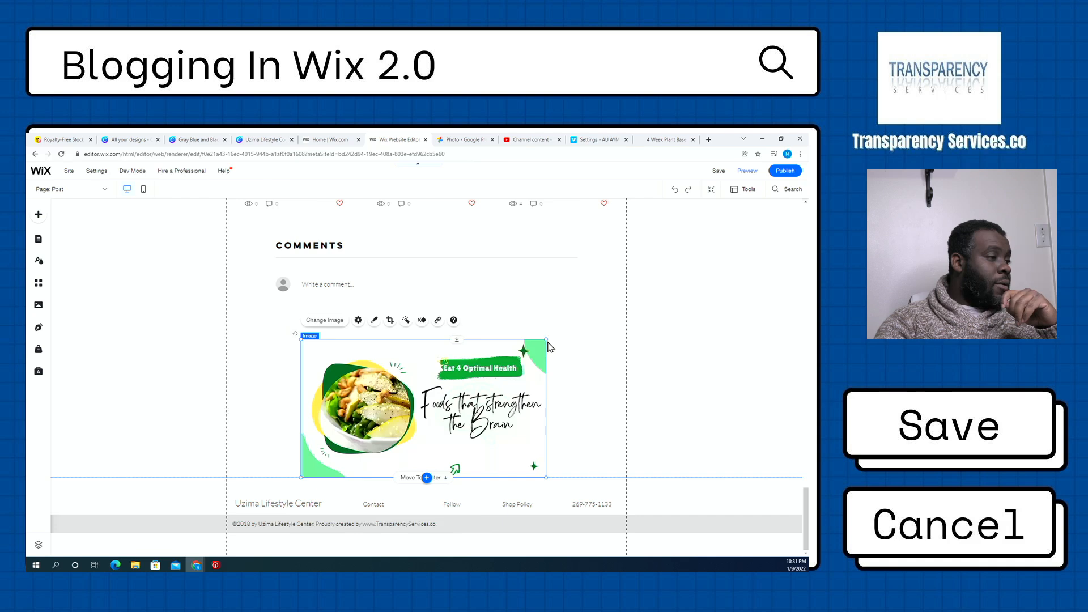
drag(547, 337, 610, 319)
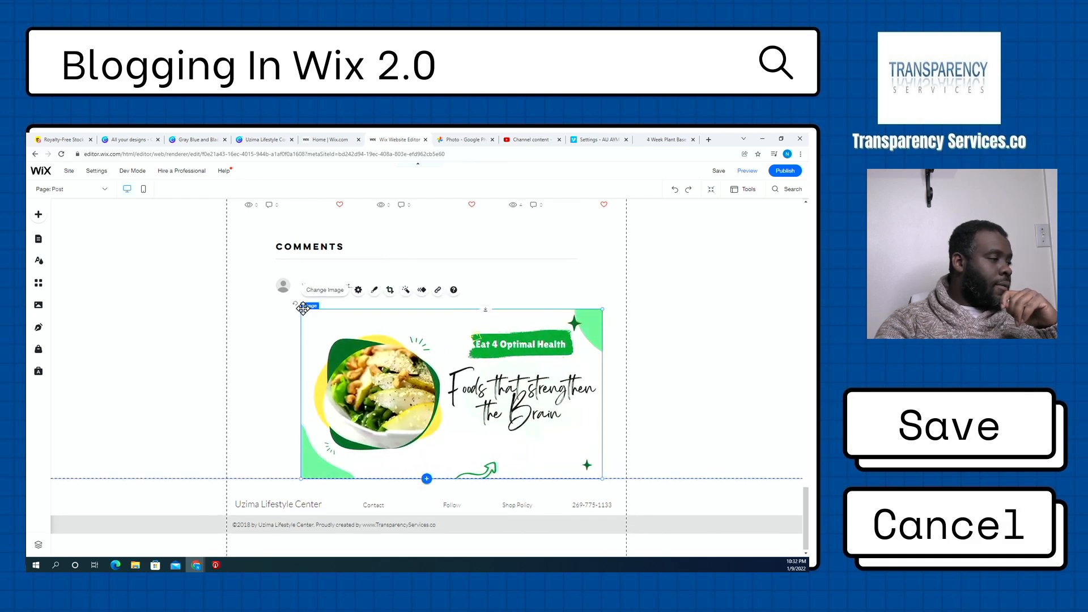
mouse_move(348, 359)
mouse_down()
mouse_move(305, 370)
mouse_move(346, 374)
mouse_move(336, 376)
mouse_up()
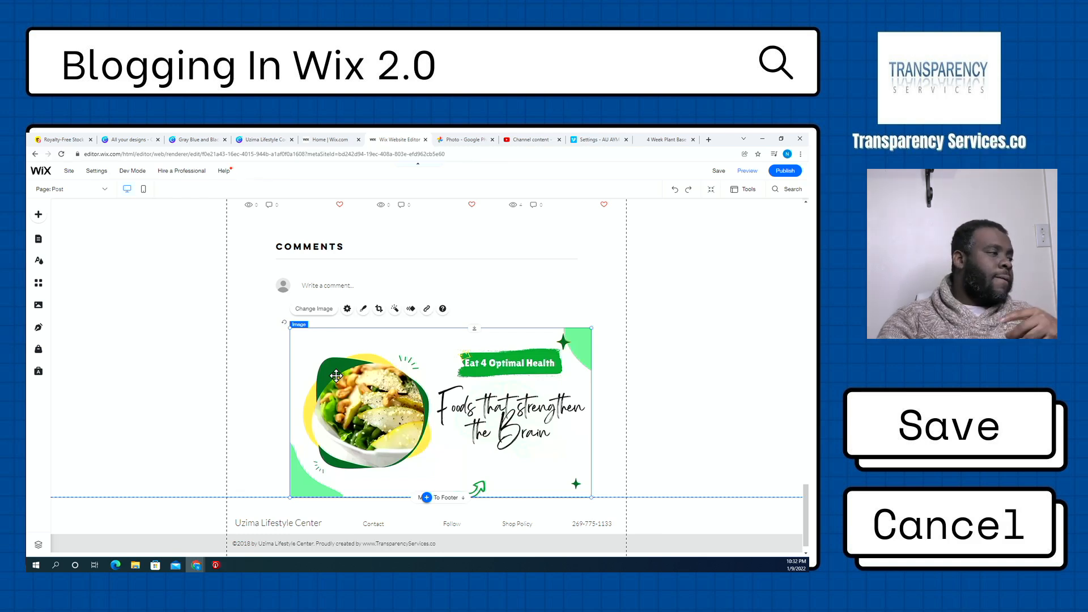
- Publish the site changes and open the Vegan Haystacks post from the live site's blog
click(783, 176)
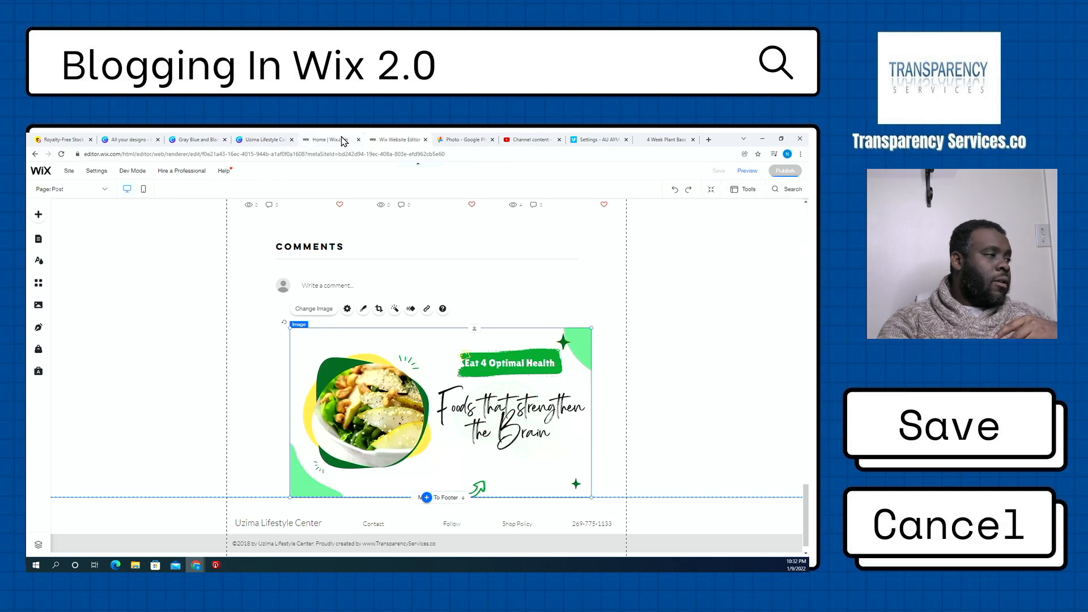
click(680, 145)
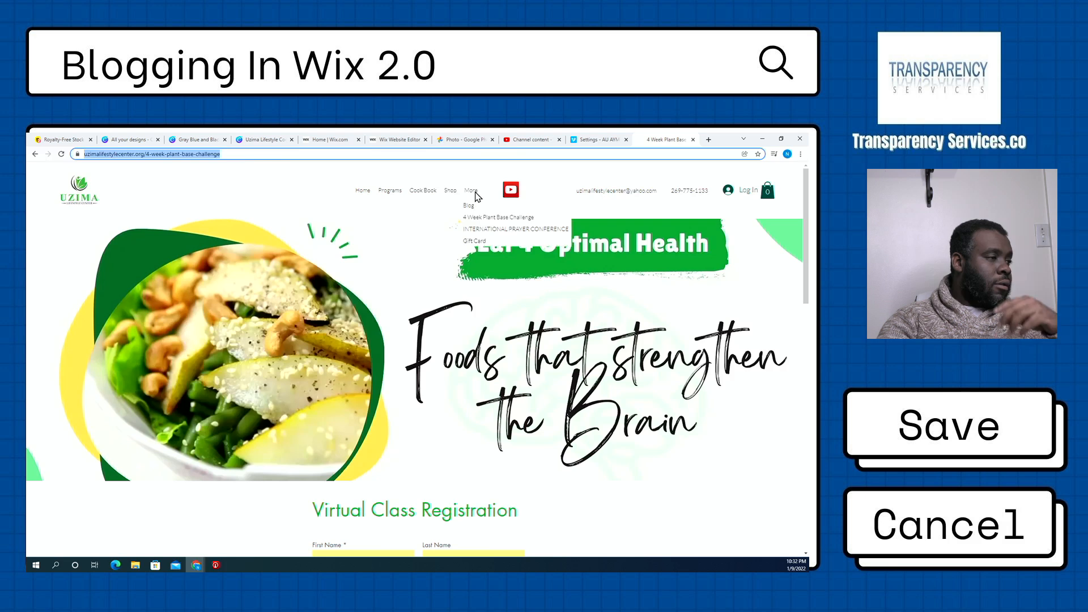
click(469, 206)
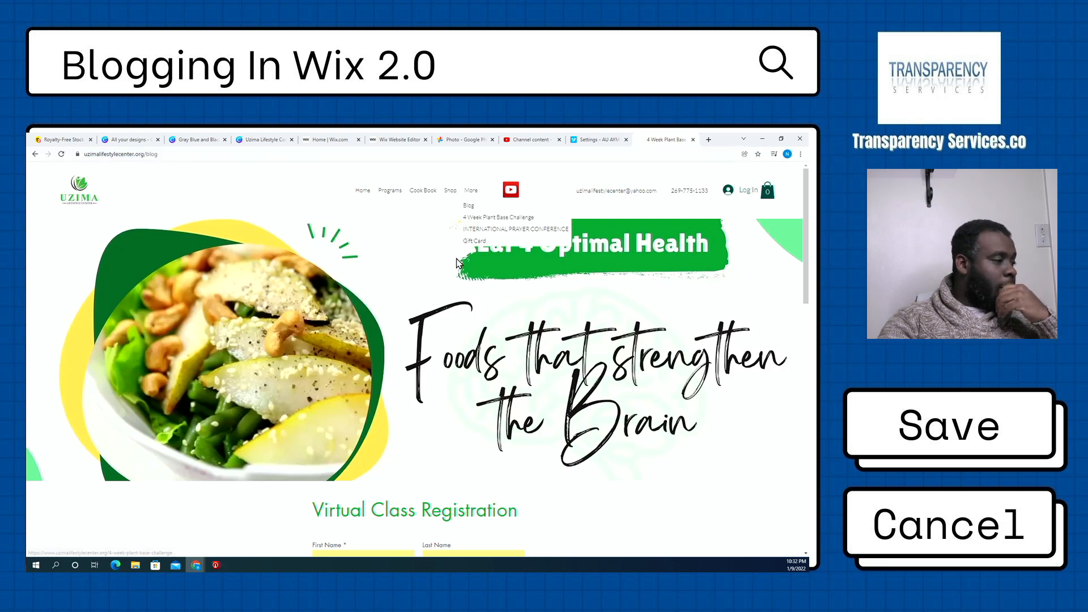
scroll(429, 272, down, 4)
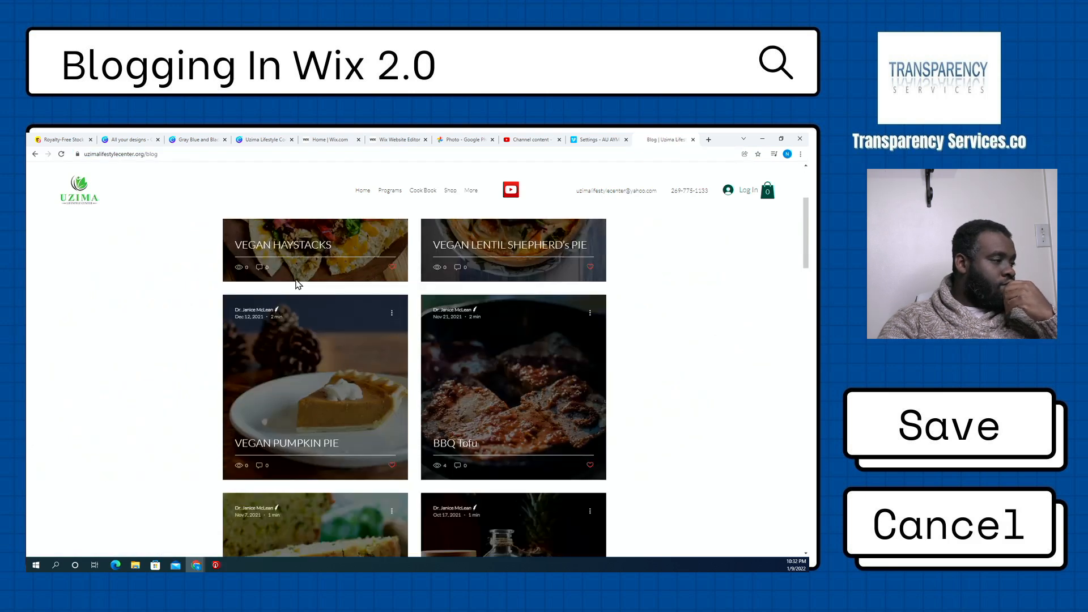
scroll(298, 283, up, 4)
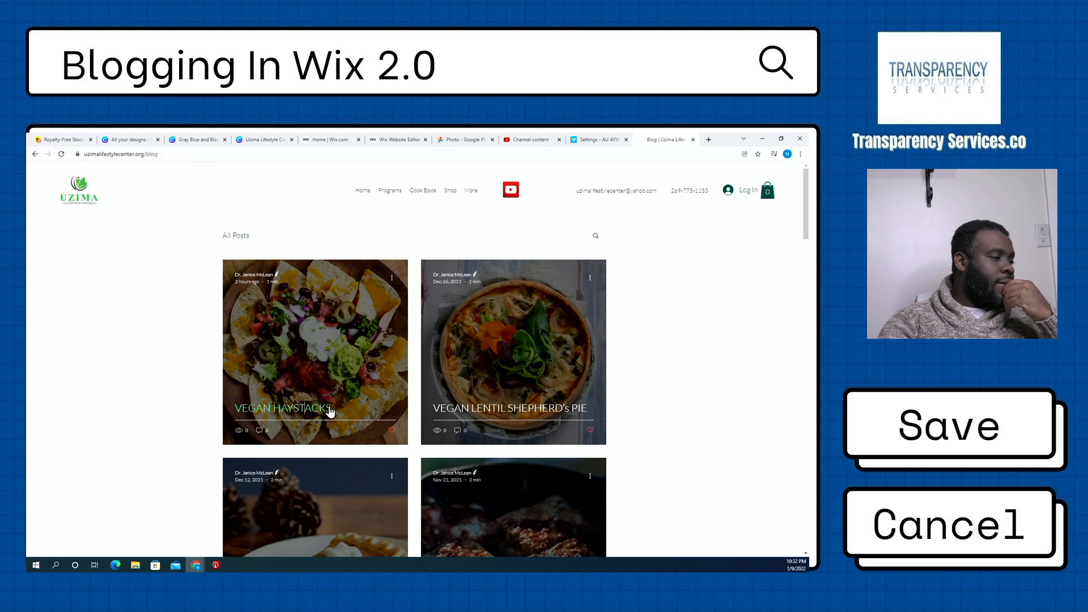
click(313, 415)
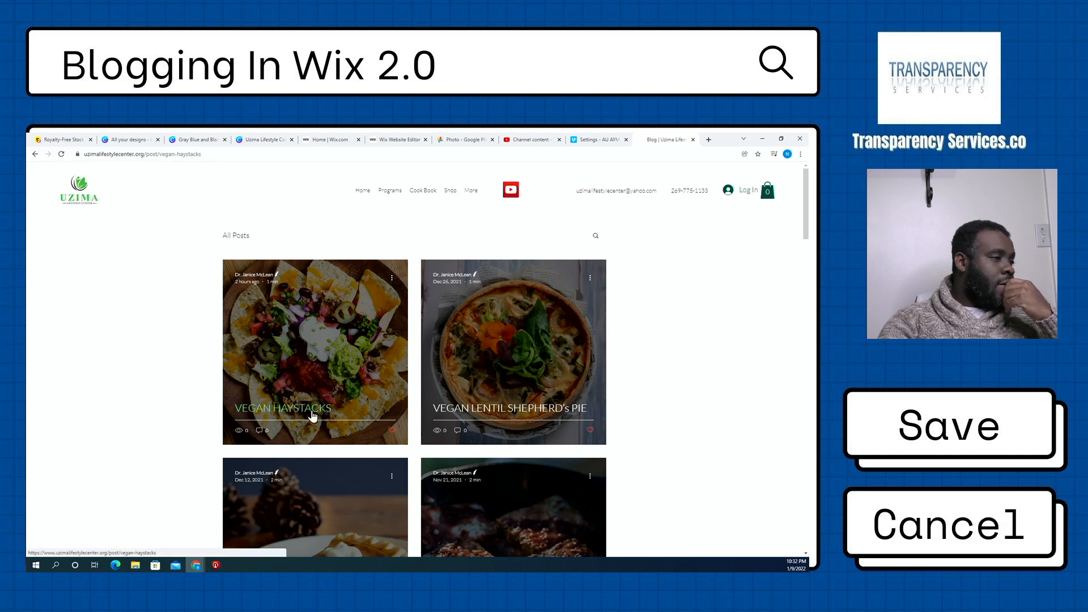
- Check the end of the live Vegan Haystacks post for the banner below the comments section
scroll(313, 408, down, 5)
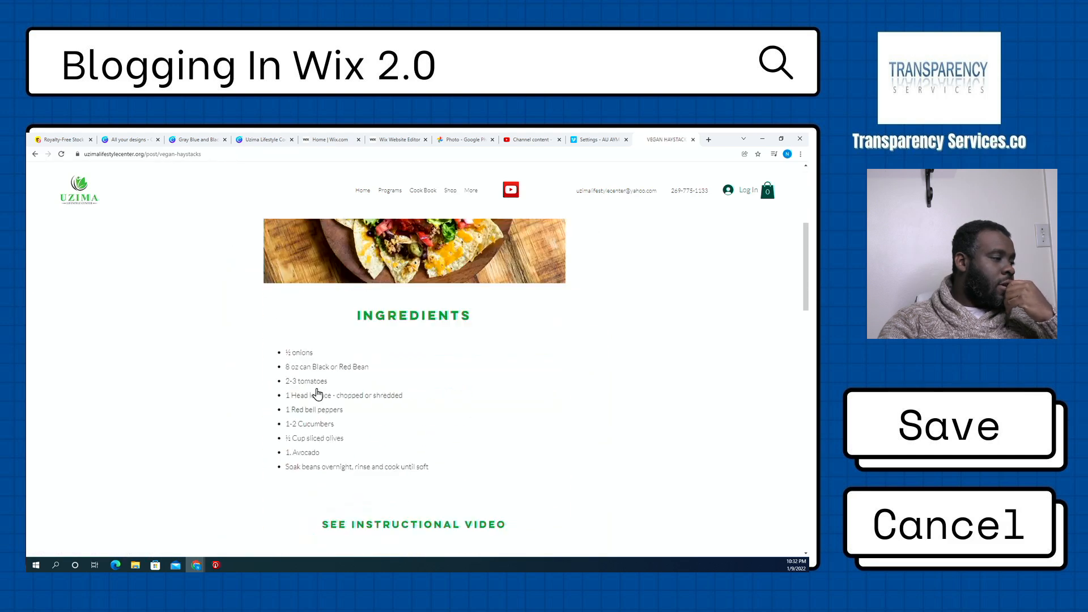
scroll(317, 394, down, 15)
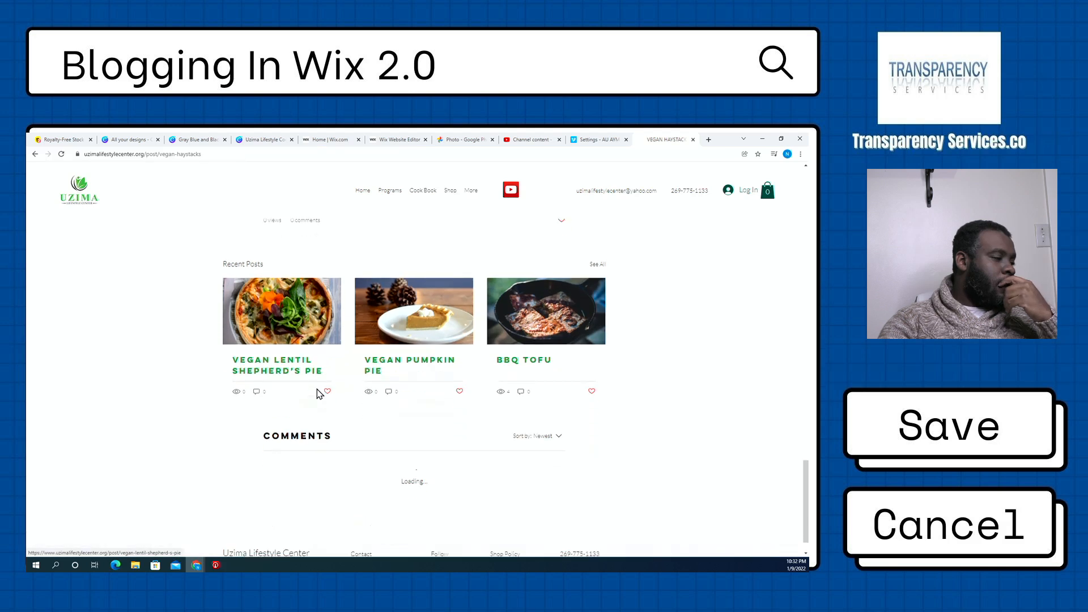
scroll(319, 393, down, 1)
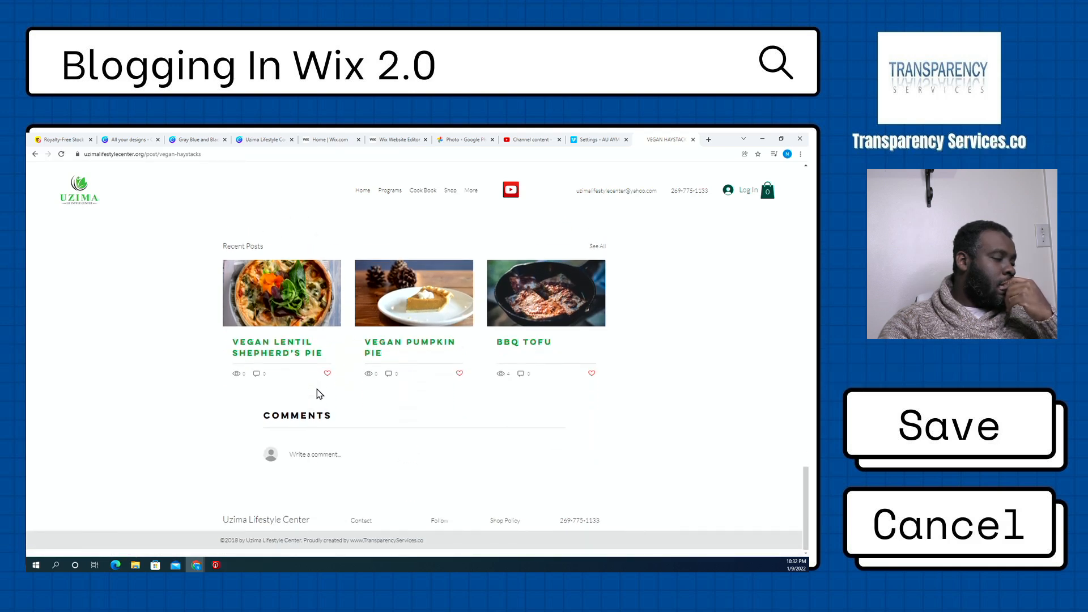
- Publish the site again from the Wix editor and reload the live Vegan Haystacks post
click(413, 139)
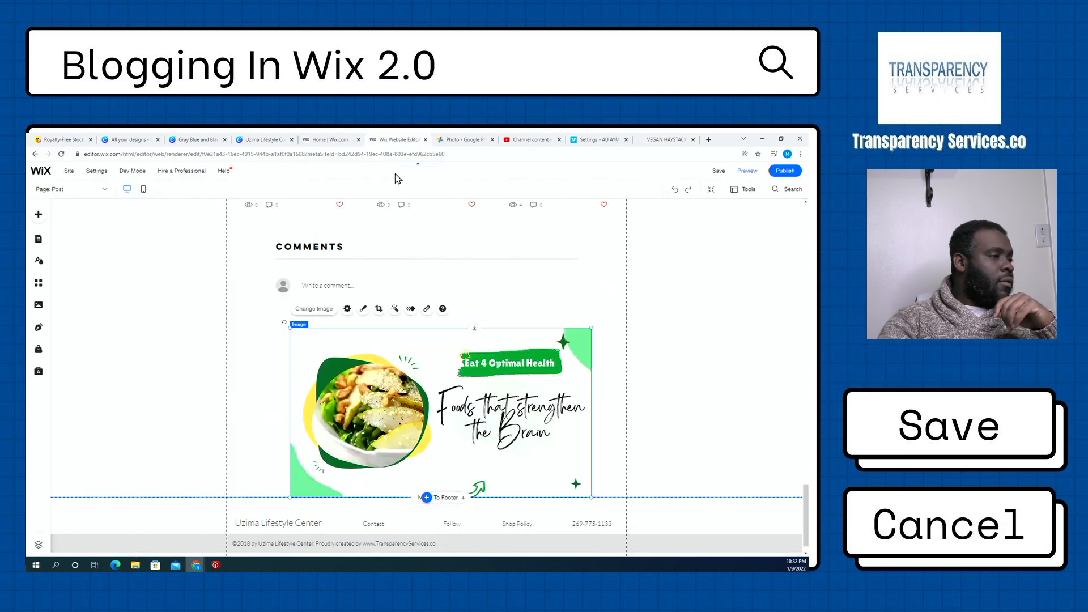
click(774, 172)
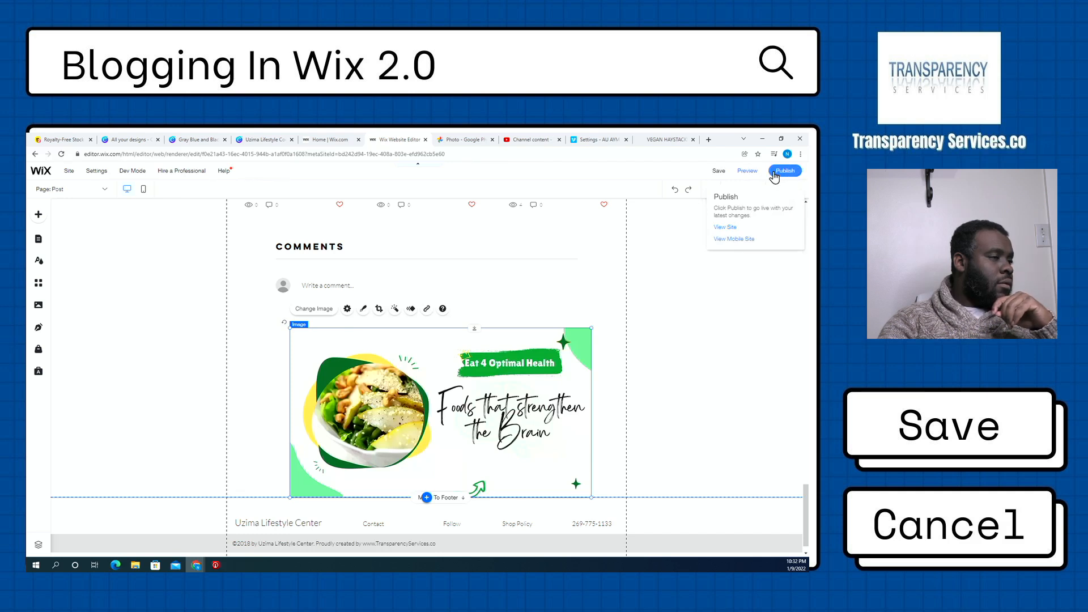
click(673, 140)
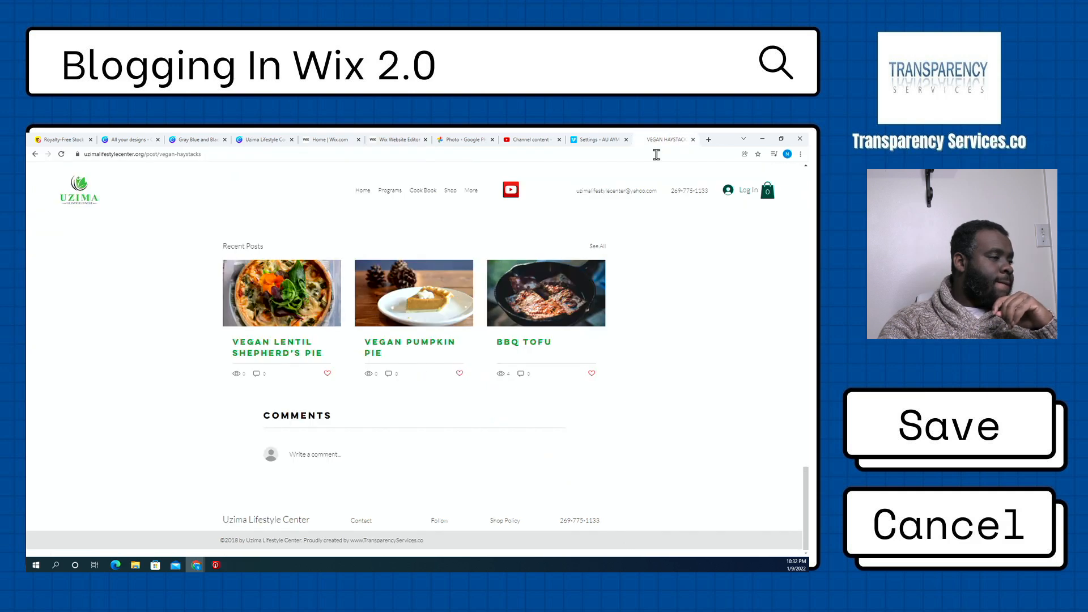
click(62, 154)
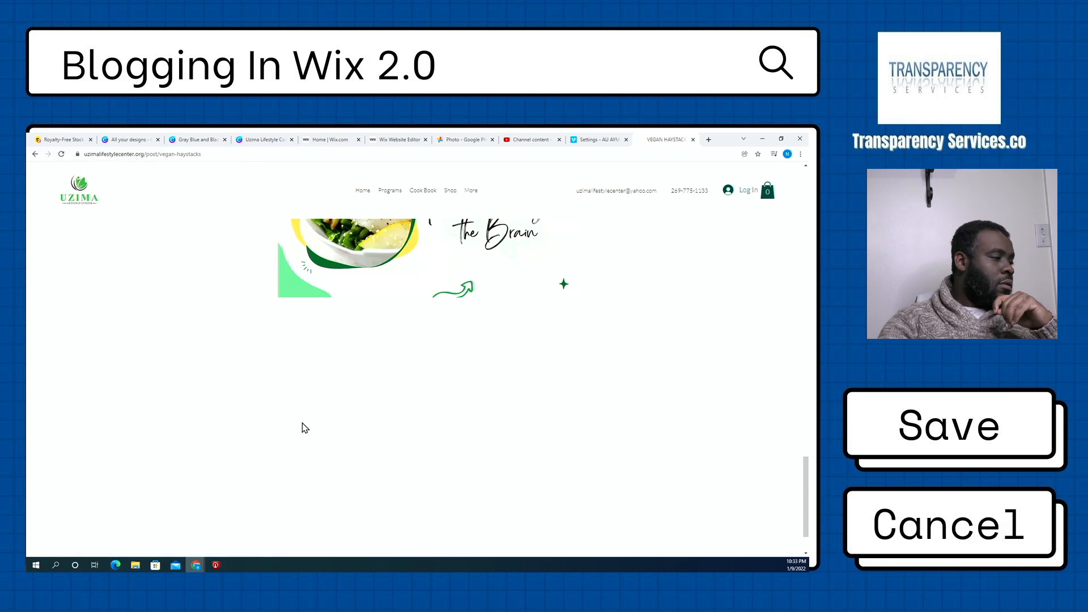
- Examine the banner's placement below the comments on the reloaded Vegan Haystacks post, along with the recent posts and share links above it
scroll(303, 429, down, 5)
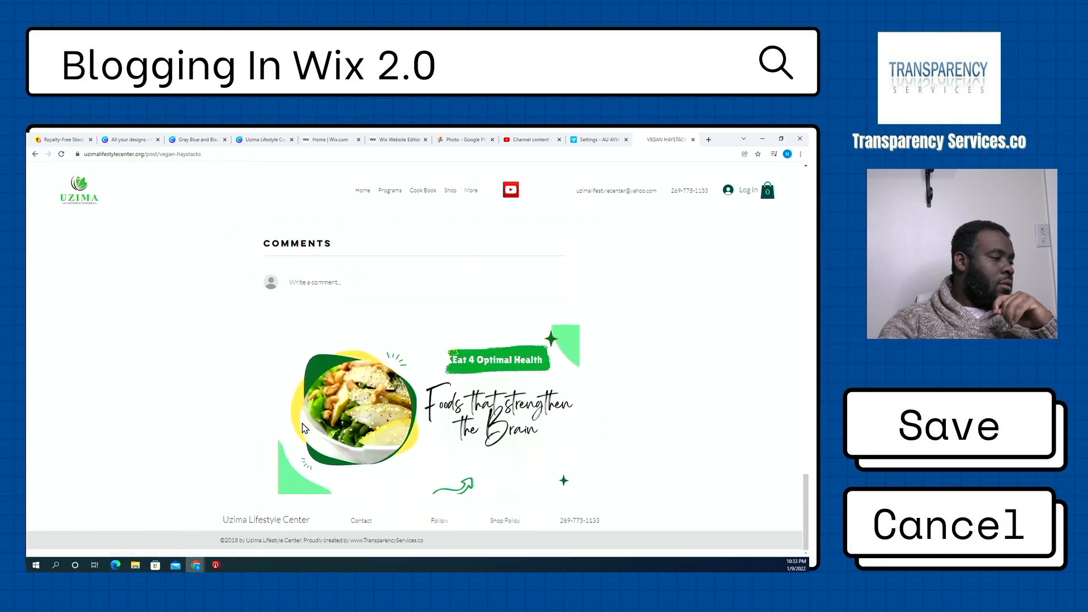
scroll(304, 429, down, 1)
scroll(452, 429, up, 5)
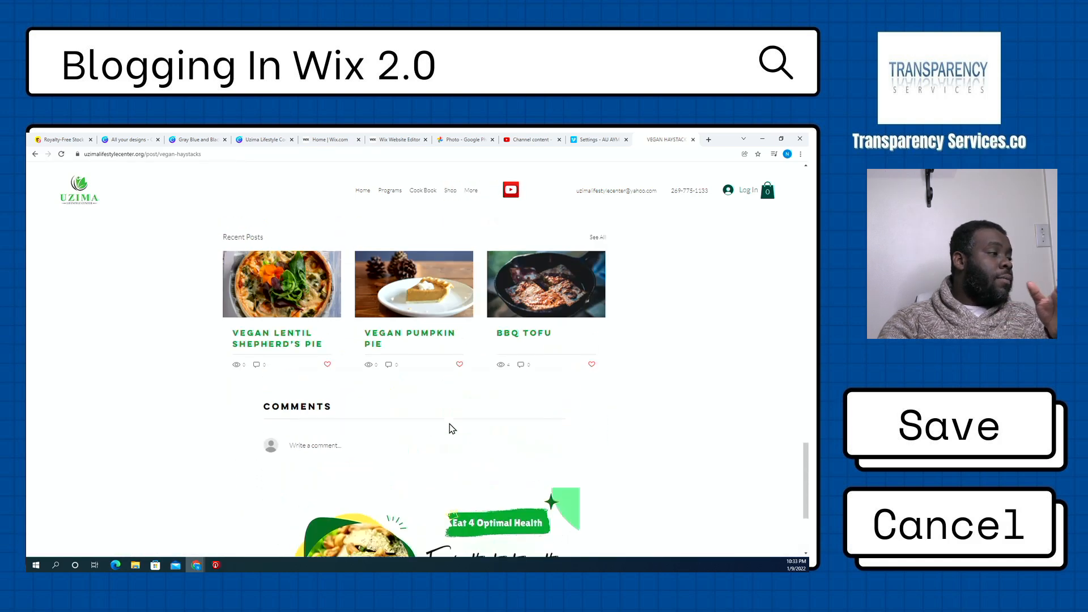
scroll(451, 429, down, 1)
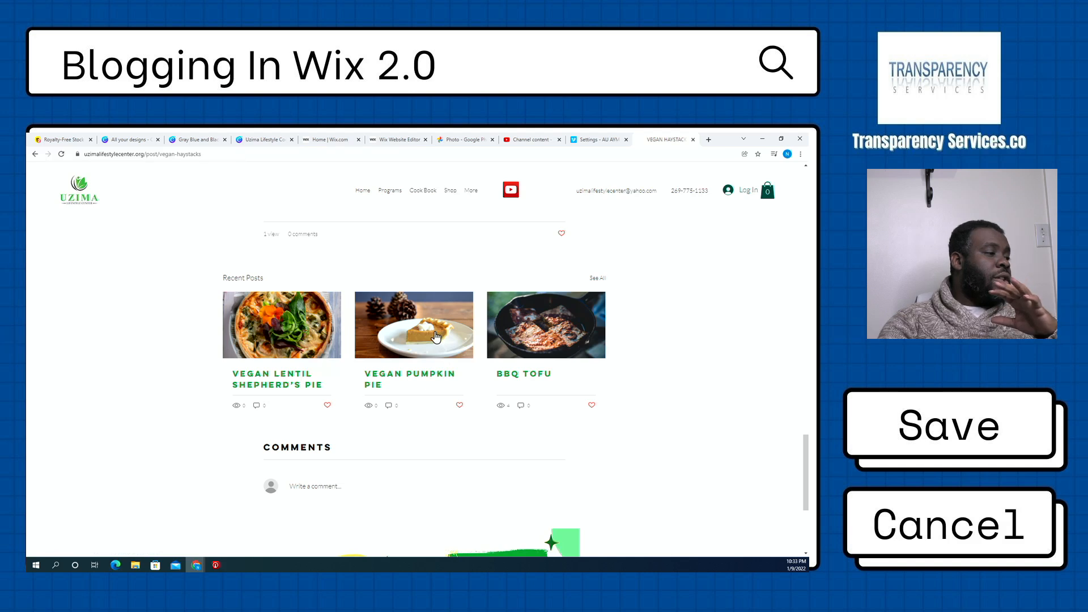
scroll(259, 418, up, 2)
scroll(259, 418, up, 2)
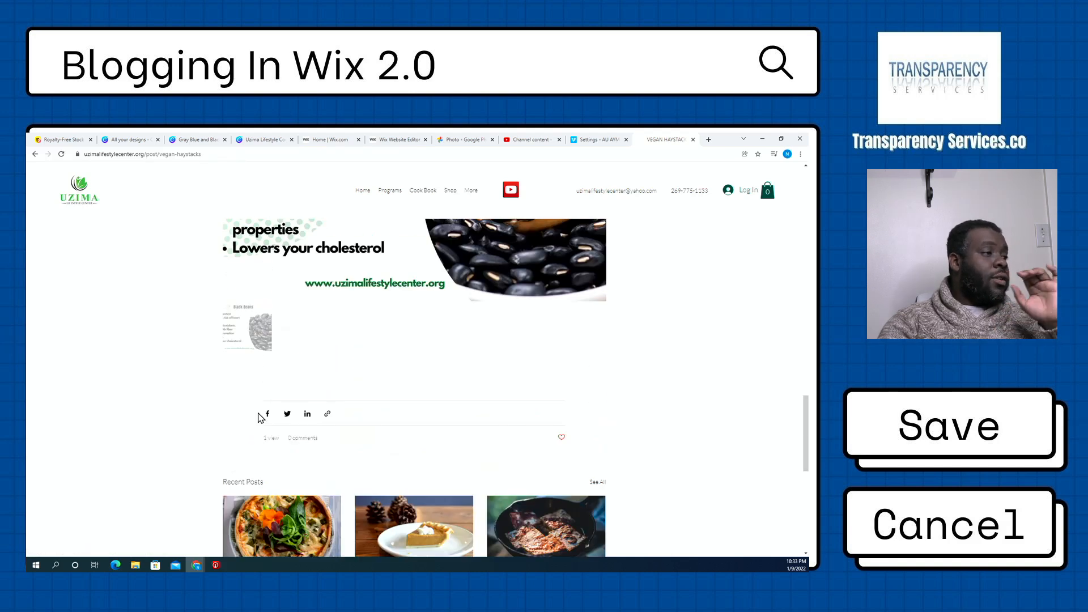
scroll(259, 418, down, 4)
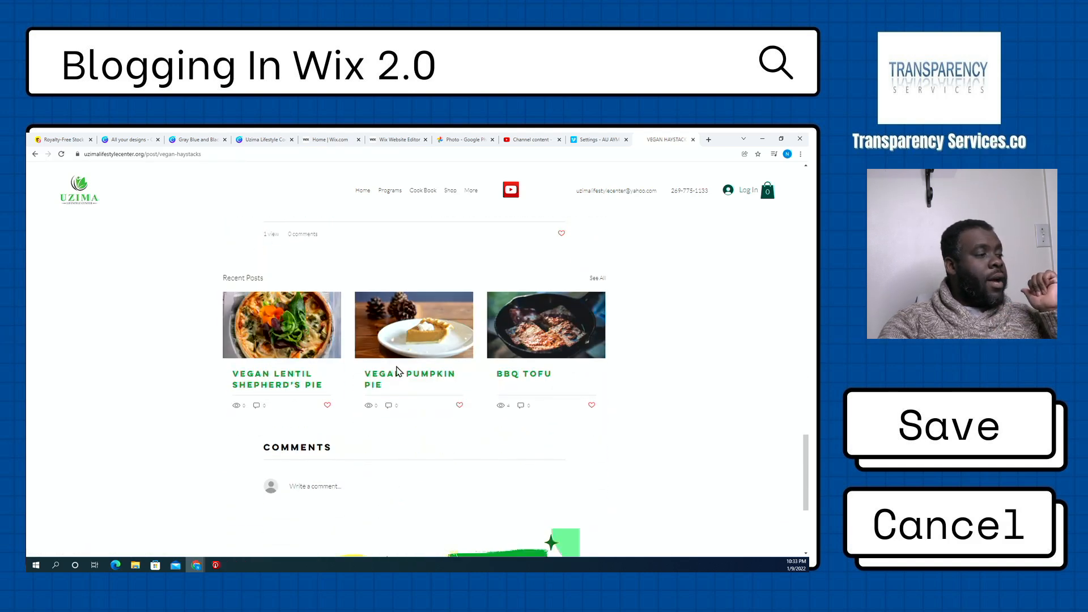
- Open the Vegan Pumpkin Pie post from the recent posts and check the banner below its comments section
click(416, 350)
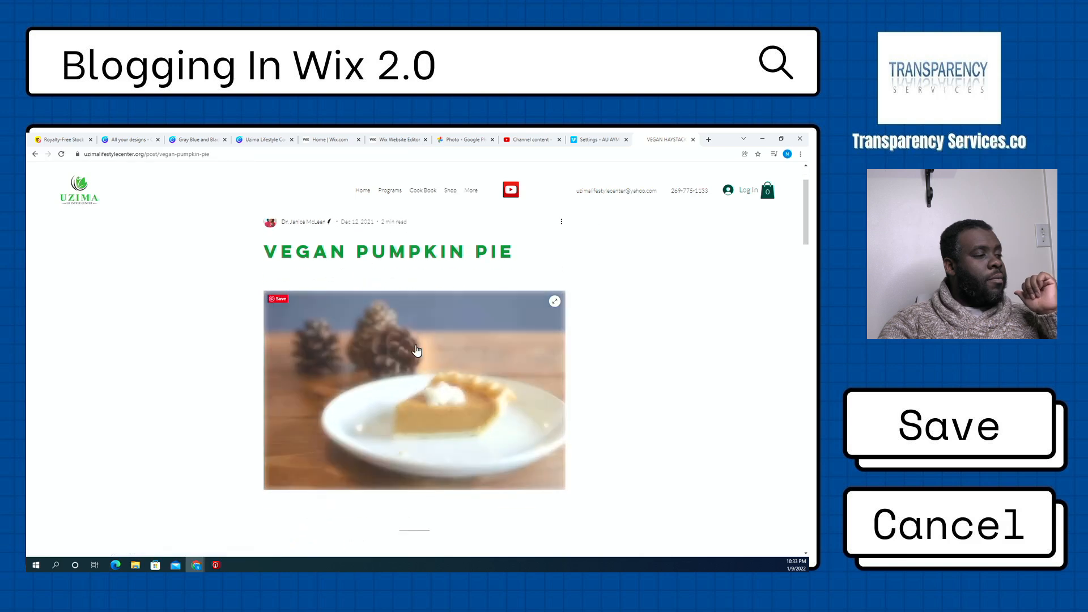
scroll(417, 350, down, 10)
scroll(417, 350, down, 15)
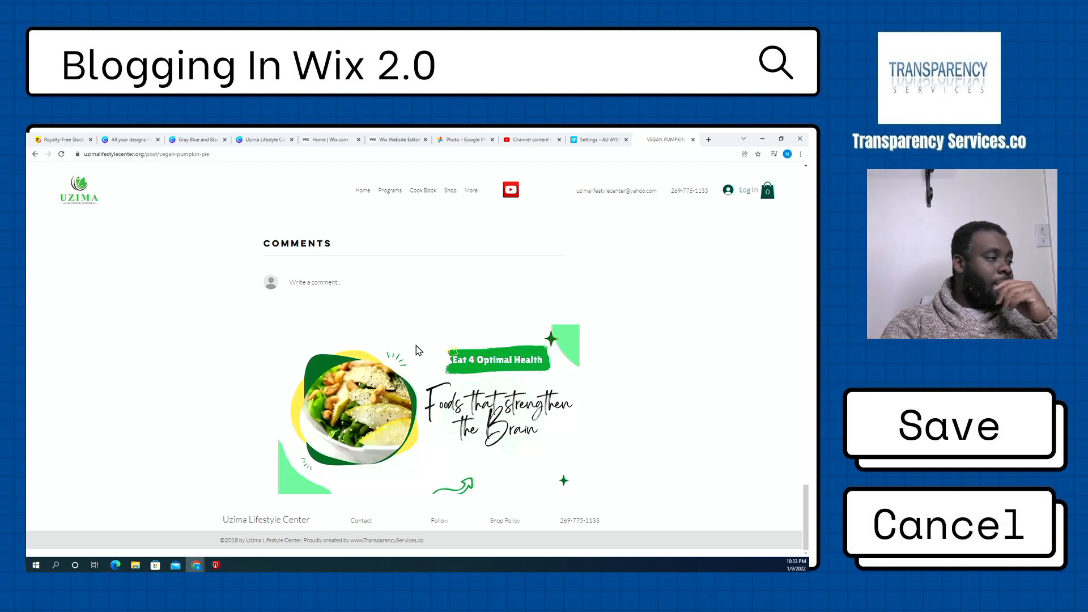
scroll(418, 349, up, 5)
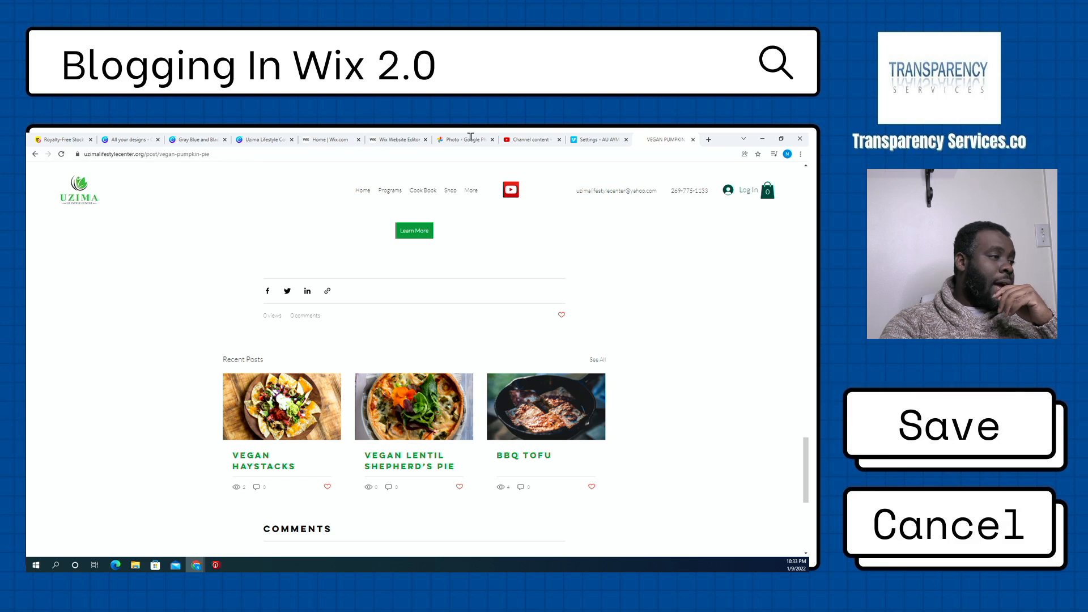
- Return to the Wix editor and review the Post page's layout from the recent posts up through the benefits, directions and instructional video
click(397, 139)
scroll(409, 305, up, 3)
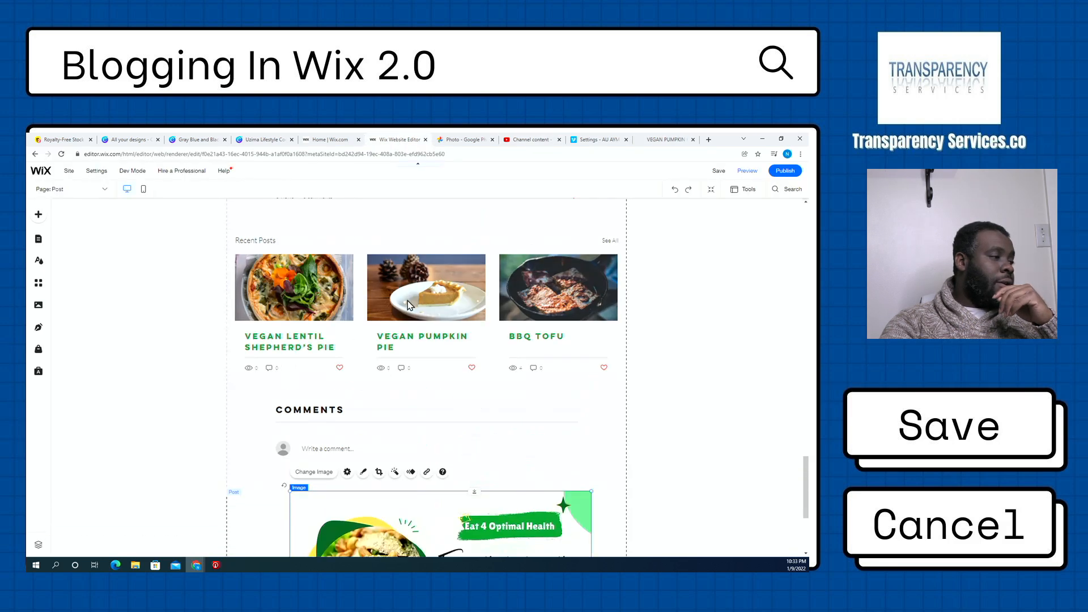
click(377, 264)
scroll(374, 260, up, 3)
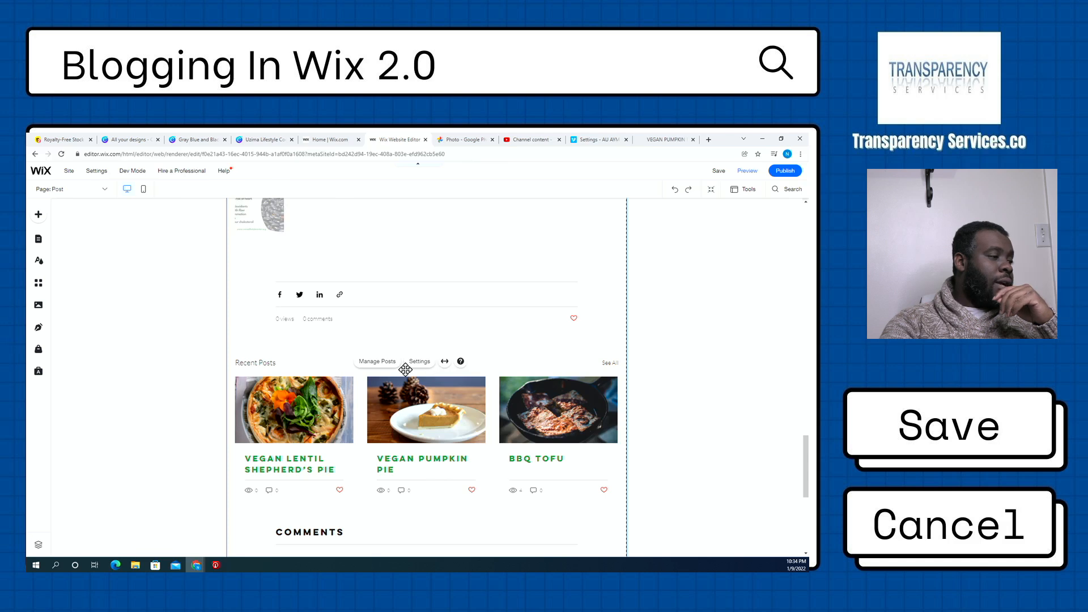
scroll(436, 376, up, 3)
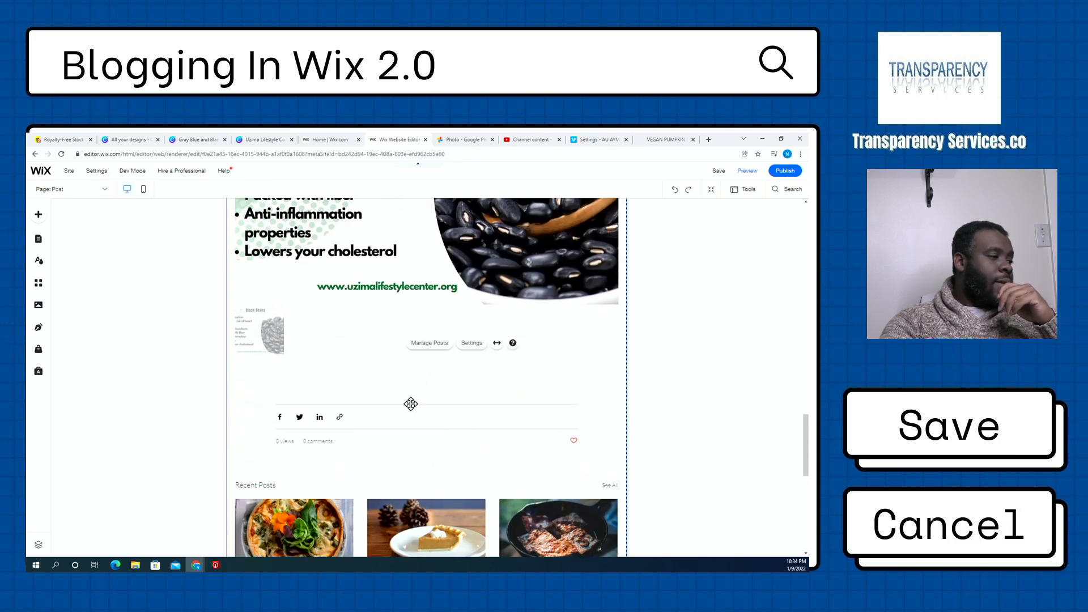
scroll(411, 404, up, 3)
scroll(411, 405, down, 2)
scroll(411, 408, up, 2)
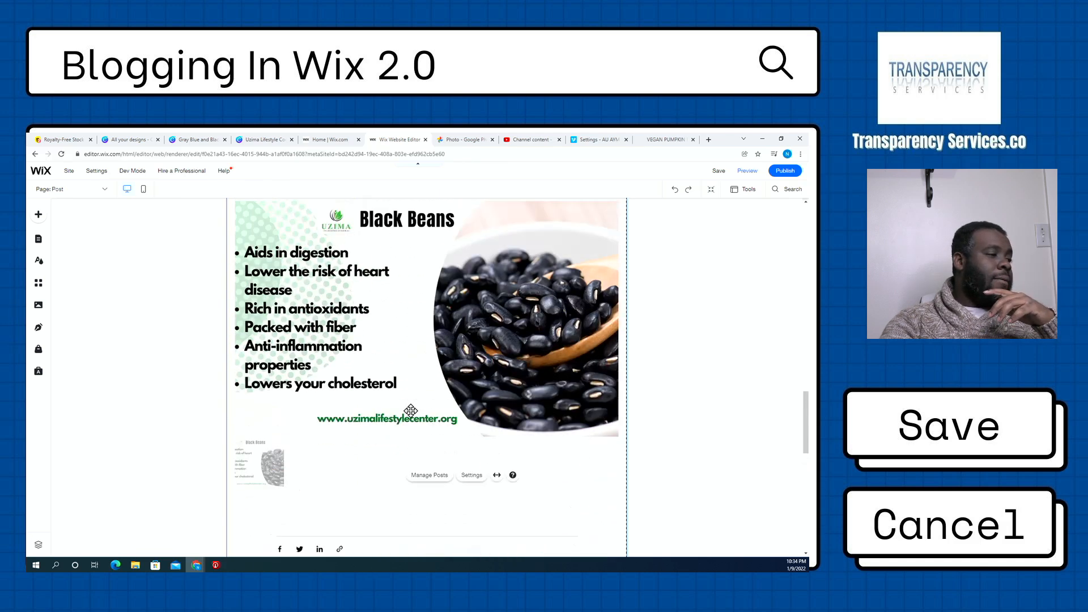
scroll(362, 412, up, 2)
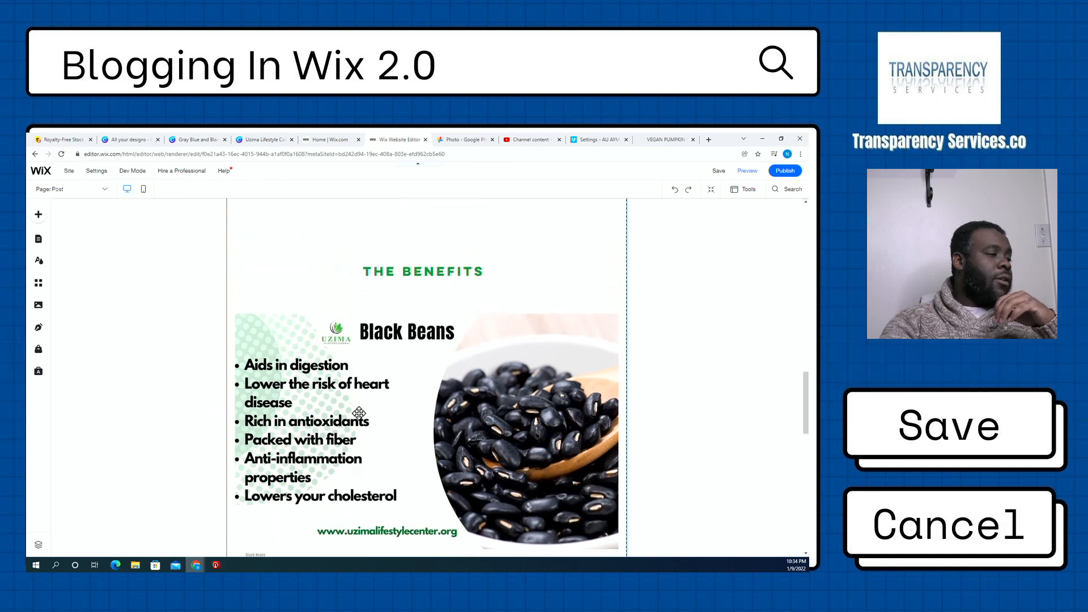
scroll(441, 413, up, 8)
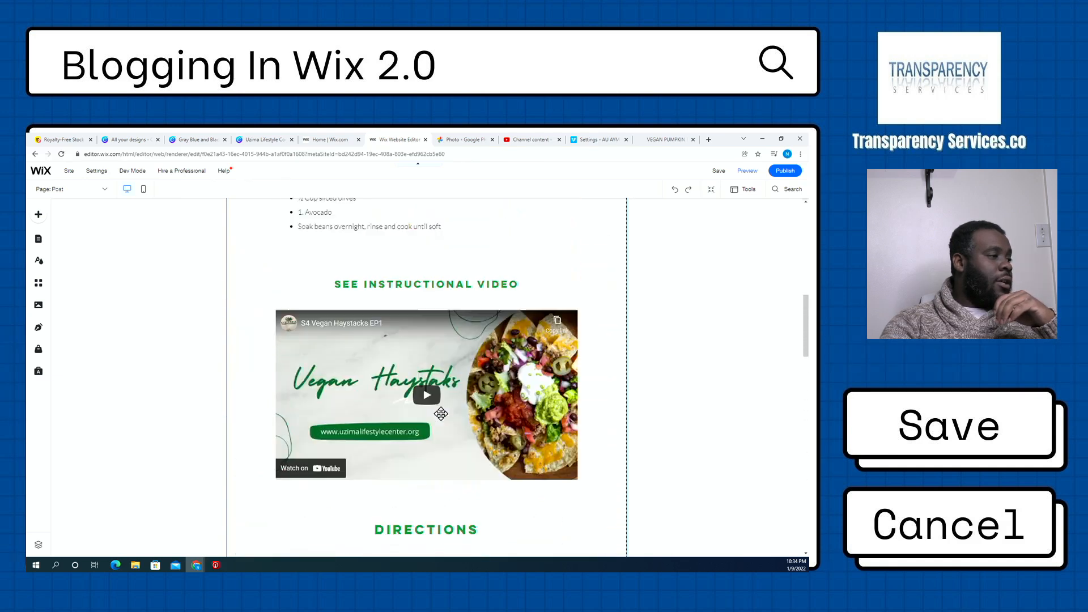
scroll(441, 414, up, 6)
scroll(441, 414, down, 7)
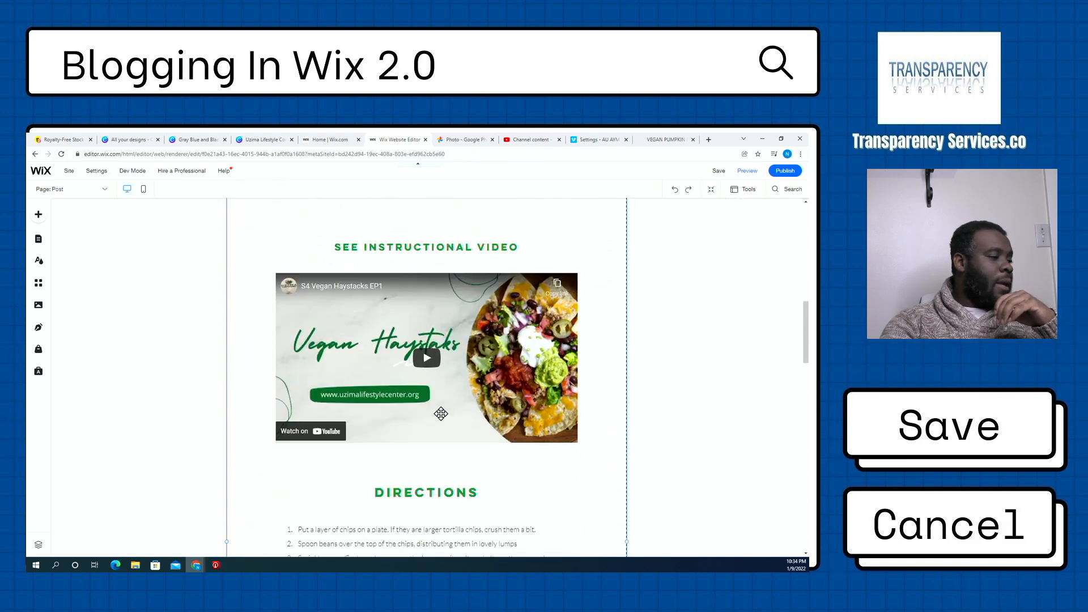
scroll(441, 414, down, 3)
scroll(440, 414, up, 2)
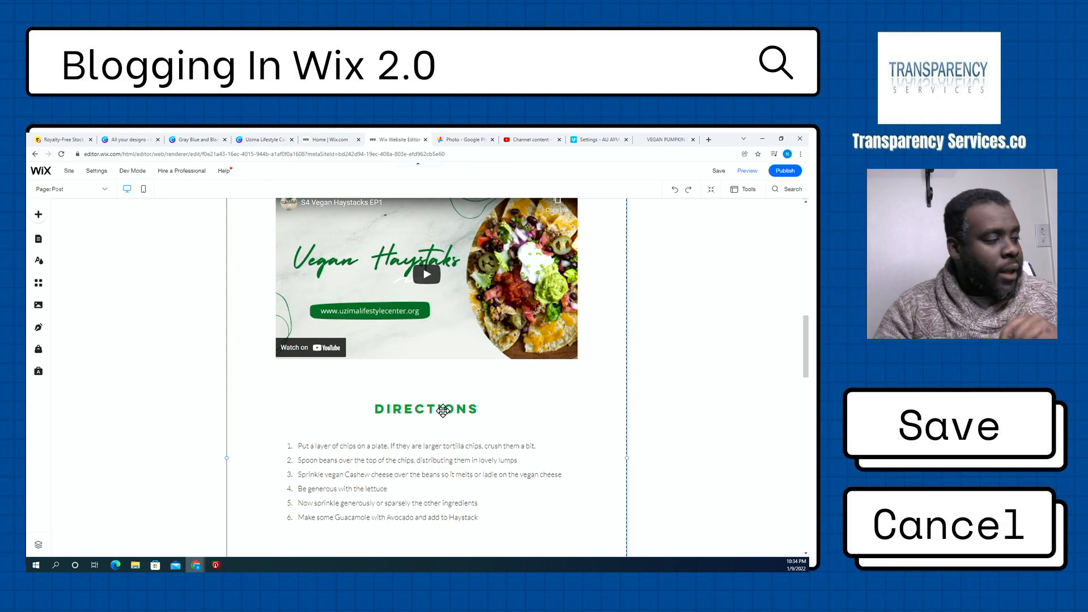